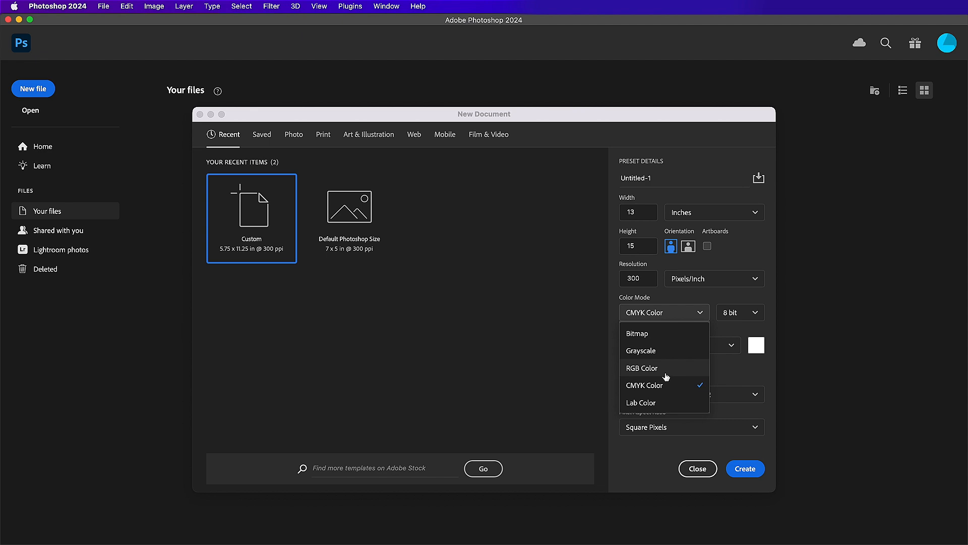
- Create the 13 × 15 inch, 300 ppi RGB document and add a Solid Color fill layer in #12448f
click(752, 474)
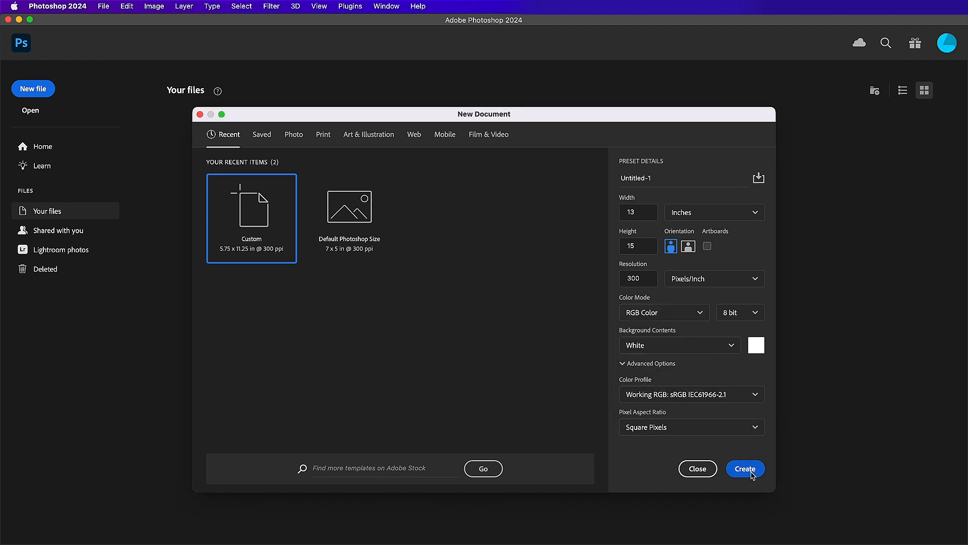
click(906, 537)
click(901, 385)
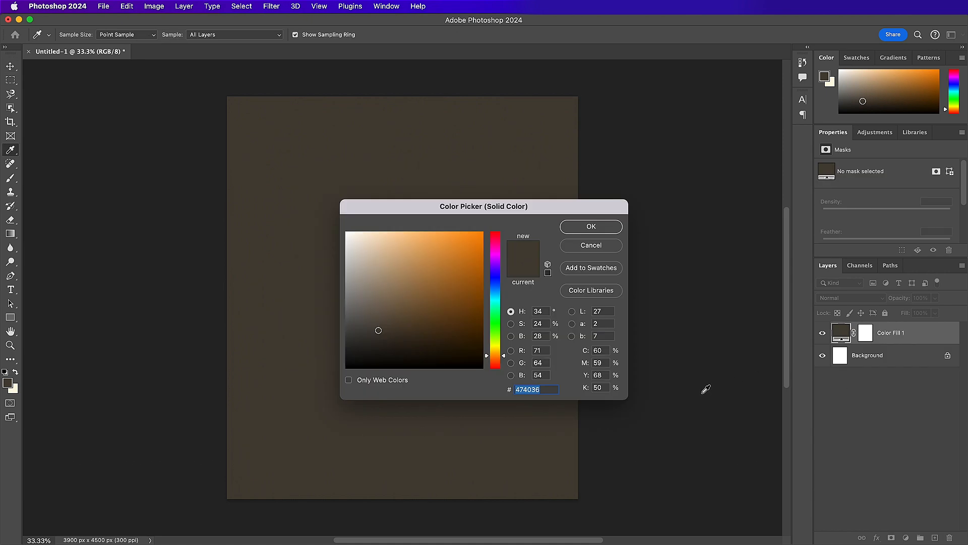
text(1244)
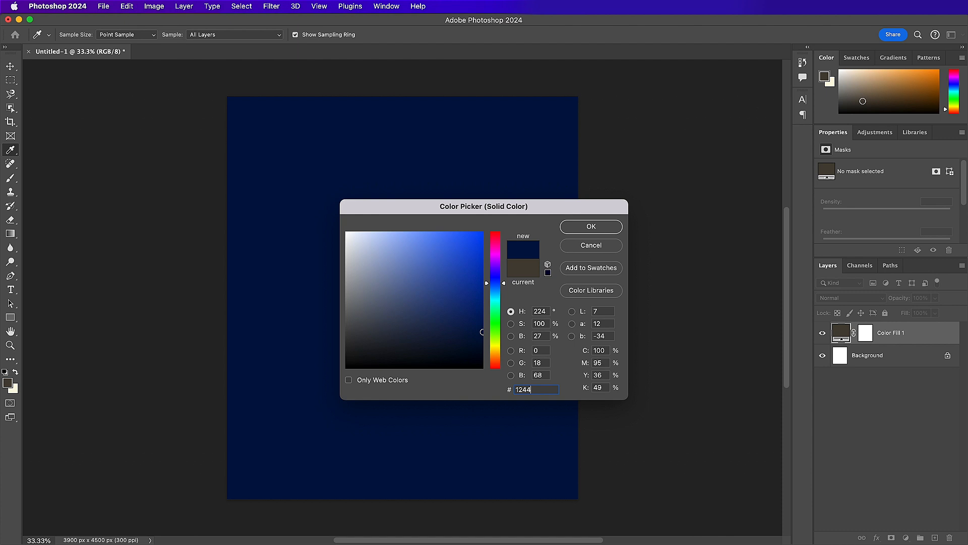
text(8f)
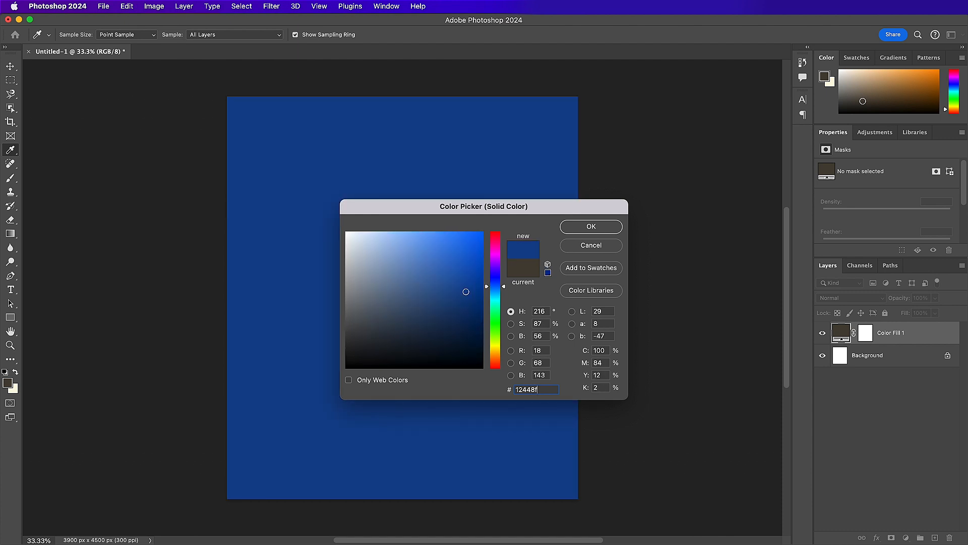
key(Return)
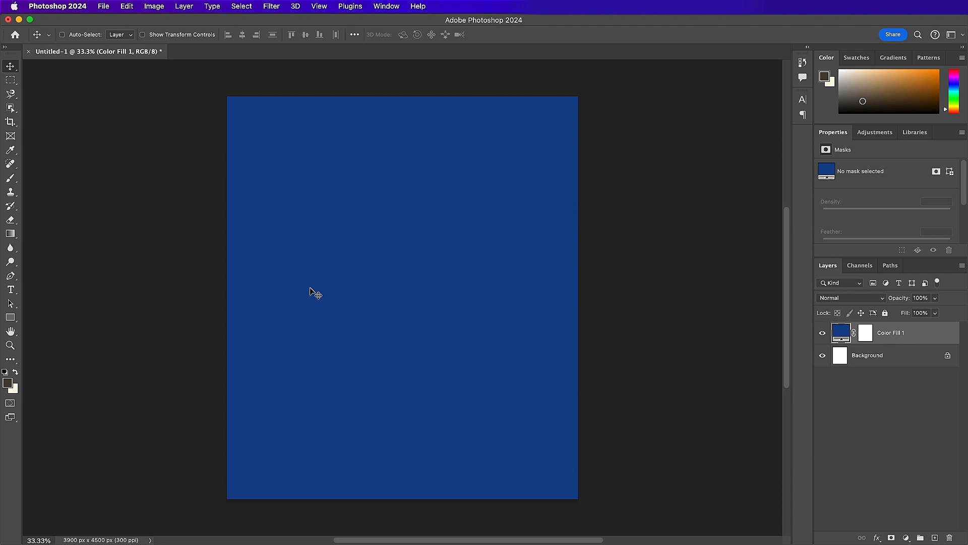
- Add a line of text reading "Guardians" in the upper half of the canvas
key(t)
click(328, 267)
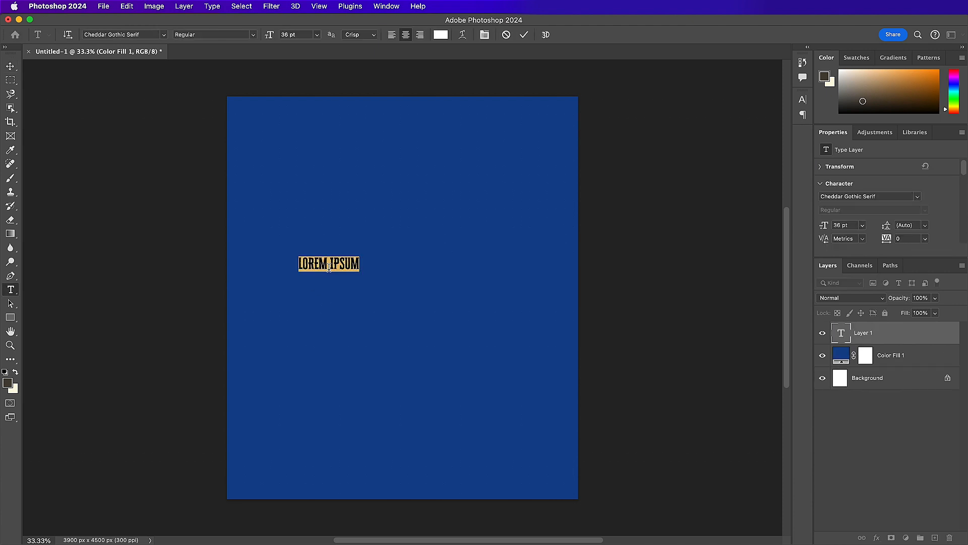
key(BackSpace)
text(GUARDIANS)
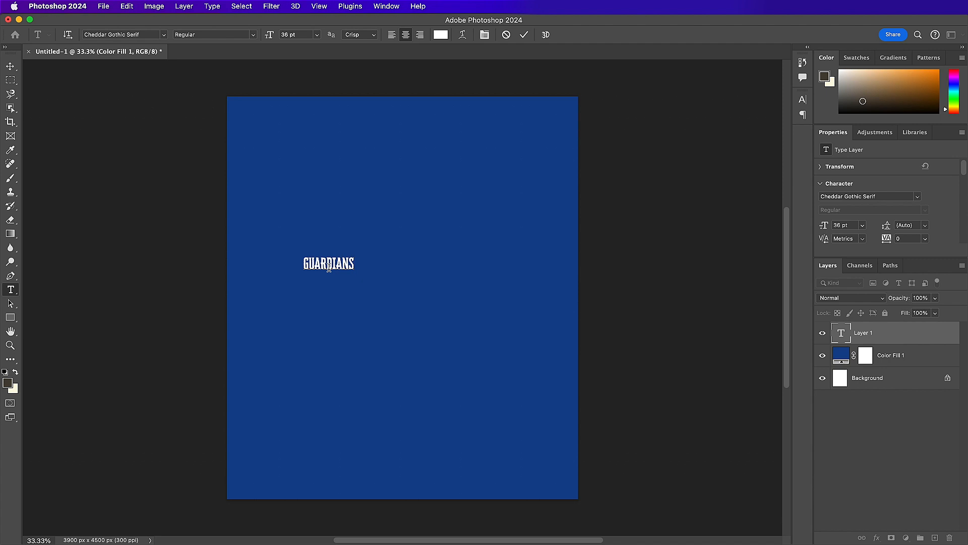
- Change the Guardians text to the Thirsty Script Black font and turn off All Caps
double_click(328, 268)
click(803, 99)
click(705, 115)
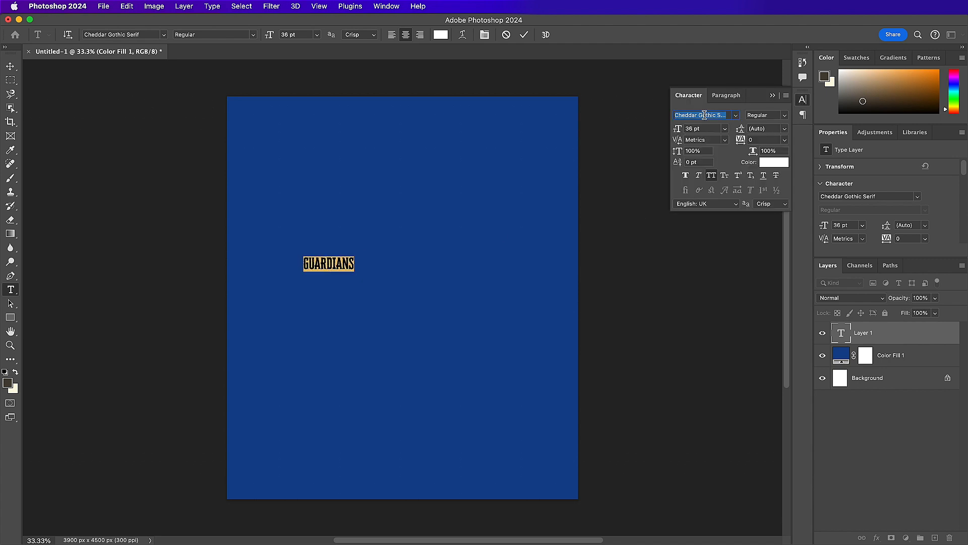
text(ht)
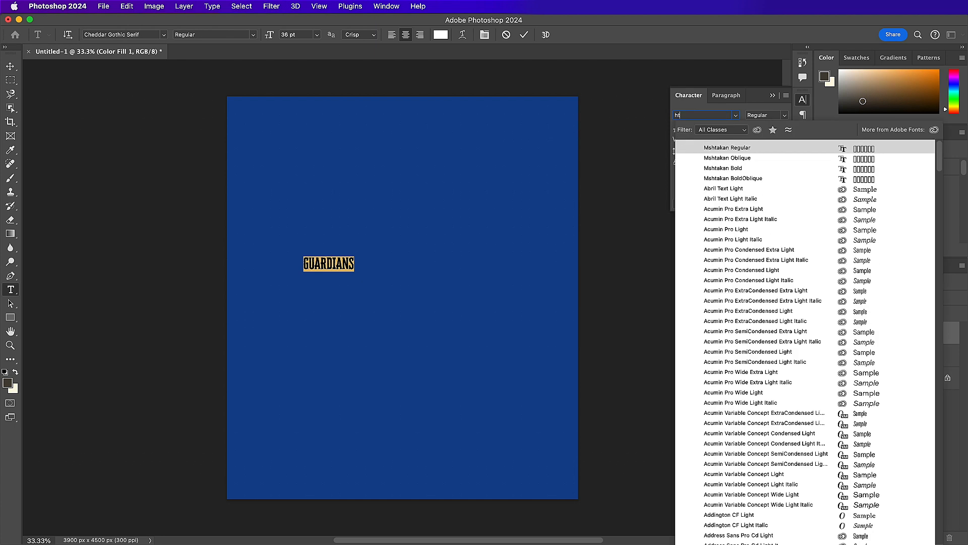
key(BackSpace)
key(BackSpace)
text(thir)
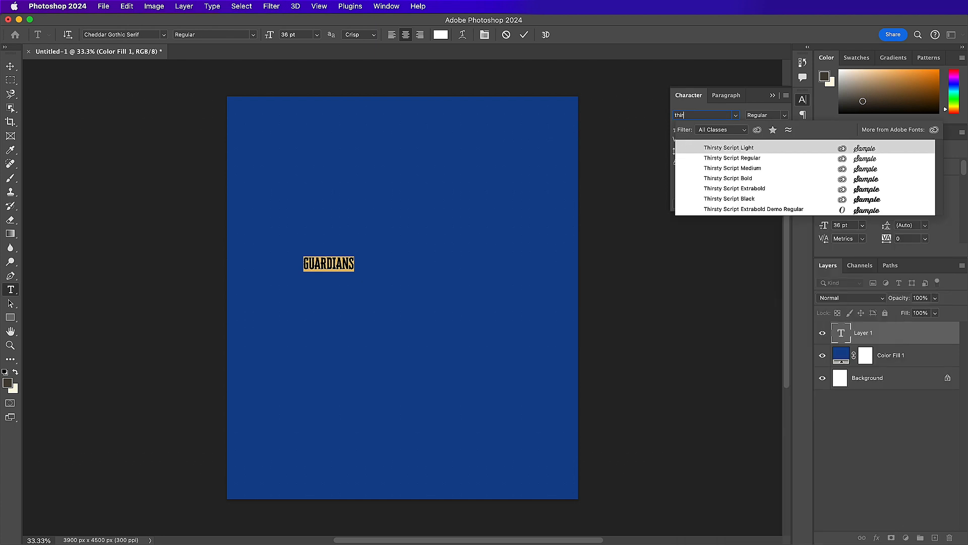
click(711, 198)
click(711, 175)
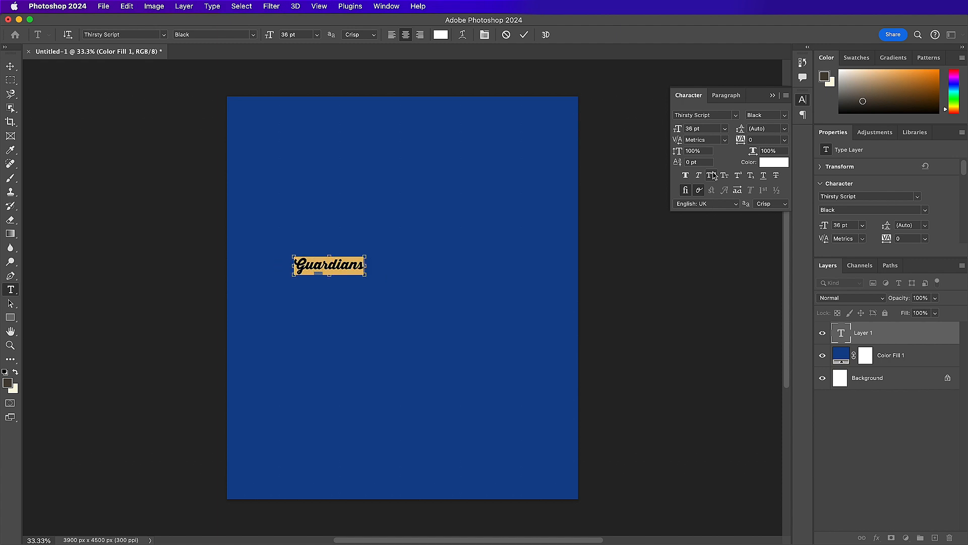
- Set the Guardians text size to 126 pt and move the word to the horizontal middle of the canvas
key(super+plus)
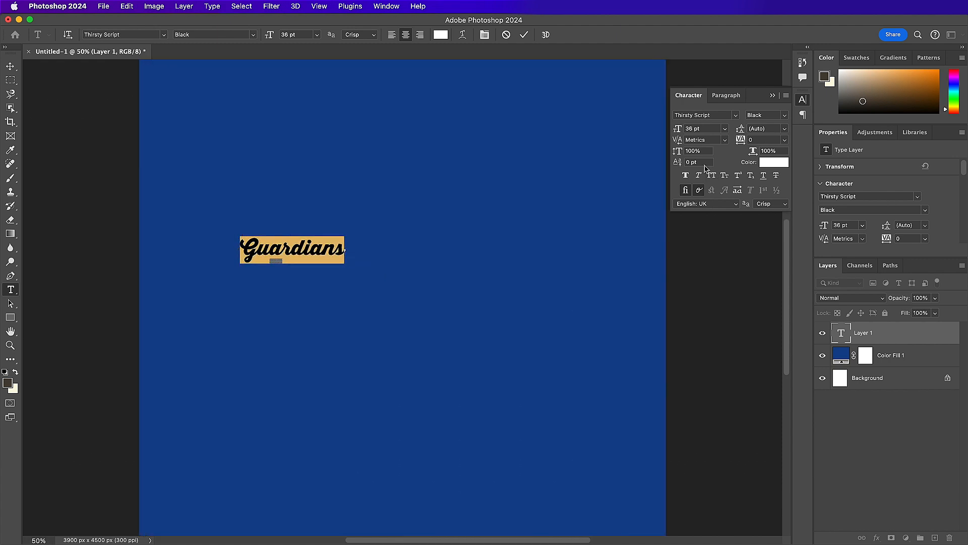
double_click(690, 129)
text(126)
key(Return)
click(412, 126)
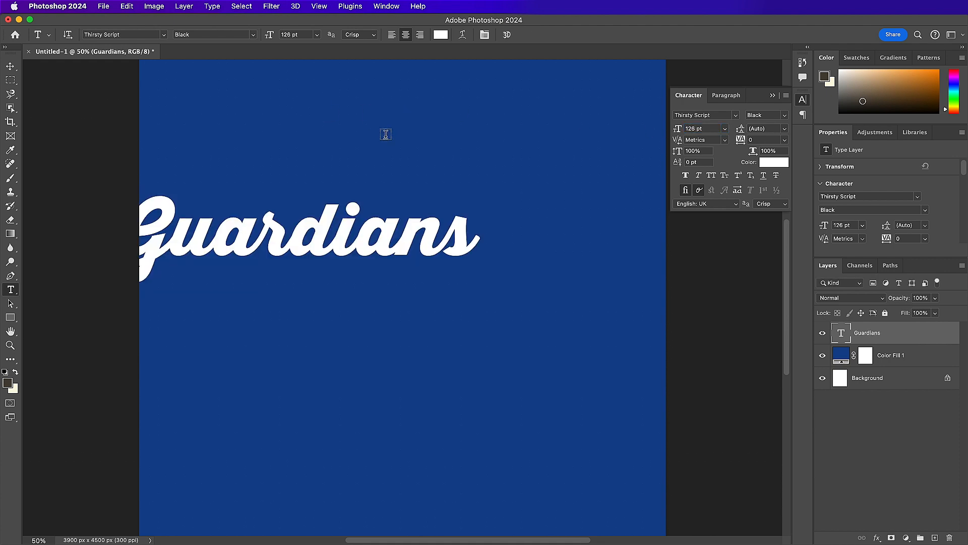
key(v)
drag(366, 153, 468, 156)
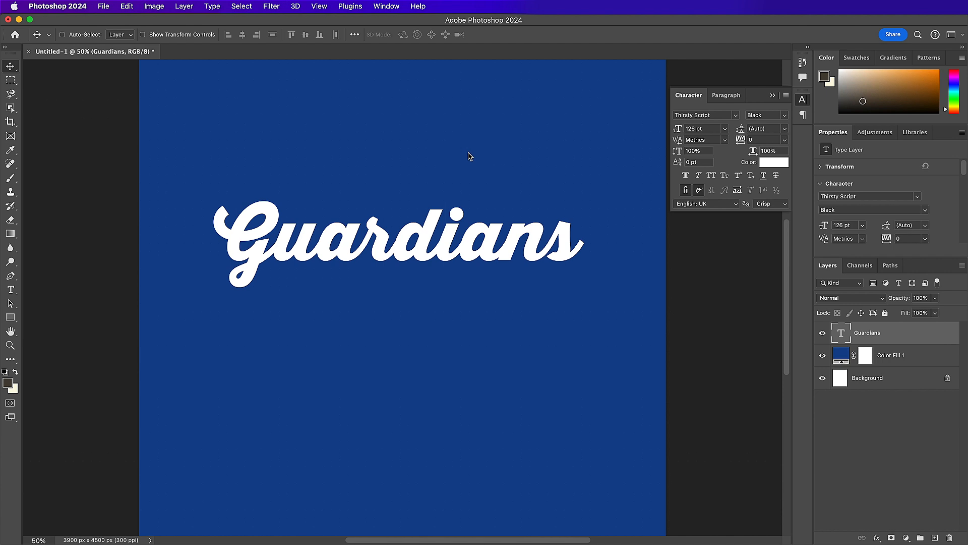
- Set the Guardians text color to orange #f59d03
click(767, 162)
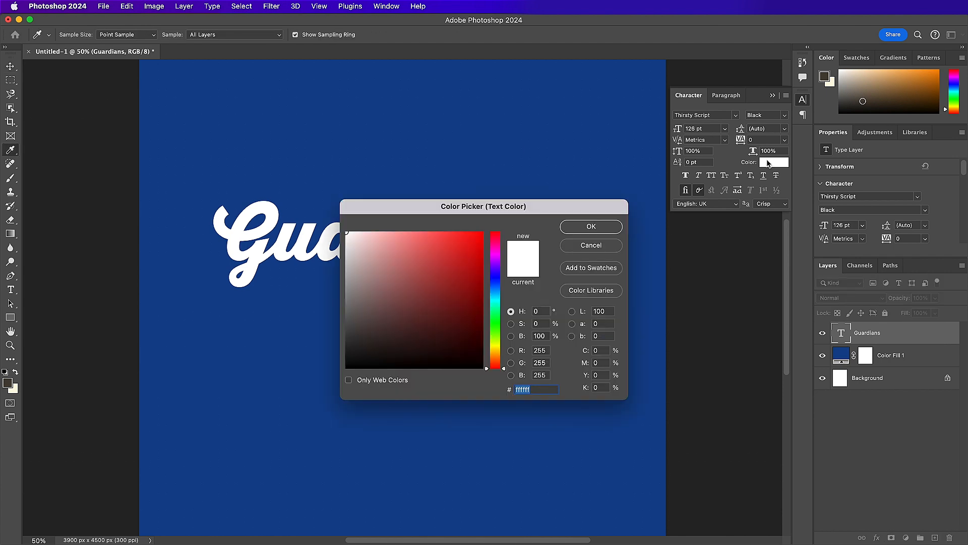
text(f5)
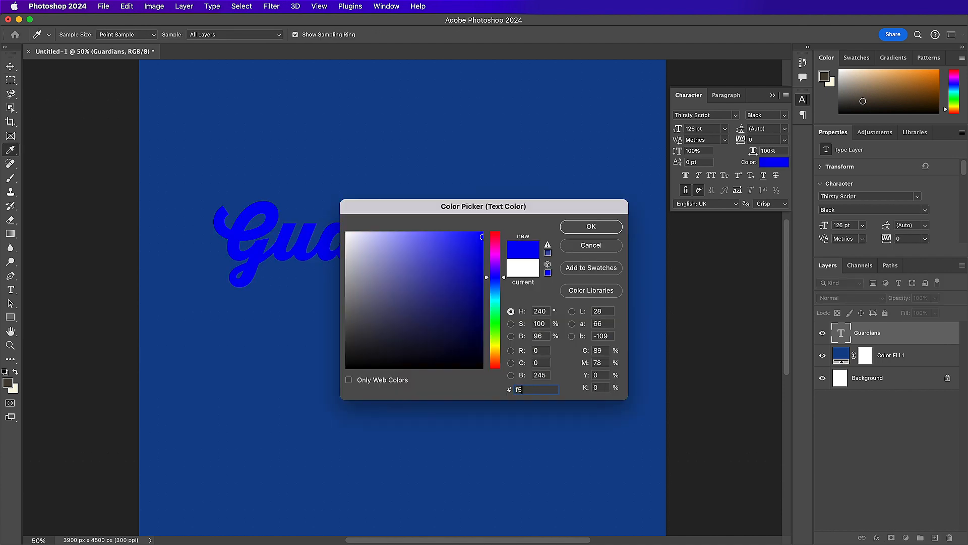
text(9d03)
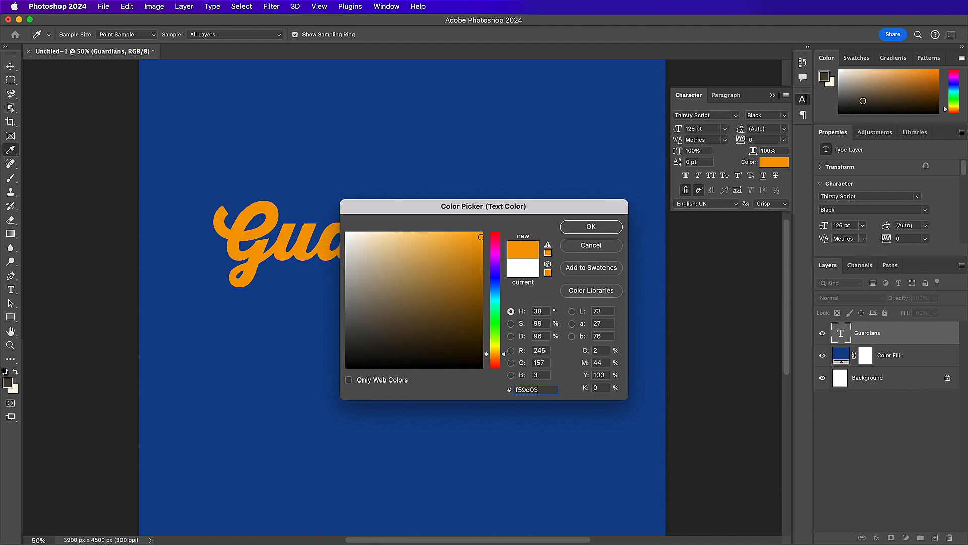
key(Return)
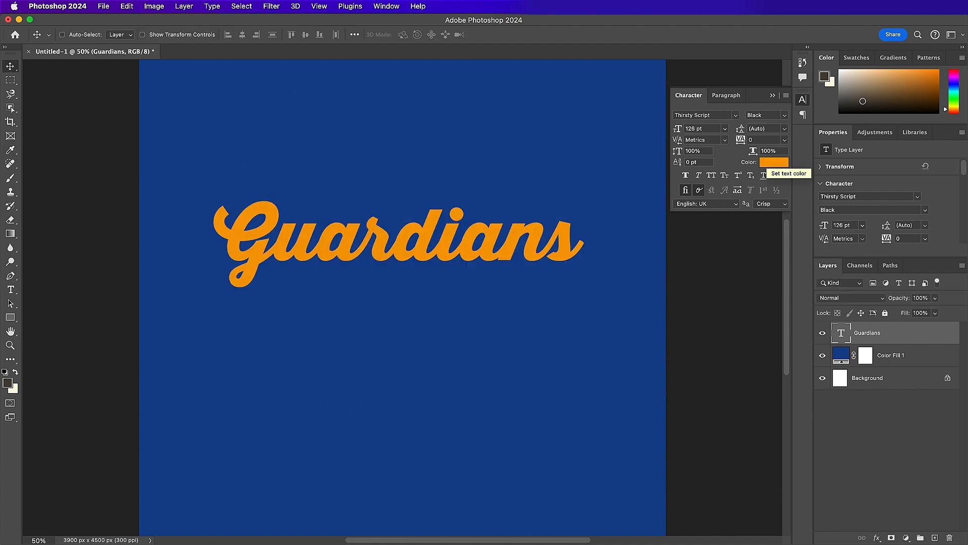
- Place the text cursor after the final s of Guardians and show the Glyphs list, enlarged to display more characters
key(t)
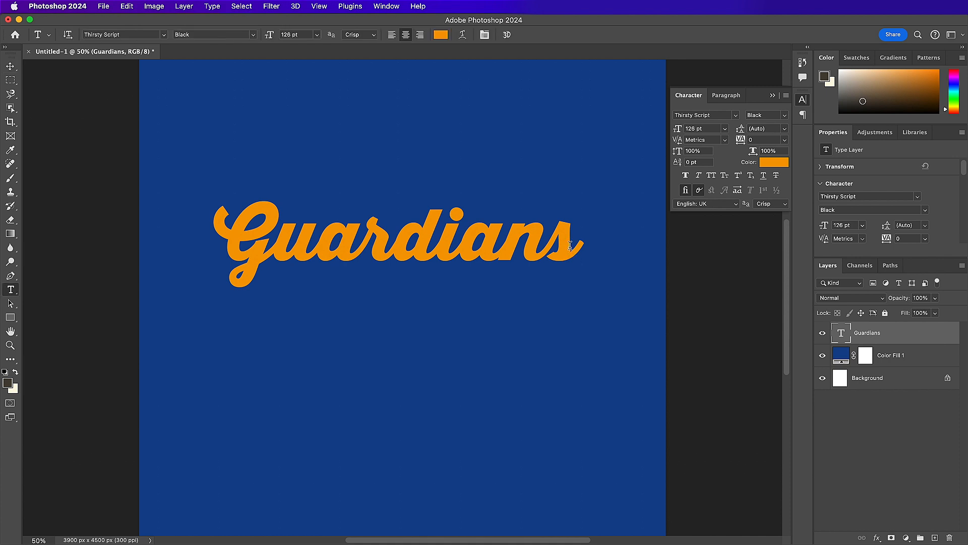
click(570, 245)
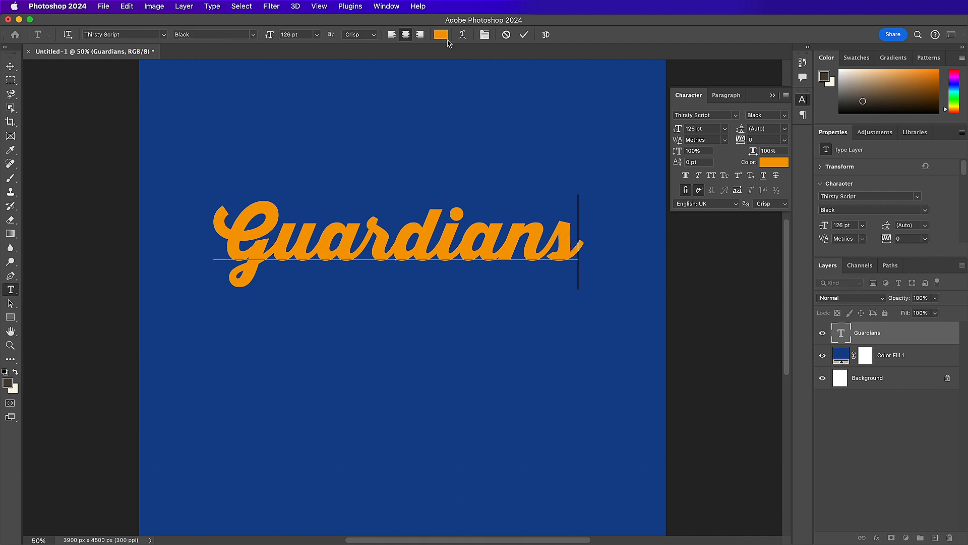
click(387, 7)
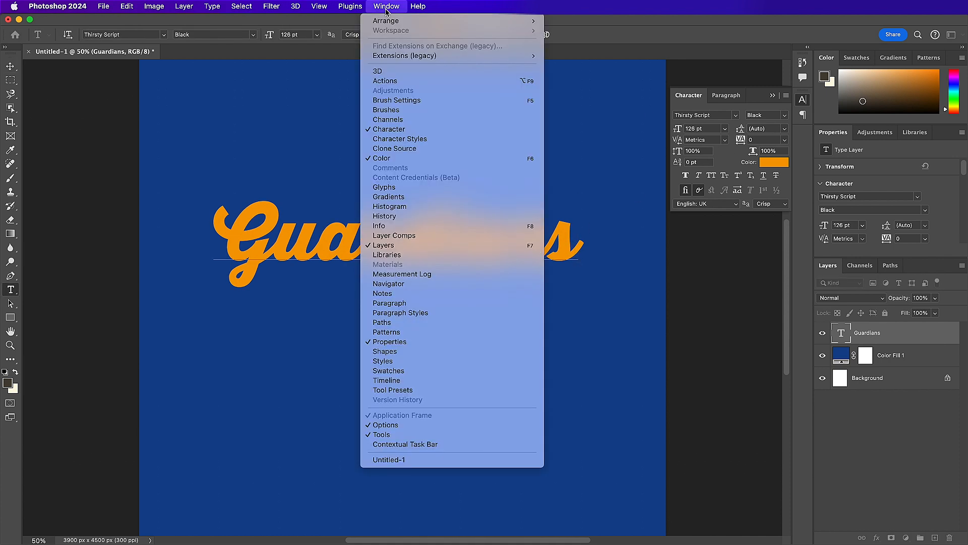
click(391, 192)
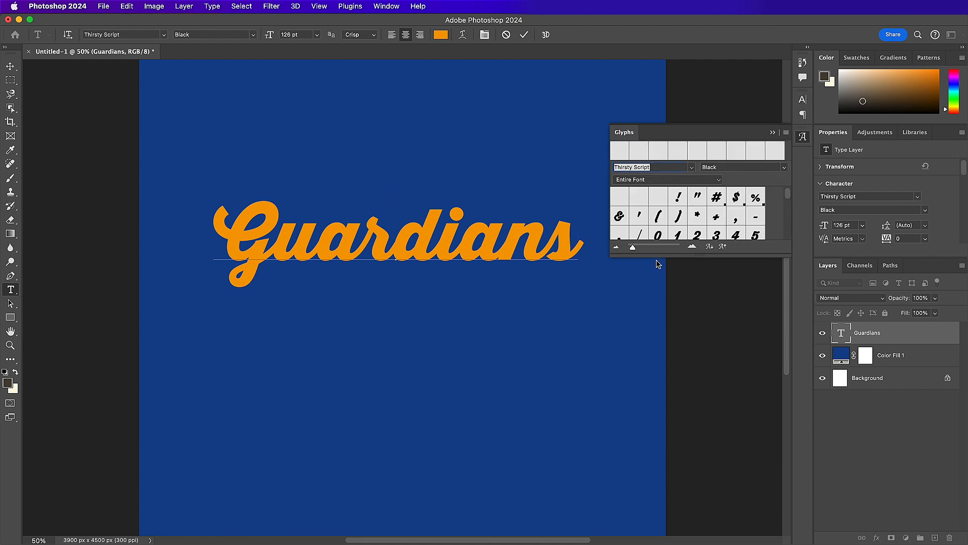
drag(702, 256, 716, 462)
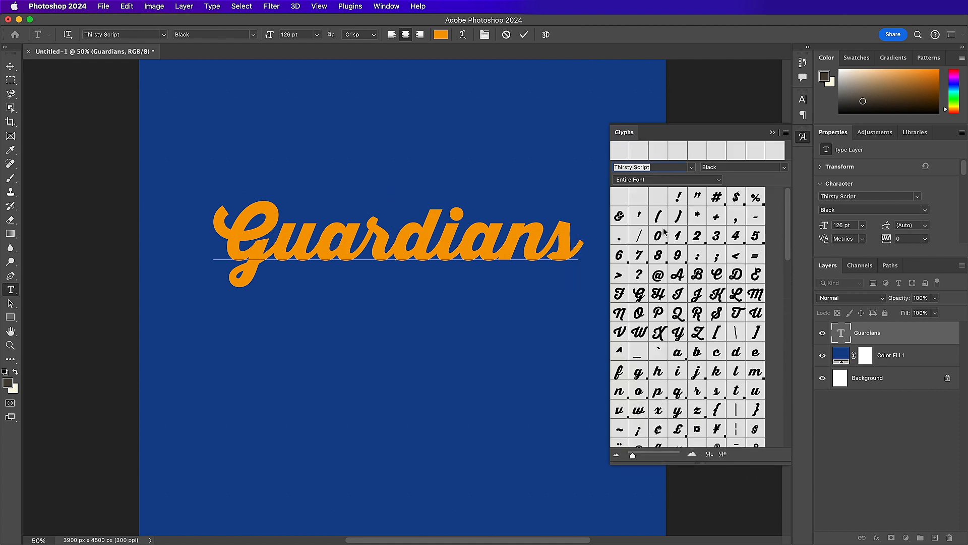
- Insert a swash tail glyph from the Dreamboat Bold font at the end of Guardians
click(693, 168)
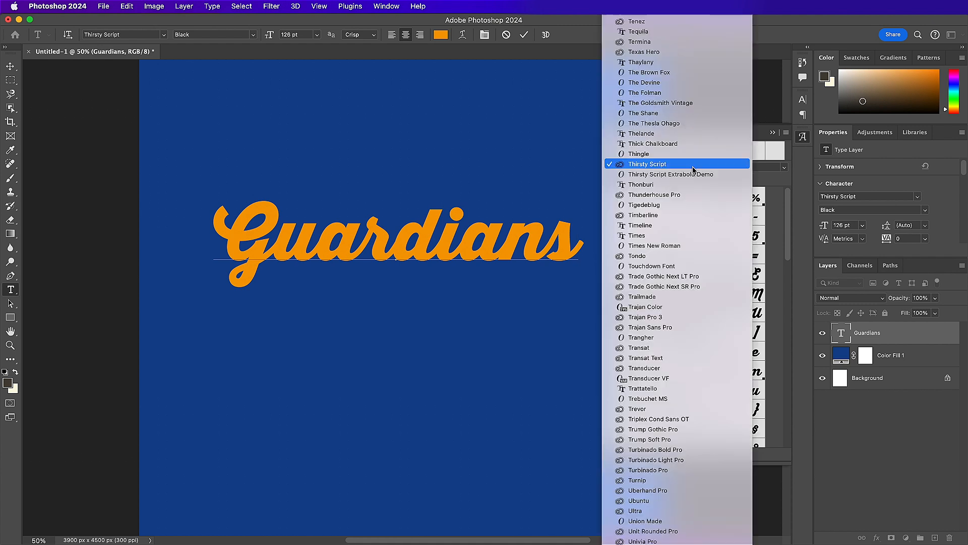
scroll(652, 444, up, 15)
click(652, 448)
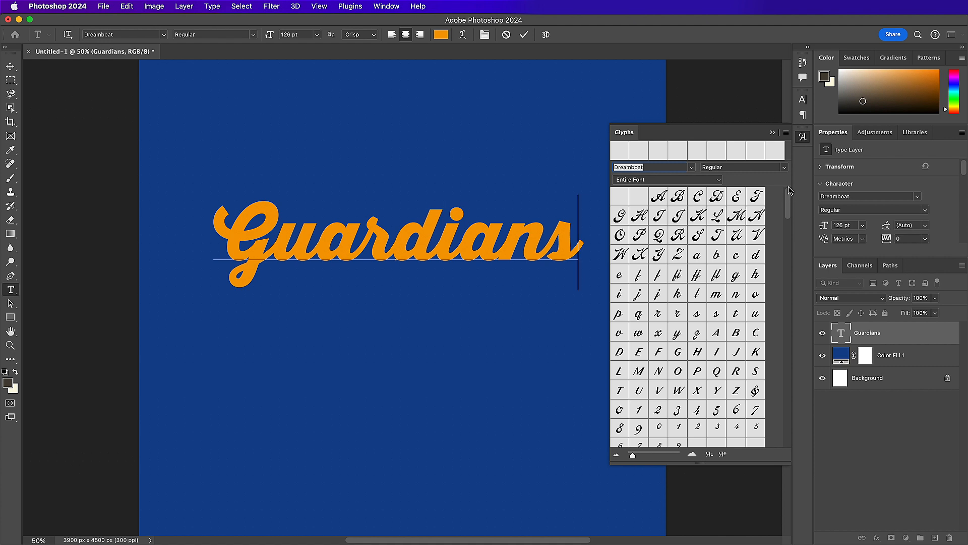
click(785, 168)
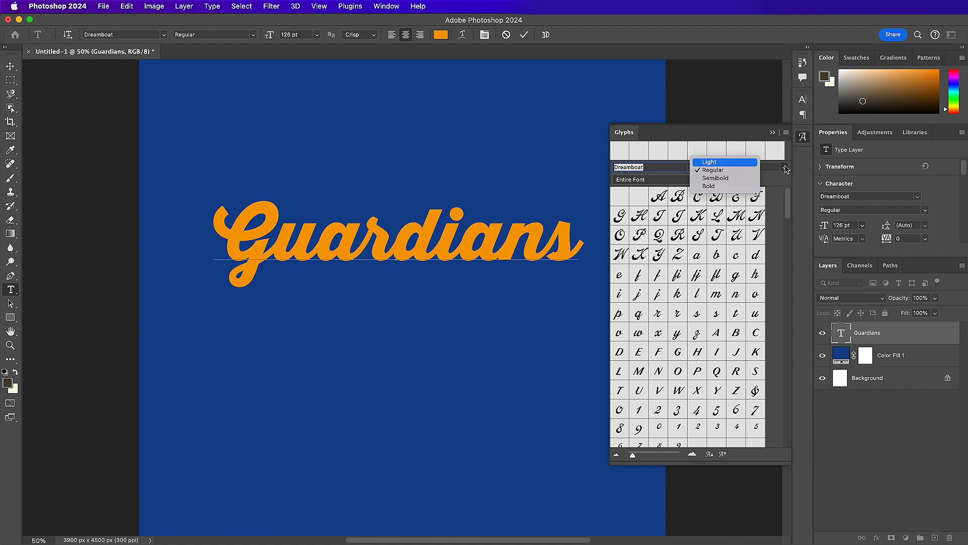
click(751, 187)
drag(787, 203, 795, 265)
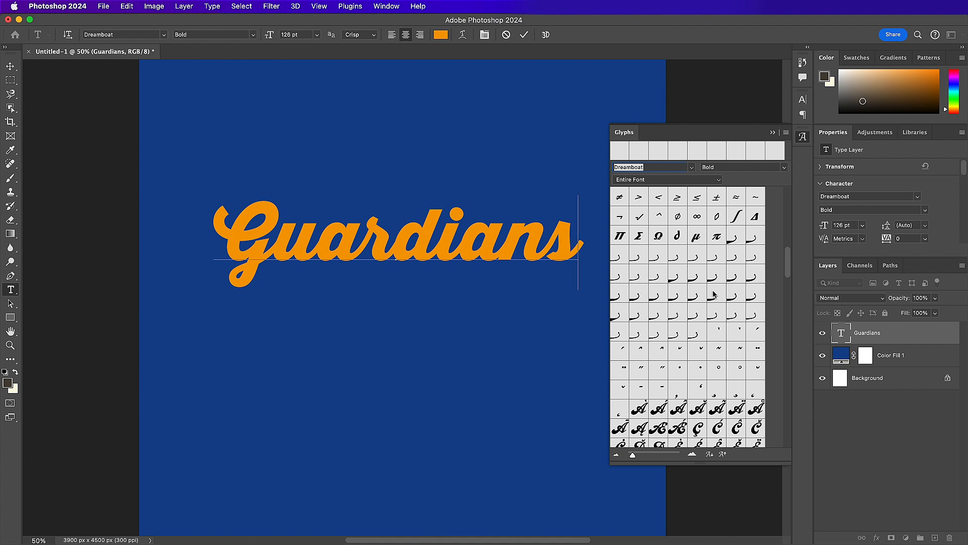
double_click(696, 297)
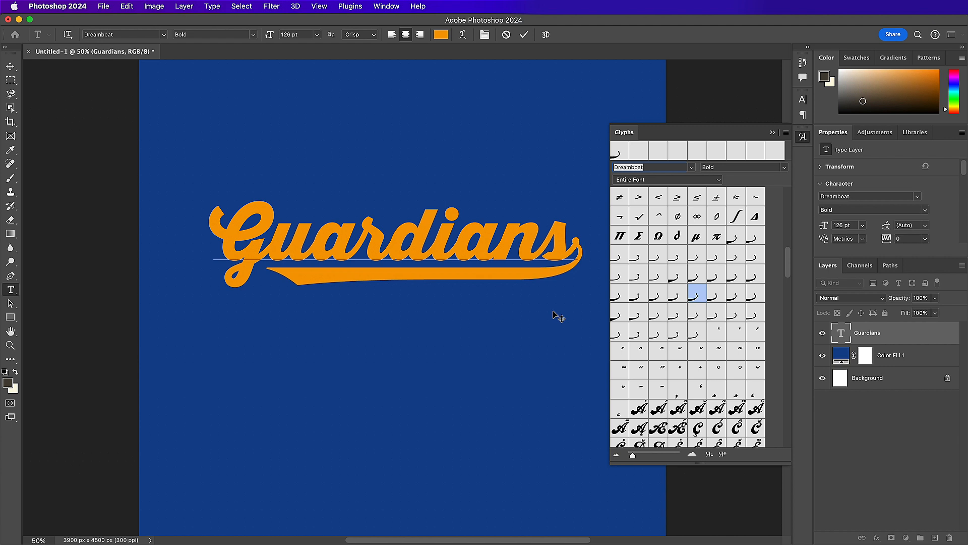
- Set the vertical scale of the swash tail glyph to 150%
click(803, 99)
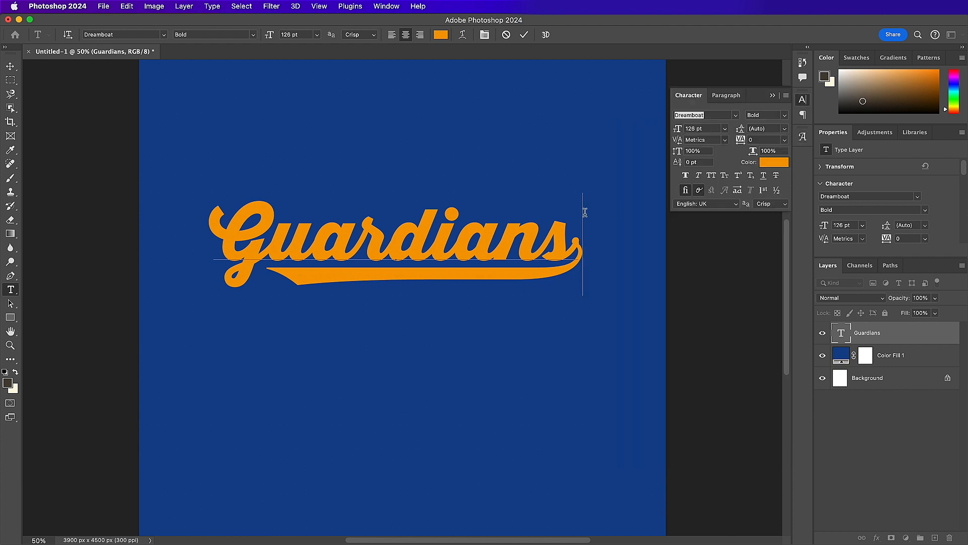
double_click(576, 248)
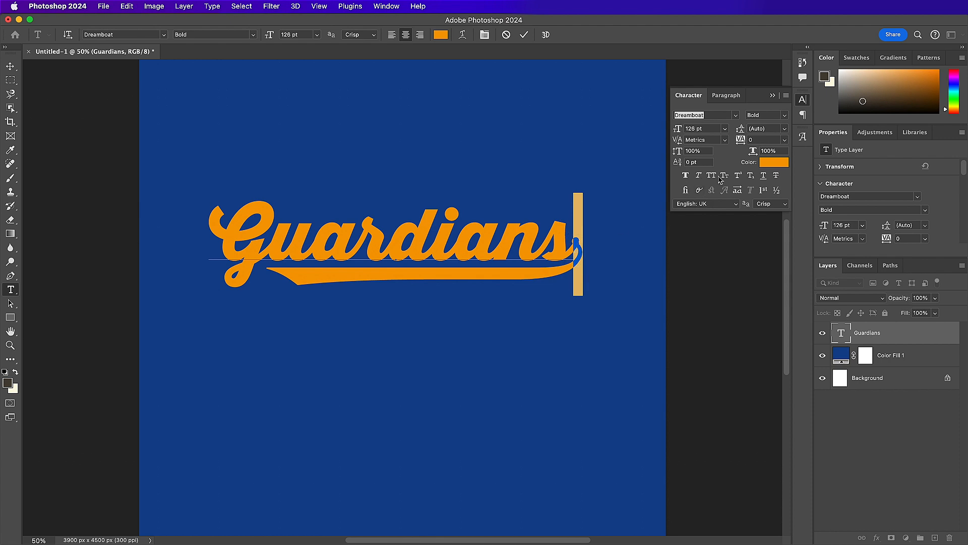
click(693, 150)
text(150)
key(Return)
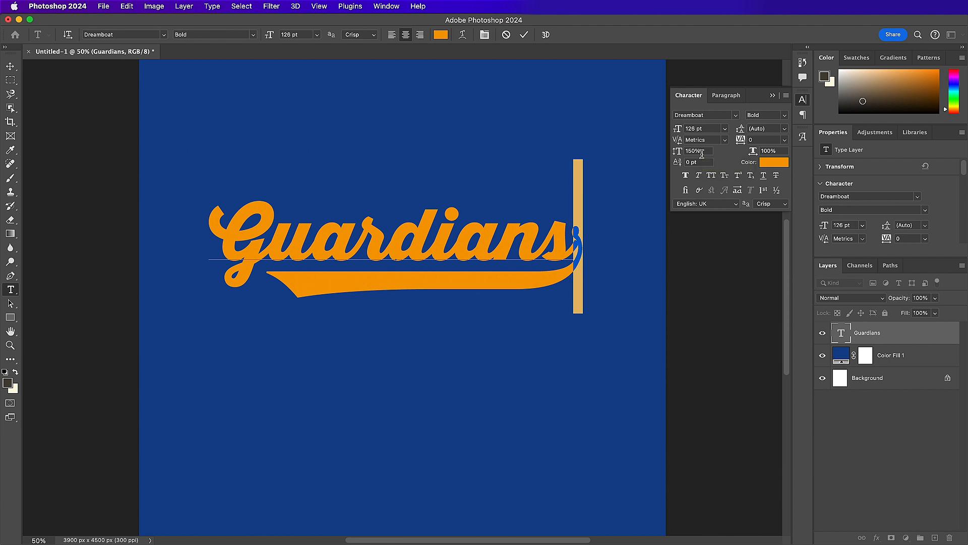
- Set the tracking of the final s in Guardians to -40 and commit the text edit
click(571, 238)
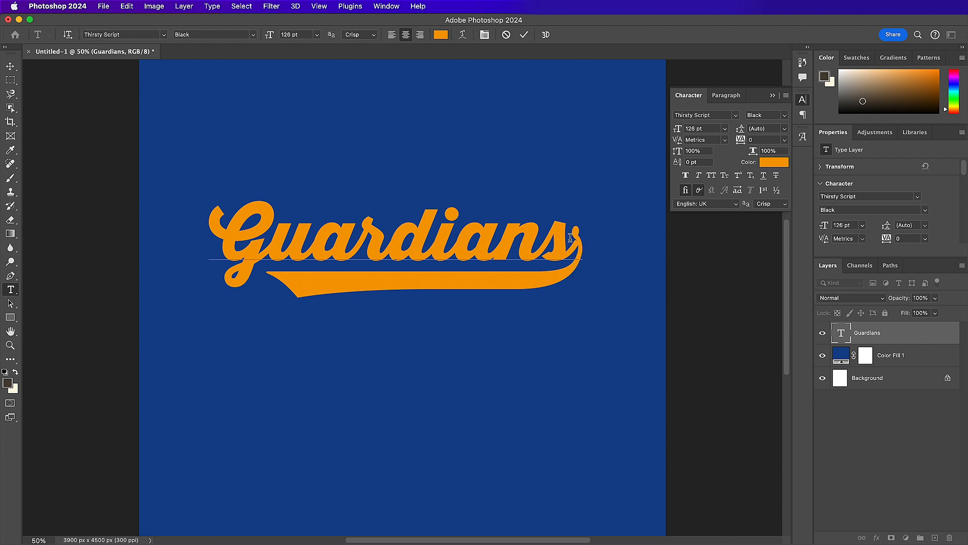
drag(572, 238, 552, 236)
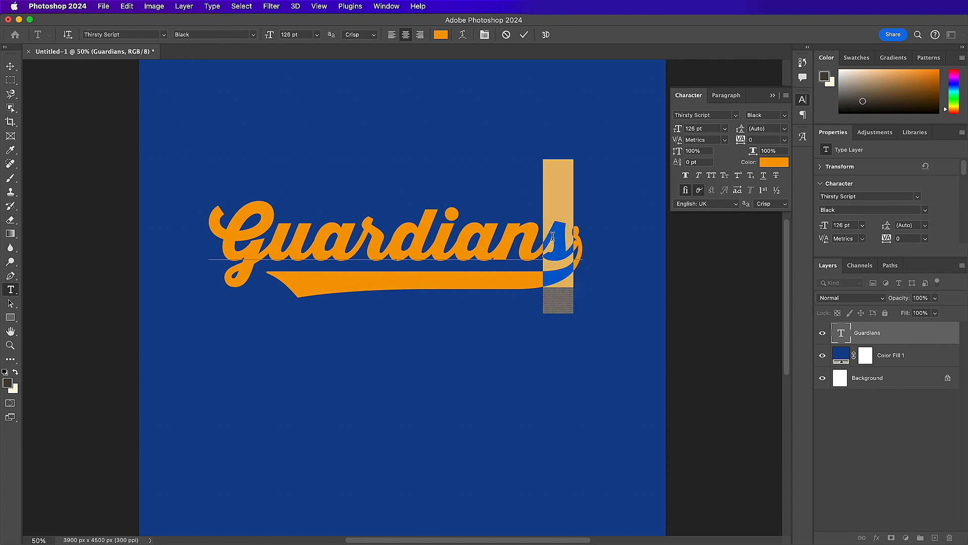
click(765, 141)
text(-40)
key(Return)
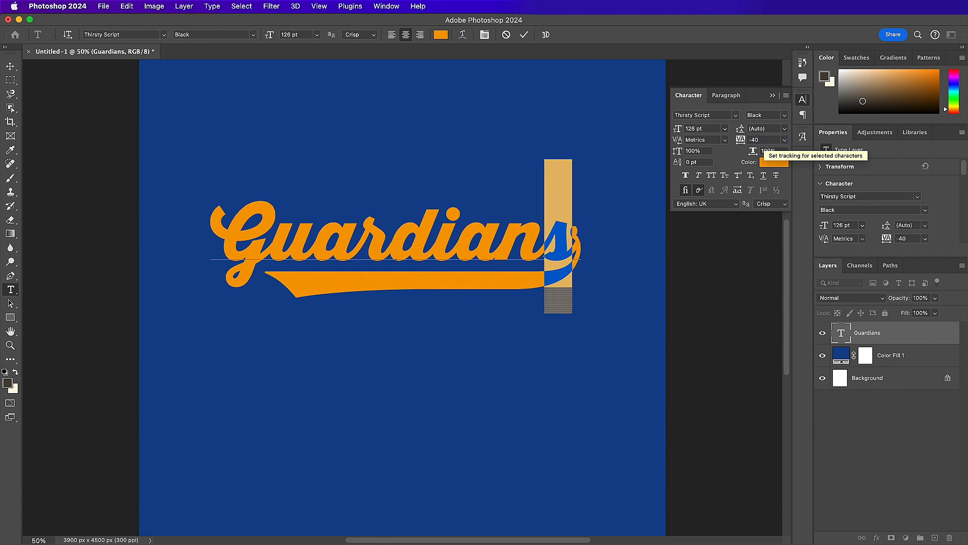
click(524, 34)
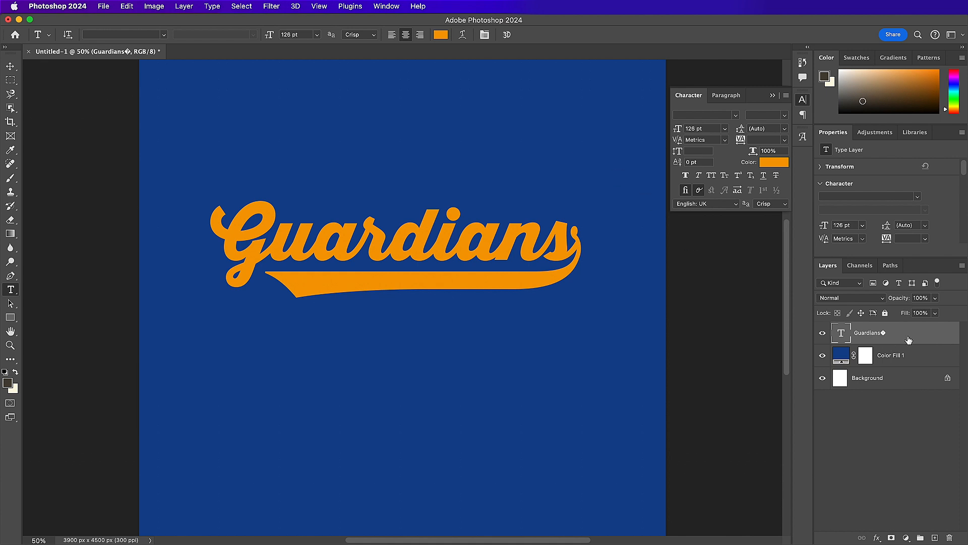
- Add a Bevel & Emboss effect to the Guardians text layer using the Chisel Hard technique
scroll(659, 337, down, 3)
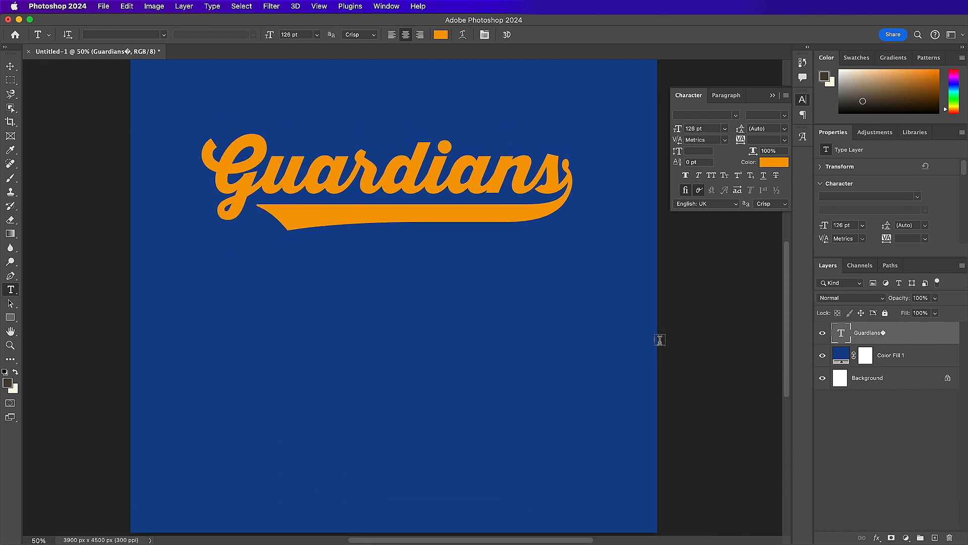
double_click(903, 336)
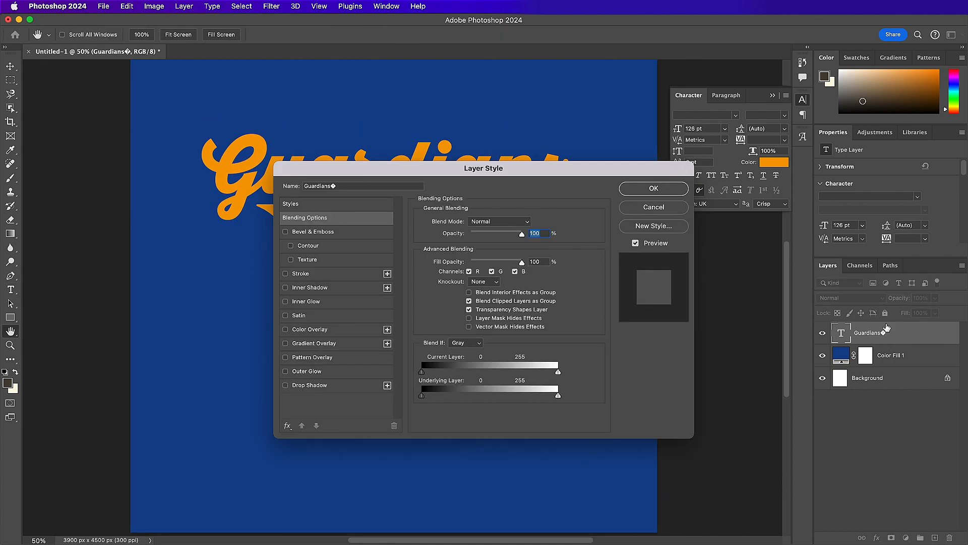
drag(546, 173, 460, 240)
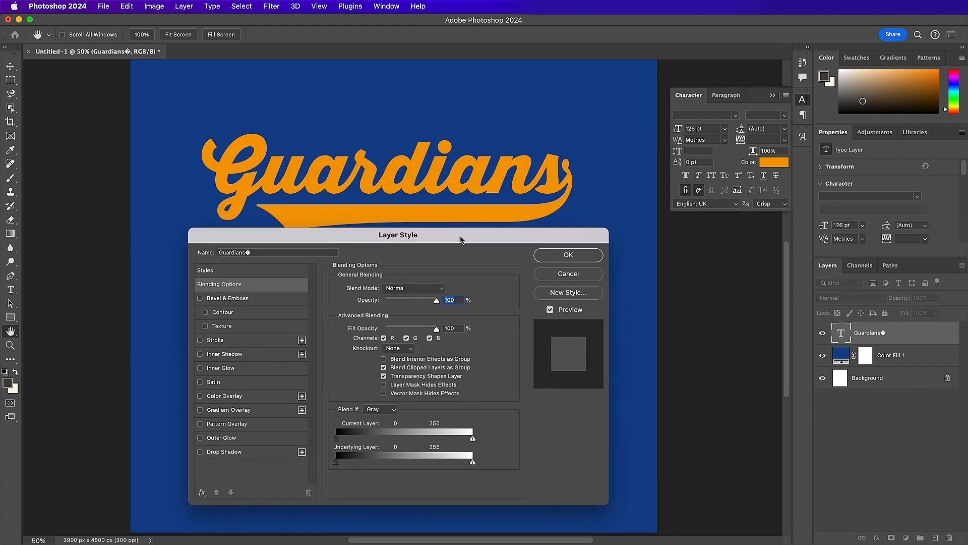
click(256, 299)
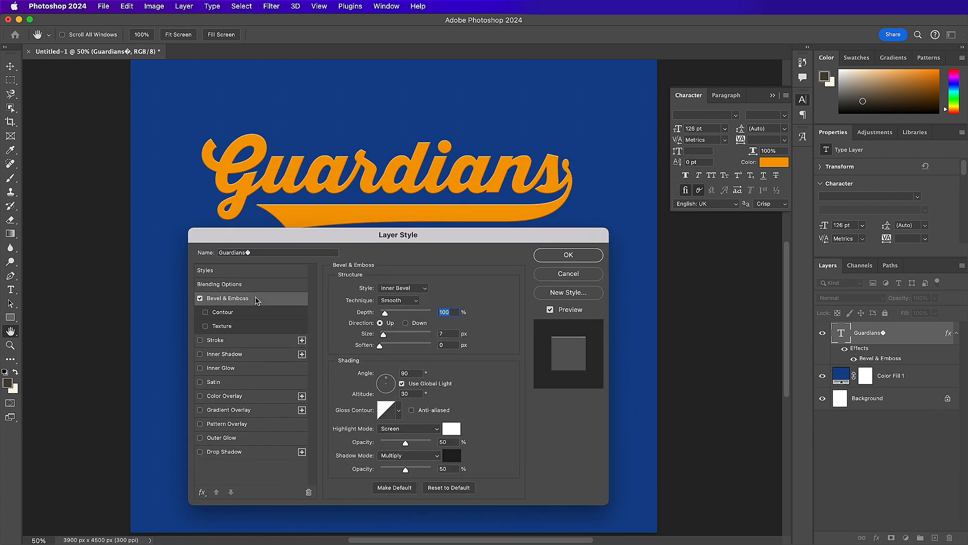
click(395, 303)
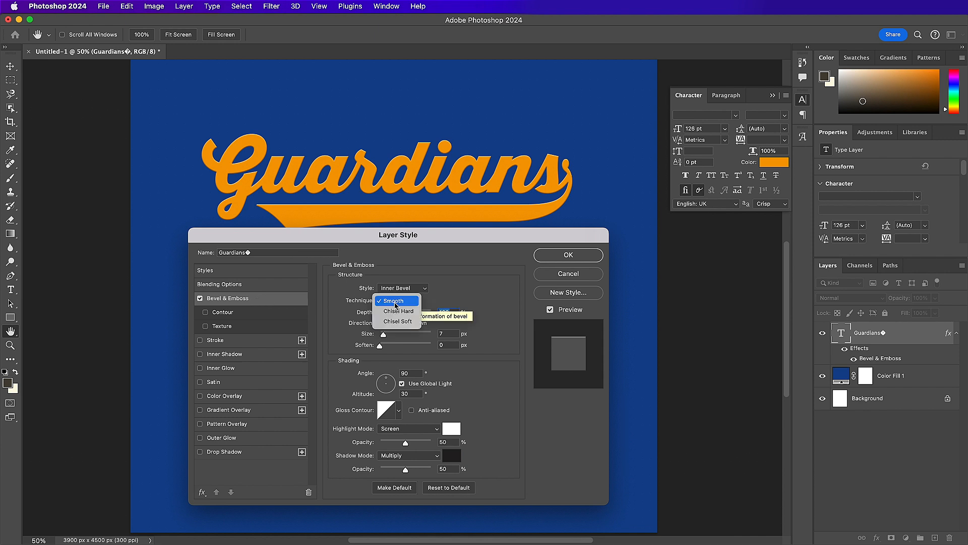
click(395, 311)
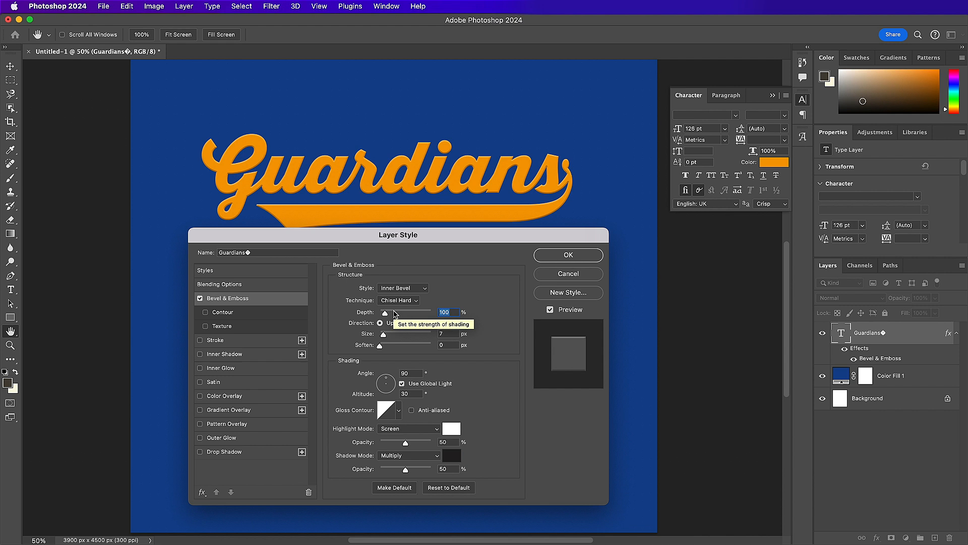
- Set the bevel's depth to 677%, size to 24 px and soften to 12 px
text(677)
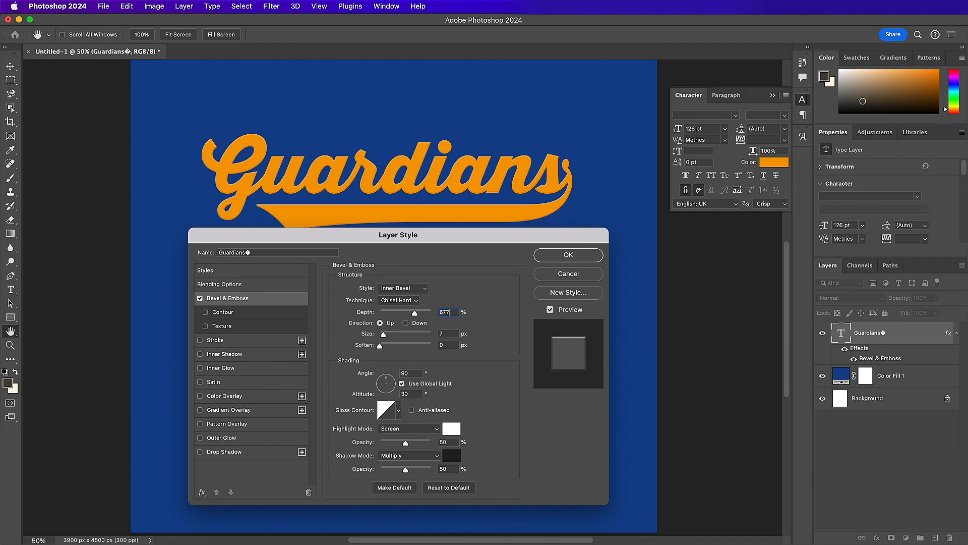
click(453, 333)
text(24)
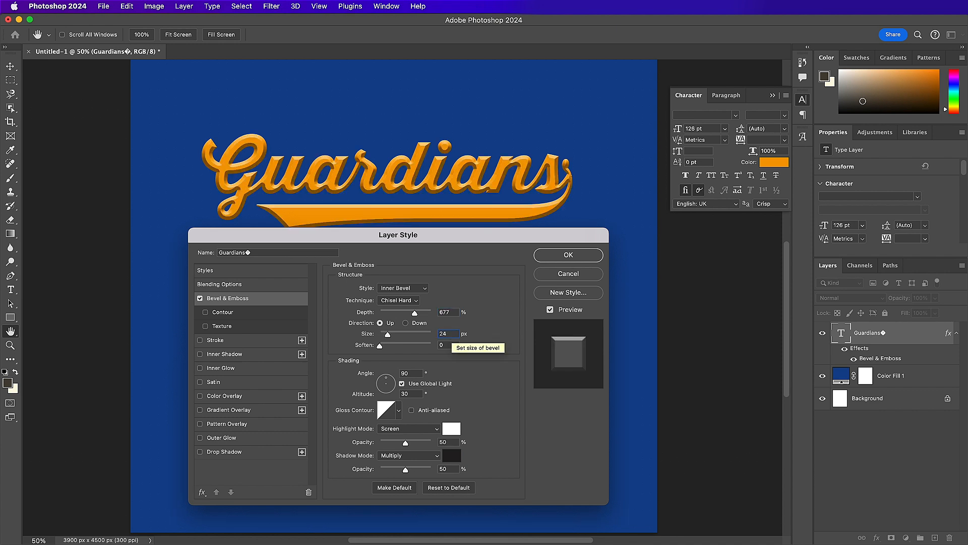
click(446, 345)
text(12)
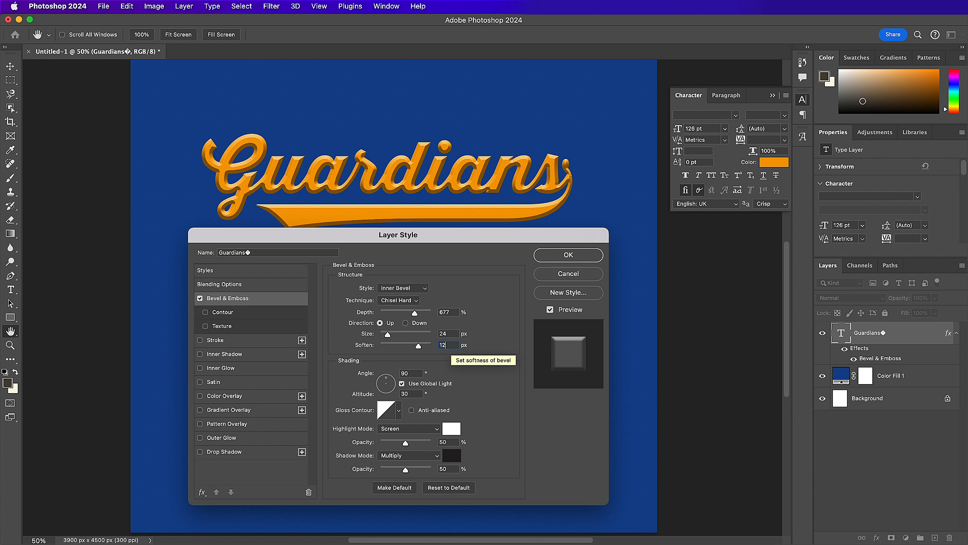
- Turn off global light for the bevel and set its light angle to 56° and altitude to 26°
click(418, 384)
double_click(411, 374)
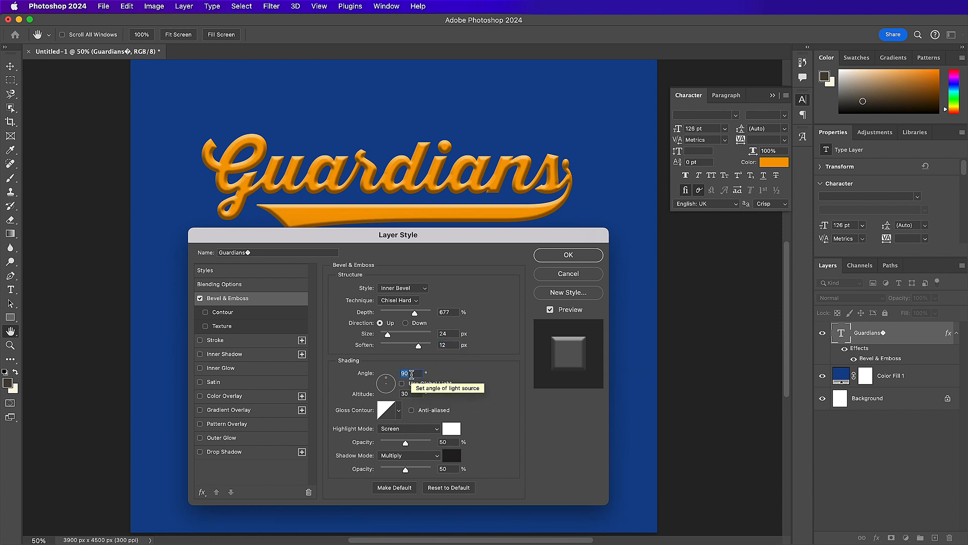
text(56)
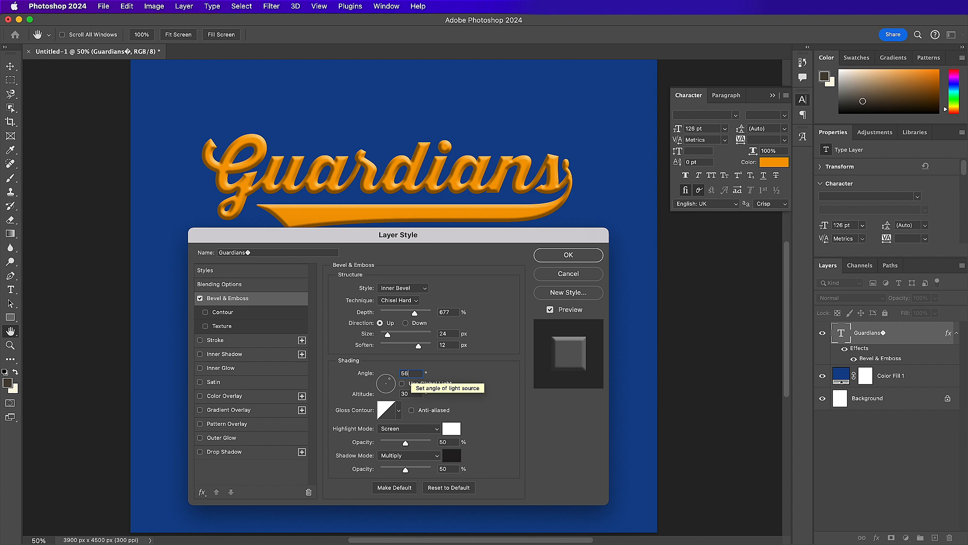
double_click(412, 394)
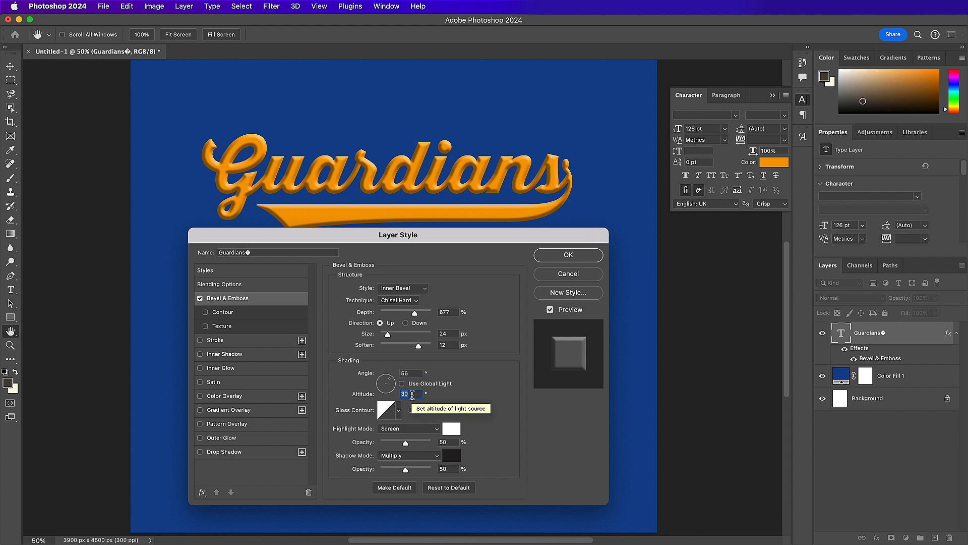
text(26)
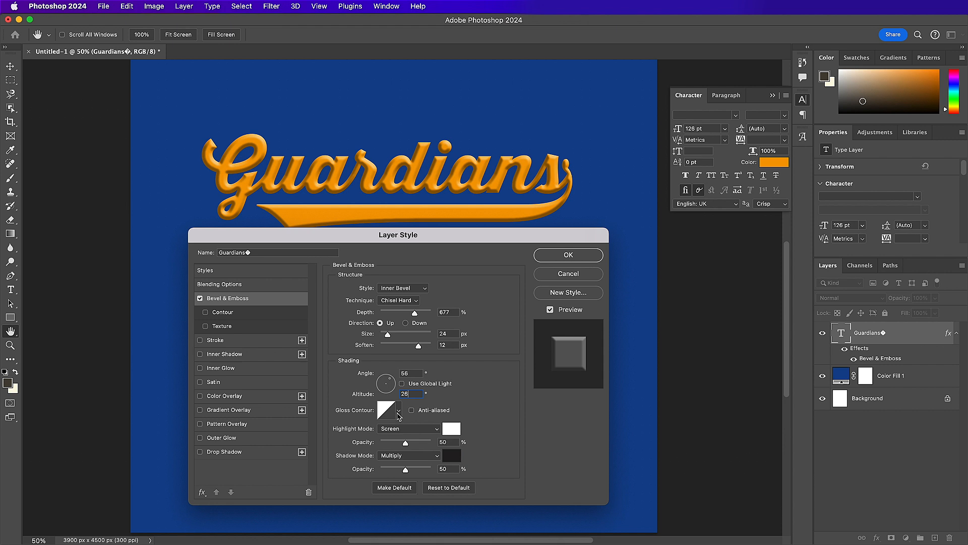
- Give the bevel the cone-shaped gloss contour and set its highlight opacity to 0%
click(398, 412)
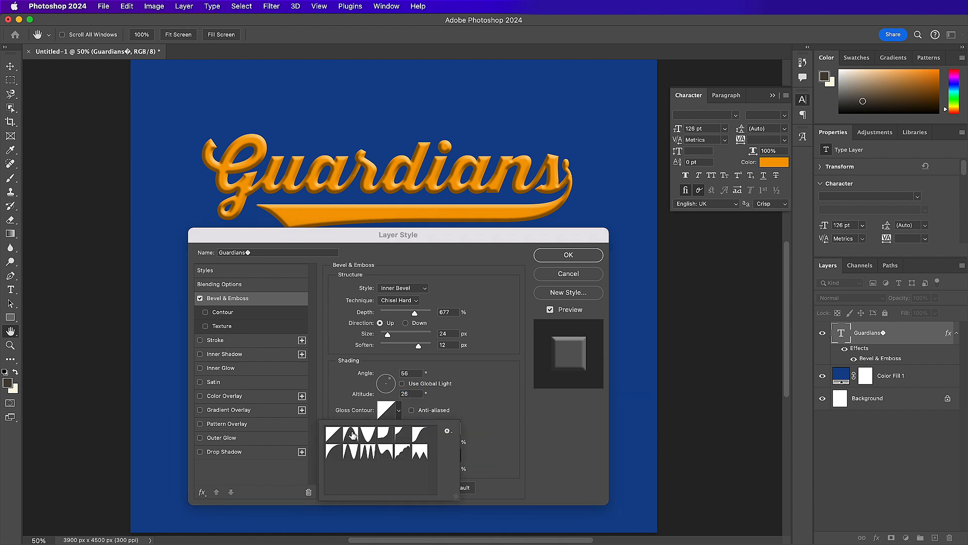
click(352, 435)
click(494, 421)
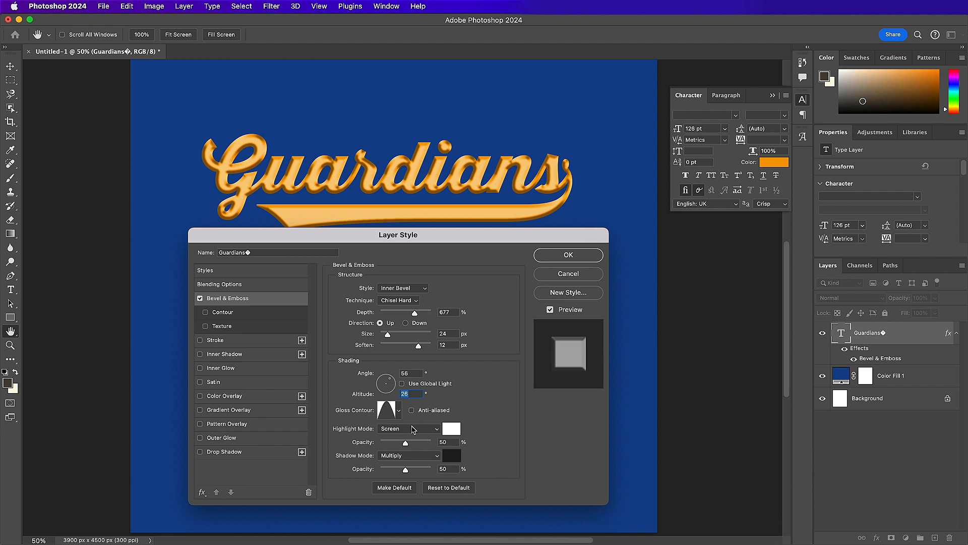
drag(405, 443, 373, 444)
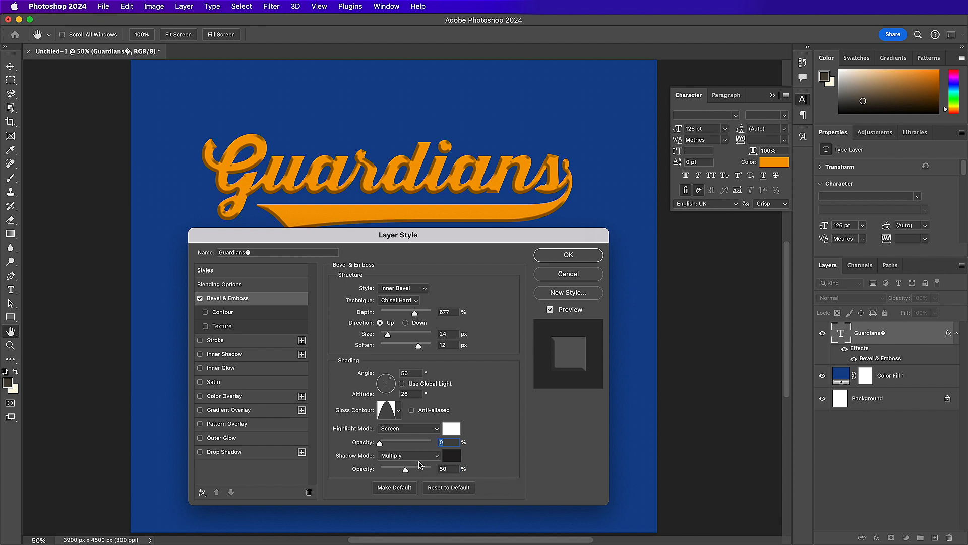
- Set the bevel's shadow to Color Burn mode with black (000000) at 61% opacity
click(420, 457)
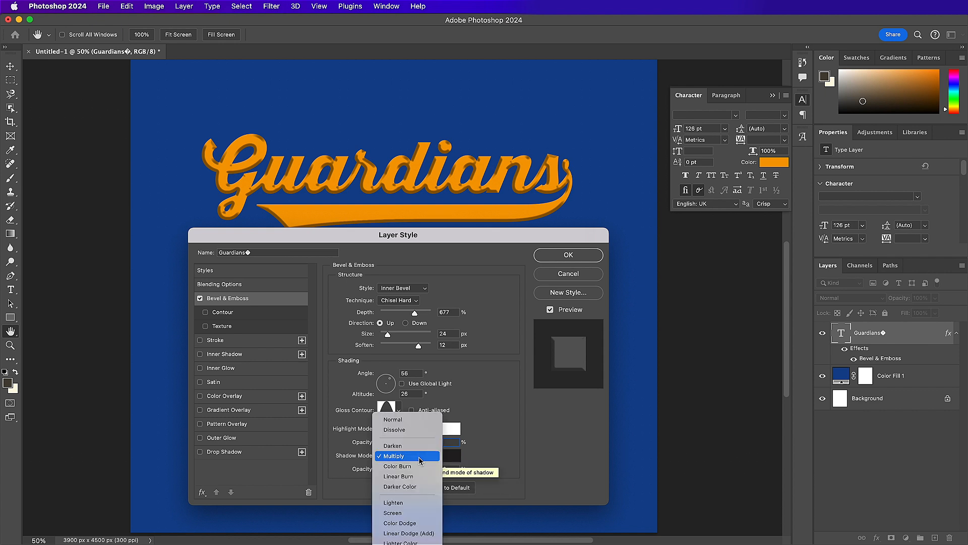
click(420, 466)
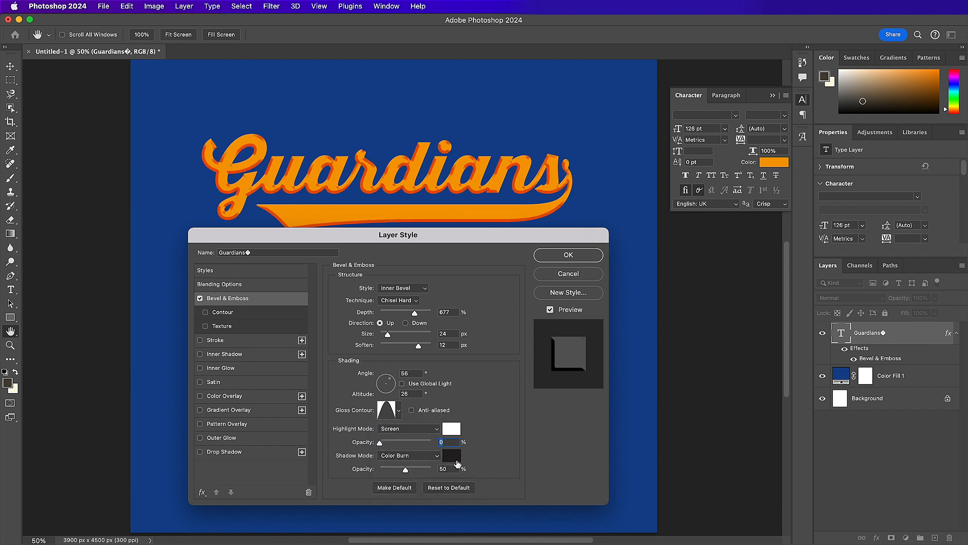
click(452, 456)
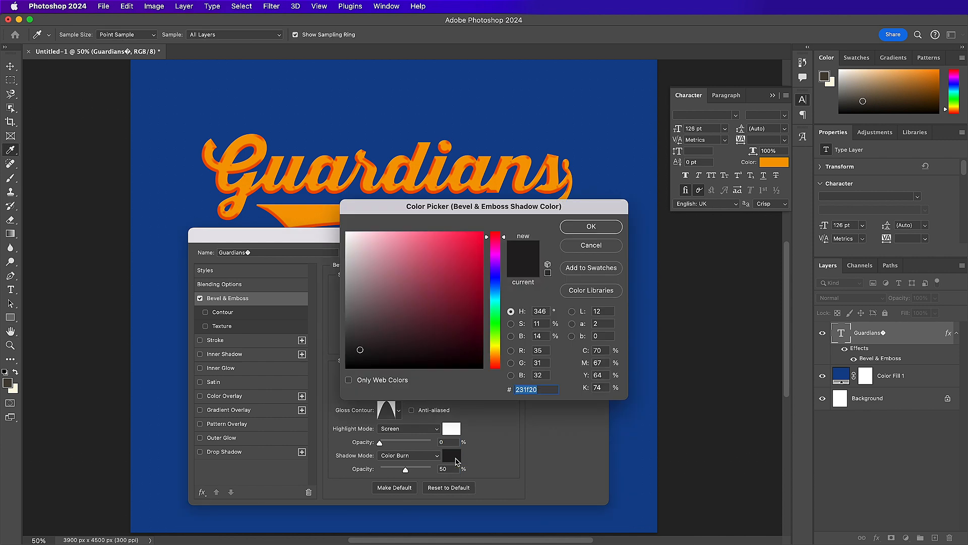
text(000000)
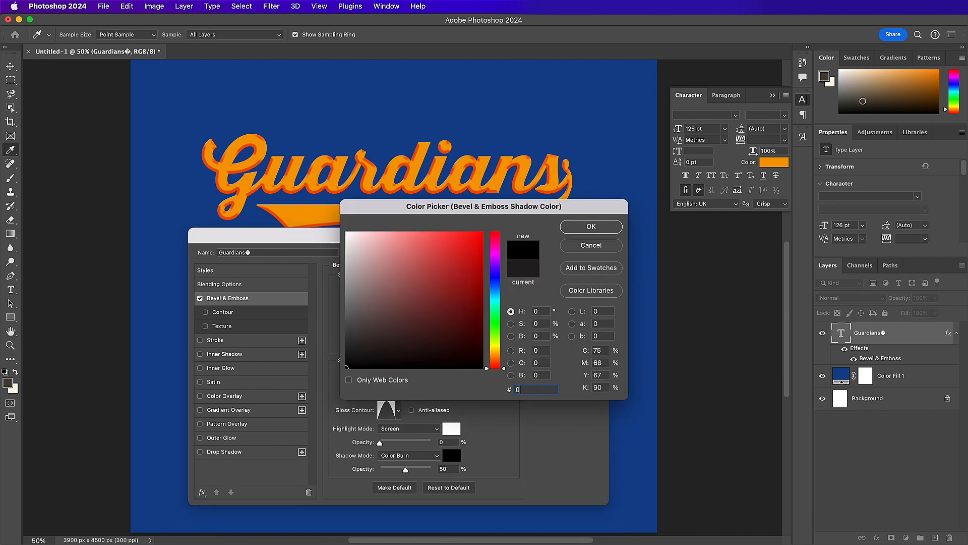
key(Return)
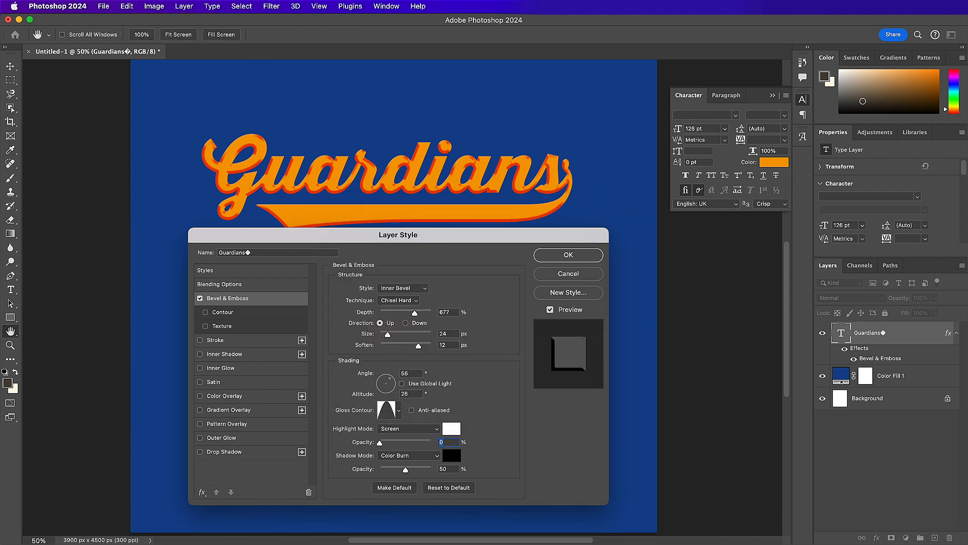
drag(452, 469, 418, 460)
text(61)
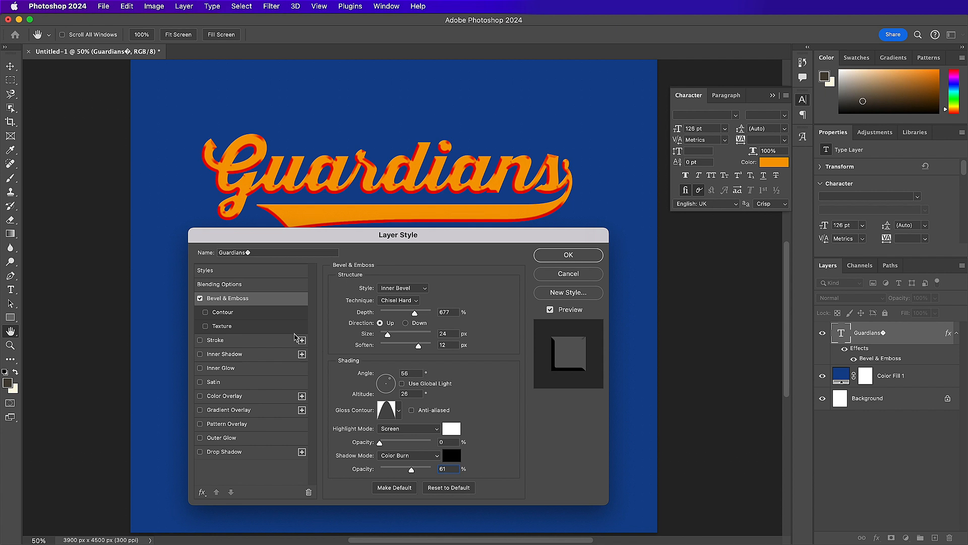
- Enable the bevel's Contour option with the rounded-steps contour and a range of 92%
click(257, 314)
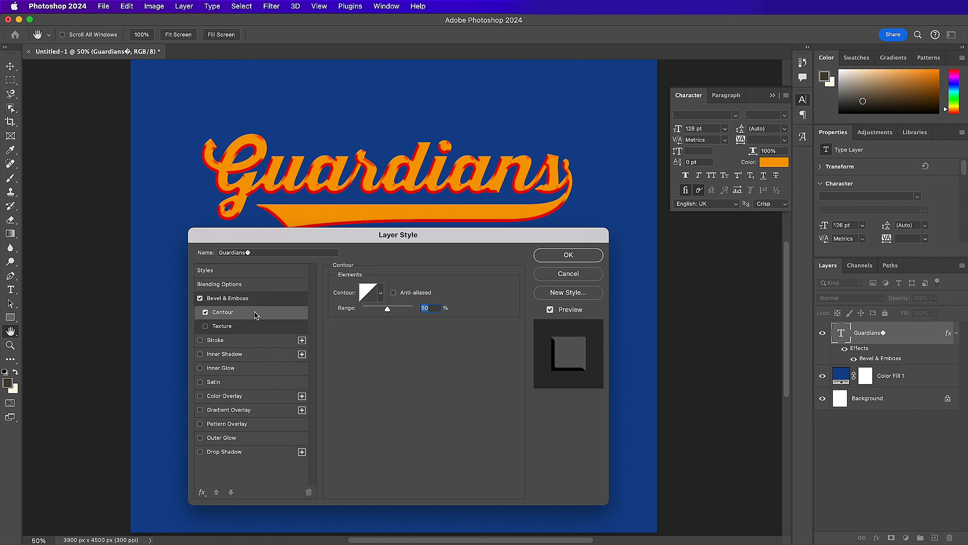
click(381, 295)
click(386, 339)
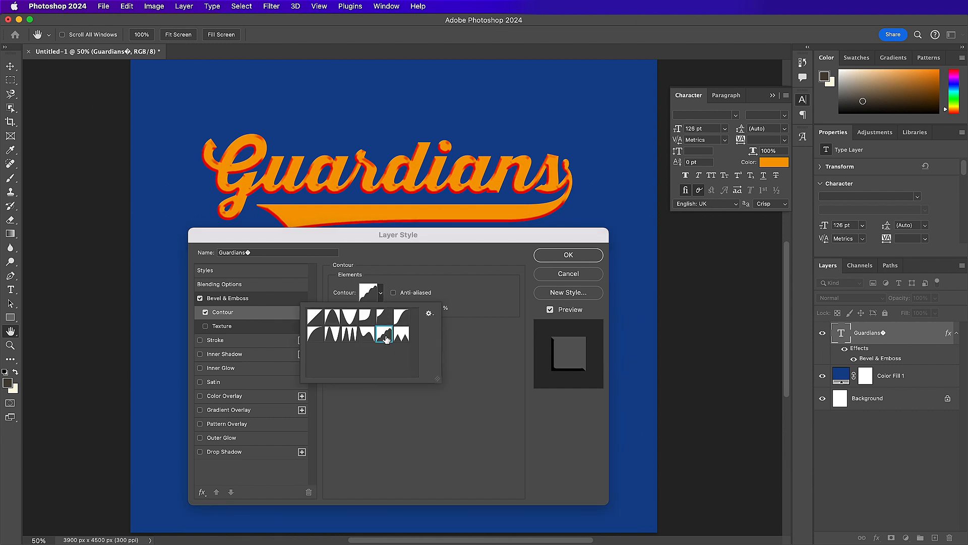
click(488, 350)
text(92)
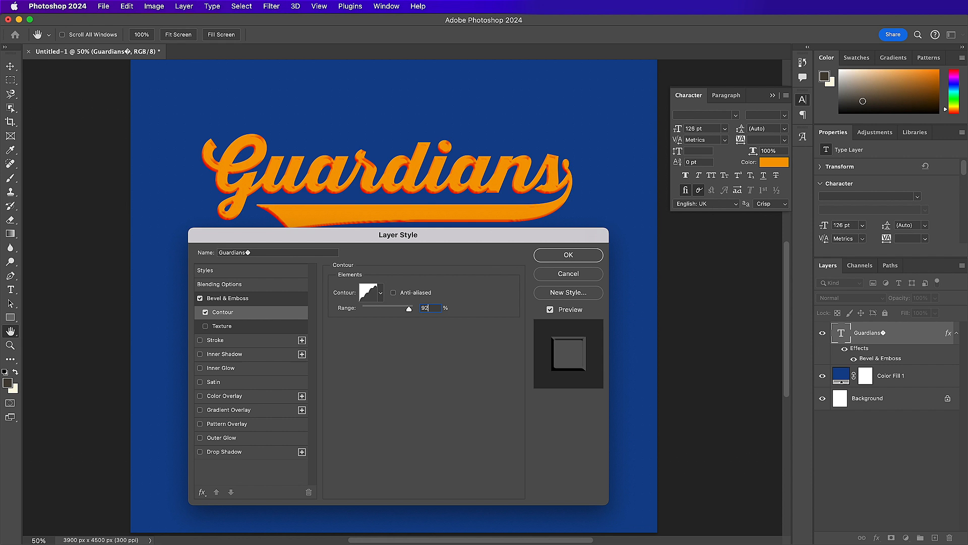
- Add a 15 px white (ffffff) stroke positioned outside the Guardians lettering
click(251, 341)
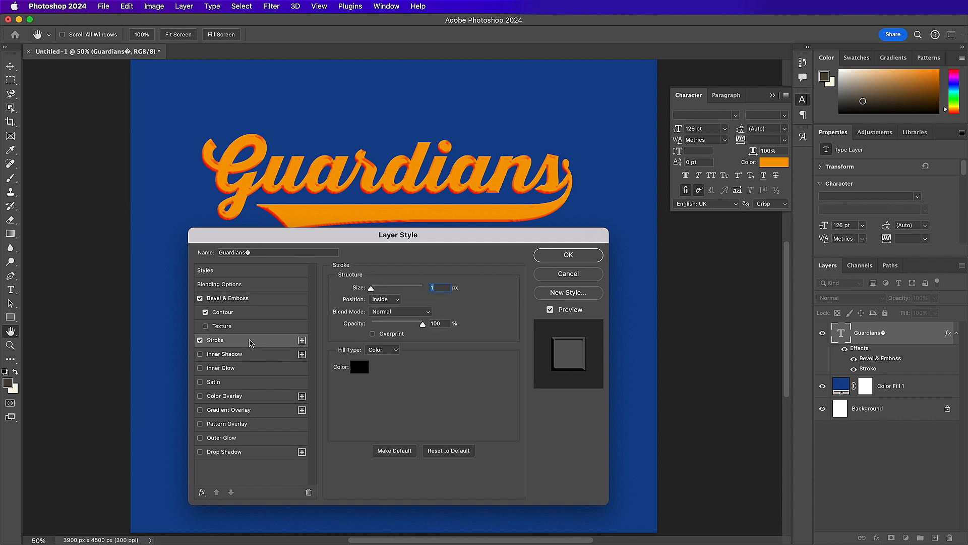
text(15)
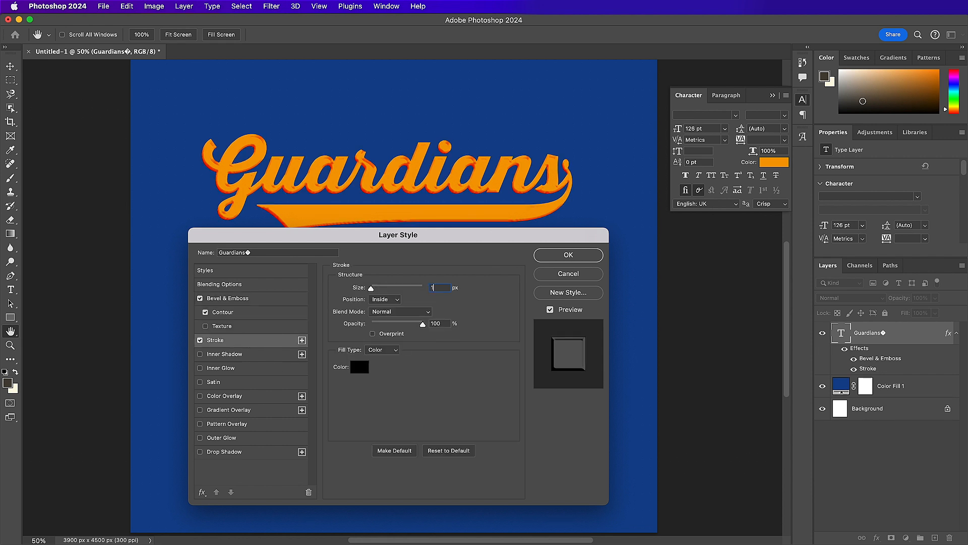
click(379, 300)
click(379, 289)
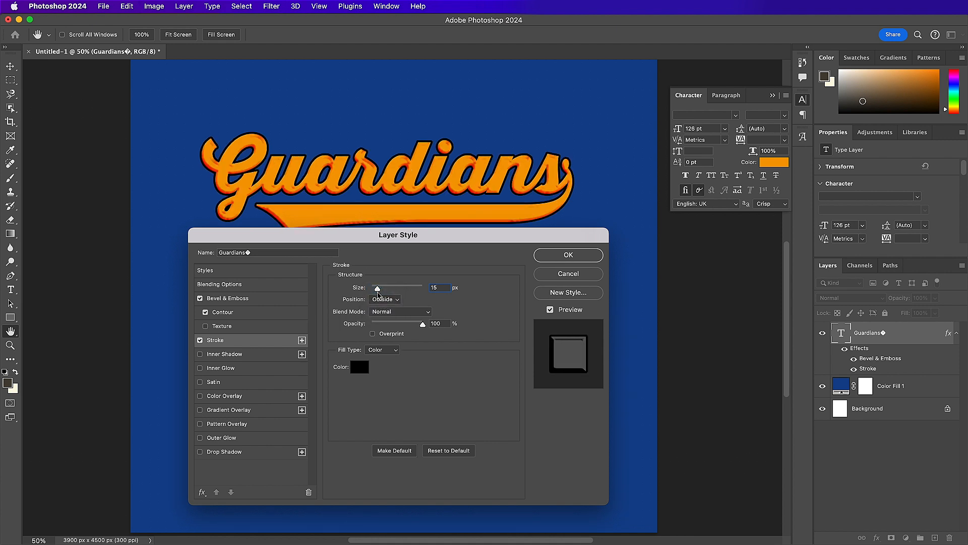
click(359, 367)
drag(353, 248, 338, 219)
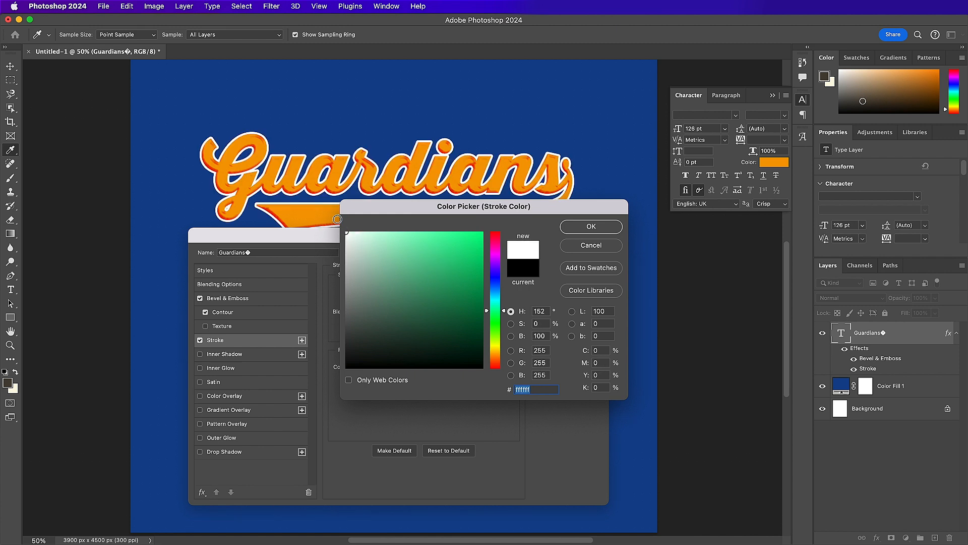
key(Return)
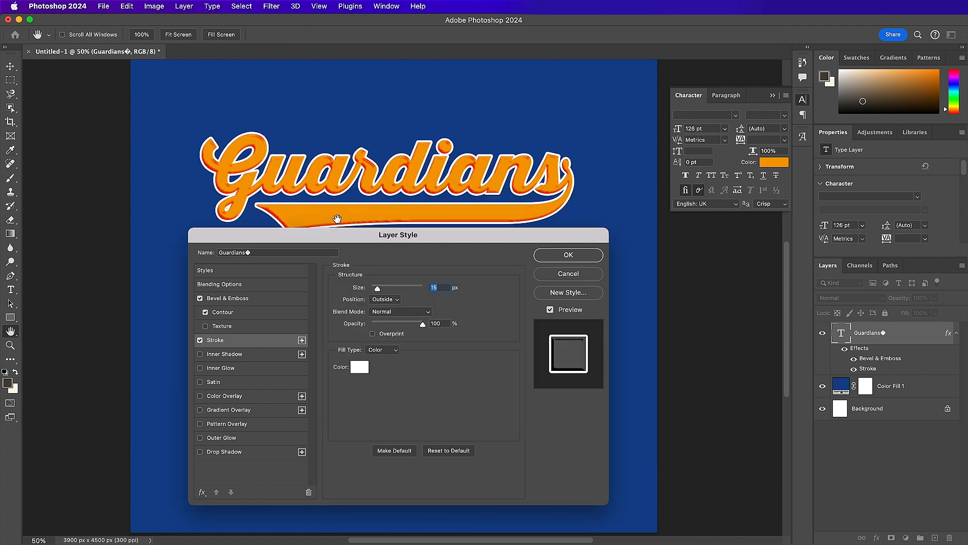
- Add a second stroke to the Guardians lettering, 27 px in size and coloured bright blue (038cf5)
click(302, 341)
click(269, 356)
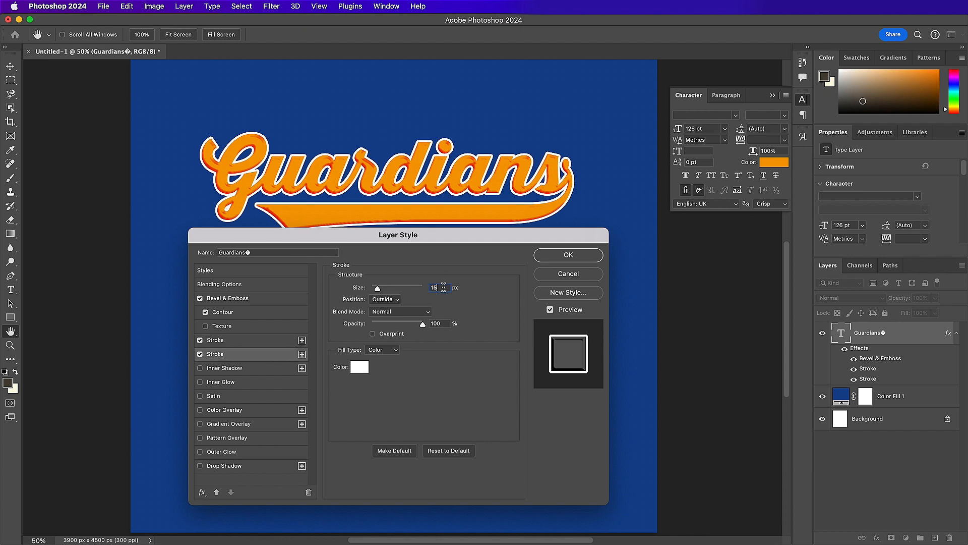
text(27)
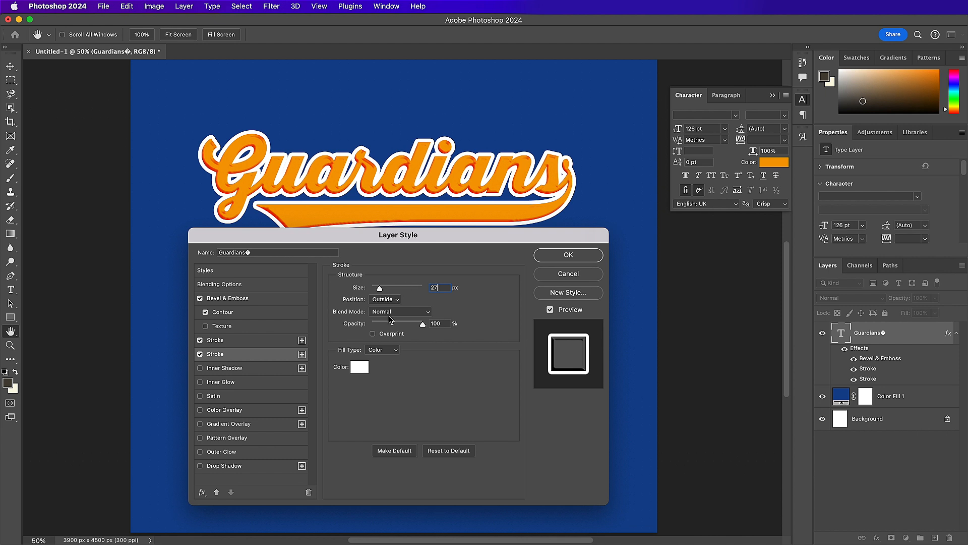
click(359, 367)
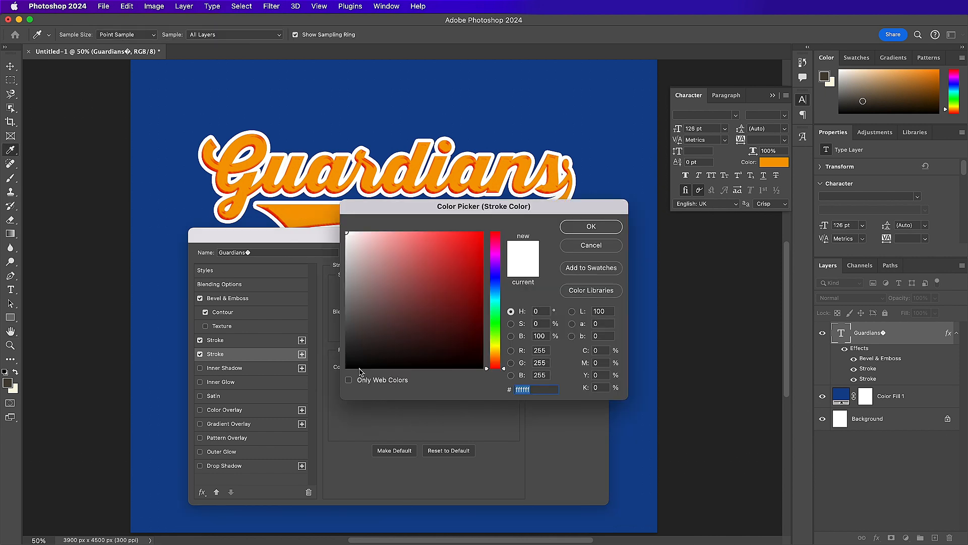
text(03)
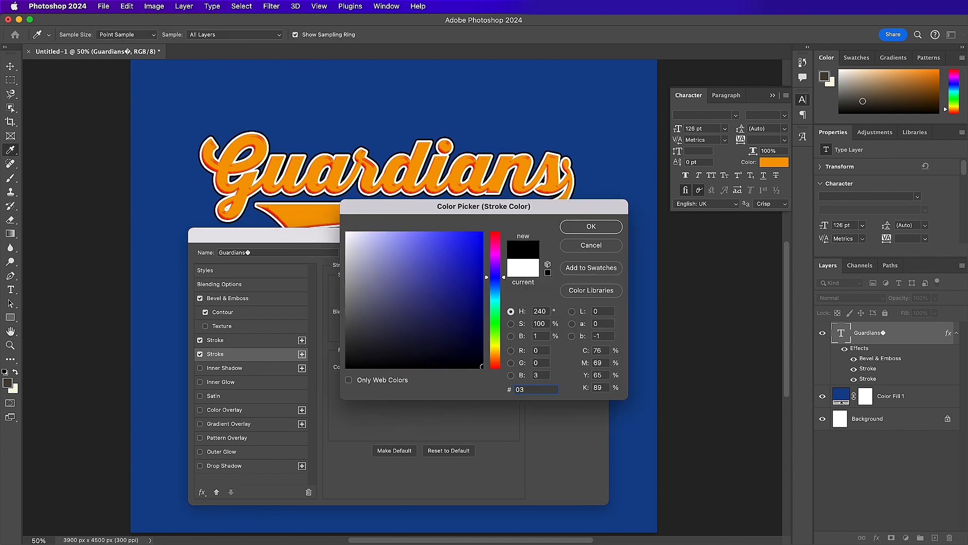
text(8c)
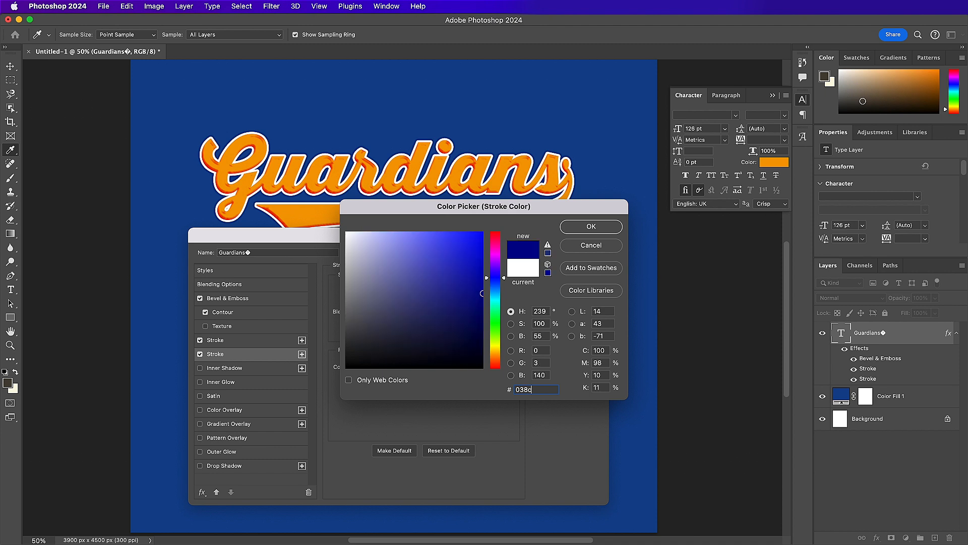
text(f5)
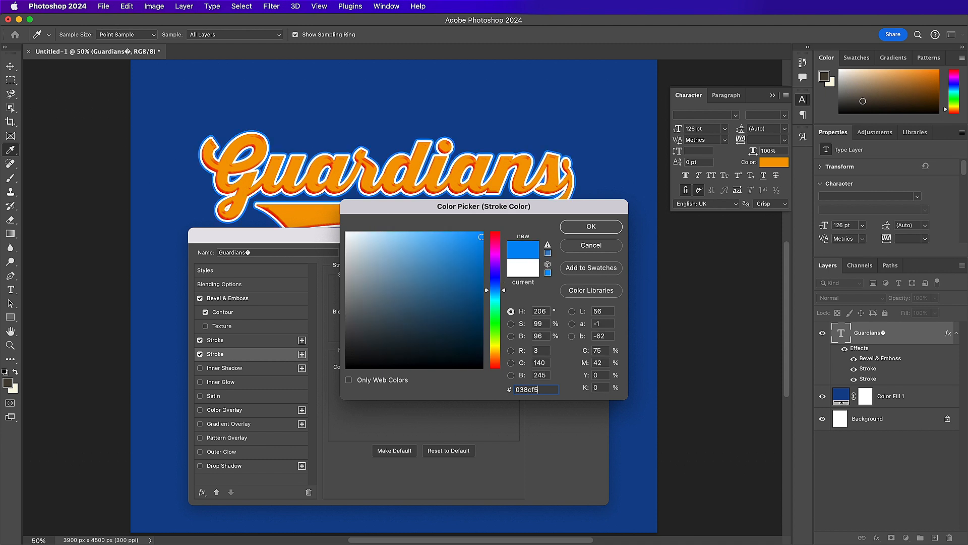
key(Return)
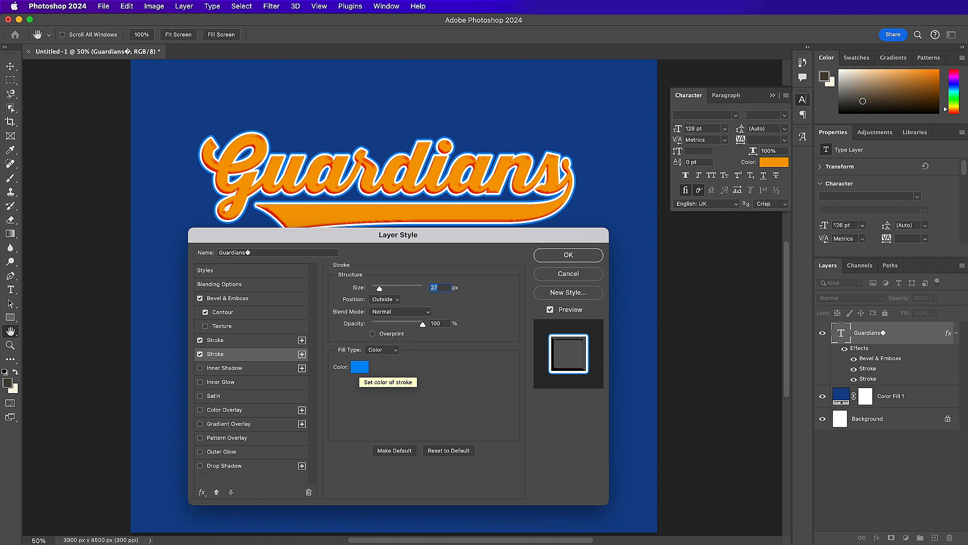
- Enable an inner shadow on the Guardians lettering and set its colour to near-black (050606)
click(258, 369)
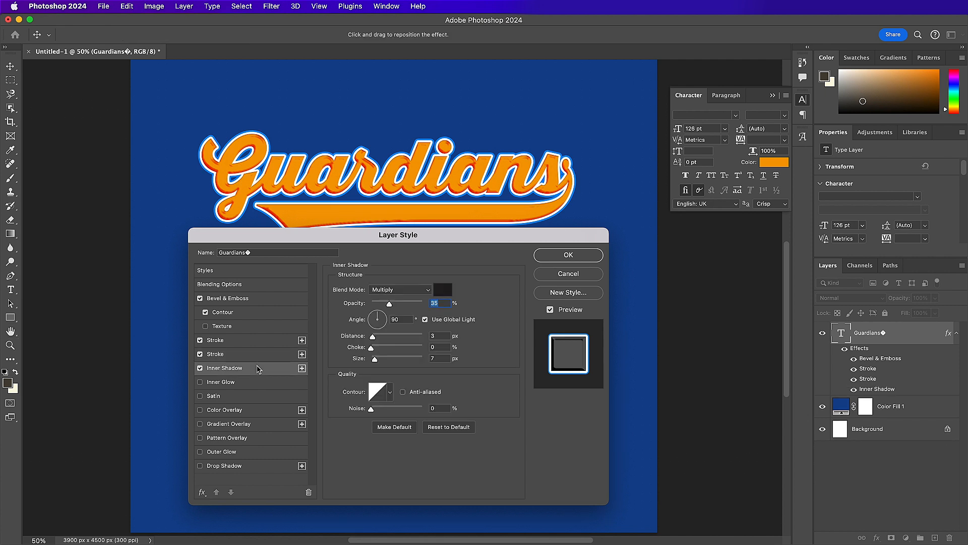
click(443, 289)
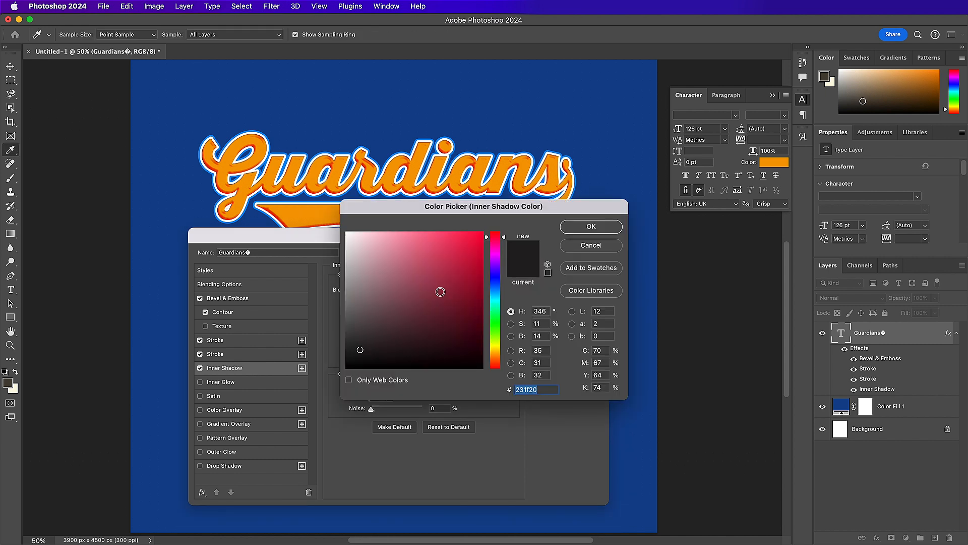
text(050)
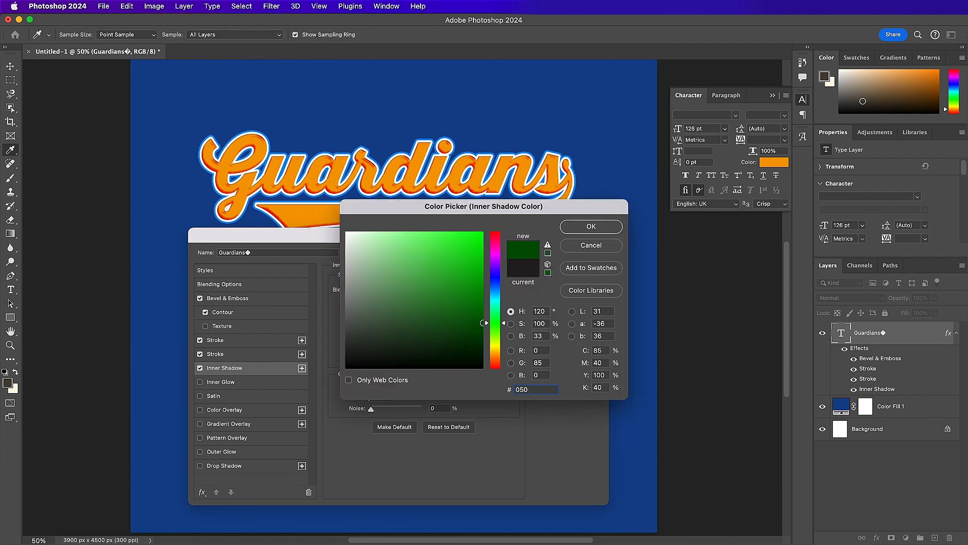
text(606)
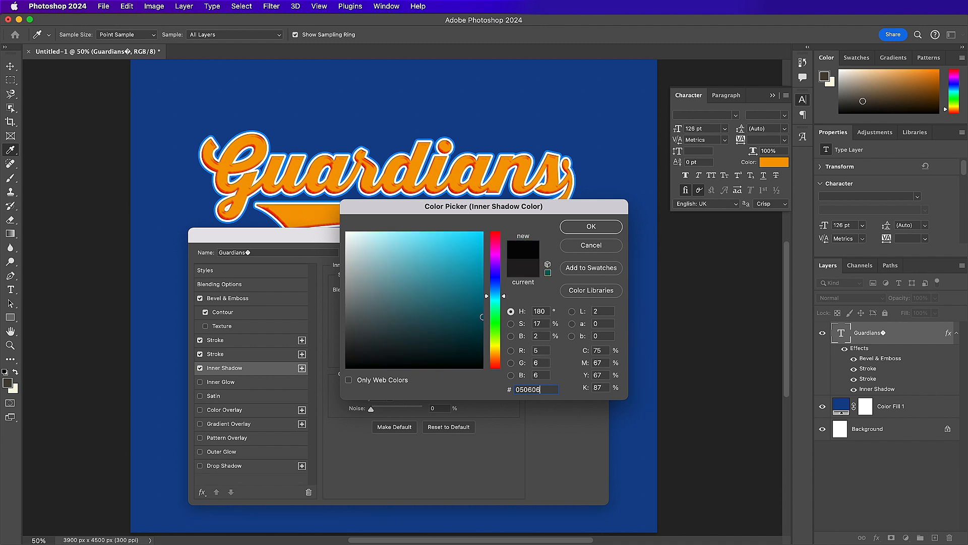
key(Return)
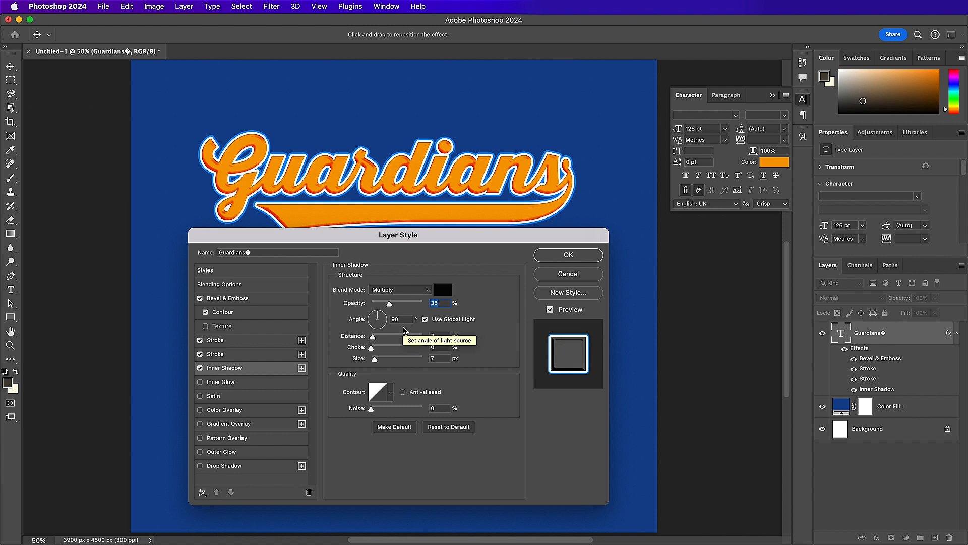
- Set the inner shadow's angle to 138°, distance to 1 px and size to 2 px
double_click(397, 320)
text(13)
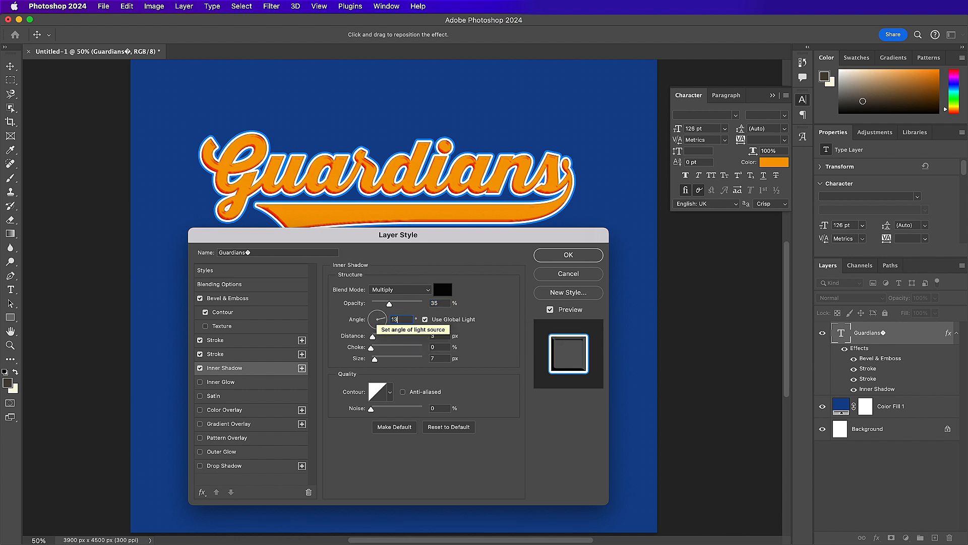
text(8)
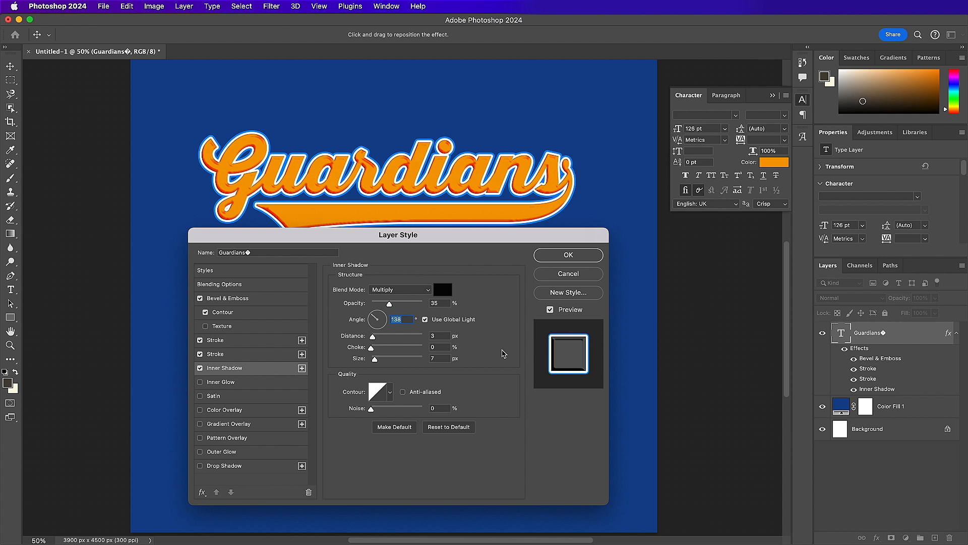
double_click(442, 335)
double_click(442, 357)
text(2)
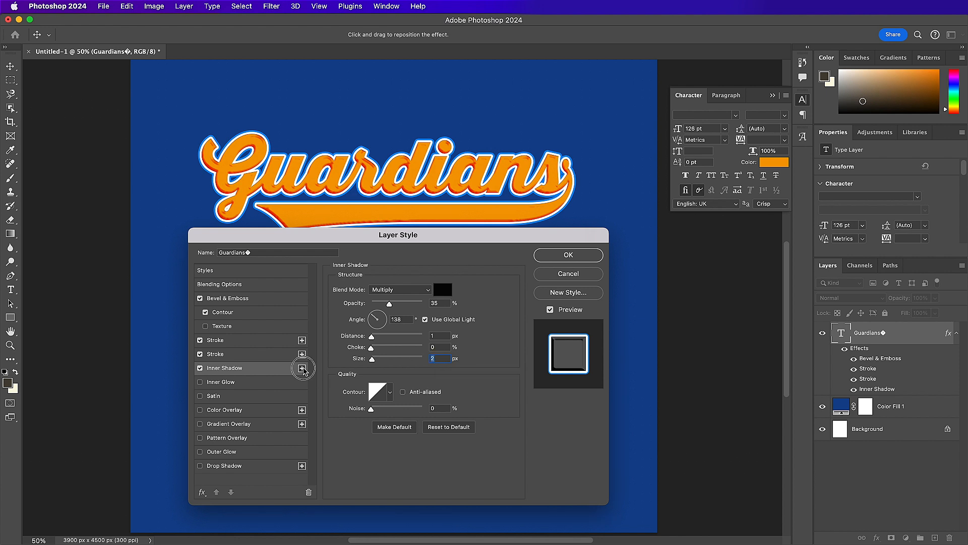
- Add a second inner shadow in Normal blend mode with the bright blue colour 038cf5
click(301, 367)
click(269, 382)
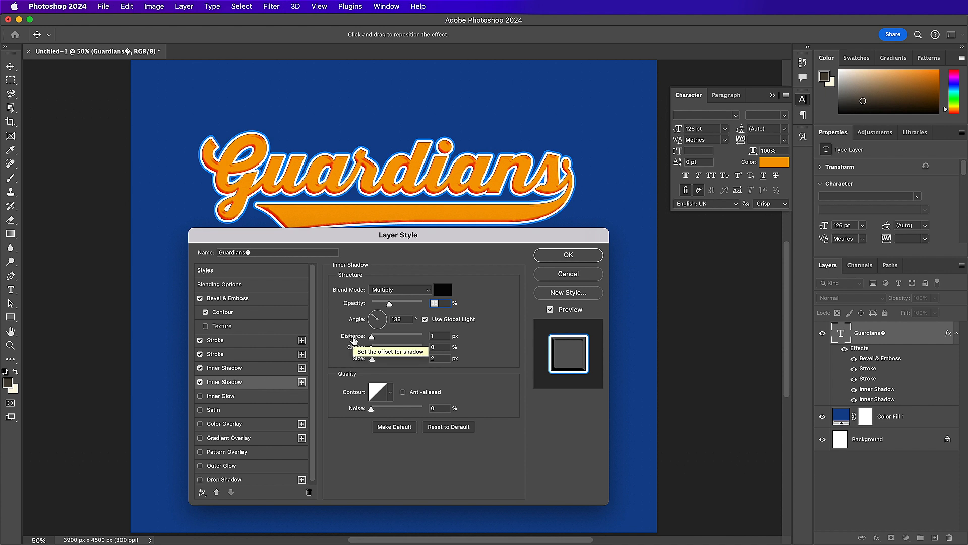
click(399, 291)
click(384, 253)
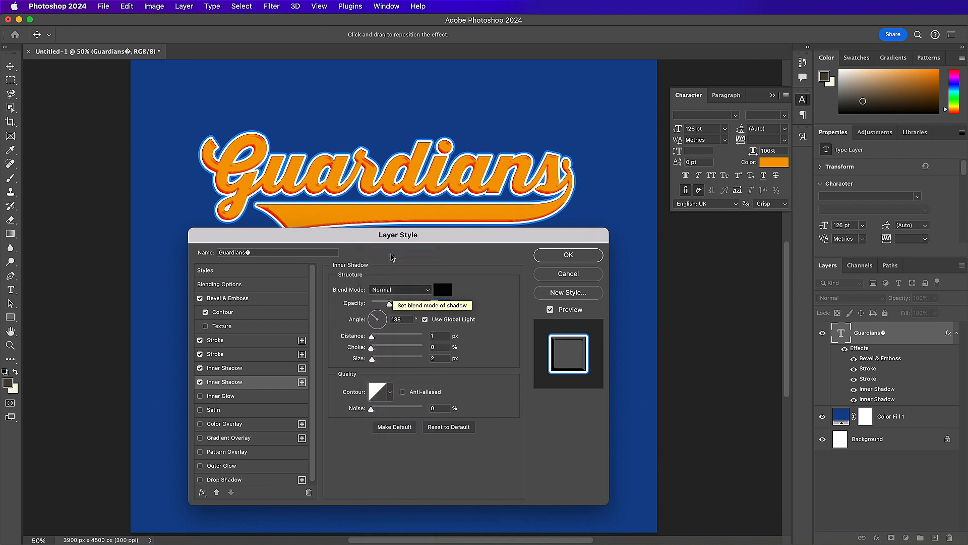
click(444, 290)
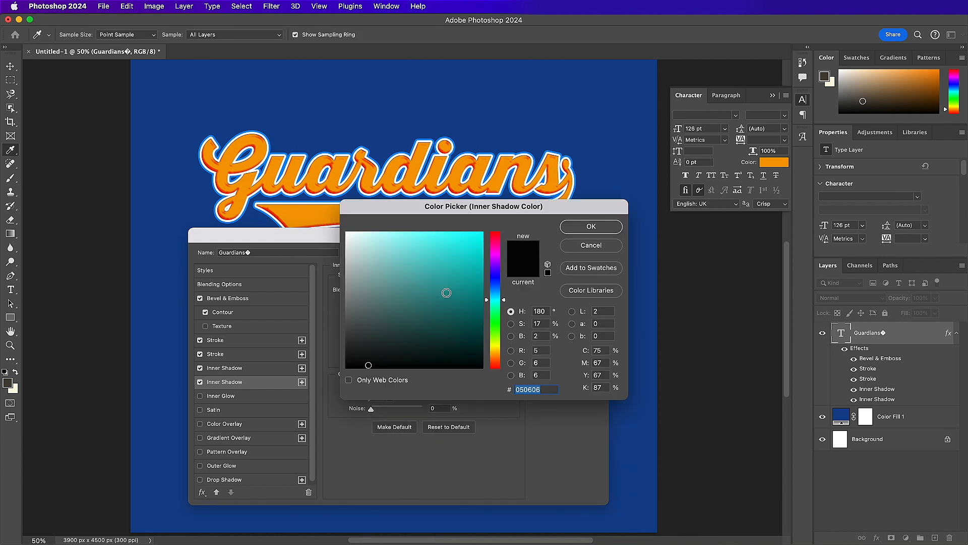
text(038)
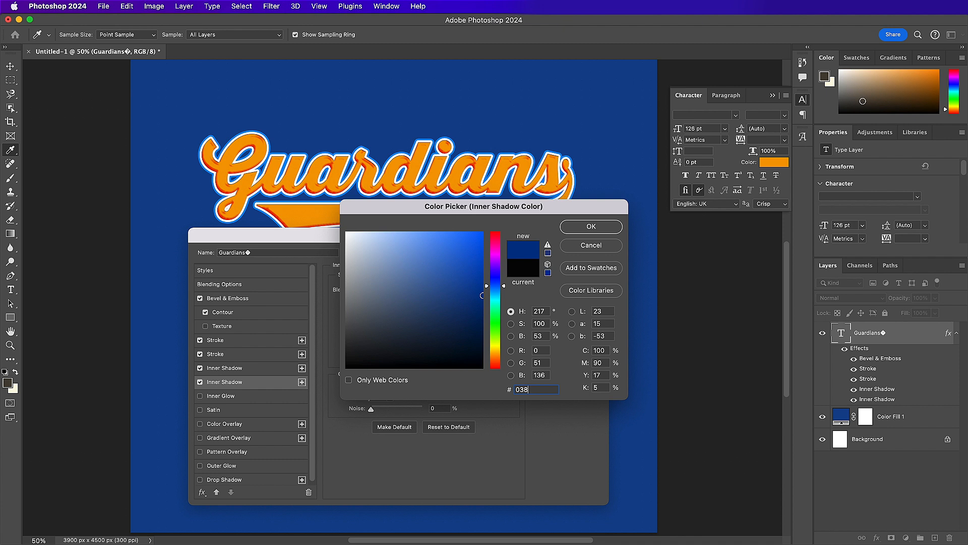
text(cf5)
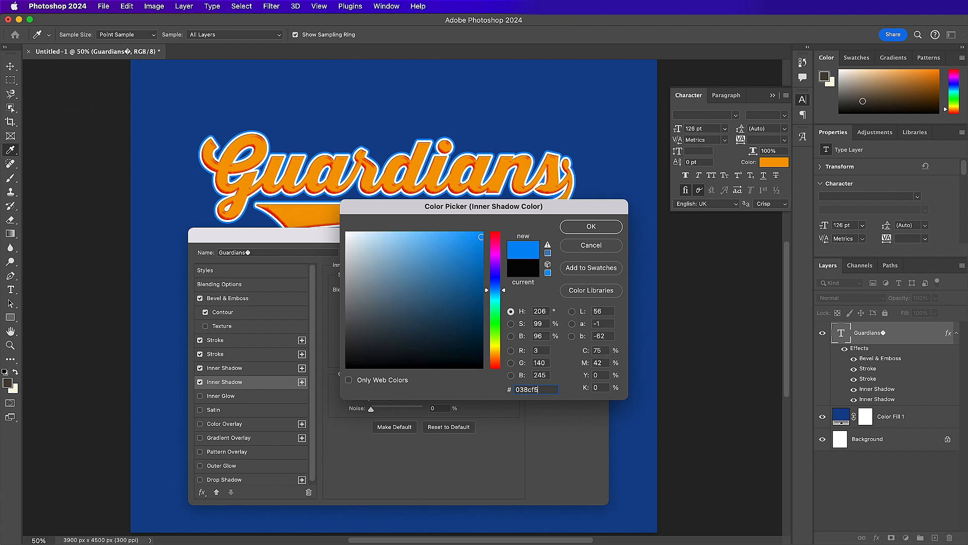
key(Return)
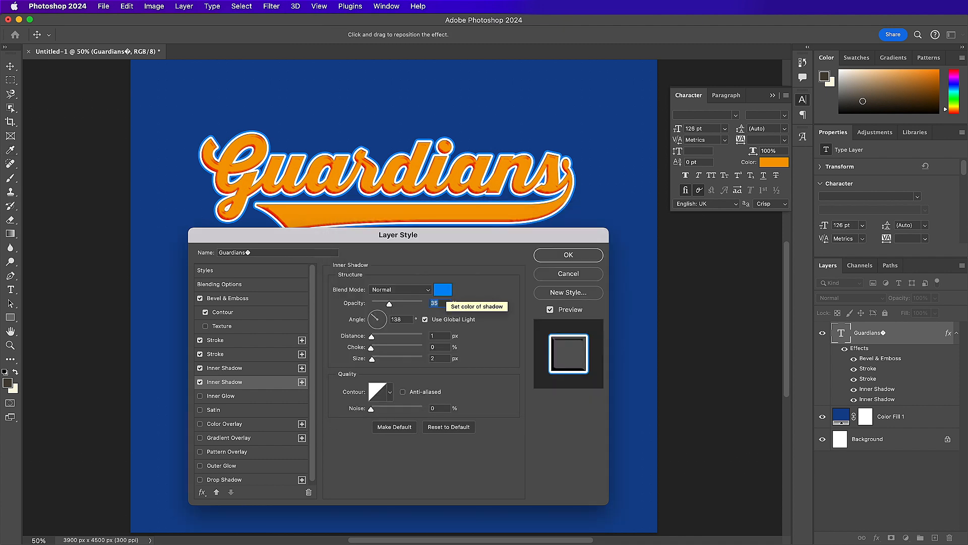
- Set the blue inner shadow's opacity to 100% and its distance to 23 px
drag(389, 303, 446, 308)
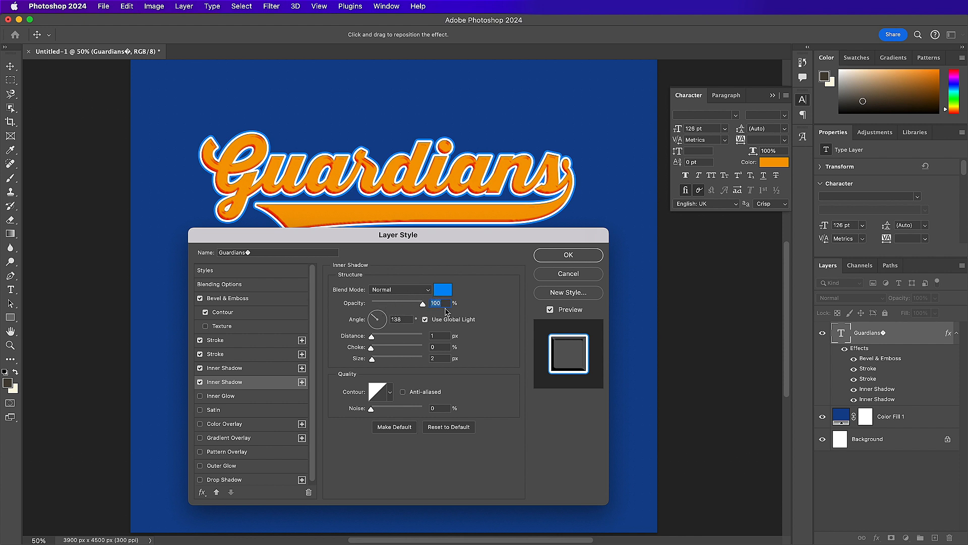
click(439, 336)
text(23)
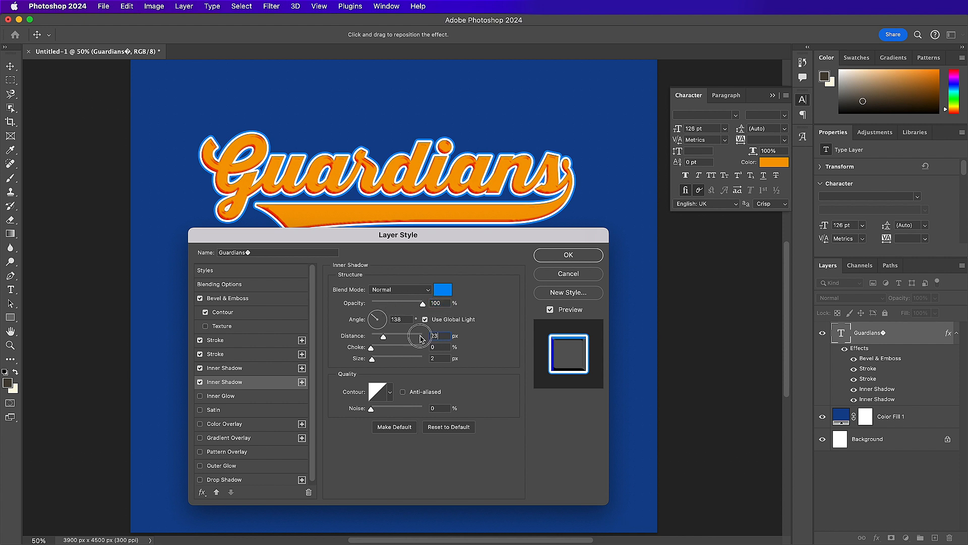
drag(383, 336, 422, 337)
text(23)
click(442, 346)
click(440, 358)
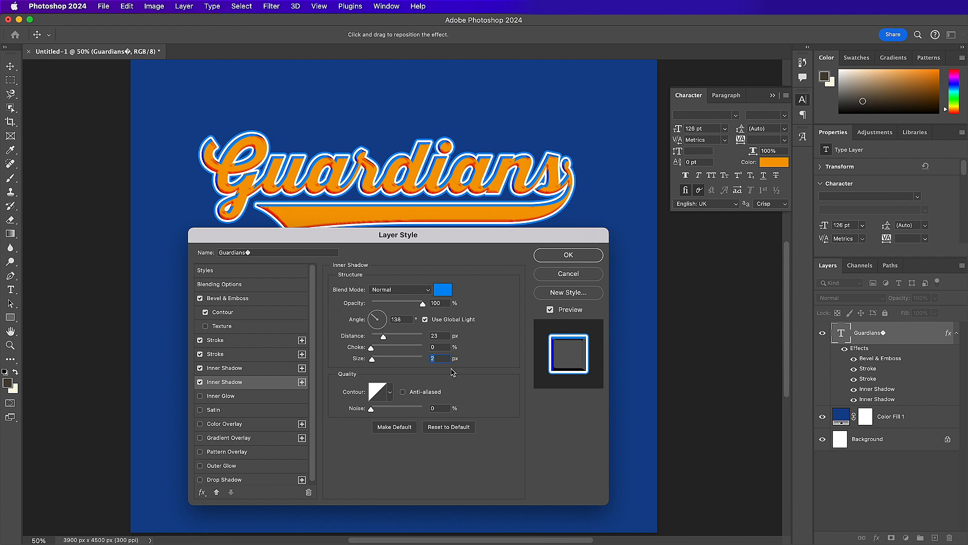
- Enable a drop shadow in Normal mode at 100% opacity with the dark blue colour 052d6a
click(248, 480)
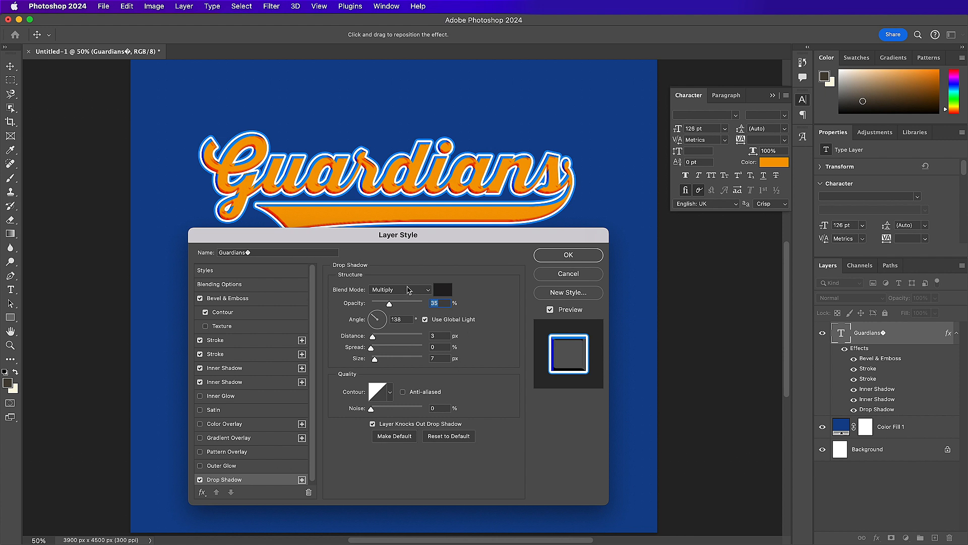
click(407, 289)
click(400, 254)
drag(390, 304, 422, 304)
click(443, 289)
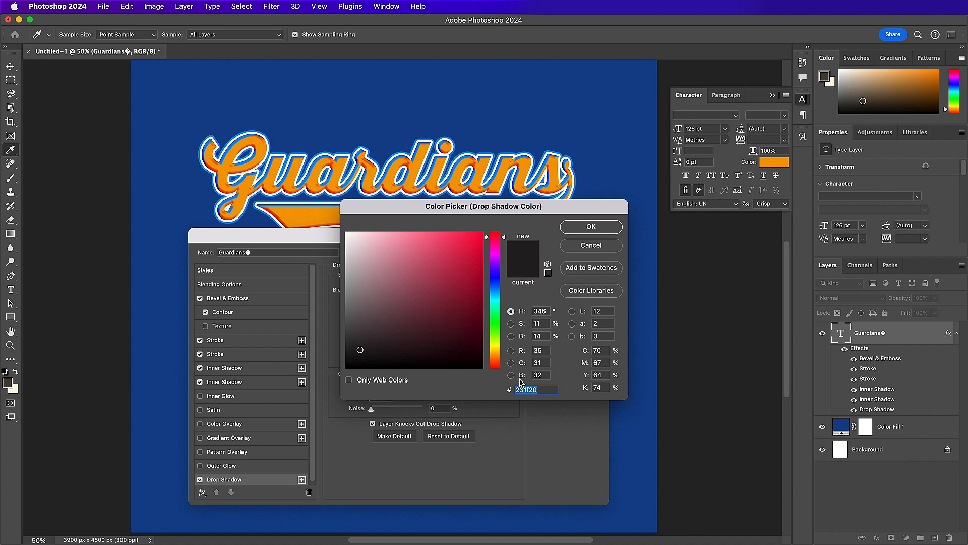
text(052)
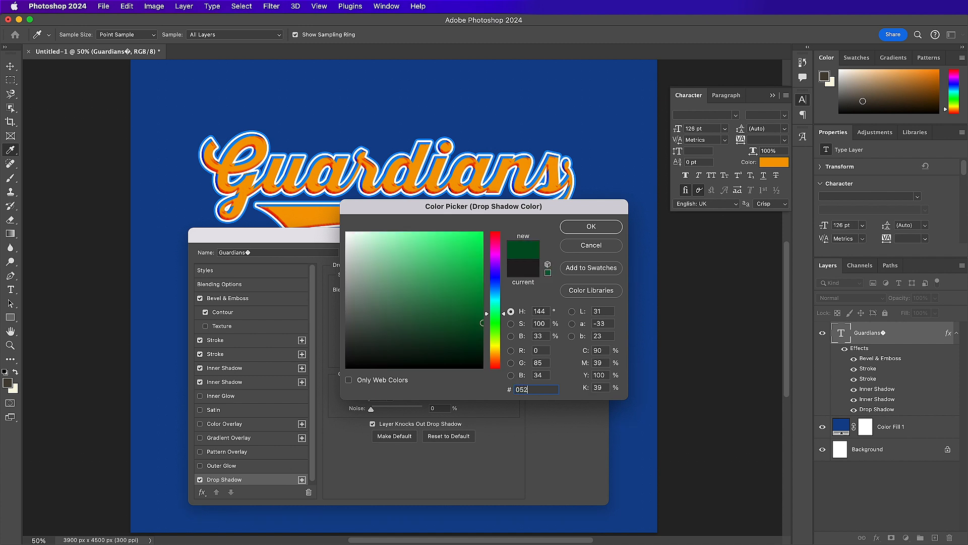
text(d6a)
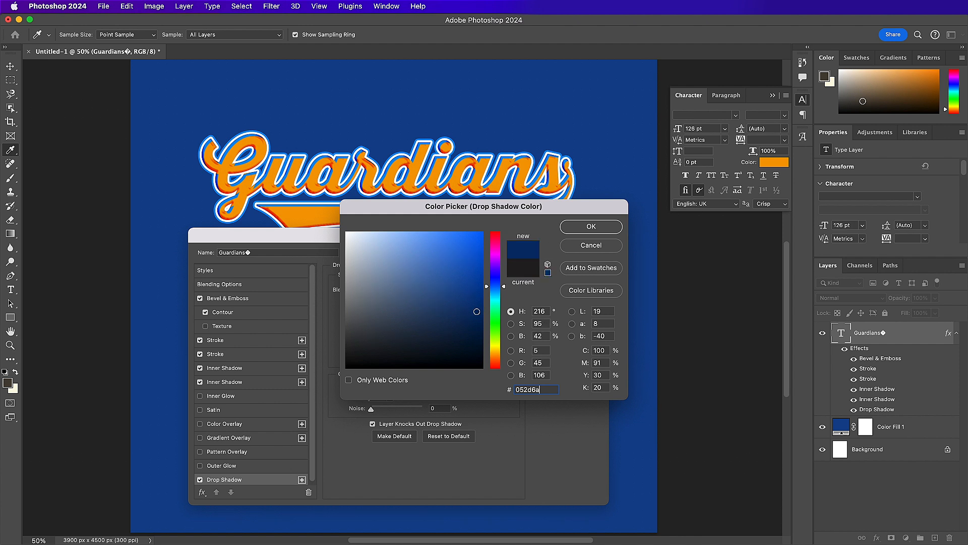
key(Return)
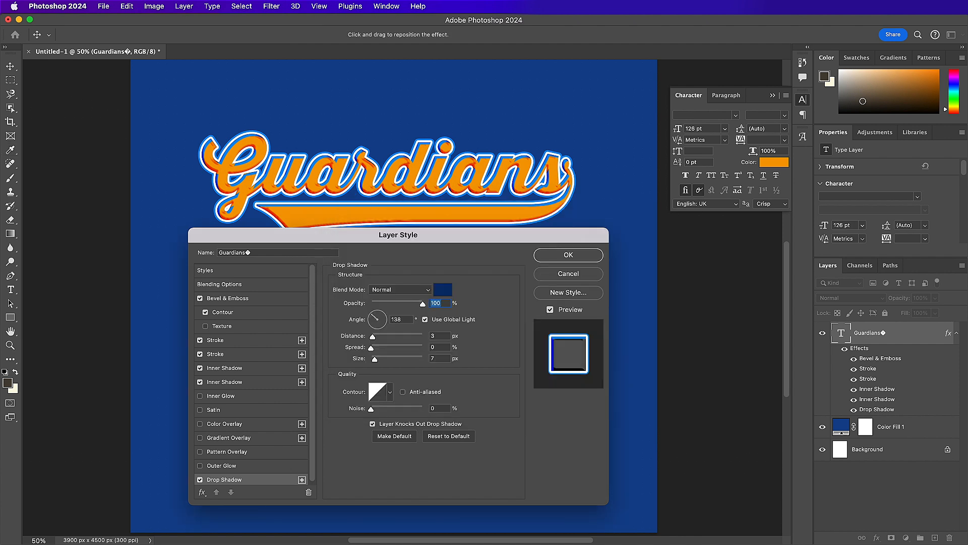
- Set the drop shadow's distance to 63 px and its size to 2 px
click(446, 335)
text(63)
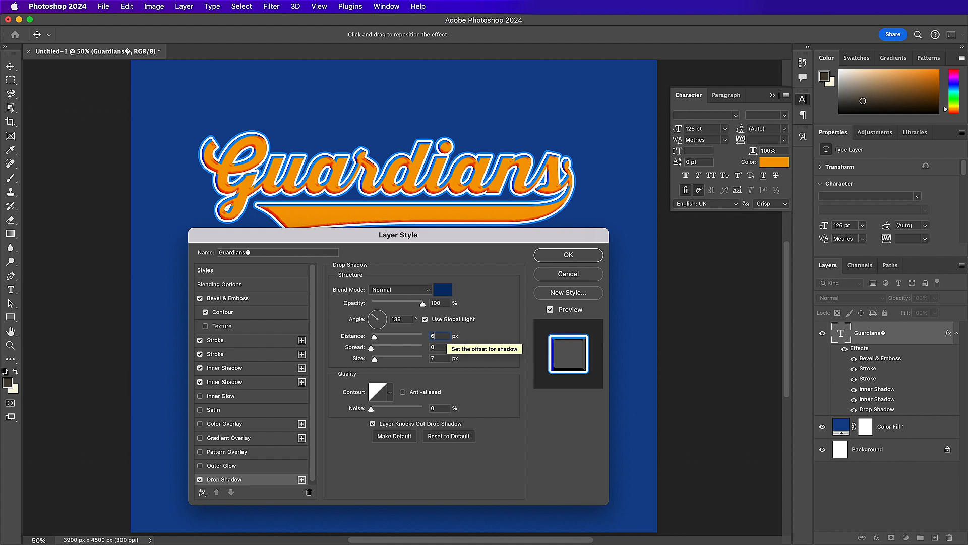
click(440, 358)
text(2)
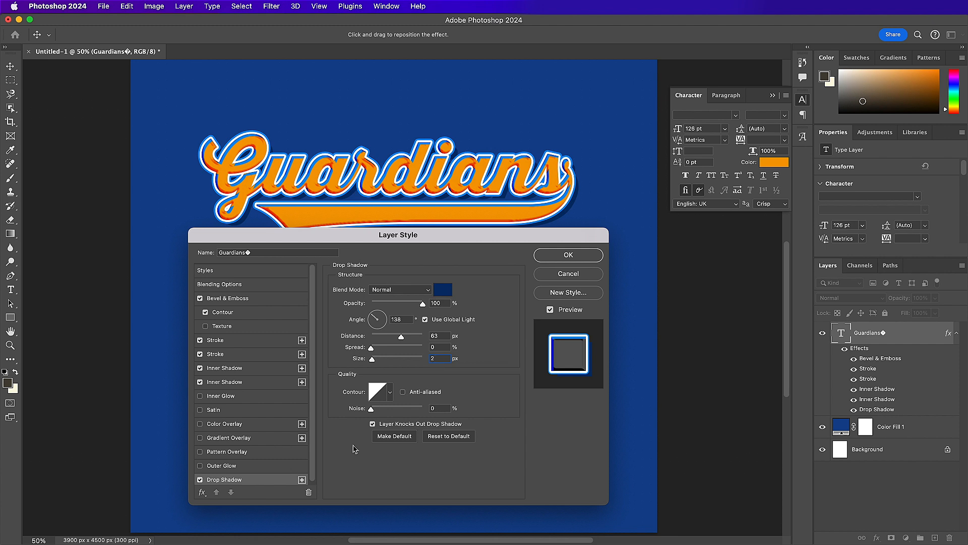
- Add a second drop shadow below the first and increase its distance to 93 px
click(302, 479)
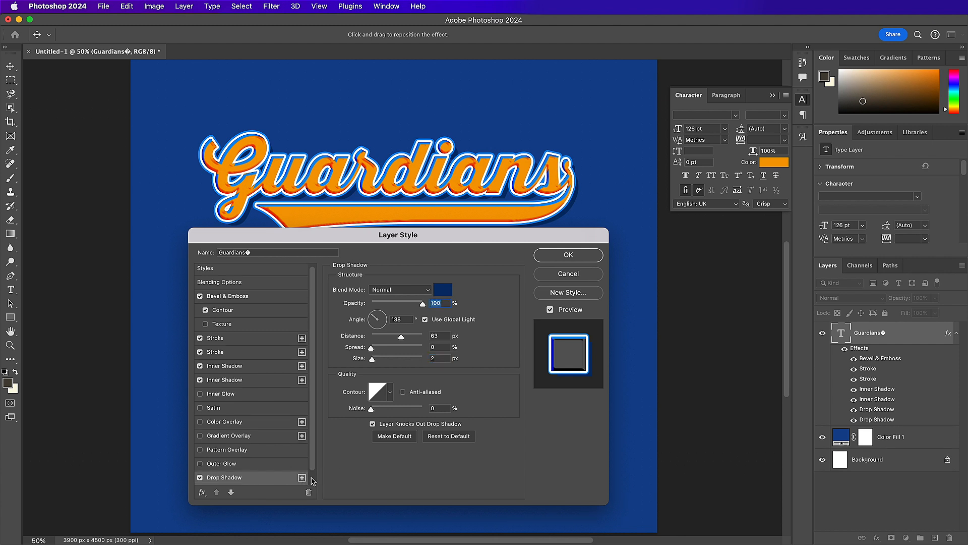
scroll(313, 481, down, 1)
click(275, 477)
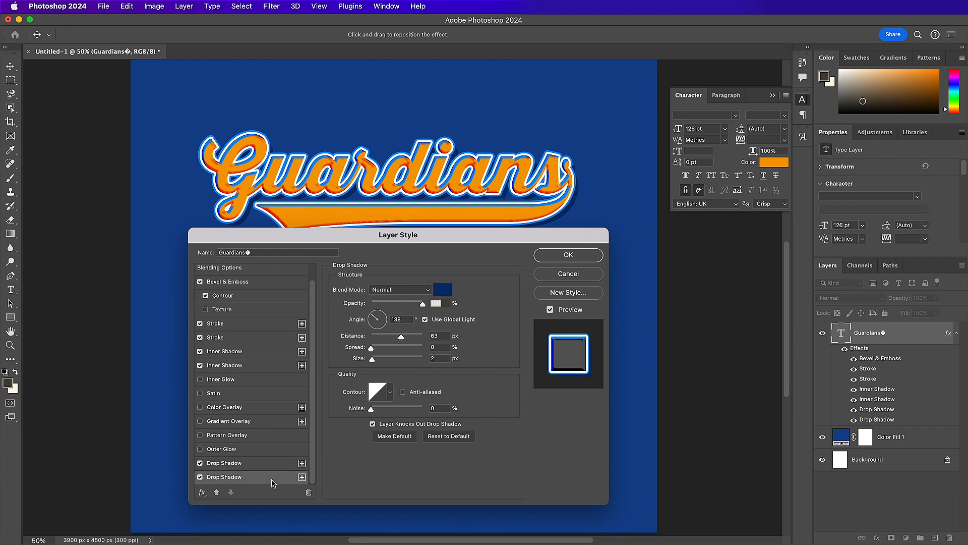
click(444, 335)
key(shift+Up)
key(shift+Up)
key(shift+Up)
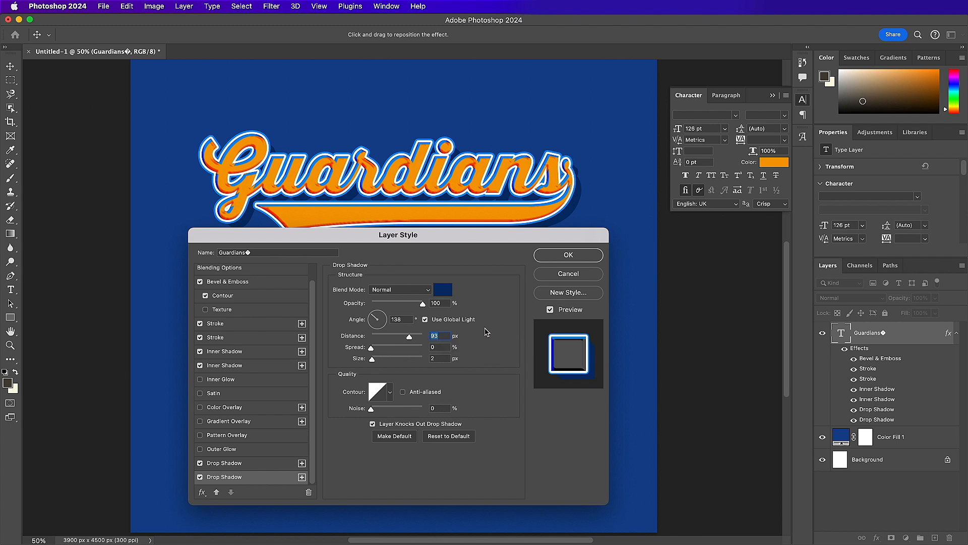
- Add a third drop shadow below the existing two and set its distance to 123 px
click(302, 477)
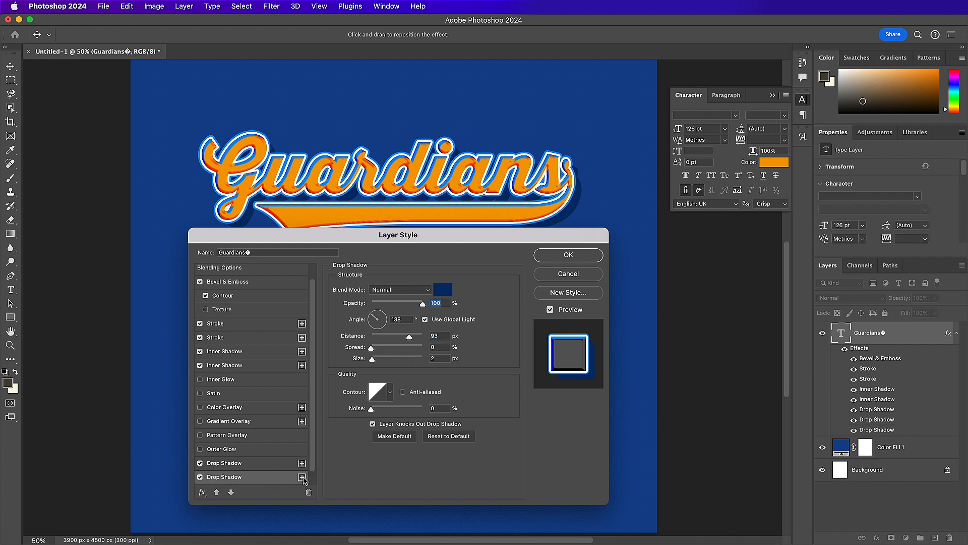
click(314, 479)
click(275, 479)
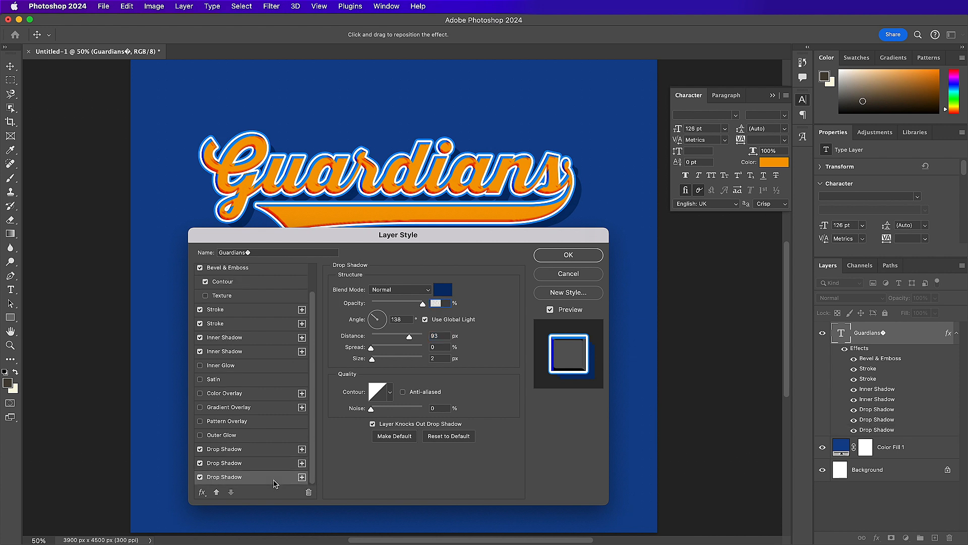
click(442, 336)
text(123)
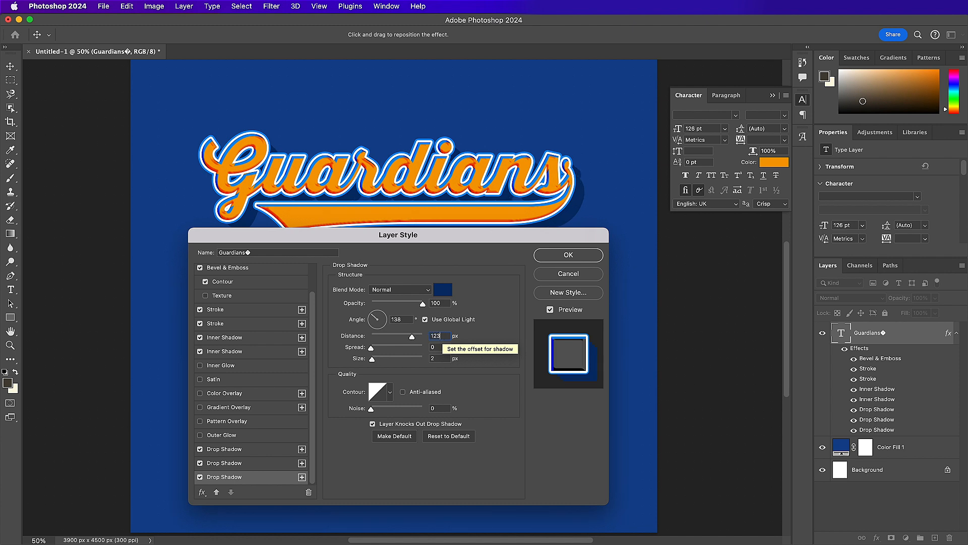
click(521, 424)
- Add a fourth drop shadow at the end of the effects and set its distance to 153 px
click(302, 477)
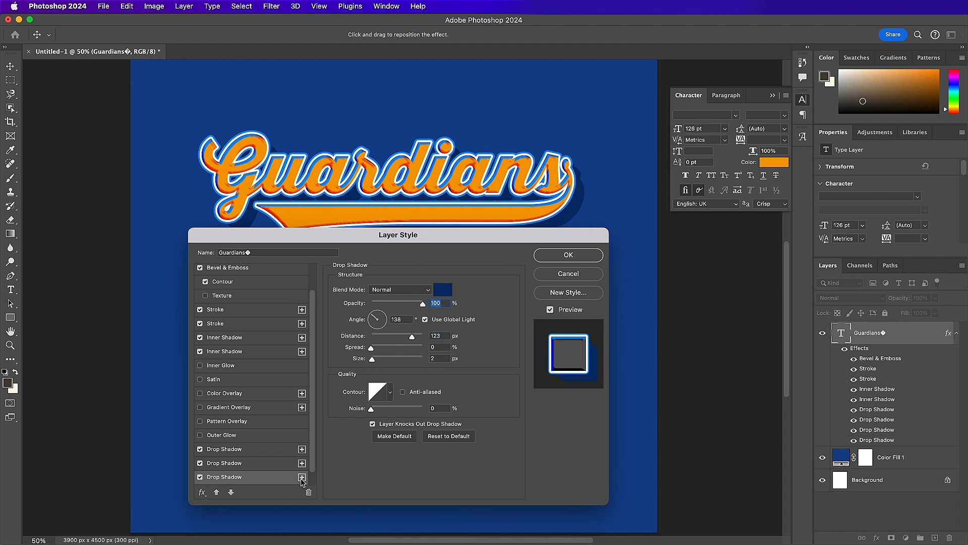
scroll(315, 479, down, 1)
click(266, 480)
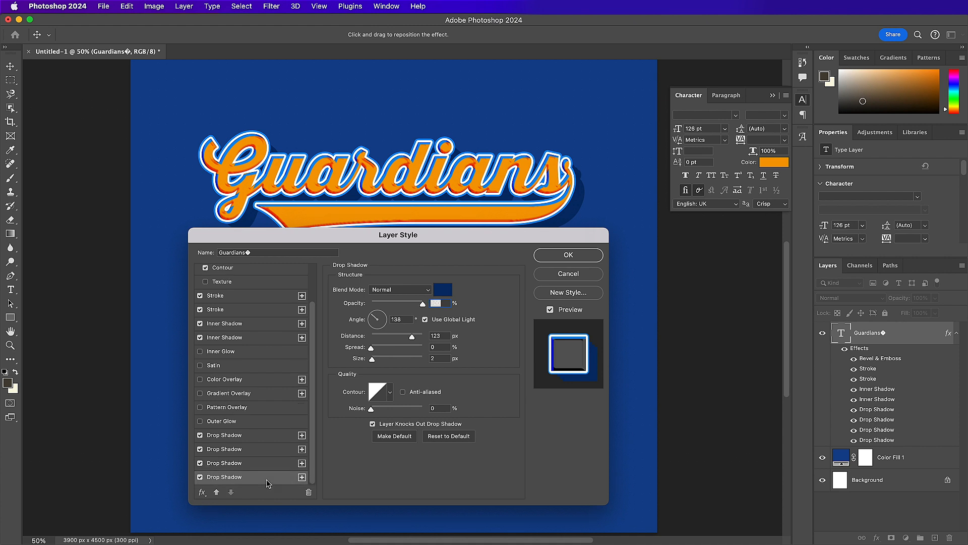
click(443, 336)
text(153)
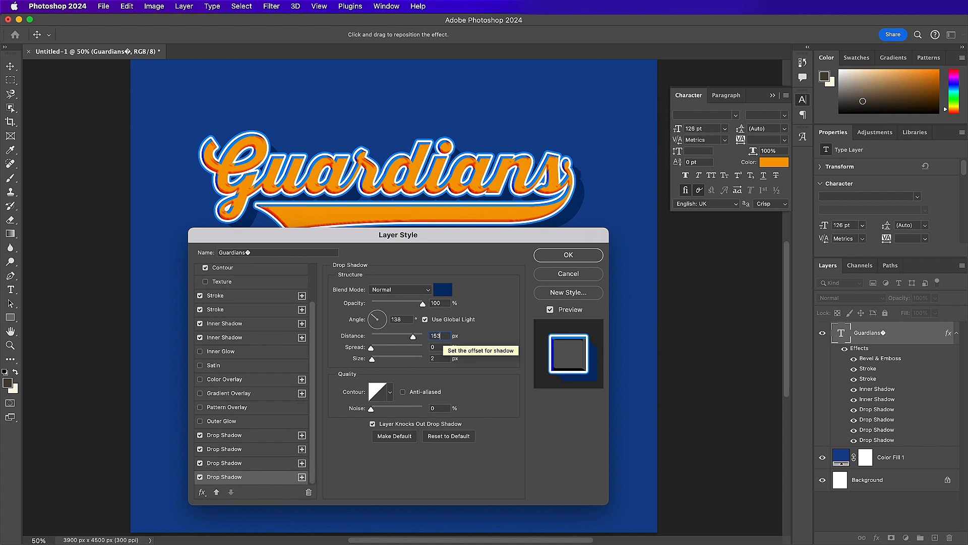
click(500, 435)
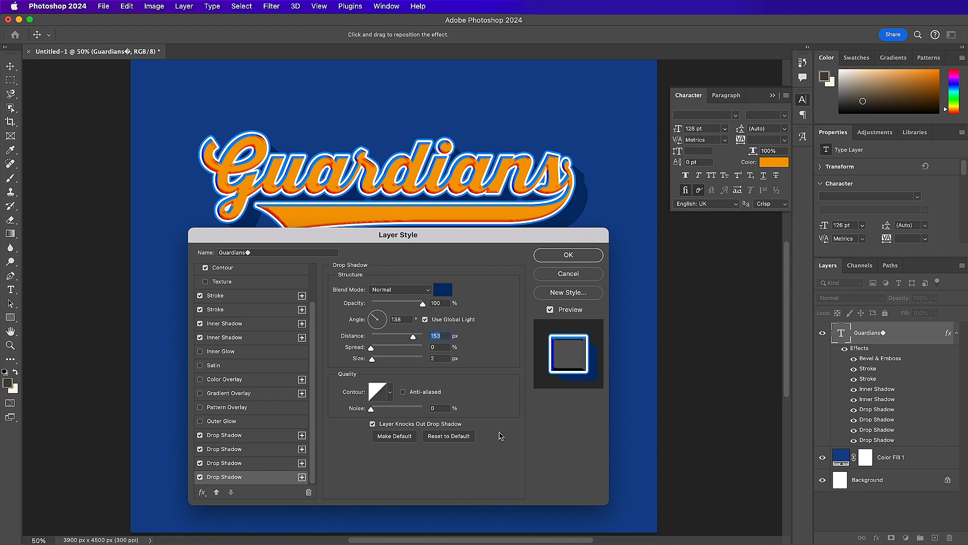
- Add a fifth drop shadow with a distance of 183 px and apply the wordmark's layer style
click(302, 477)
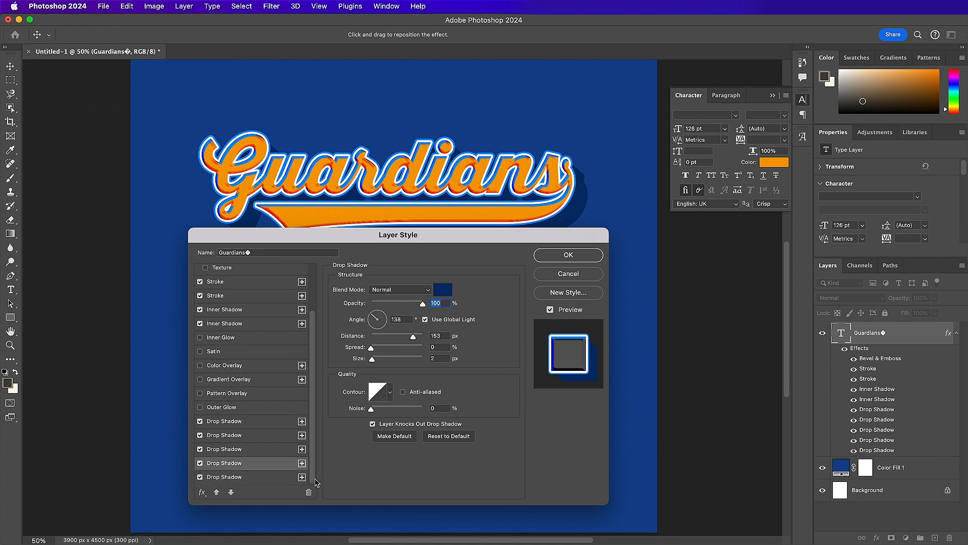
double_click(443, 335)
text(183)
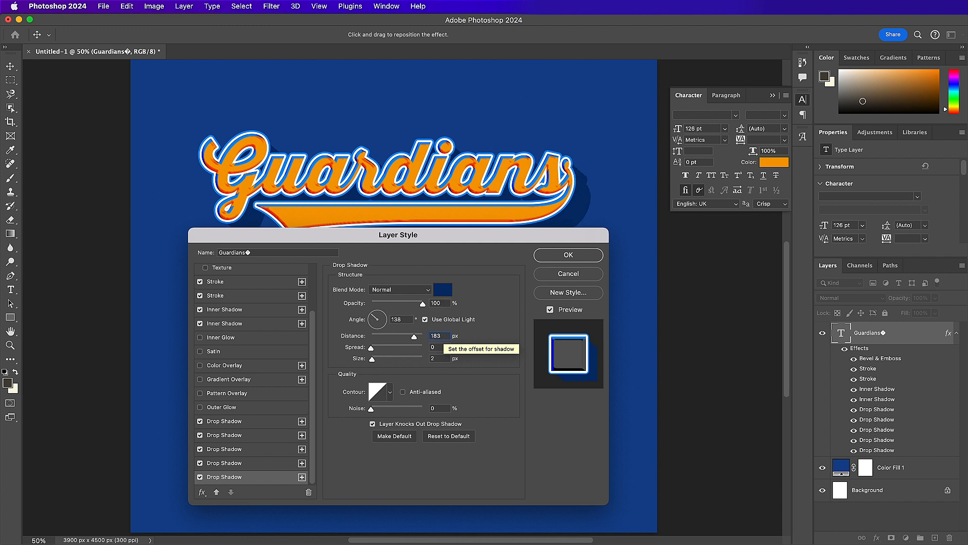
click(493, 412)
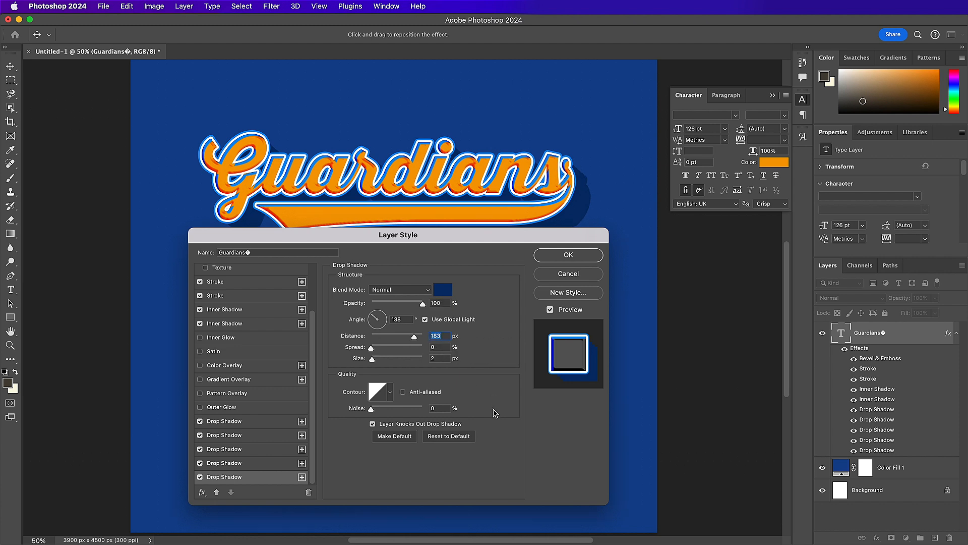
click(549, 257)
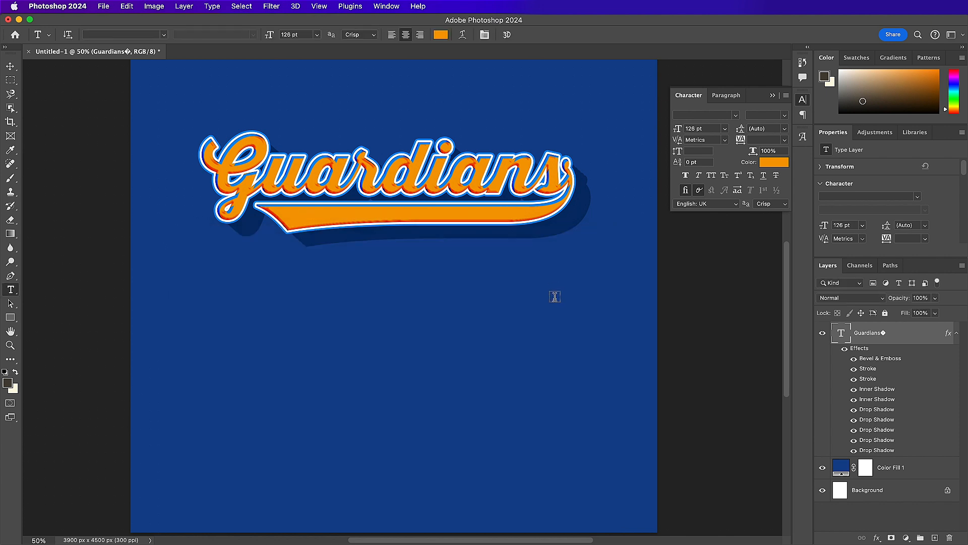
- Place the wordmark layer in a new group named "Guardians/Text" and give the group a red colour label
click(10, 66)
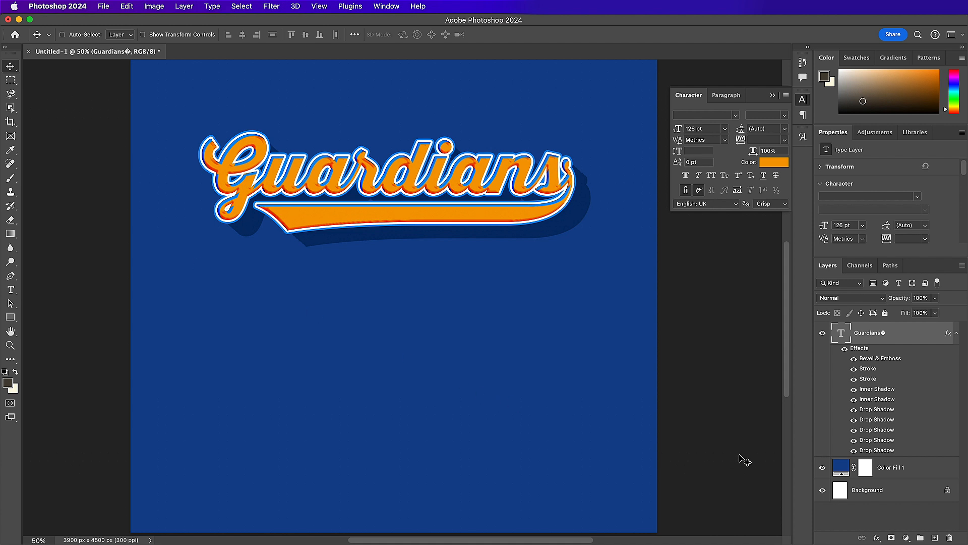
click(921, 537)
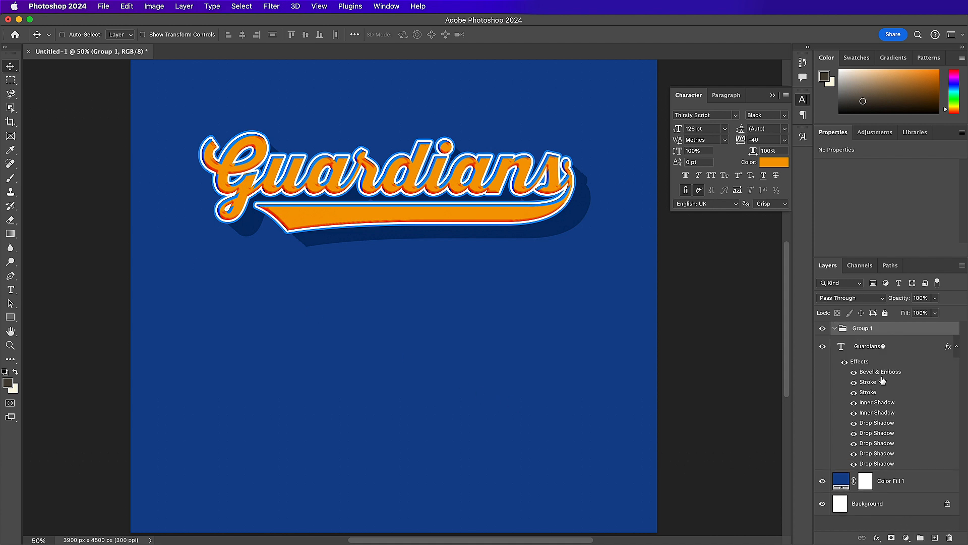
drag(901, 350, 894, 335)
double_click(865, 328)
text(Guardians)
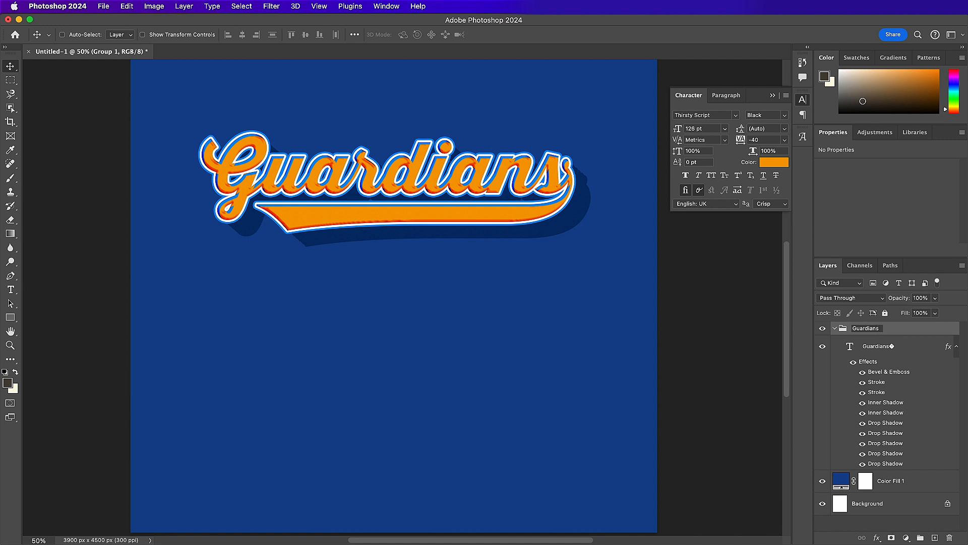
text(/Text)
key(Return)
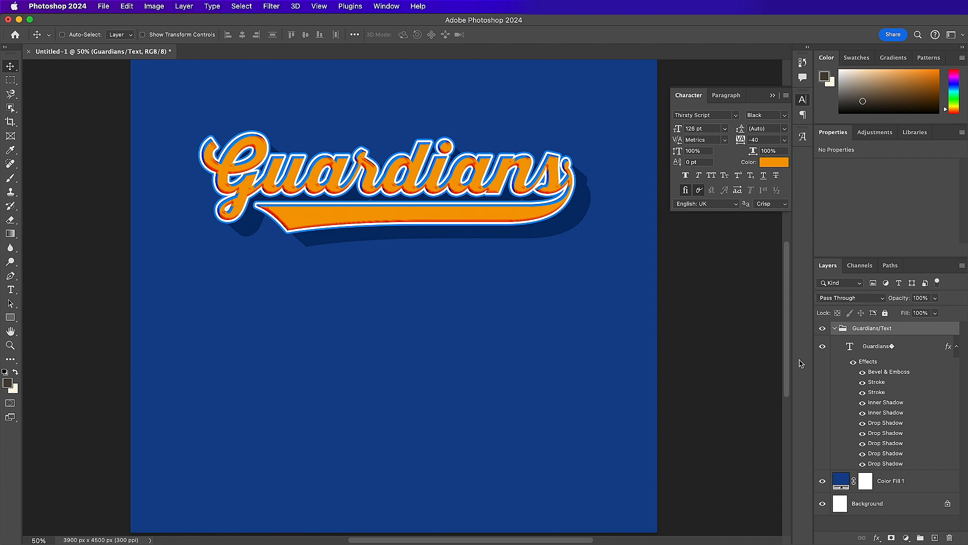
right_click(873, 330)
click(804, 523)
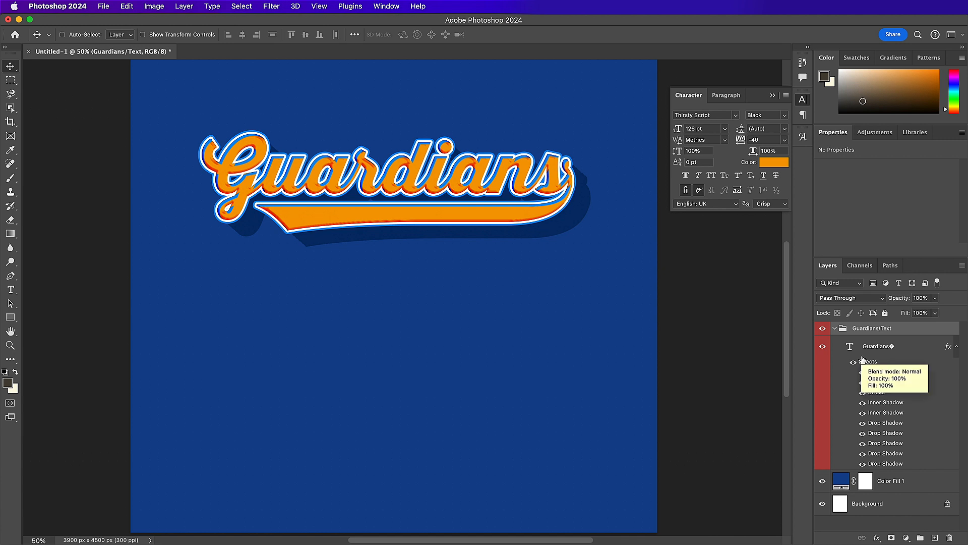
- Enable an outside stroke on the Guardians/Text group and set its size to 36 px
double_click(906, 333)
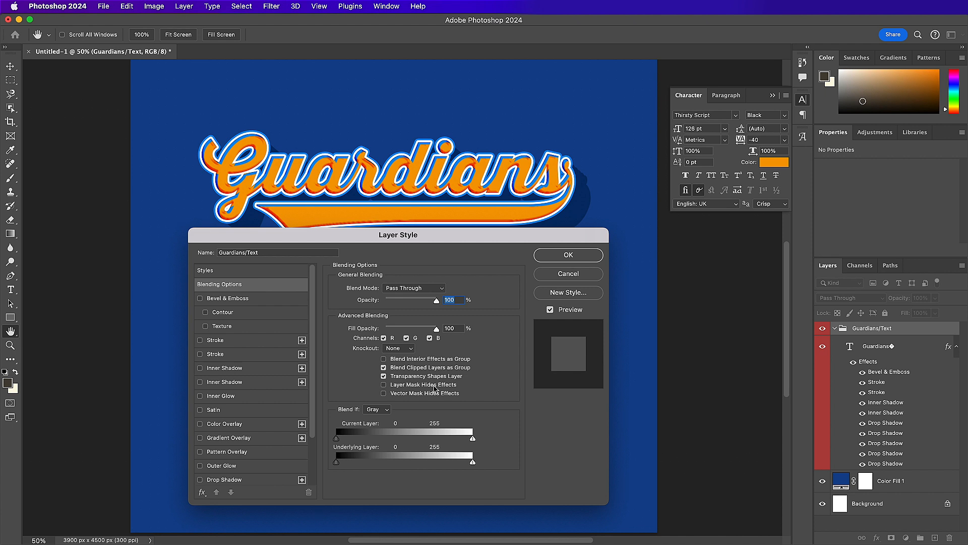
click(262, 343)
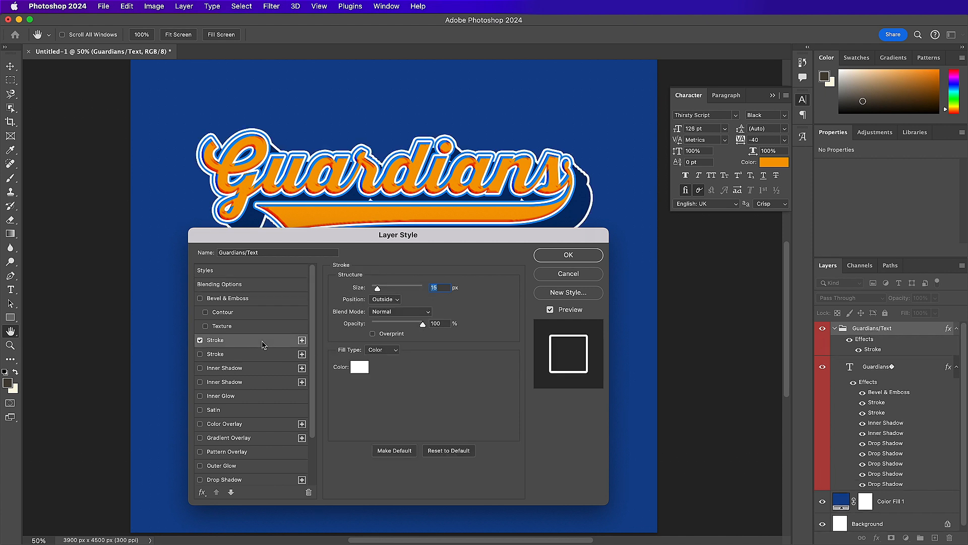
text(36)
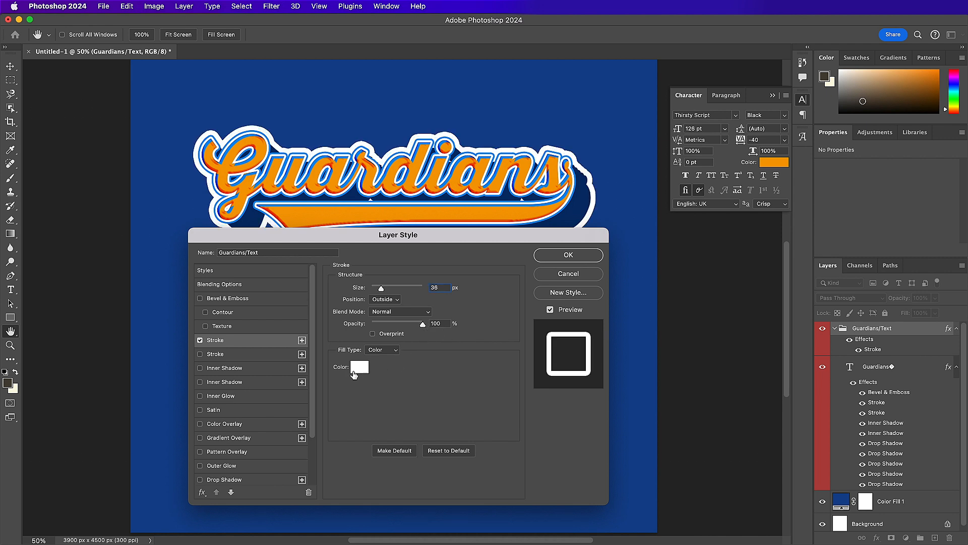
- Set the group stroke's colour to dark blue 052d6a and apply the layer style
click(358, 368)
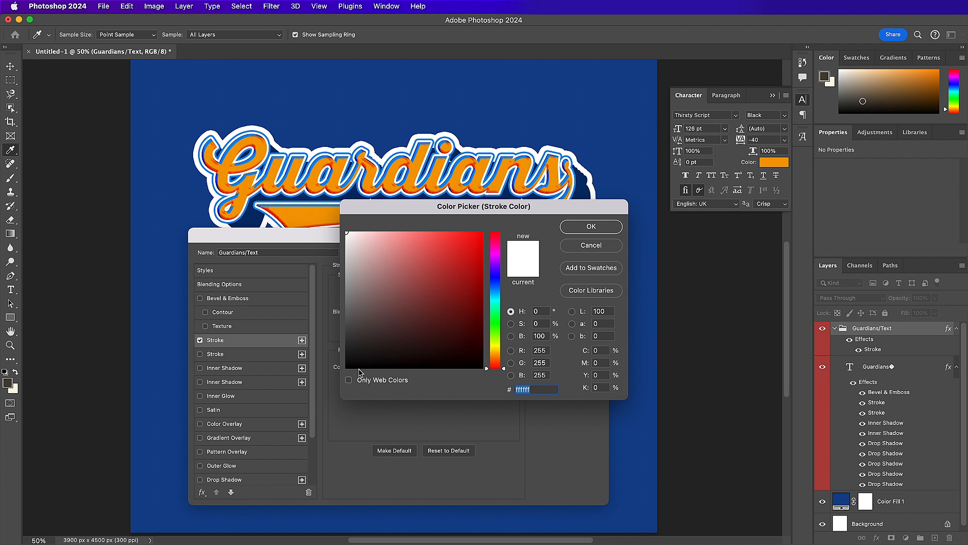
text(052)
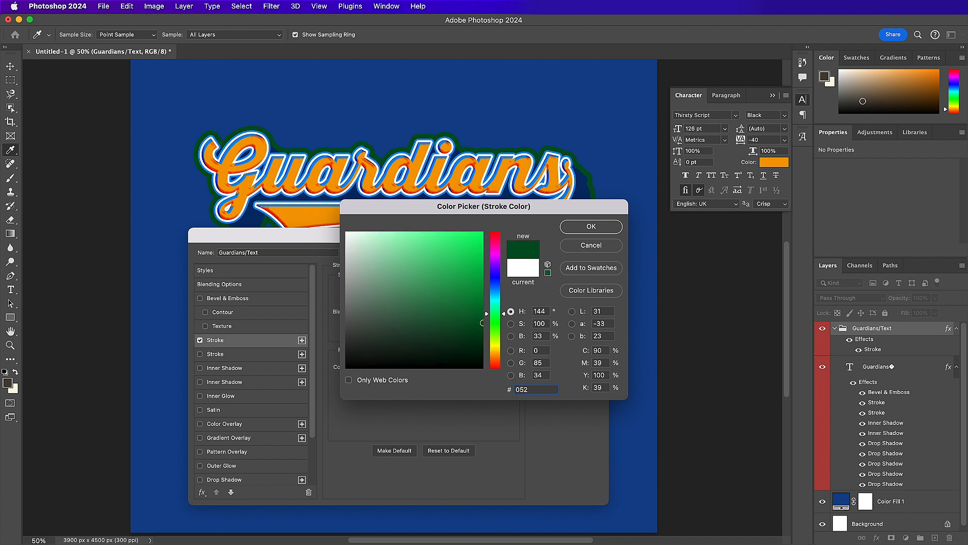
text(d)
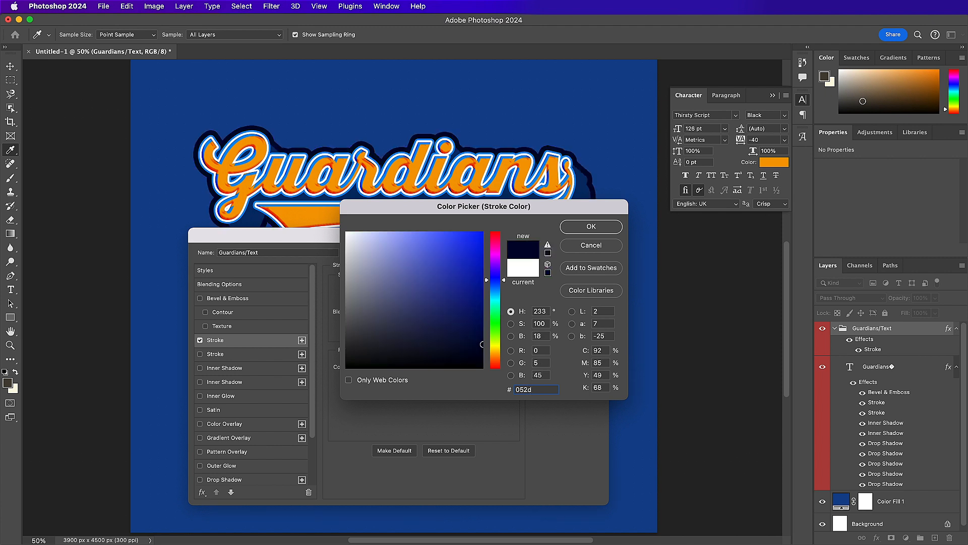
text(6a)
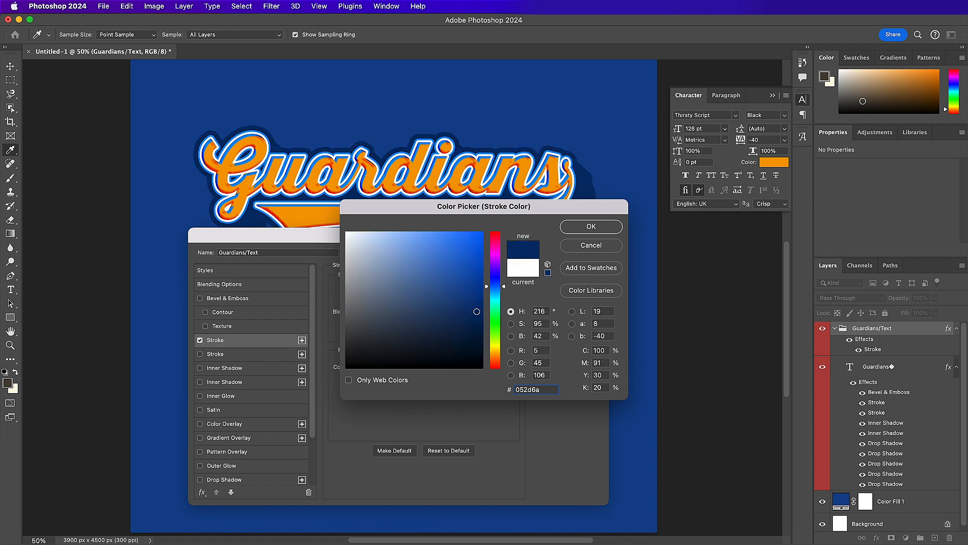
key(Return)
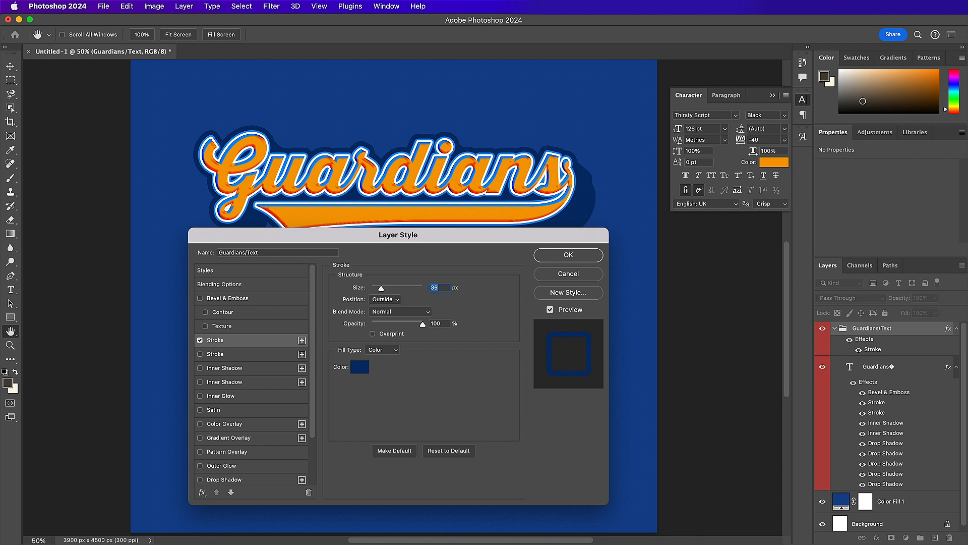
click(549, 257)
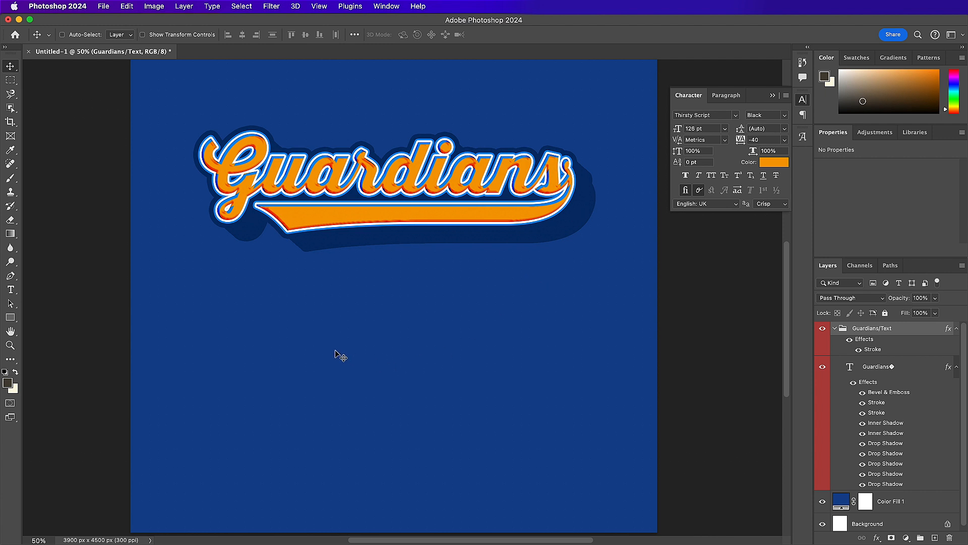
- Add a new text line reading "line drive legends" below the Guardians wordmark, inside the group
key(t)
click(288, 356)
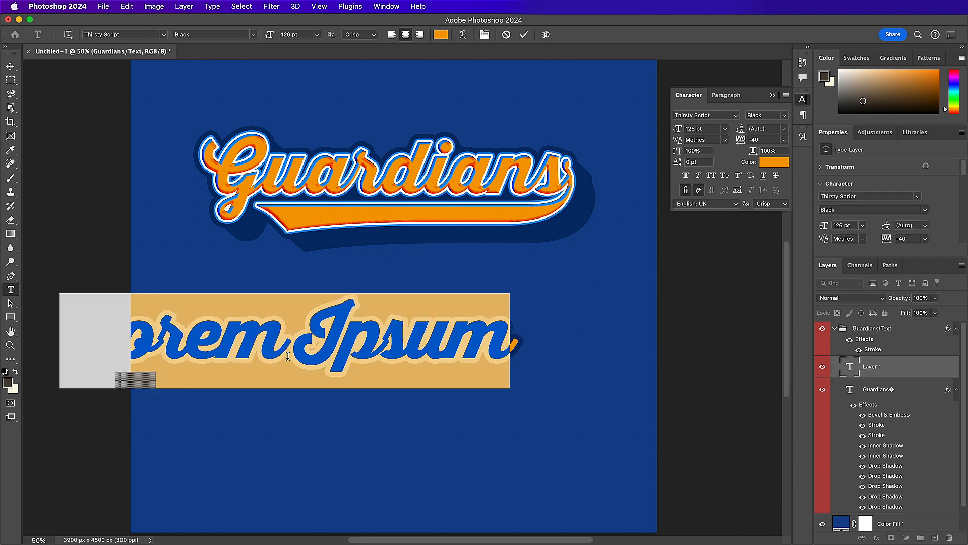
text(li)
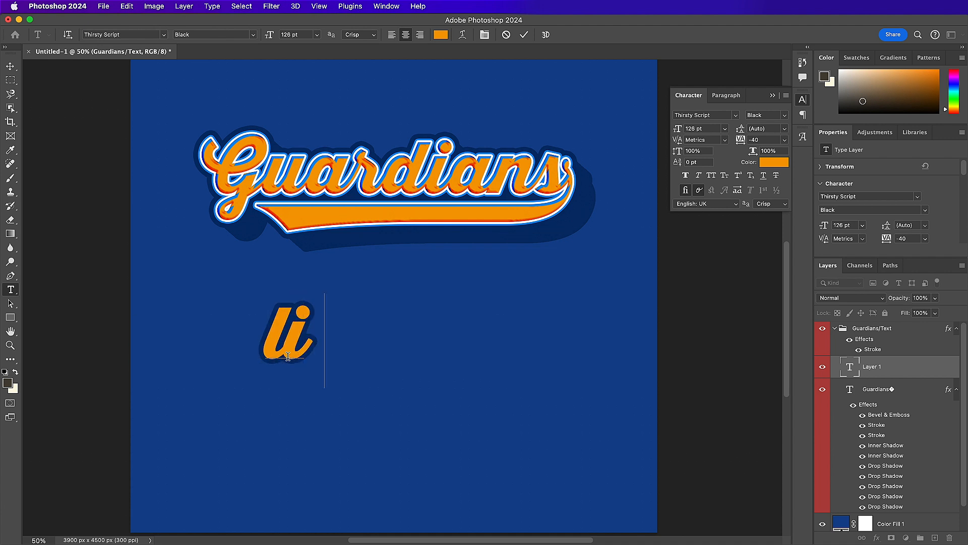
text(ne drive)
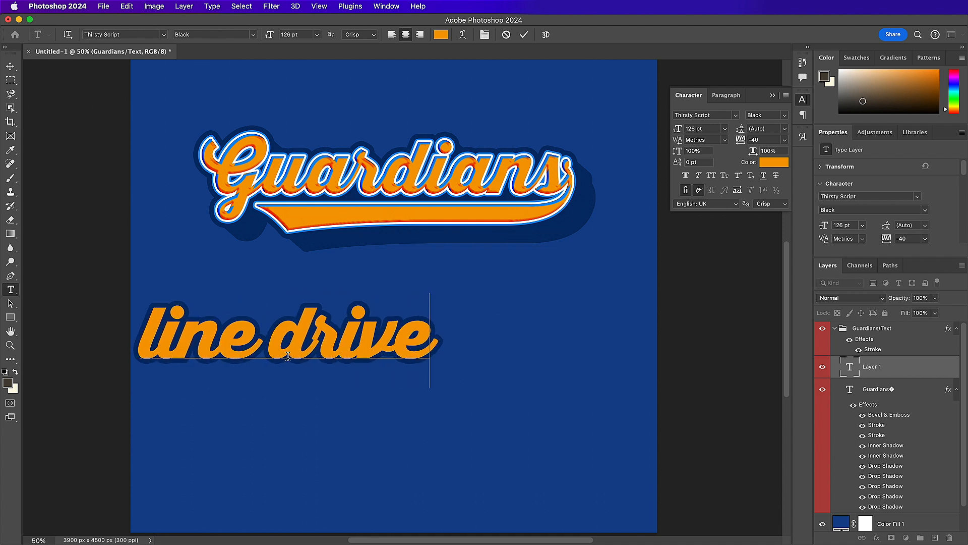
text( legends)
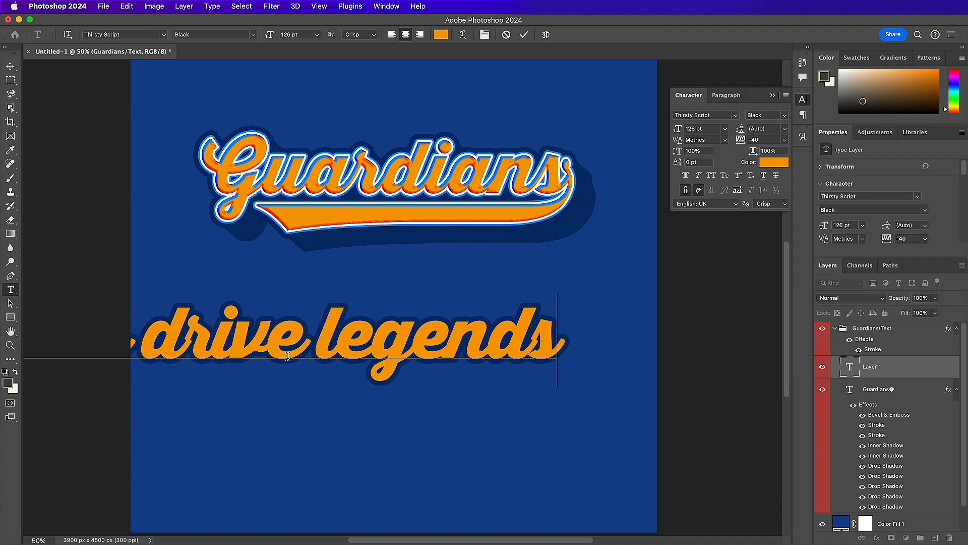
- Change the "line drive legends" text to Cheddar Gothic Serif Regular in all caps and commit the text
key(super+a)
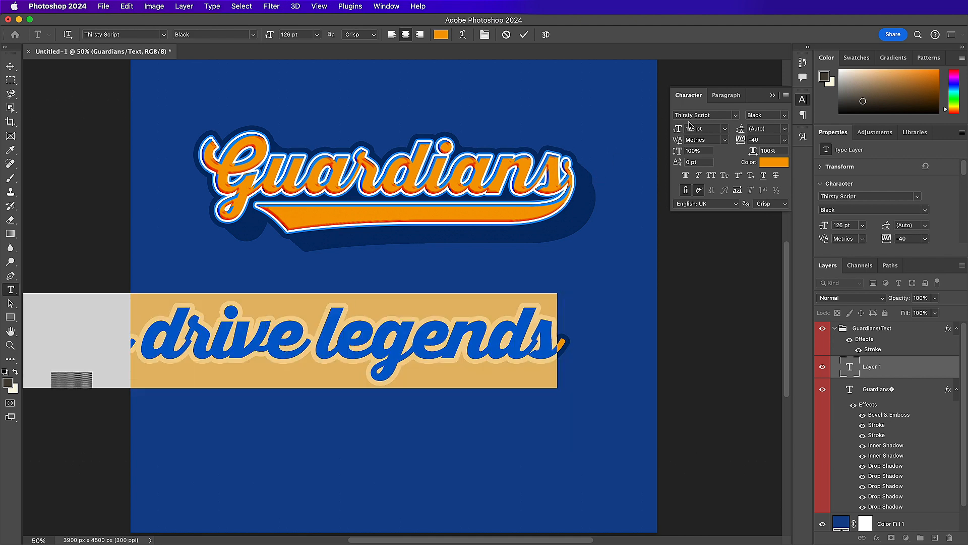
click(697, 115)
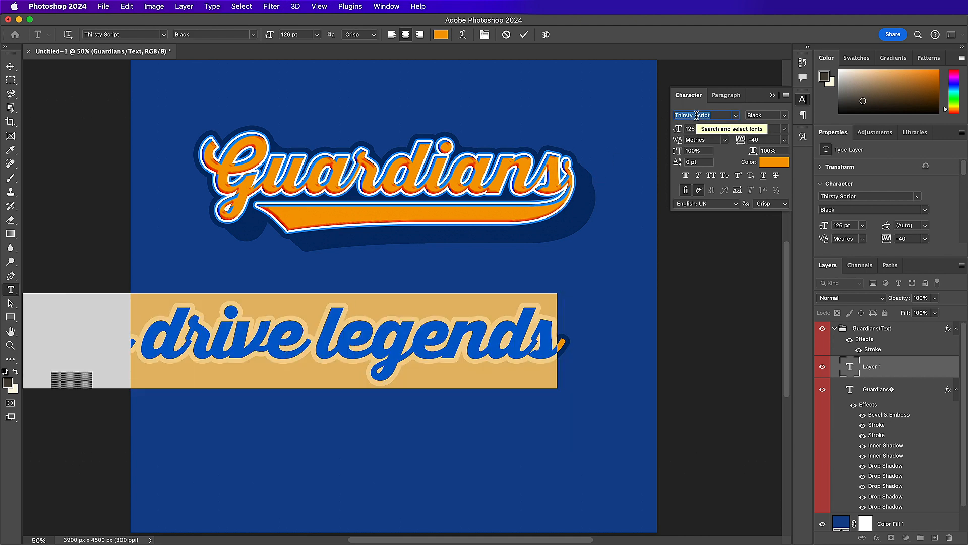
text(chedd)
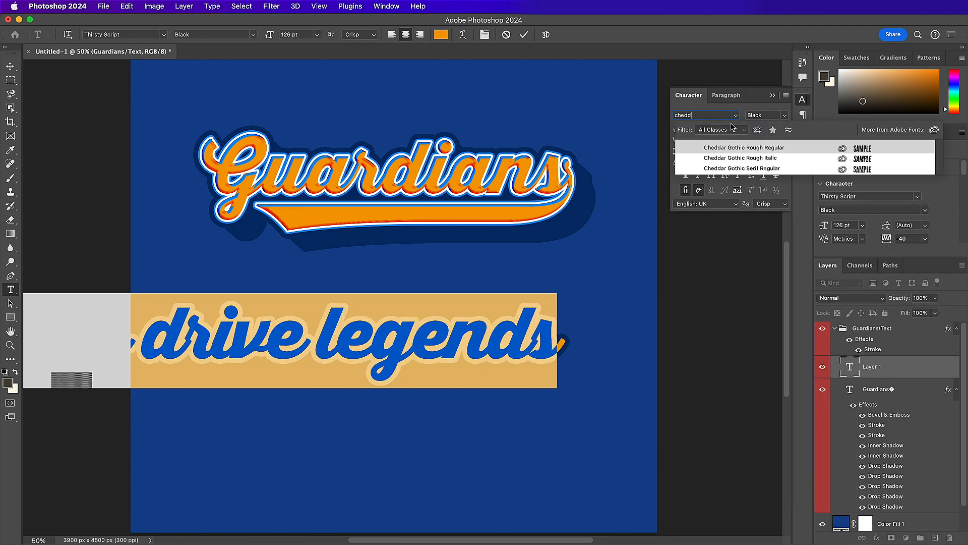
click(742, 169)
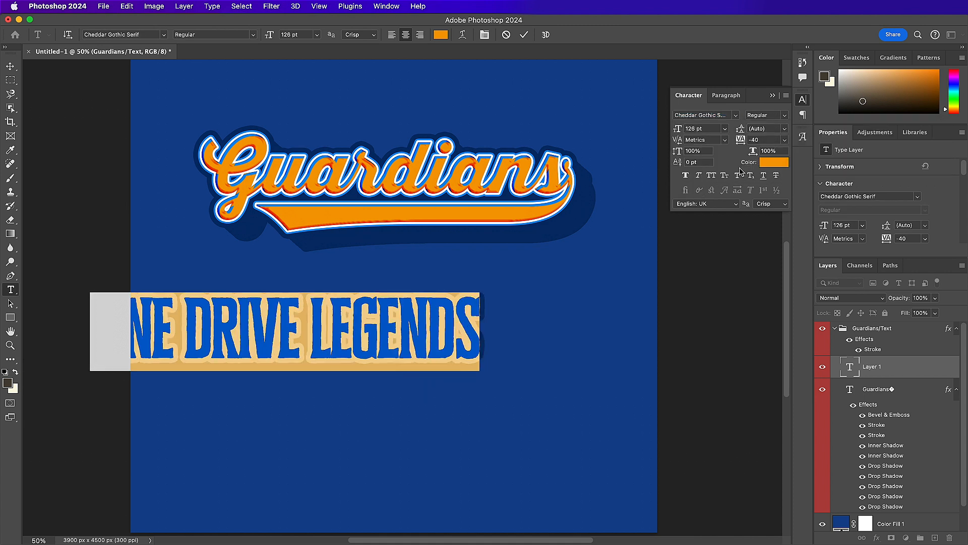
click(711, 175)
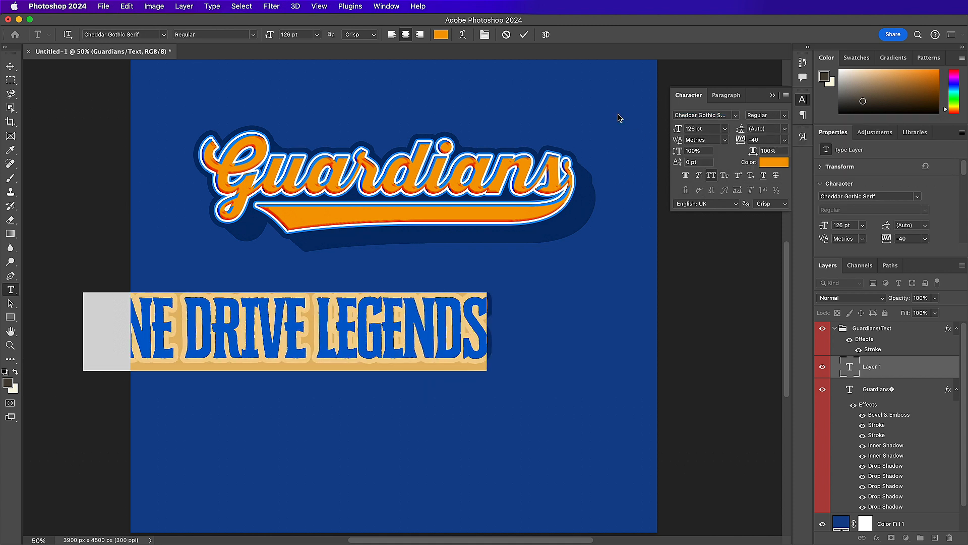
click(526, 37)
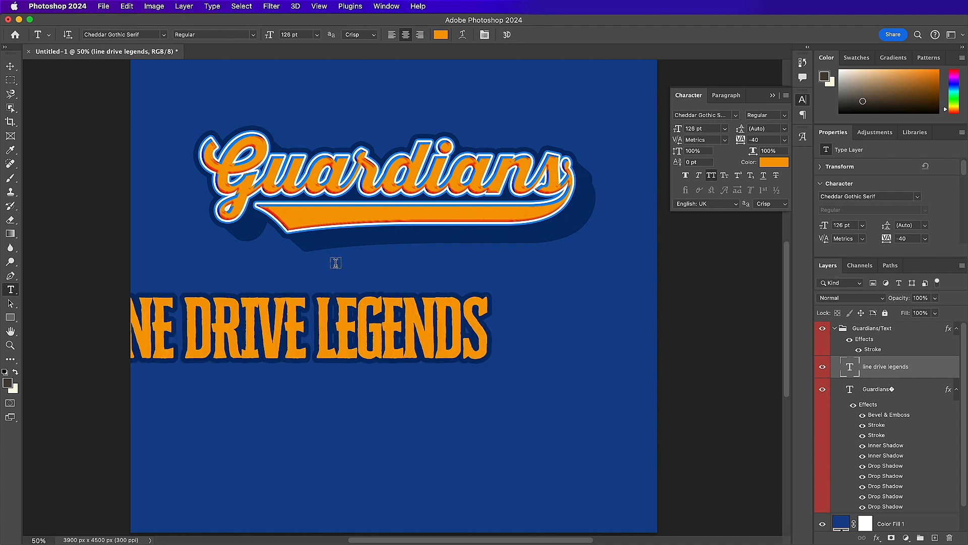
- Move the "line drive legends" text fully onto the canvas below the Guardians wordmark and set its font size to 80 pt
key(v)
drag(445, 269, 478, 258)
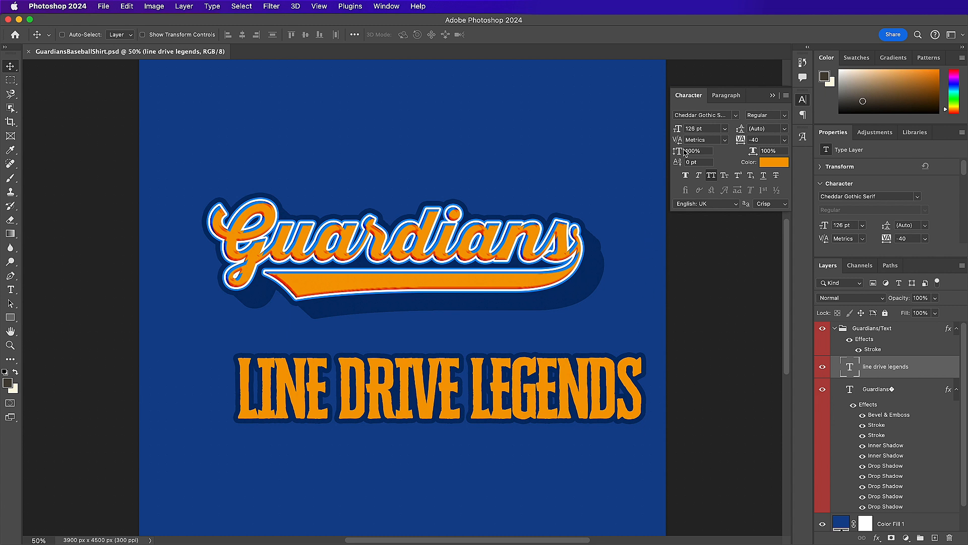
double_click(693, 129)
text(80)
key(Return)
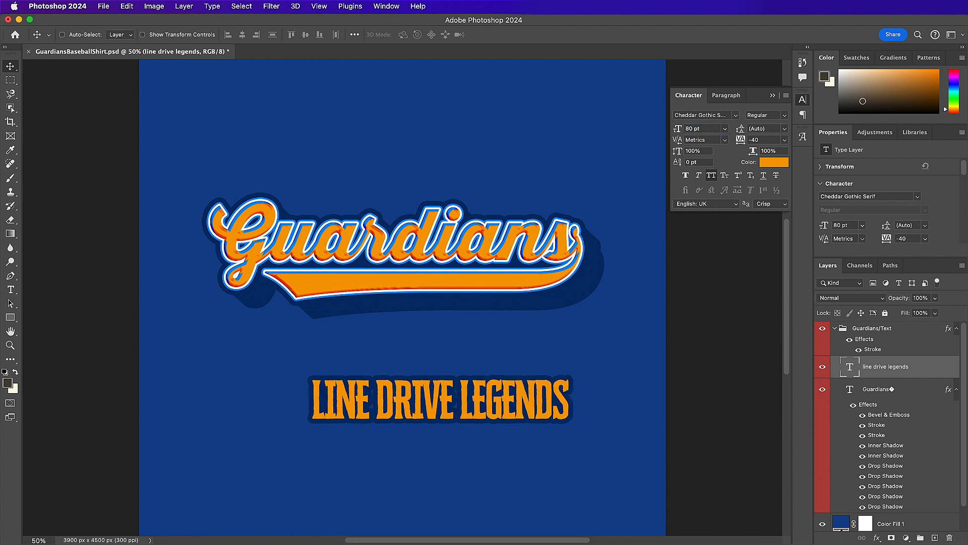
- Set the "line drive legends" text's vertical scale to 151% and its tracking to 40
click(693, 151)
double_click(692, 150)
text(151)
key(Return)
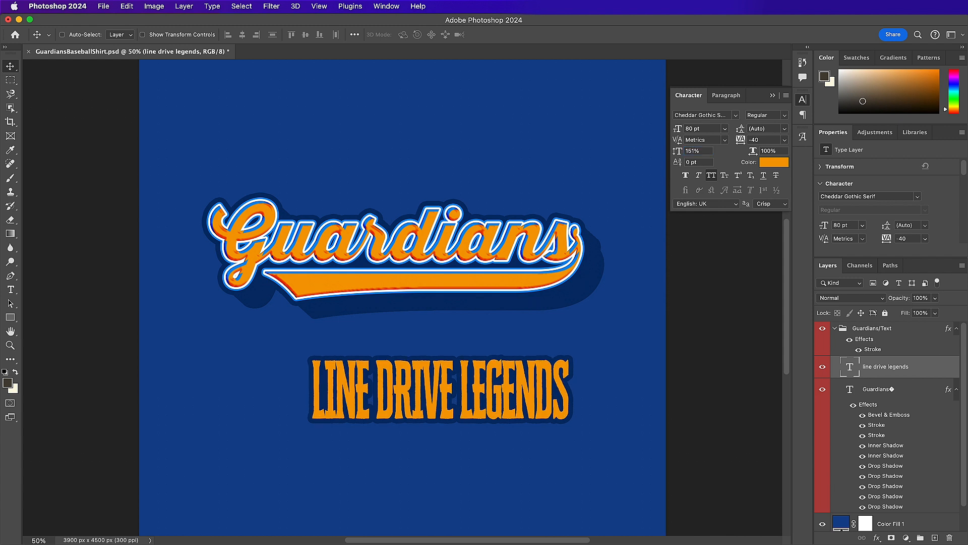
click(762, 140)
text(40)
key(Return)
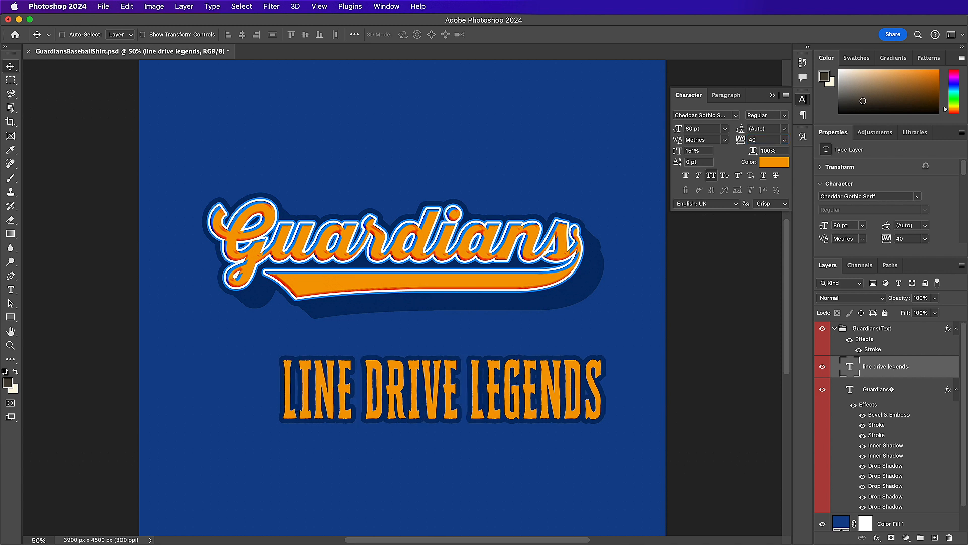
- Change the "line drive legends" text colour to blue 12448f
click(770, 164)
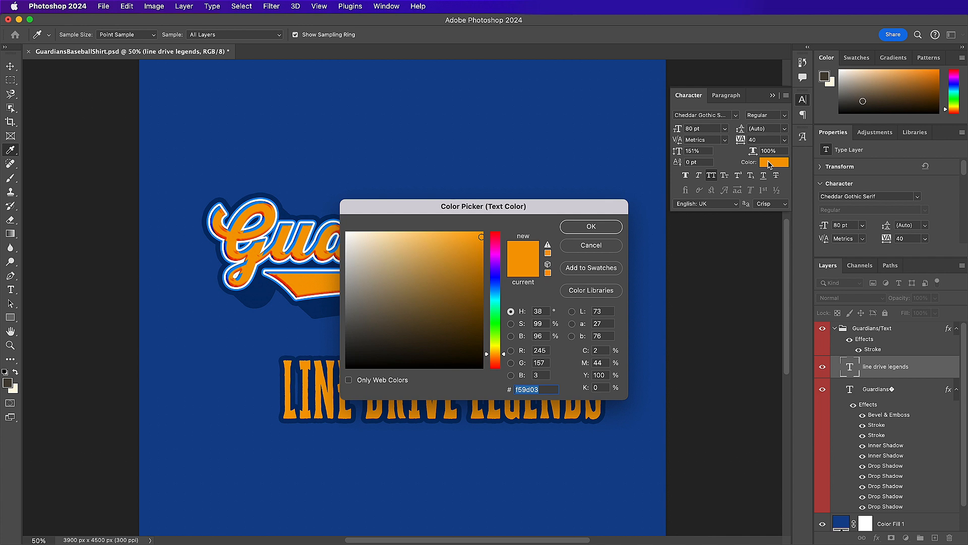
text(1244)
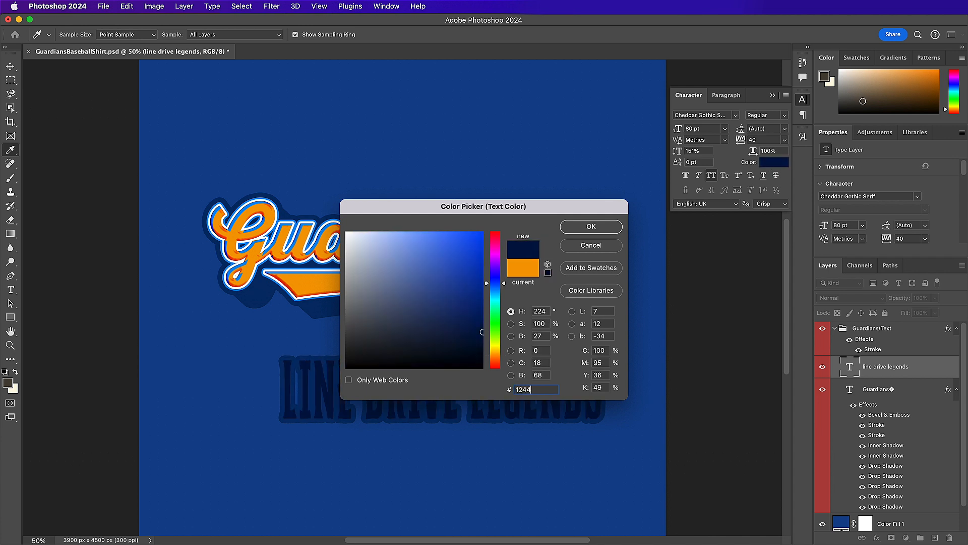
text(8f)
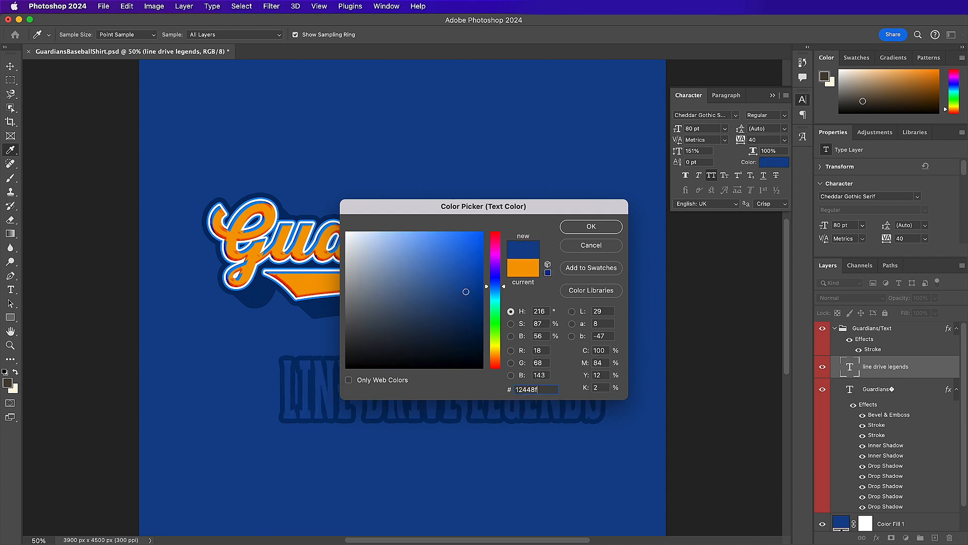
key(Return)
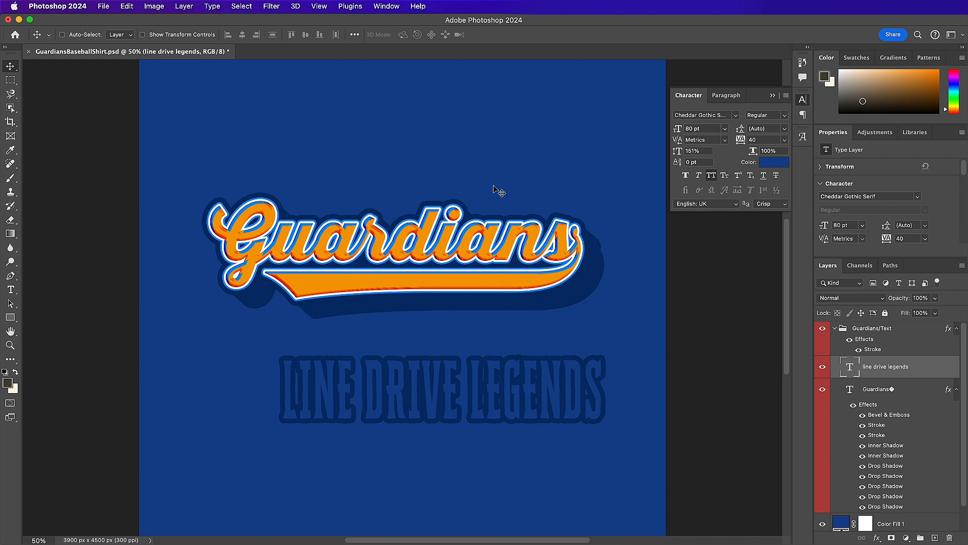
- Warp the "line drive legends" text with a horizontal Arc, +29% bend and 10% vertical distortion, and centre it beneath the Guardians wordmark
click(9, 291)
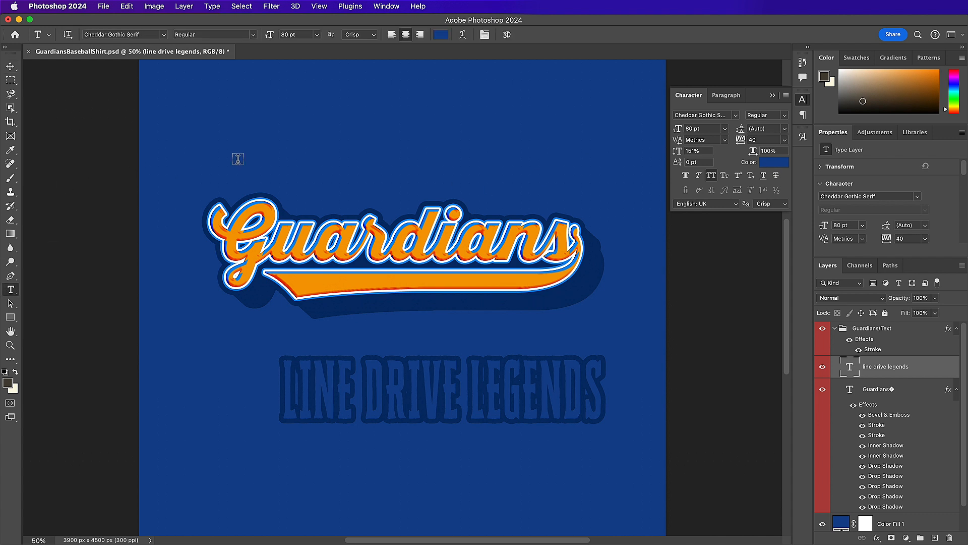
click(463, 34)
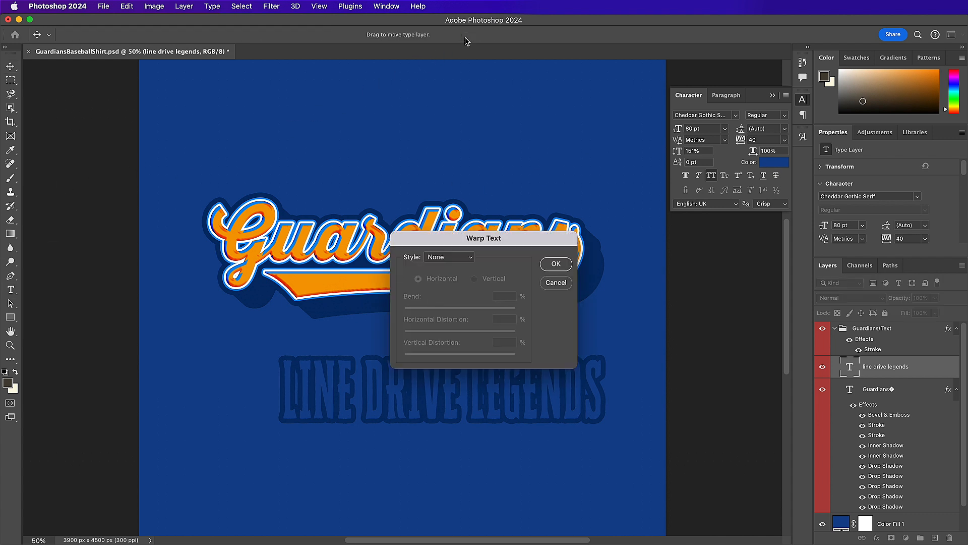
click(450, 257)
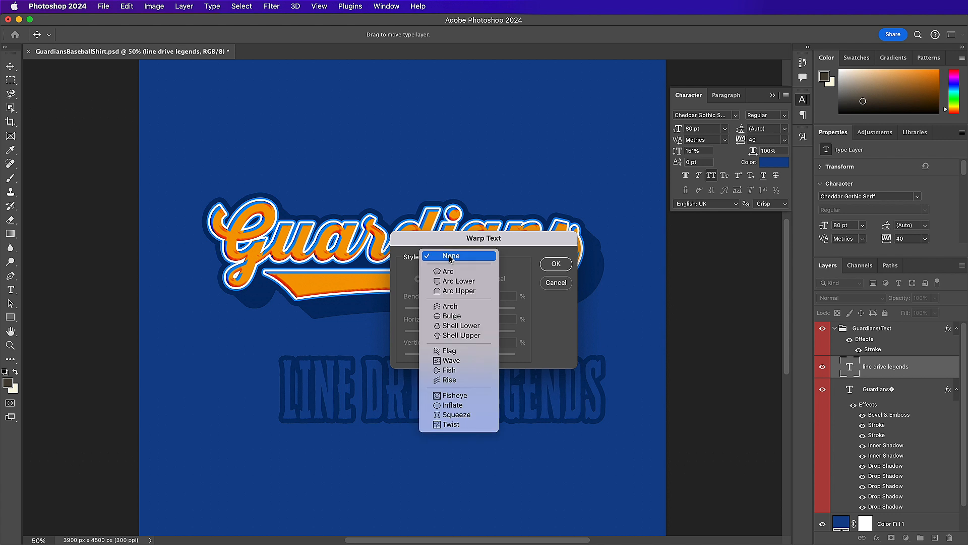
click(450, 273)
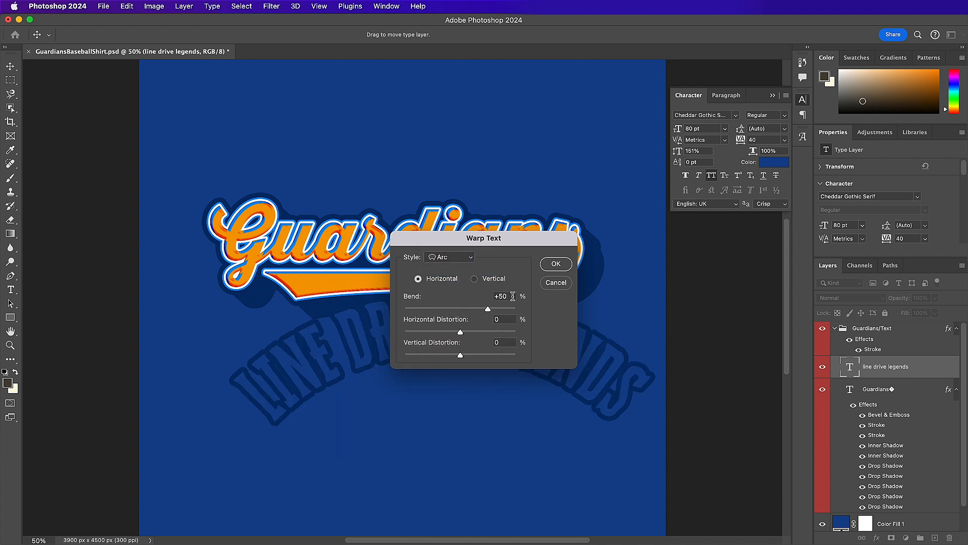
double_click(499, 297)
text(+29)
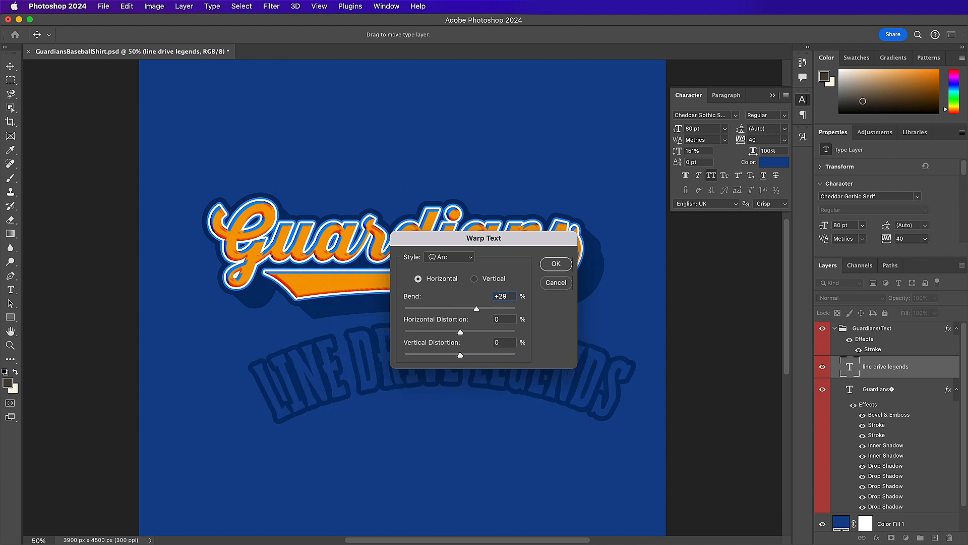
double_click(503, 344)
text(10)
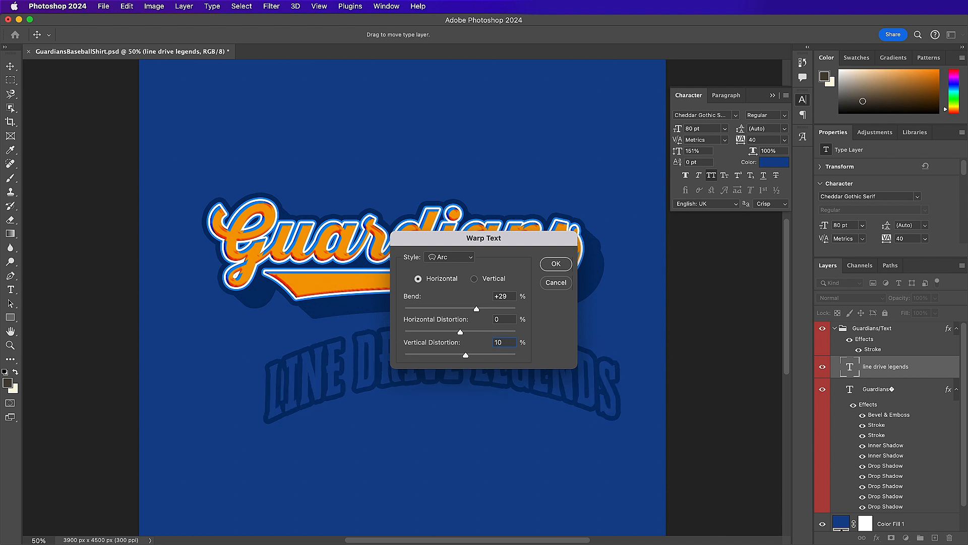
click(556, 264)
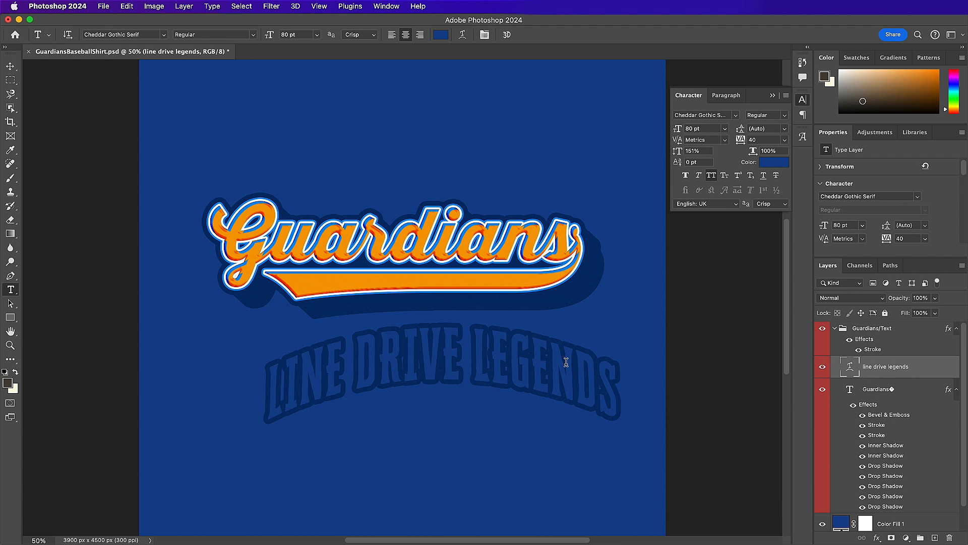
key(v)
drag(574, 367, 535, 402)
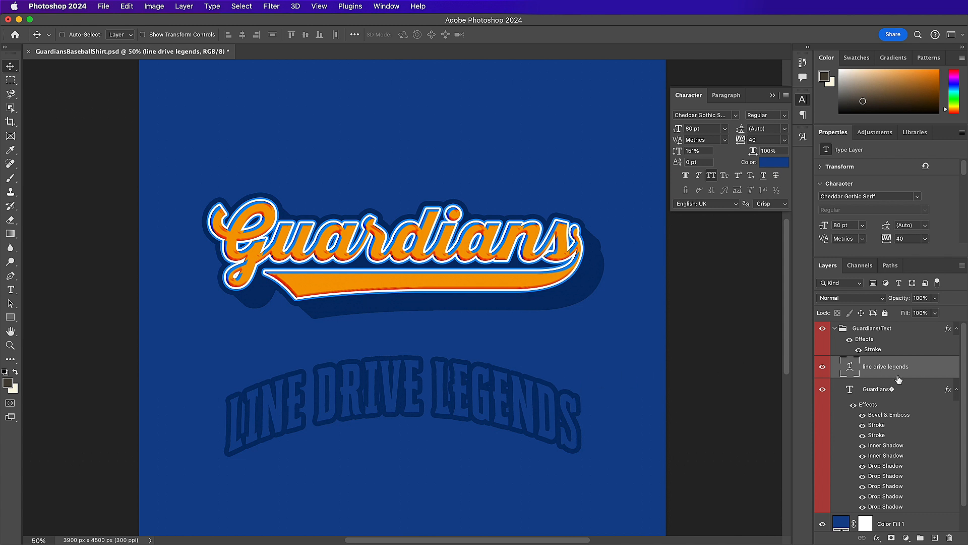
- Copy the layer style of the Guardians text layer onto the "line drive legends" layer
click(902, 392)
right_click(902, 391)
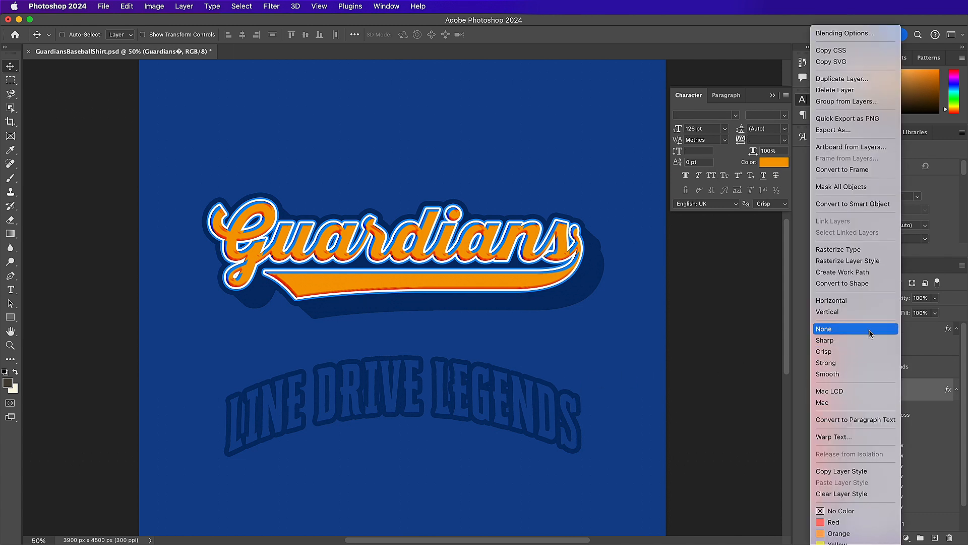
click(852, 472)
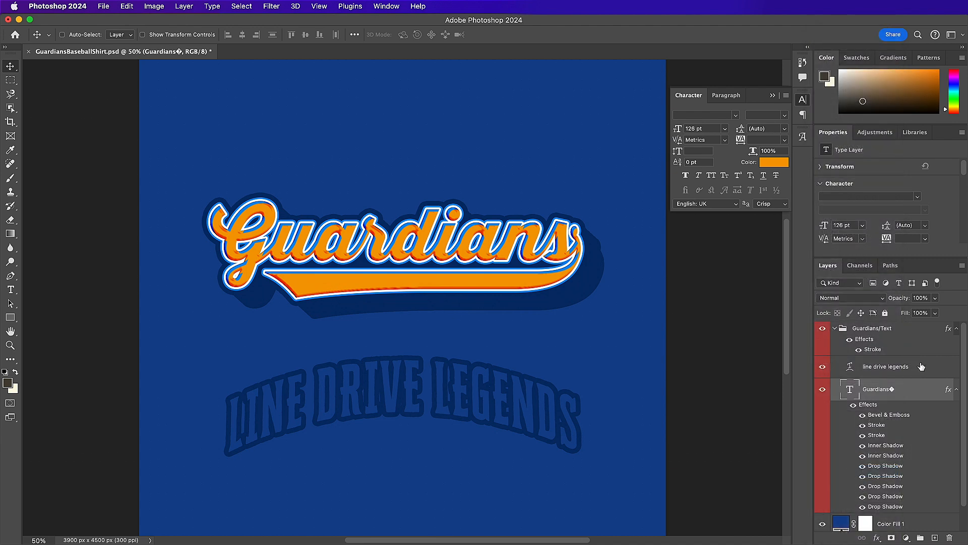
click(911, 363)
right_click(911, 364)
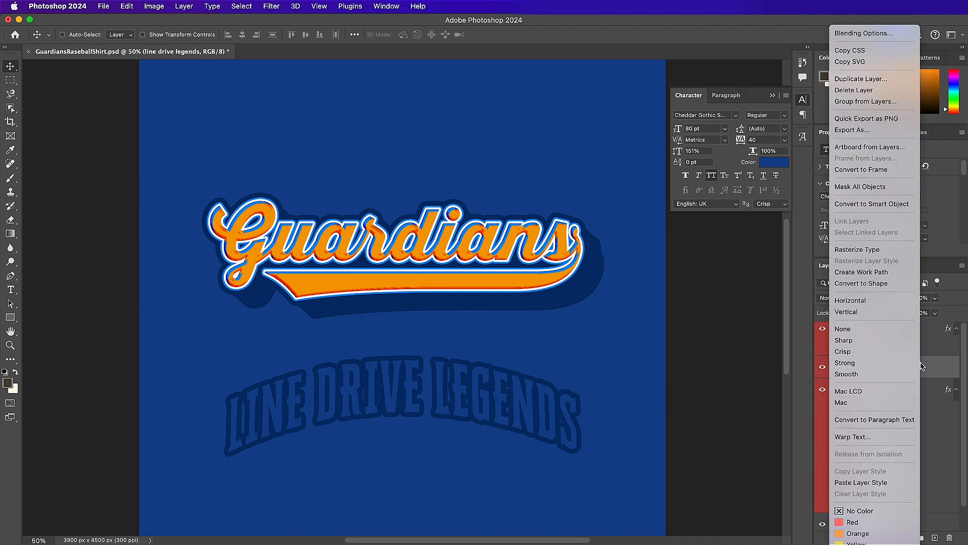
click(891, 481)
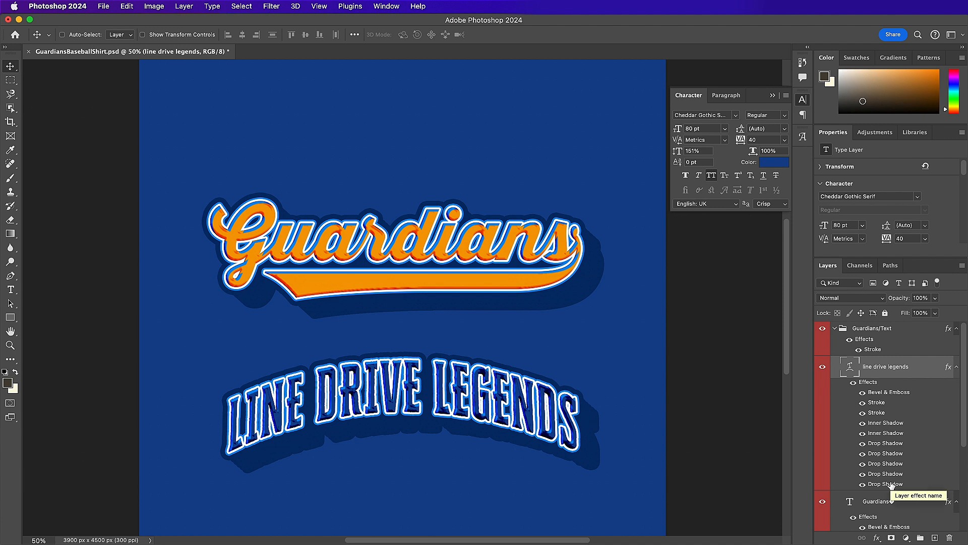
- Add a Gradient Overlay to the "line drive legends" layer and set the gradient's first colour stop to orange f56403
double_click(922, 368)
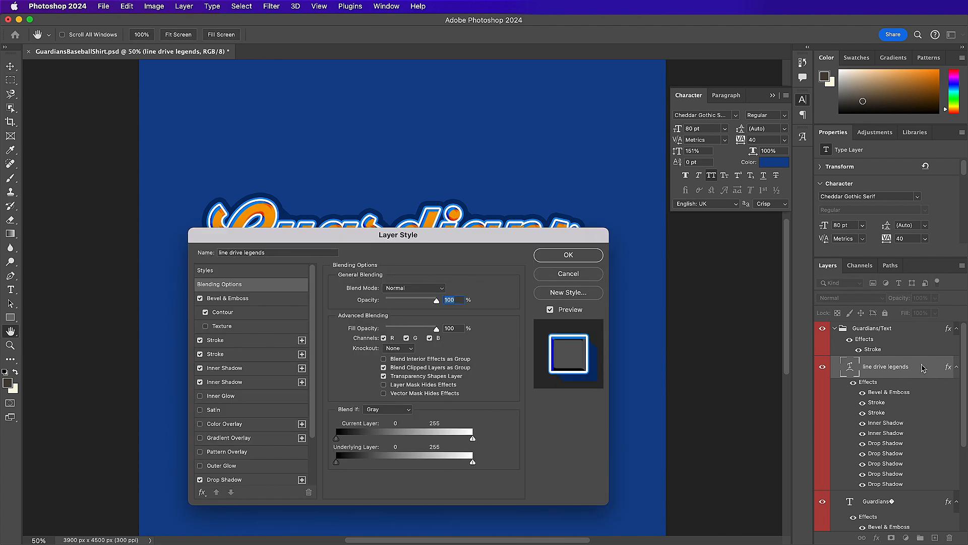
click(277, 443)
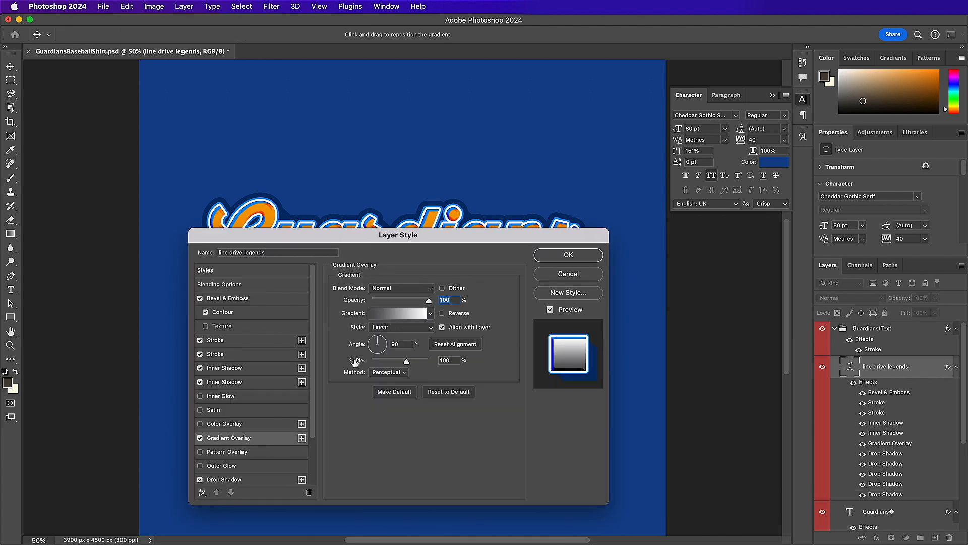
click(396, 313)
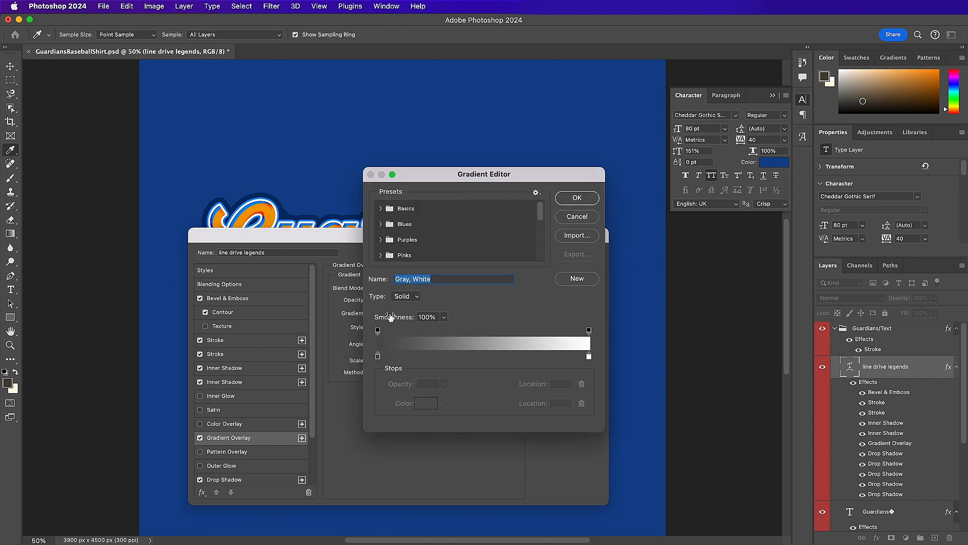
click(377, 357)
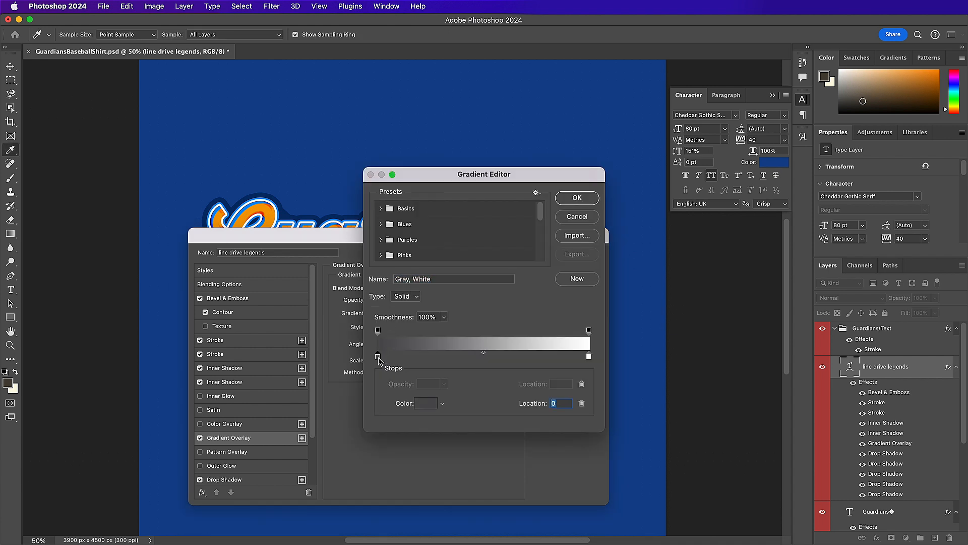
click(424, 405)
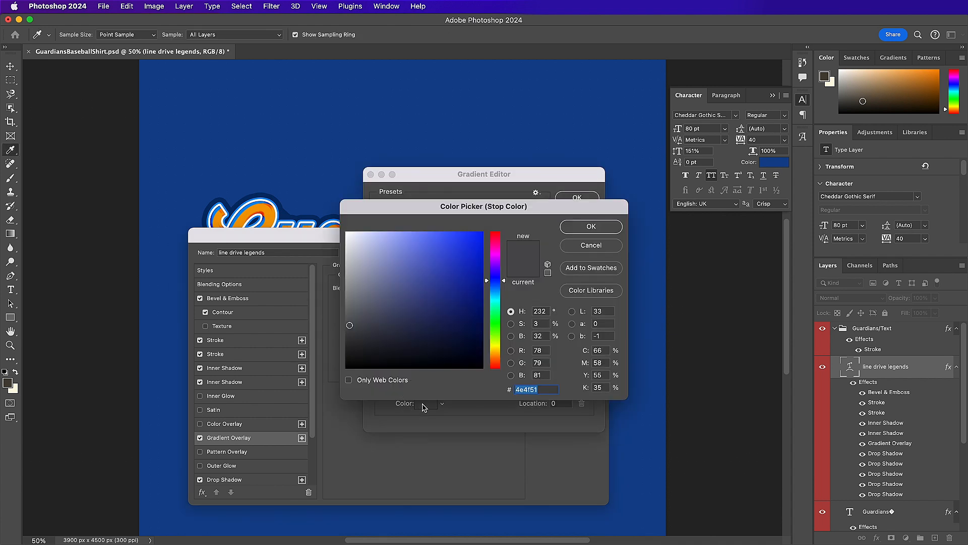
text(f564)
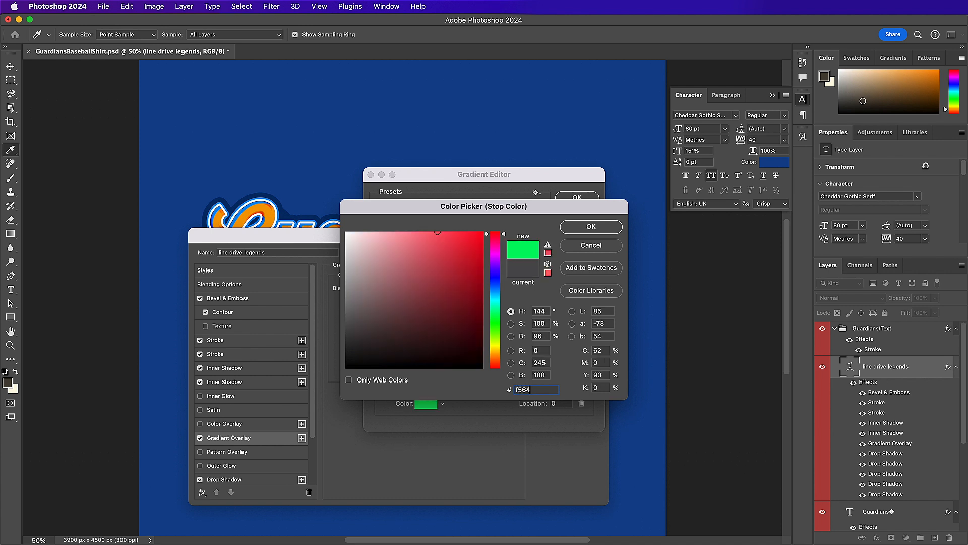
text(000)
key(Return)
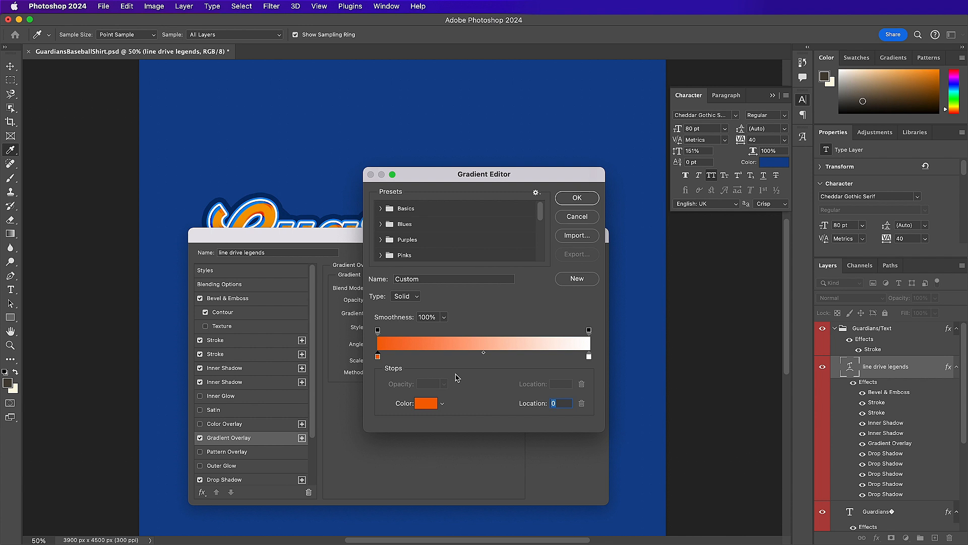
- Move the gradient's first orange stop to location 13% and add a middle stop coloured f59d03
drag(378, 357, 406, 360)
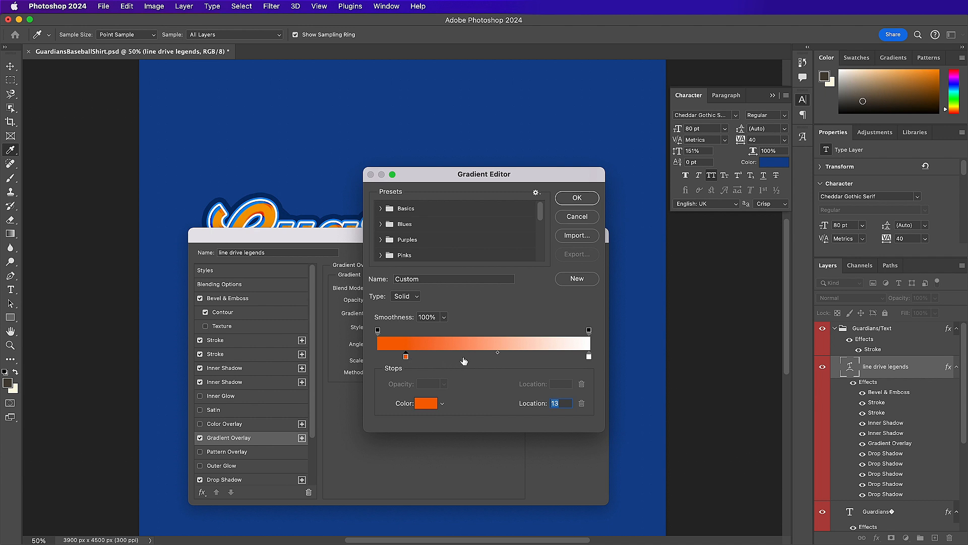
click(428, 403)
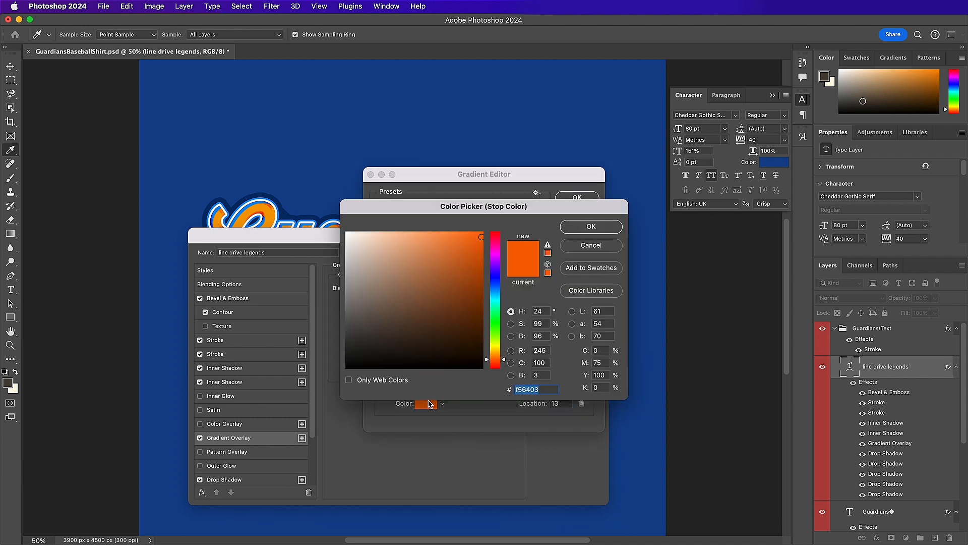
text(f59)
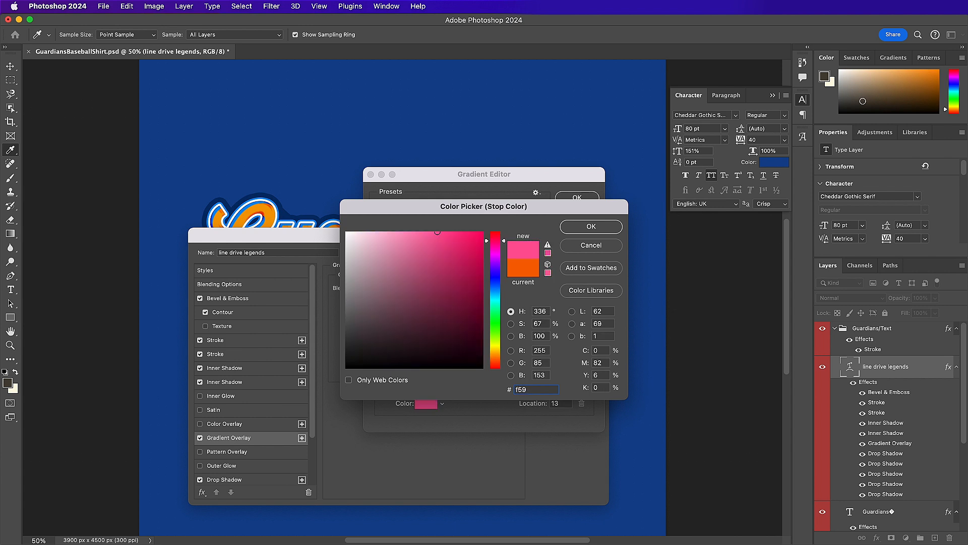
text(d03)
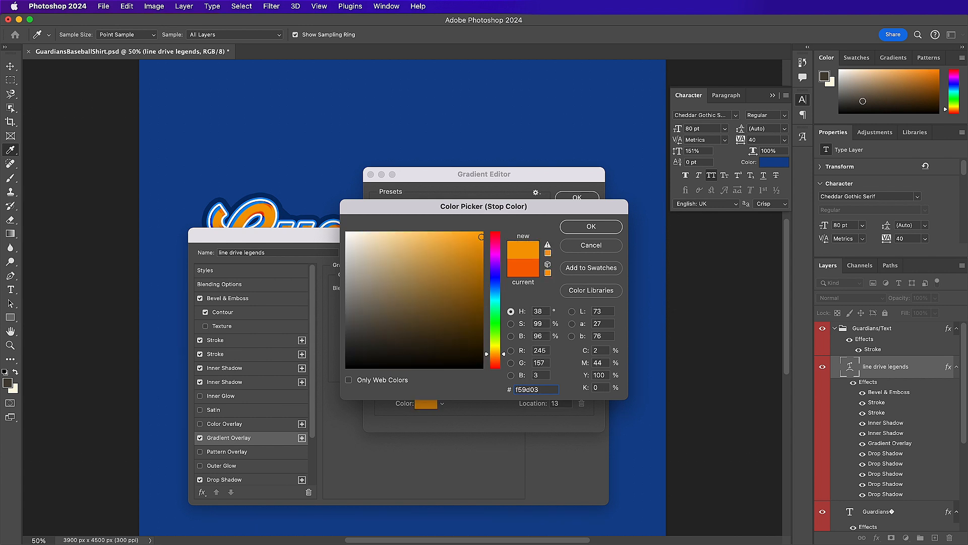
key(Return)
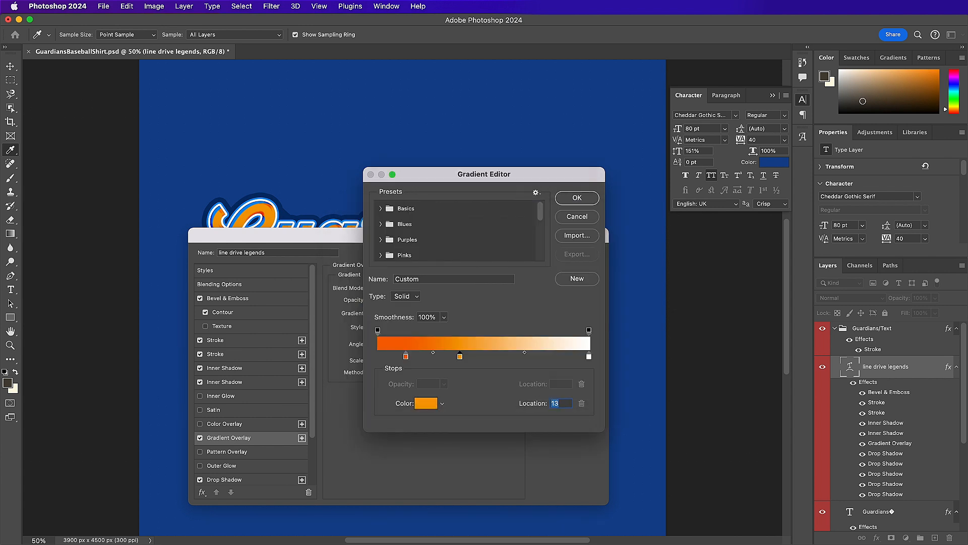
- Move the gradient's white end stop to location 83%, colour it blue 5f9bf5, and accept the gradient
drag(589, 356, 553, 357)
click(424, 403)
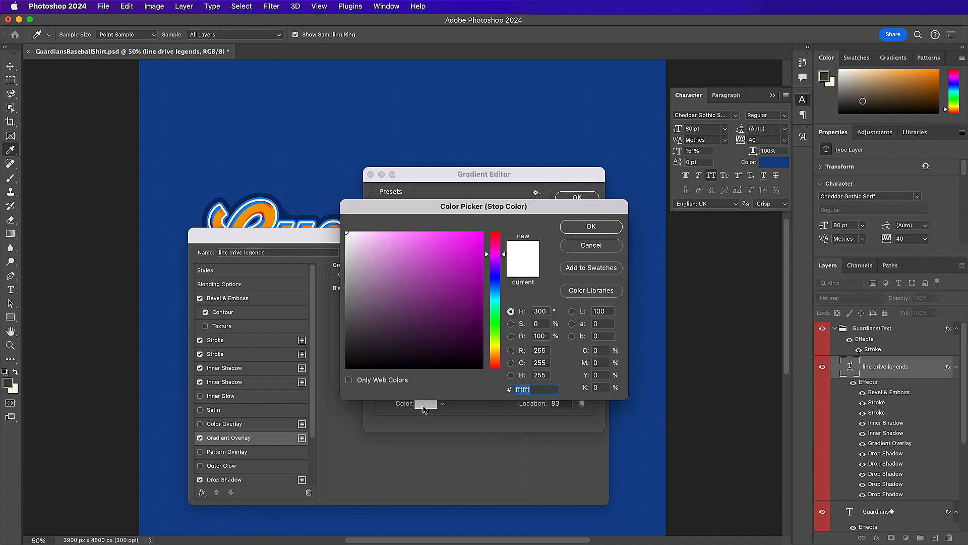
text(f)
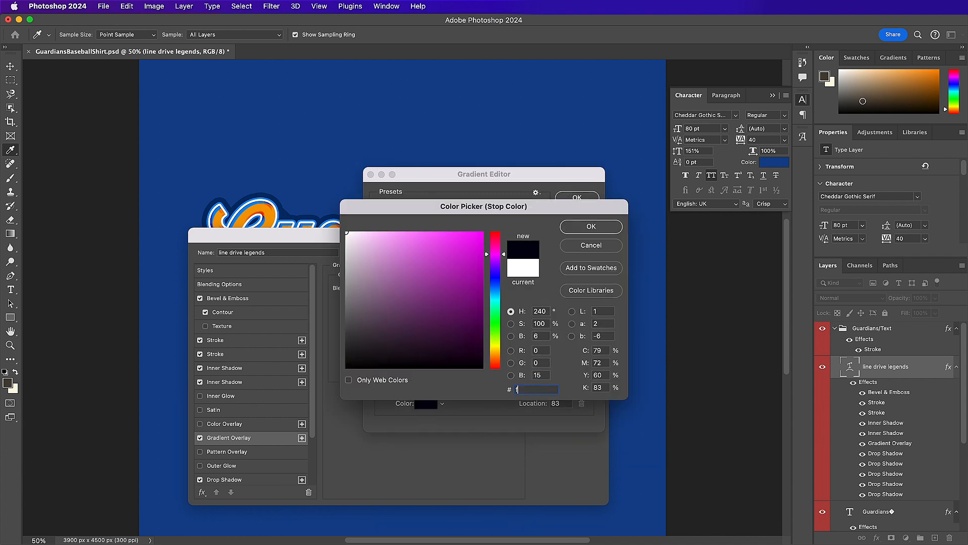
key(BackSpace)
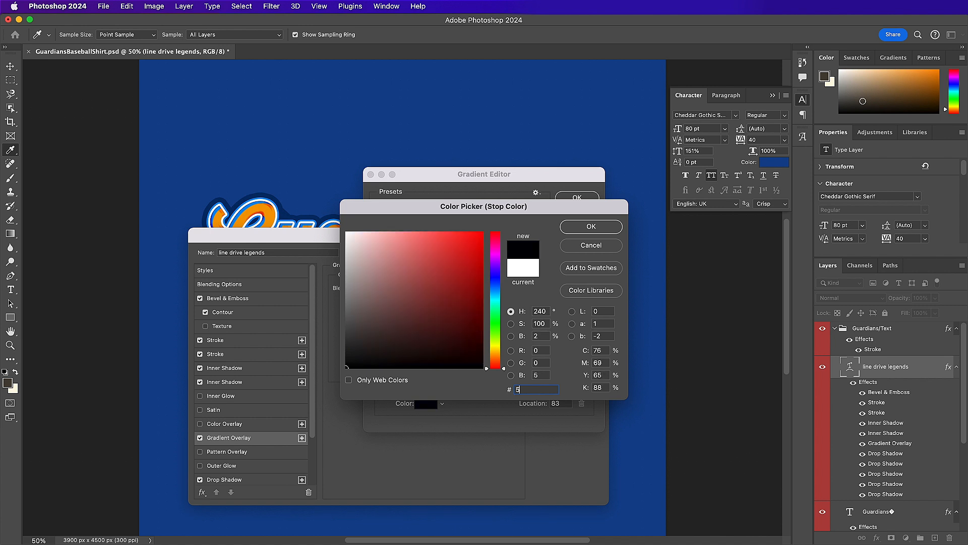
text(5f9)
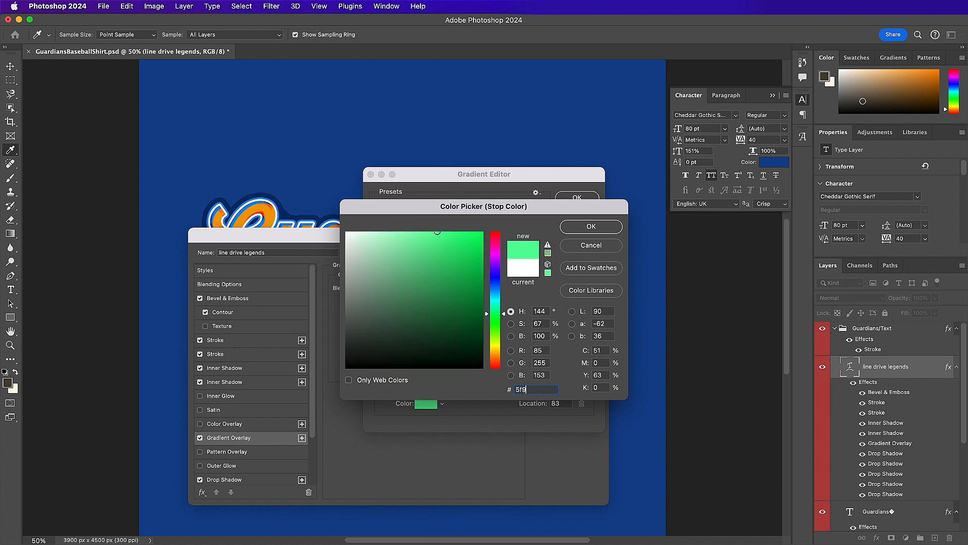
text(b)
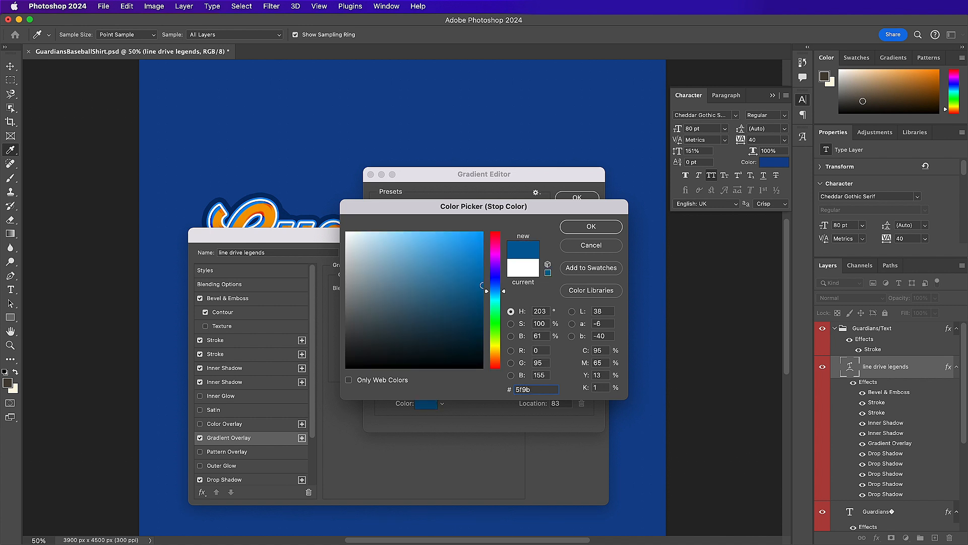
text(f5)
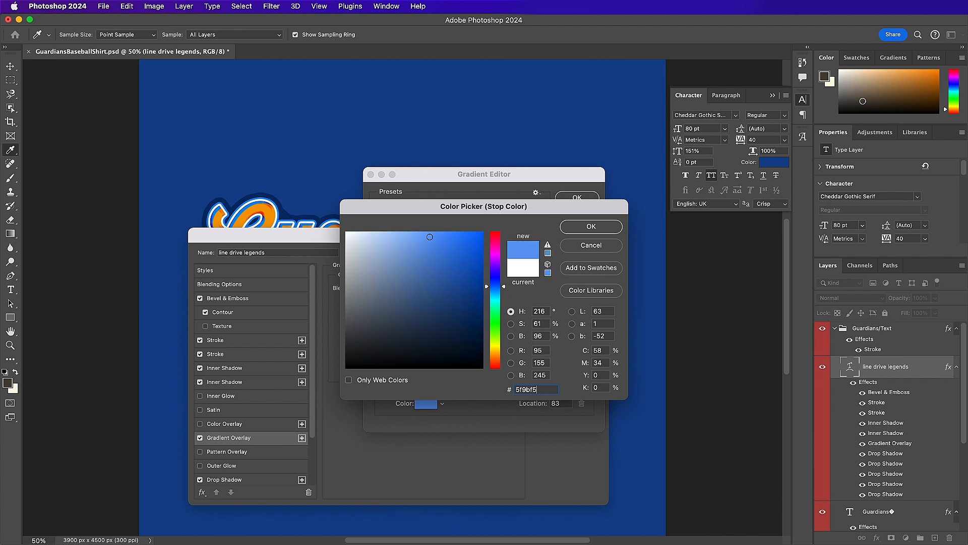
key(Return)
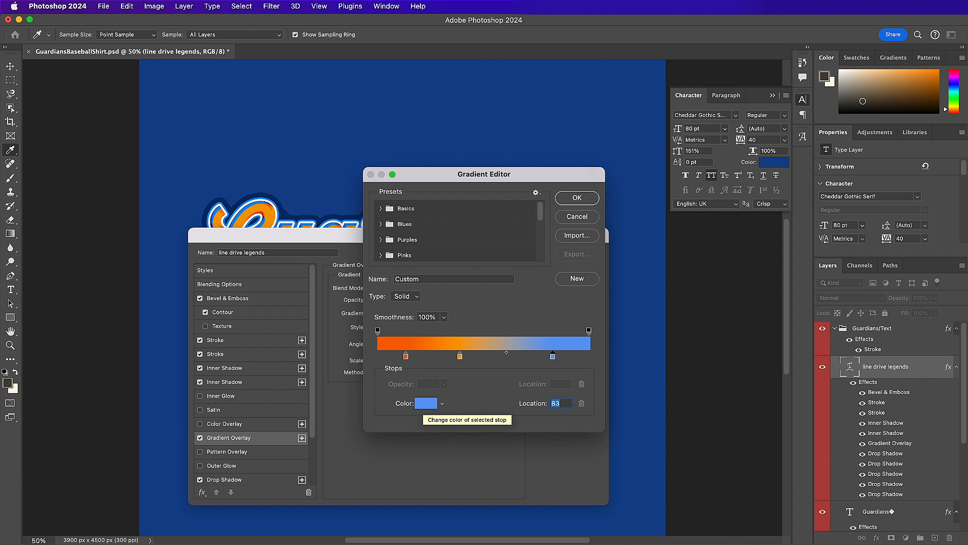
click(583, 202)
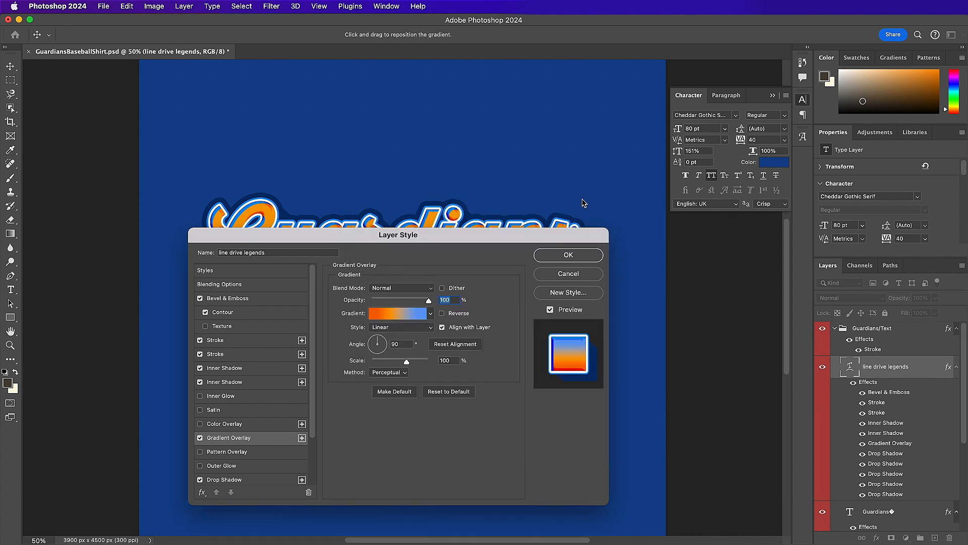
- Shift the gradient's red-orange stop to location 20% and its middle orange stop to 45%, and apply the layer style
click(315, 238)
drag(315, 238, 397, 101)
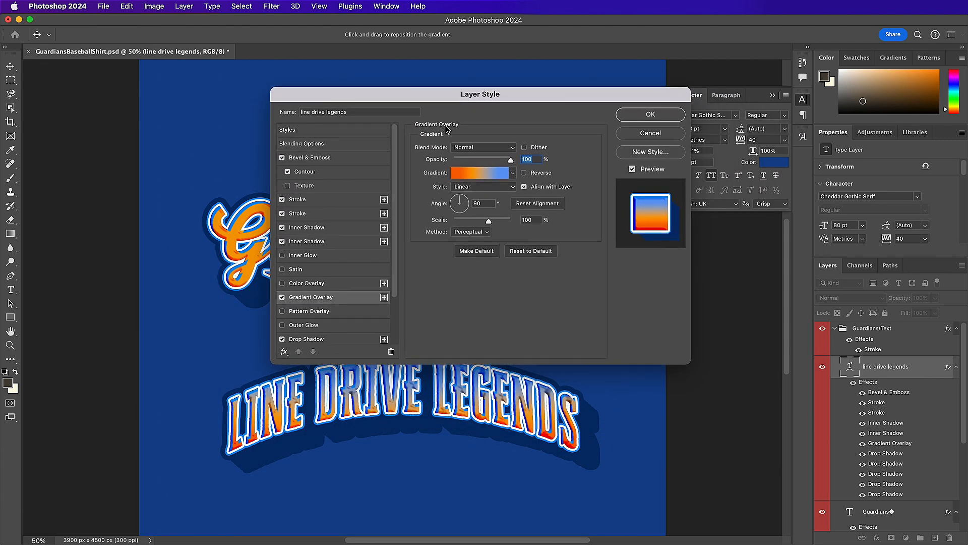
click(474, 174)
drag(406, 359, 421, 359)
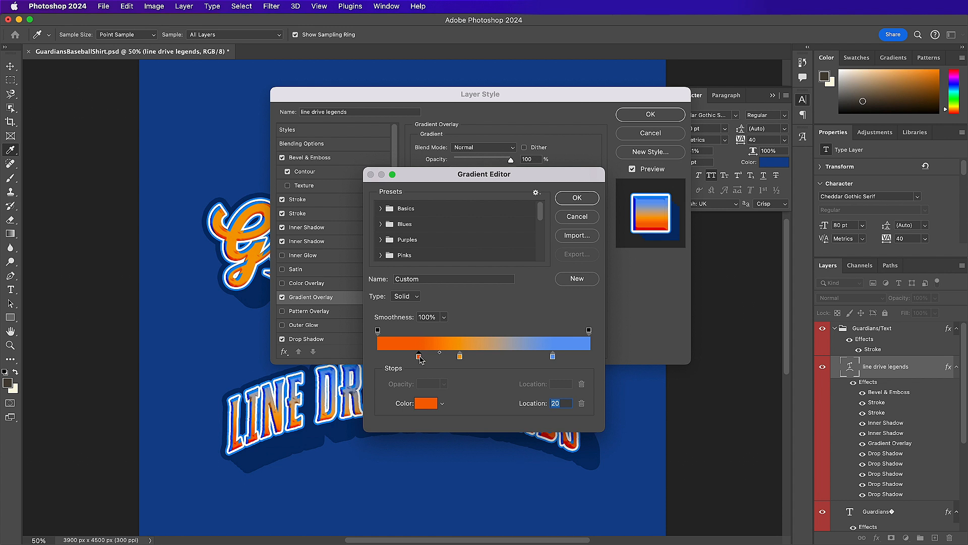
click(579, 201)
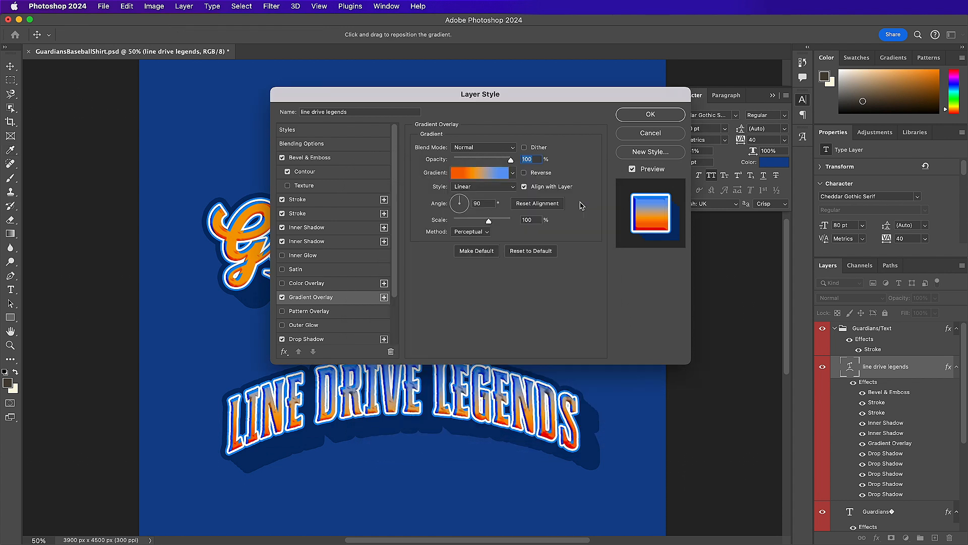
click(467, 177)
drag(460, 357, 474, 359)
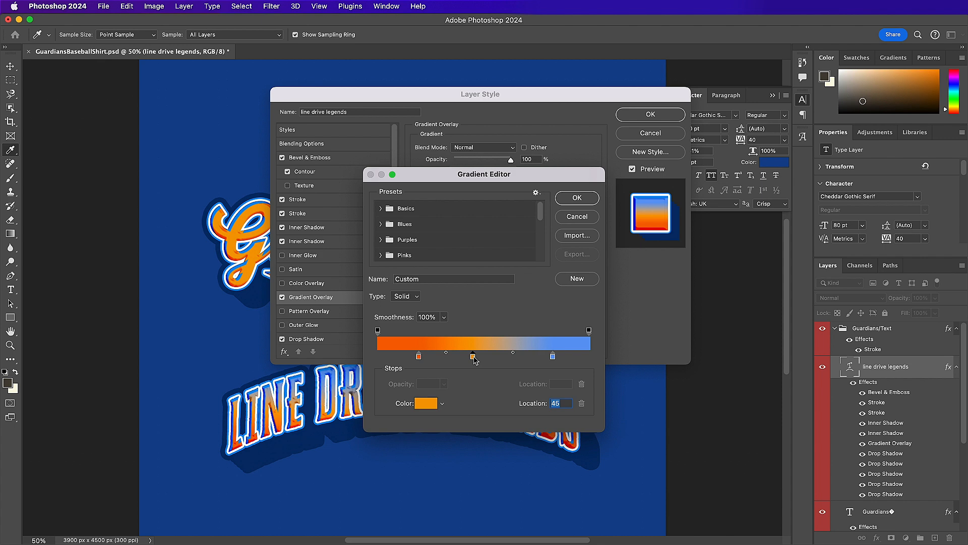
click(578, 198)
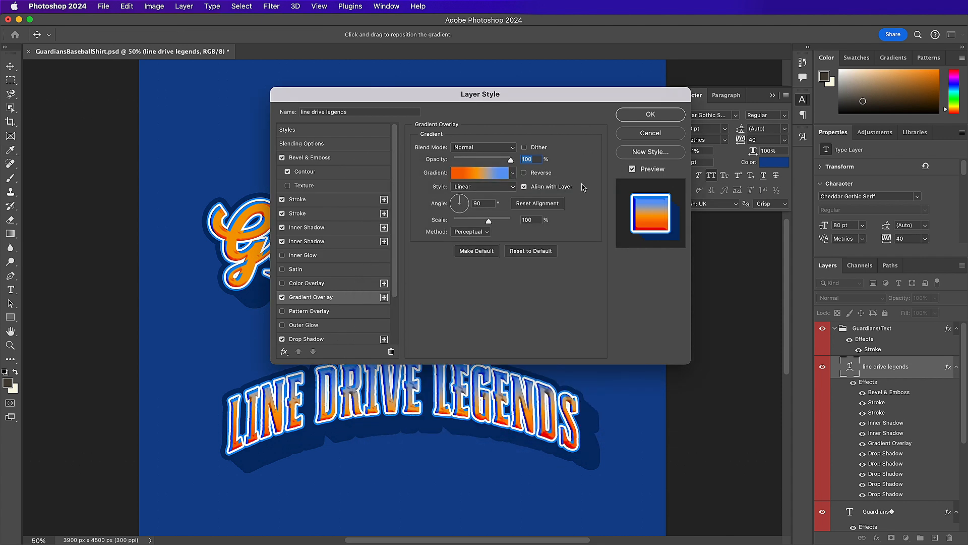
click(658, 115)
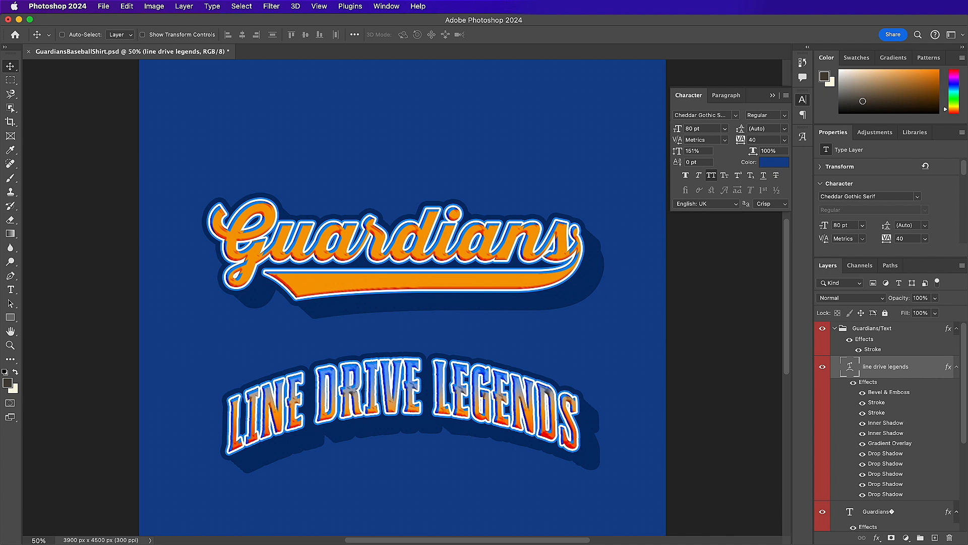
- Switch to Illustrator and open AdobeStock_258062468.ai from the Assets folder, retaining the 9-slice scaling option for symbols
click(396, 542)
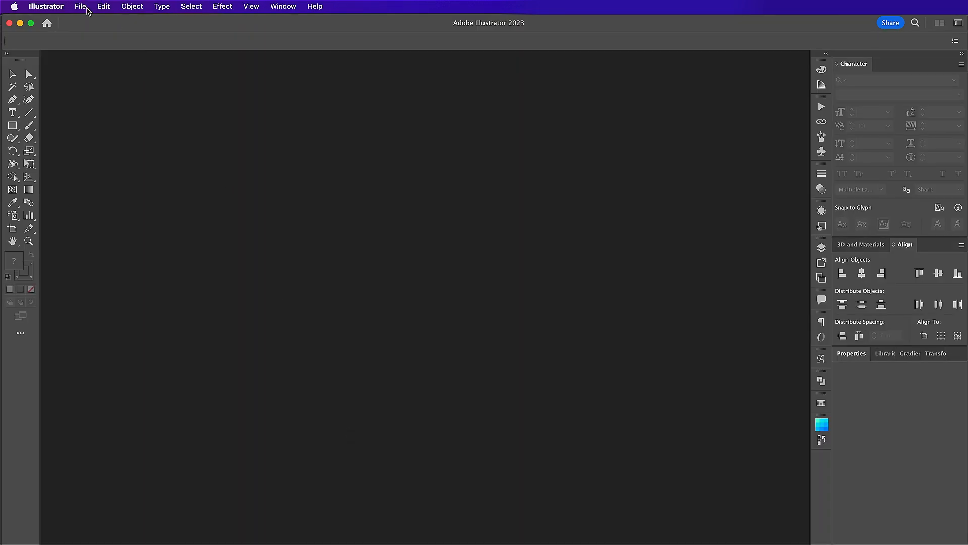
click(85, 7)
click(90, 46)
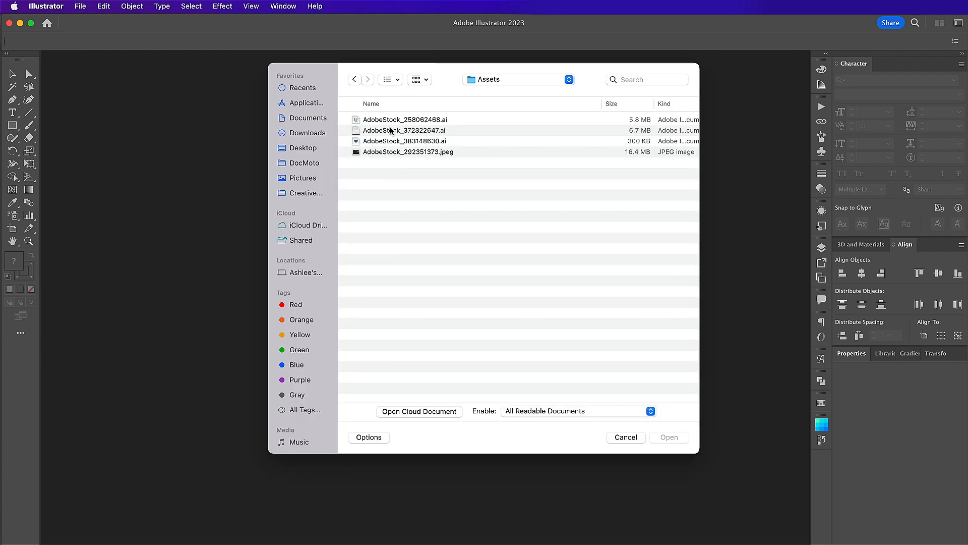
click(391, 130)
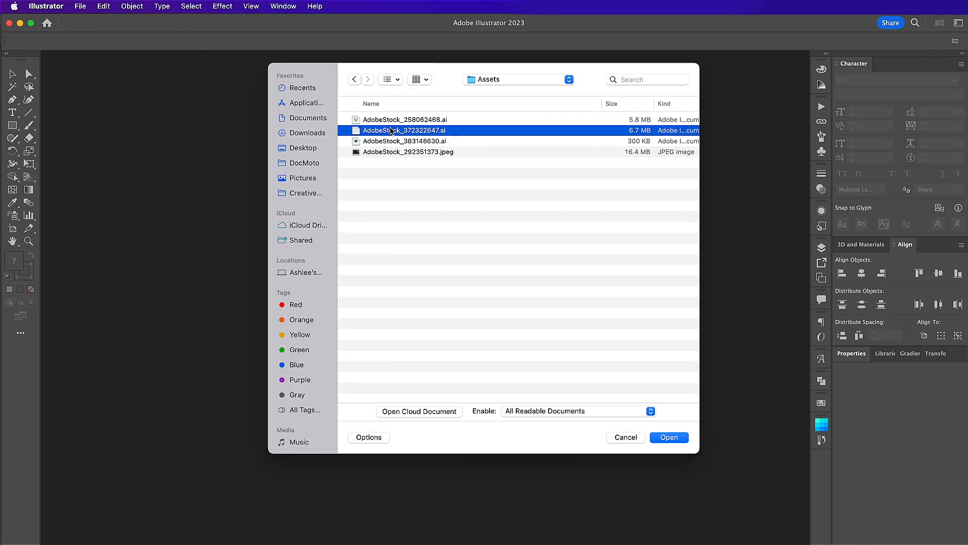
double_click(389, 120)
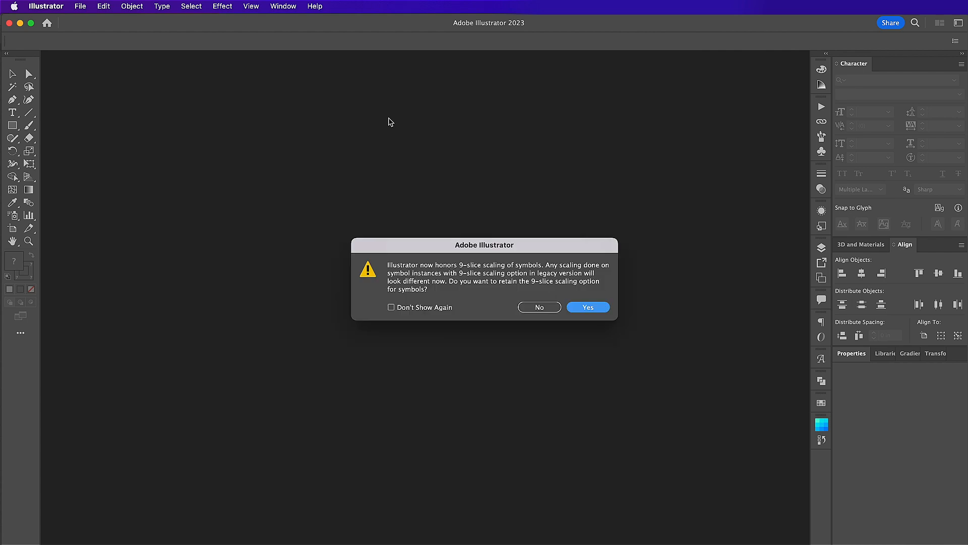
click(603, 309)
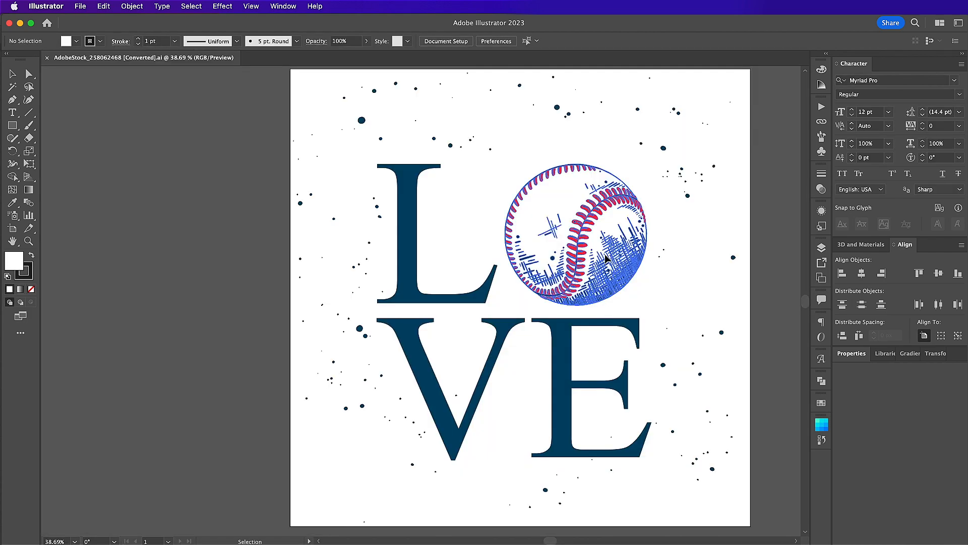
- Move the baseball group out of the LOVE artwork onto the empty area beside the artboard and isolate the group
click(605, 258)
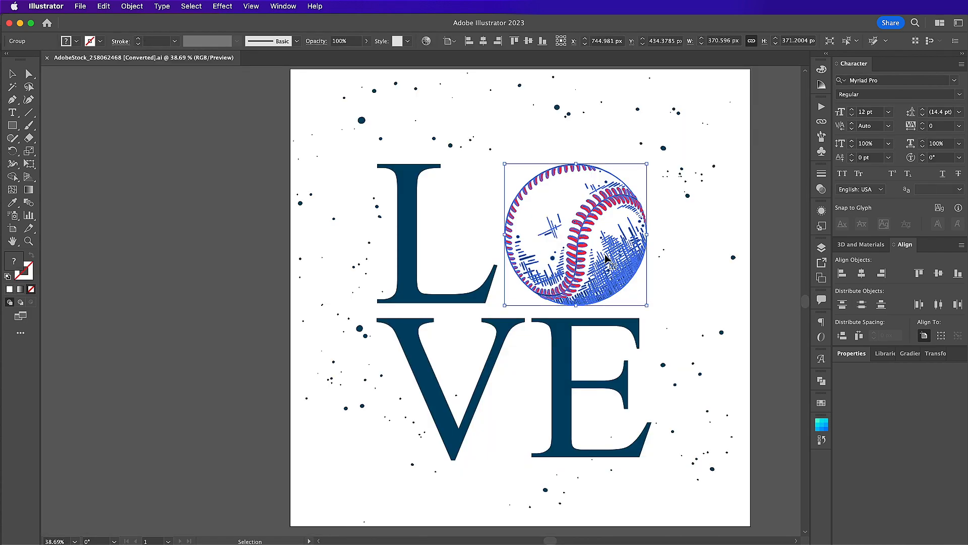
drag(605, 258, 216, 253)
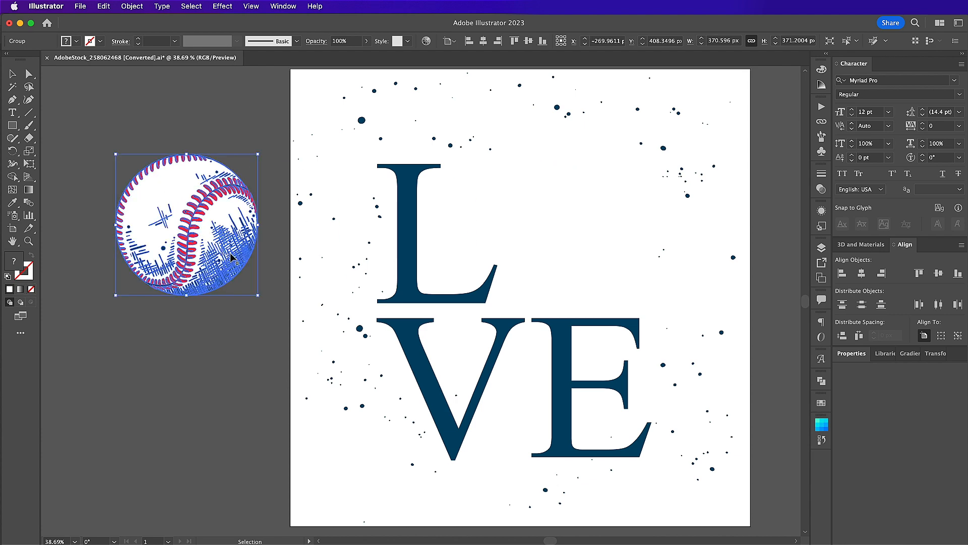
double_click(217, 253)
drag(230, 257, 230, 313)
key(ctrl+z)
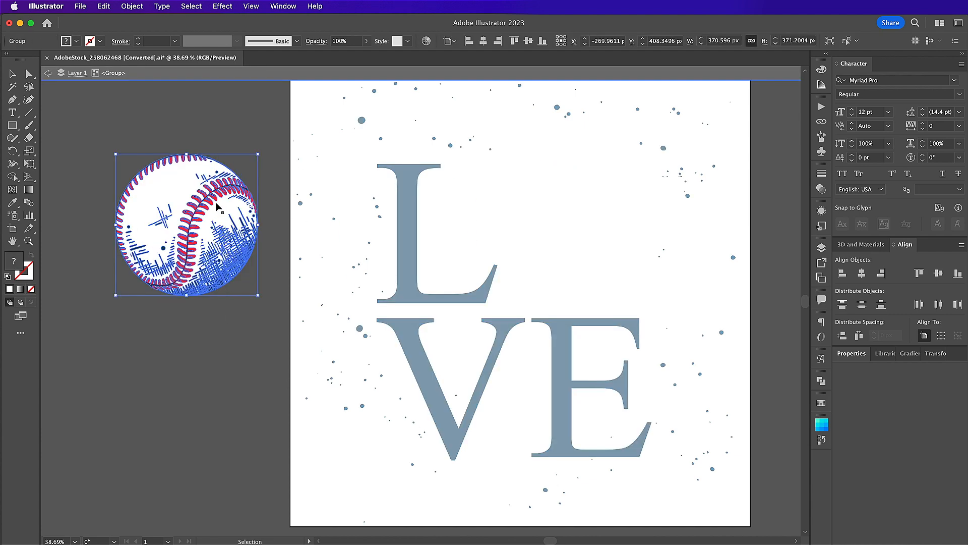
- Separate the red stitching and navy shading group from the baseball, delete it, and leave isolation mode
double_click(218, 258)
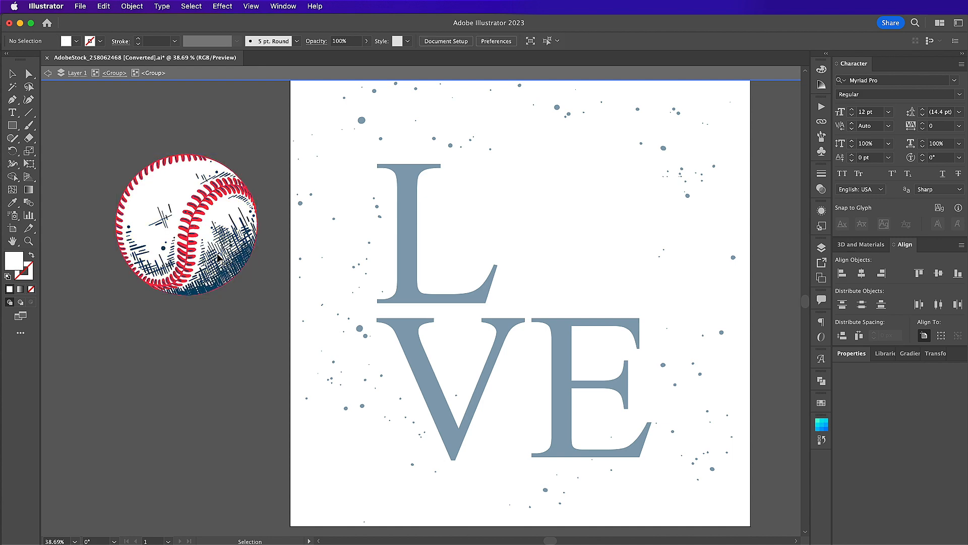
drag(217, 253, 199, 410)
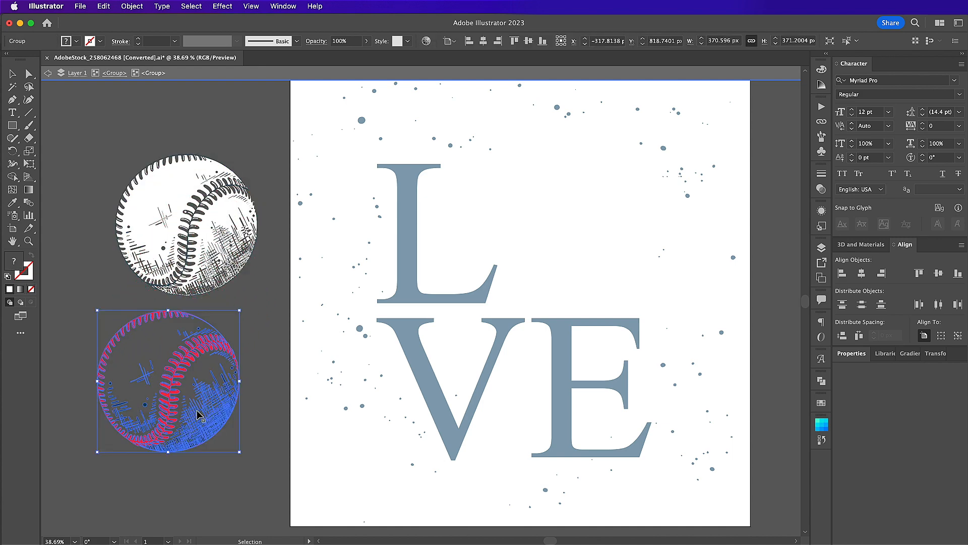
key(Delete)
double_click(222, 373)
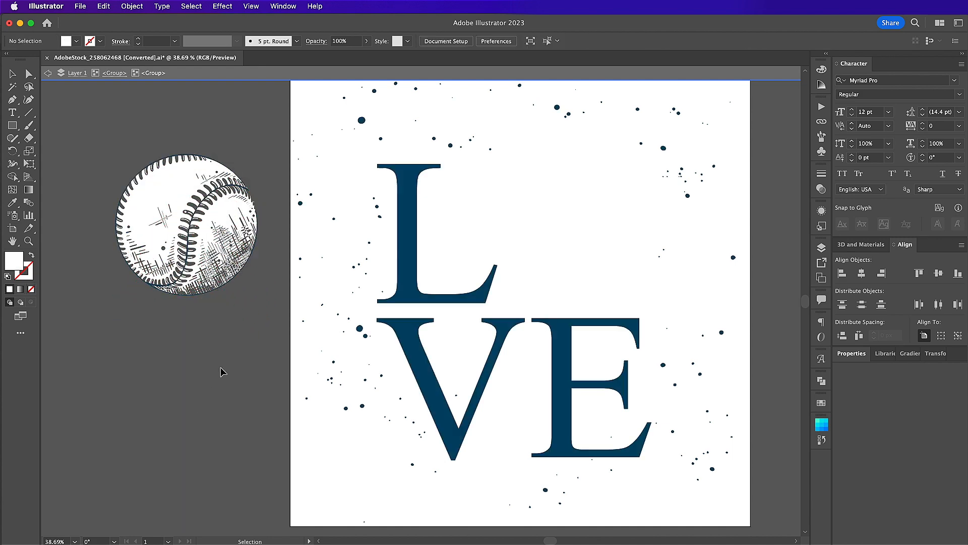
- Delete the dark blue outline and seam path from inside the baseball group and leave isolation mode
click(206, 248)
key(super+1)
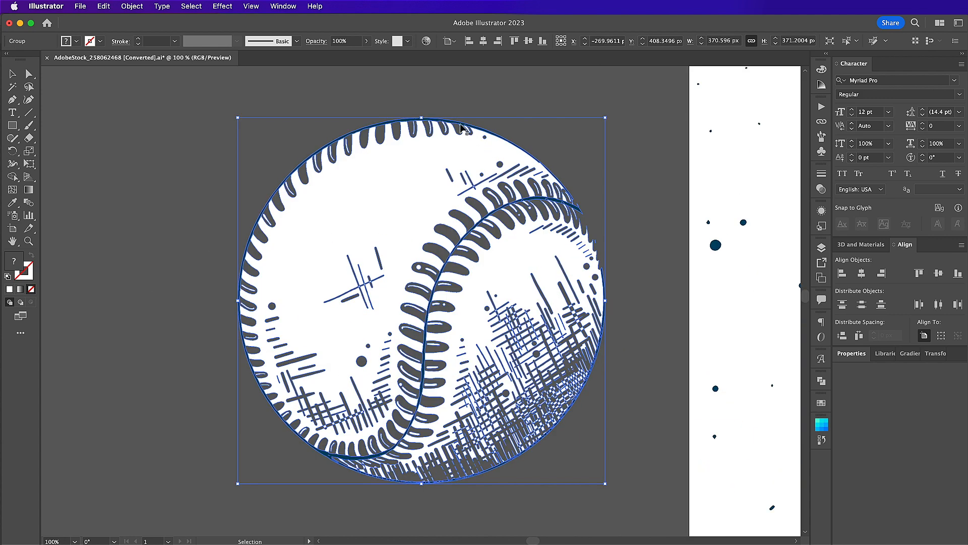
double_click(459, 126)
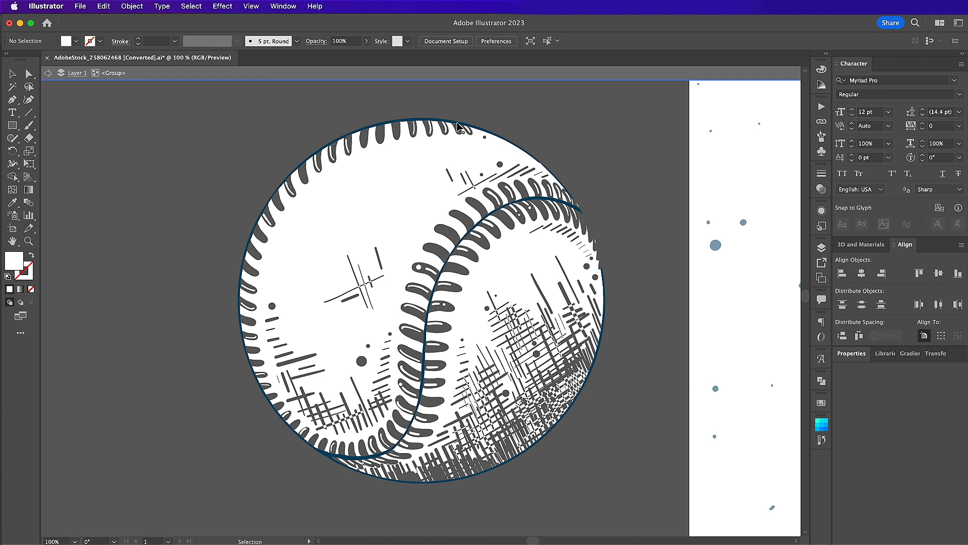
key(Delete)
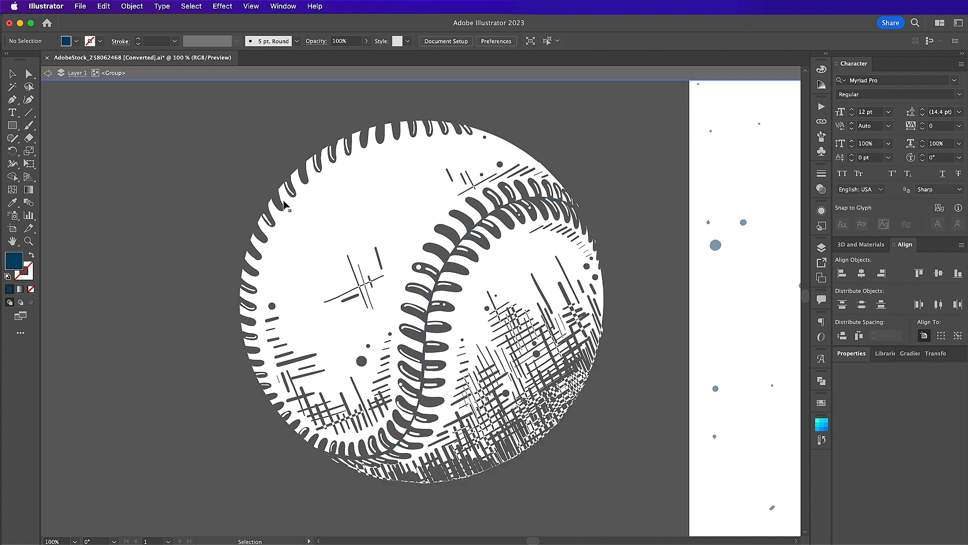
double_click(241, 192)
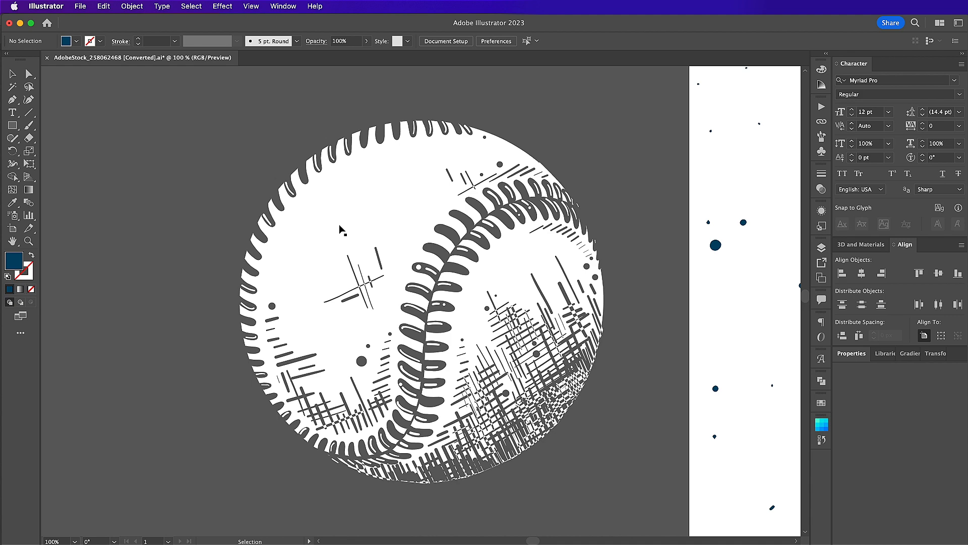
- Copy the white baseball group, switch to Photoshop, and paste it into the Guardians document as a Smart Object
click(351, 244)
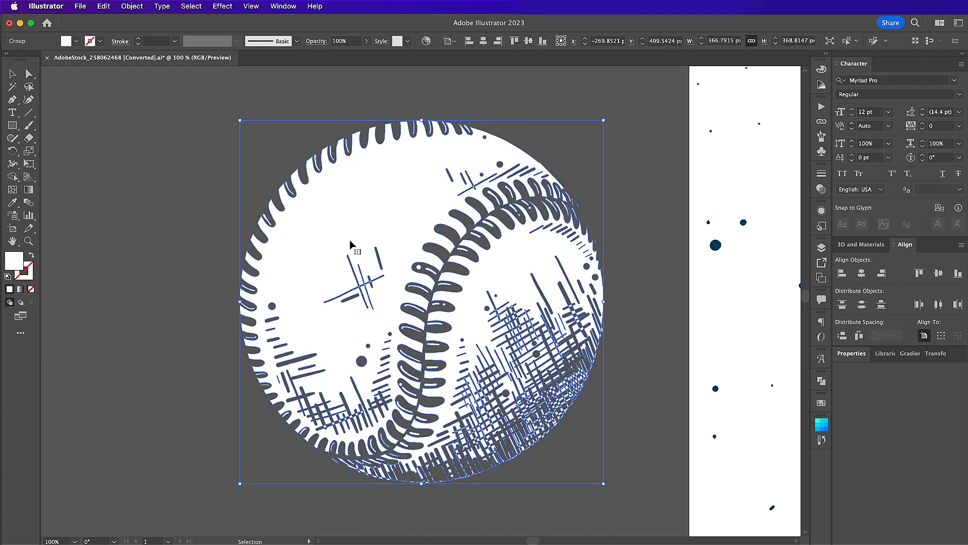
mouse_move(447, 538)
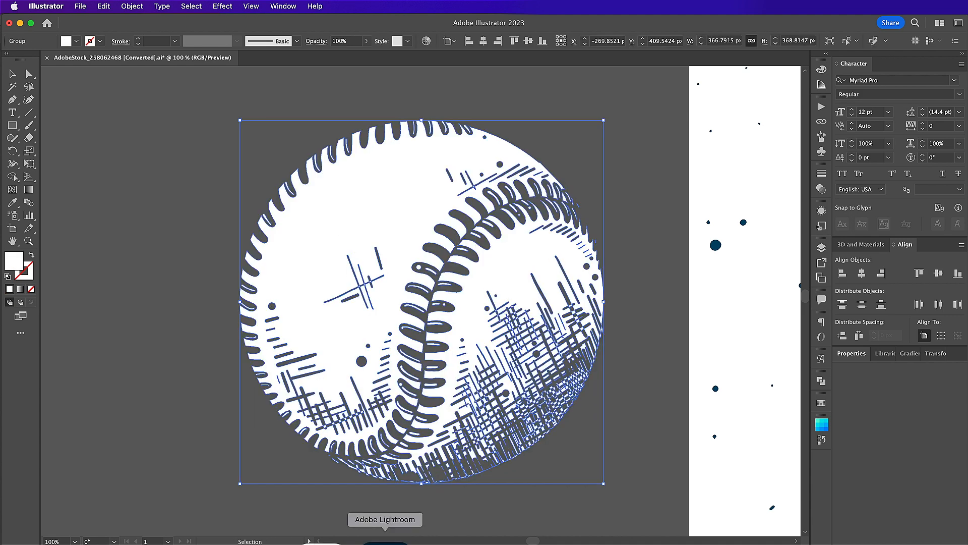
click(447, 539)
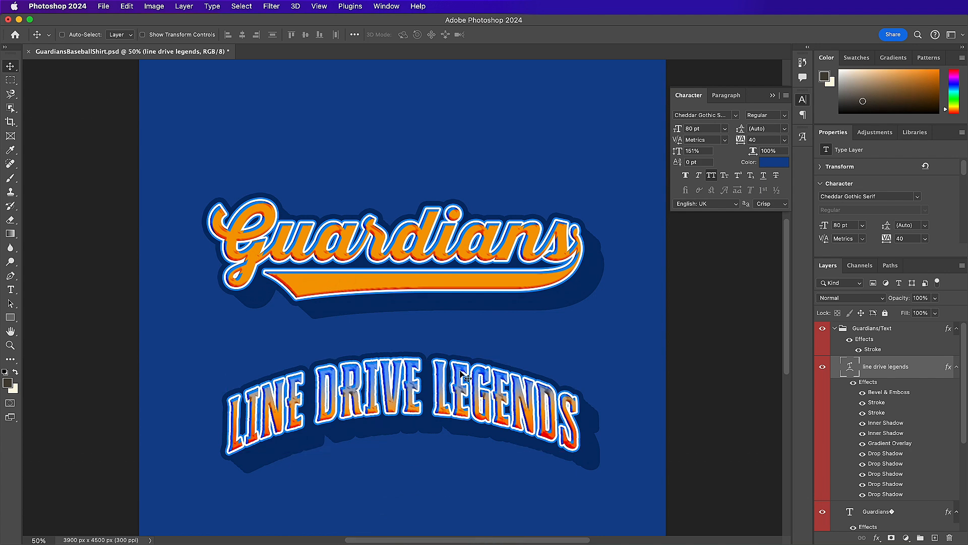
click(127, 6)
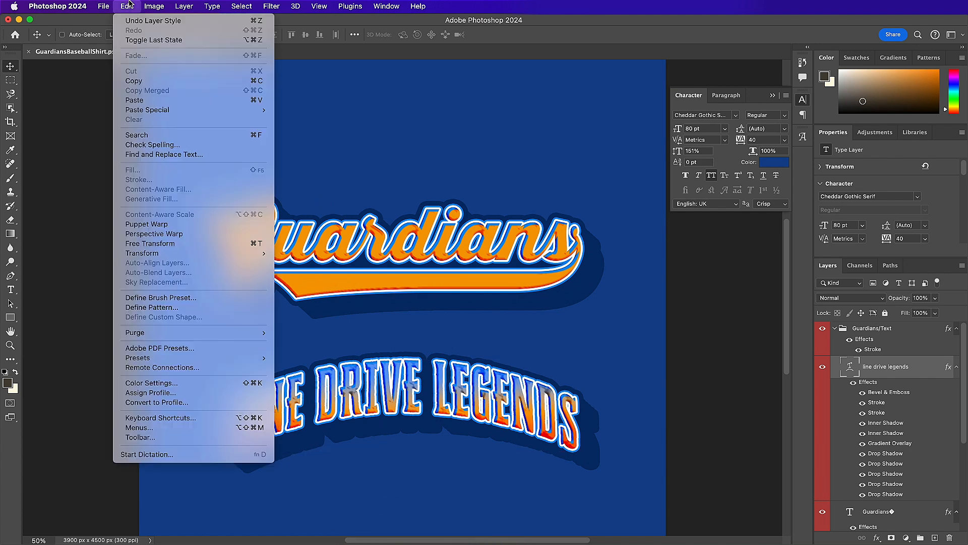
click(151, 100)
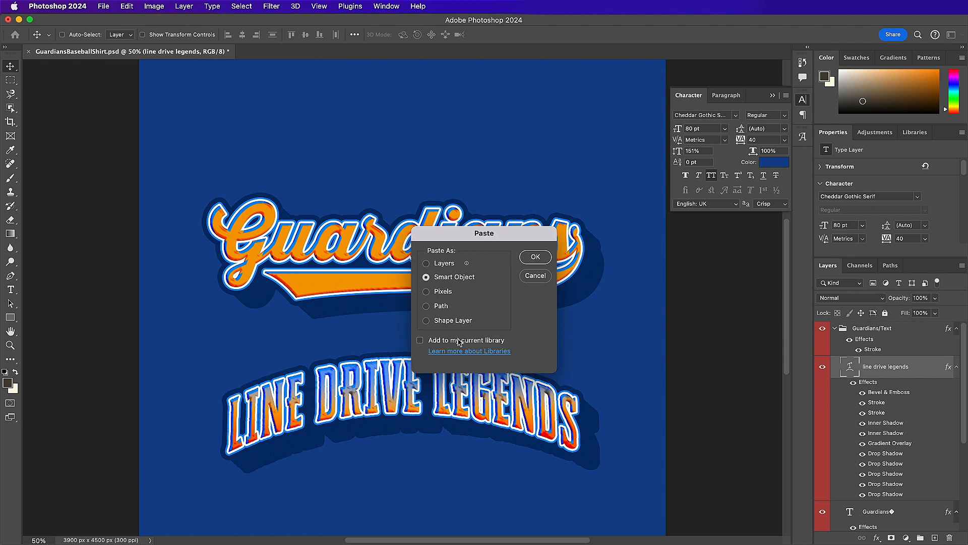
click(535, 257)
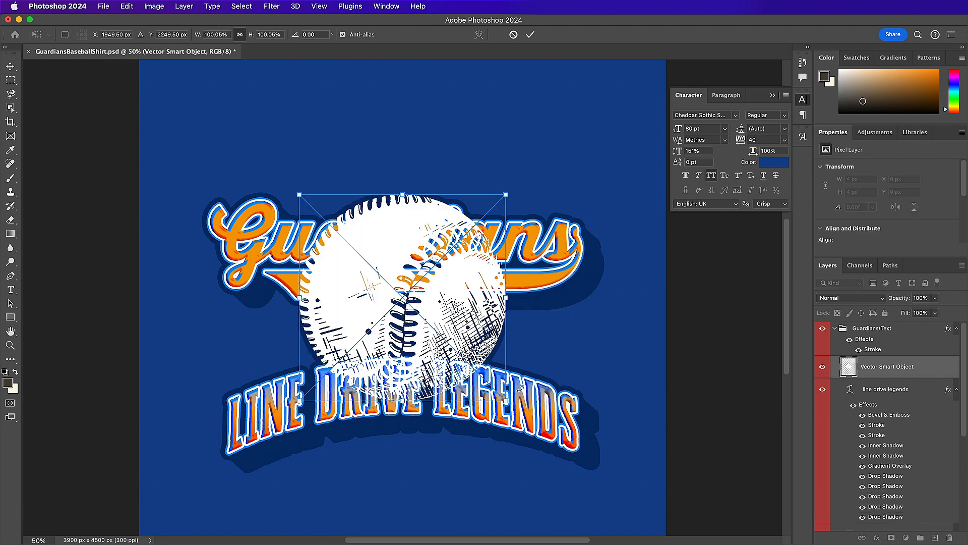
- Scale the pasted baseball down proportionally to about 25% and position it between the Guardians swoosh and the arched text
drag(508, 402, 413, 337)
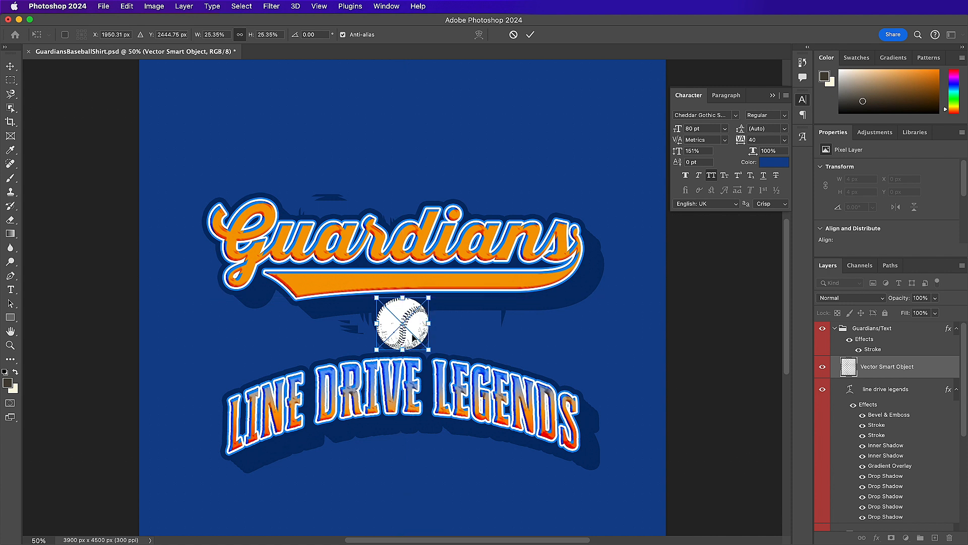
- Commit the placed baseball smart object and rename its layer "Baseball"
key(Return)
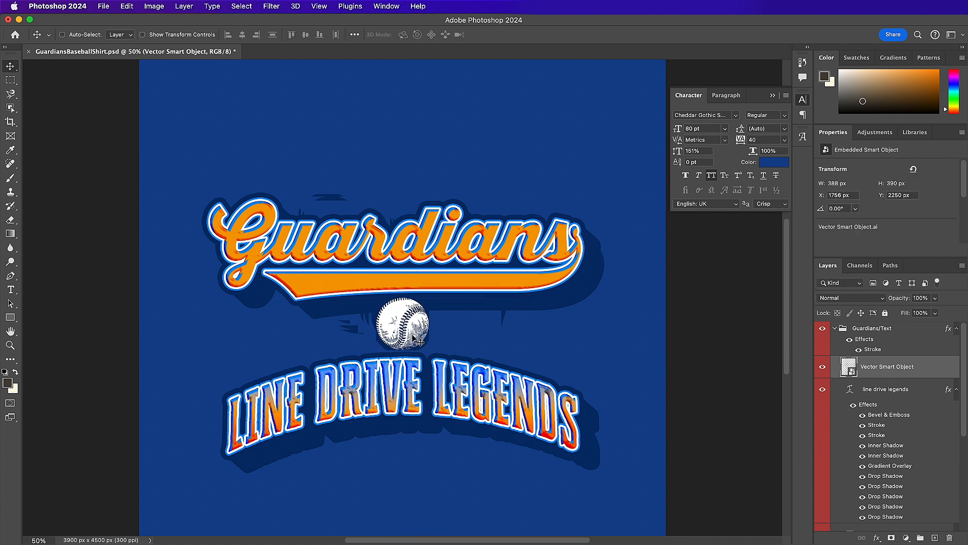
double_click(878, 367)
text(Baseball)
key(Return)
click(824, 367)
click(823, 368)
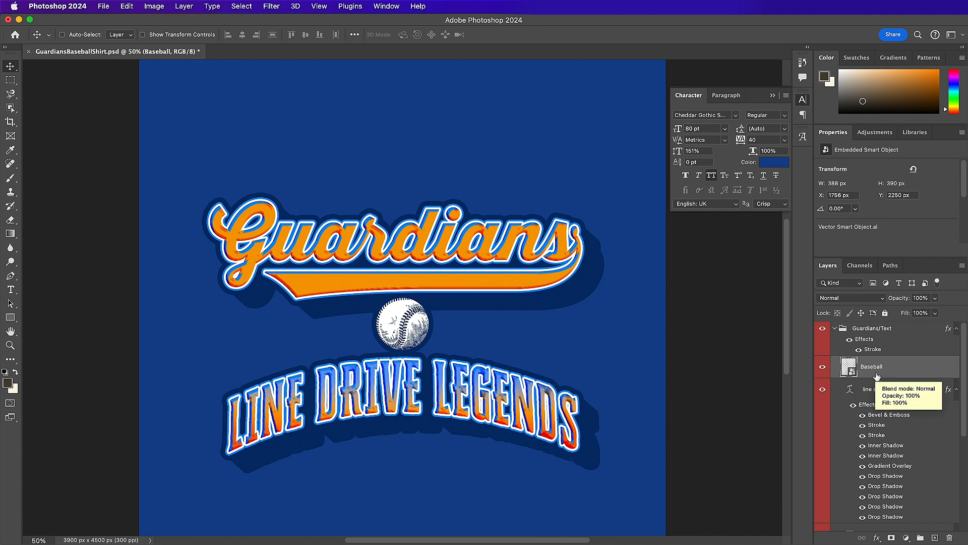
- Add a 36 px outside stroke in navy 052d6a to the Baseball layer
double_click(902, 370)
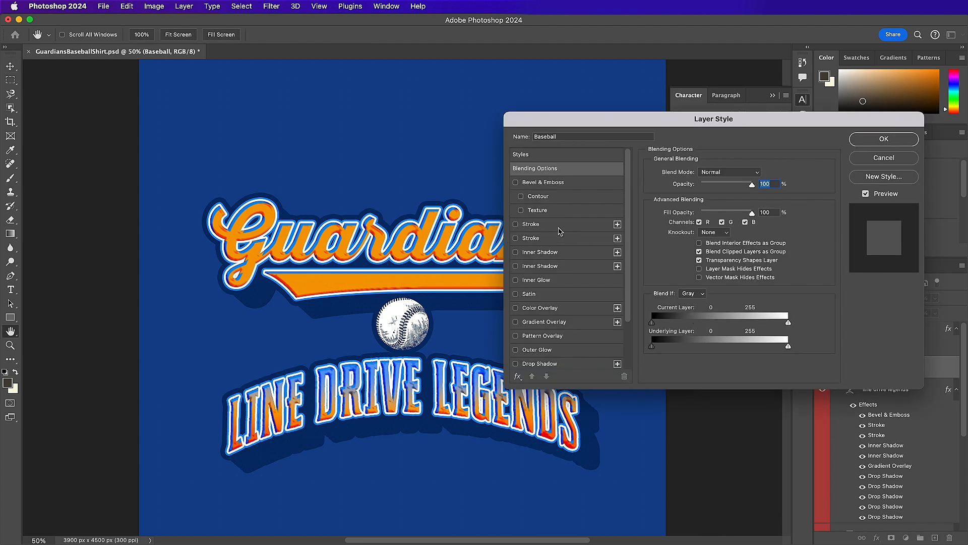
click(560, 231)
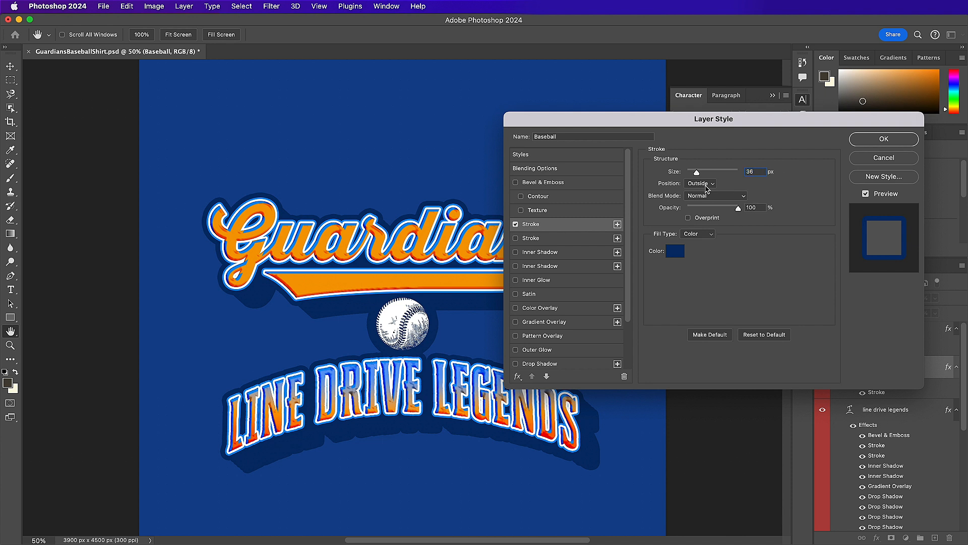
click(674, 251)
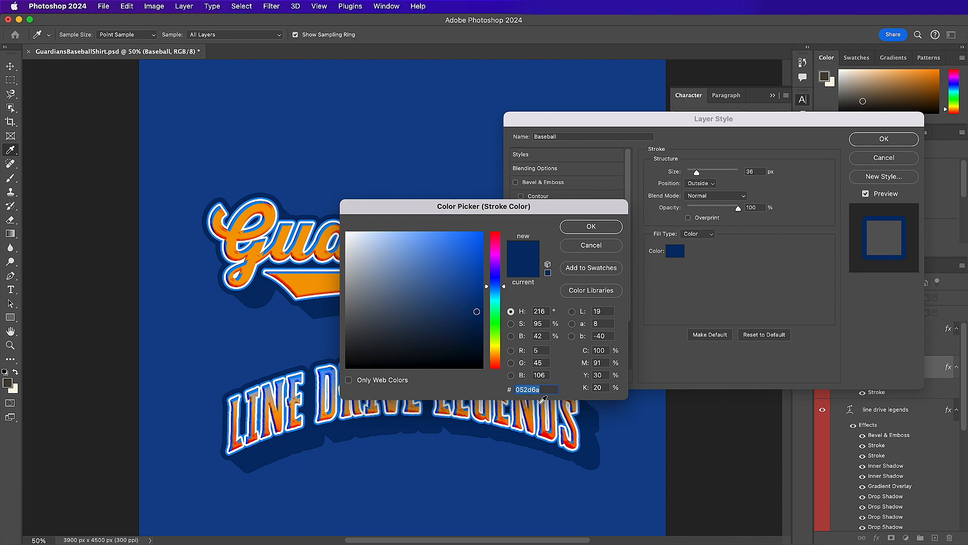
click(591, 227)
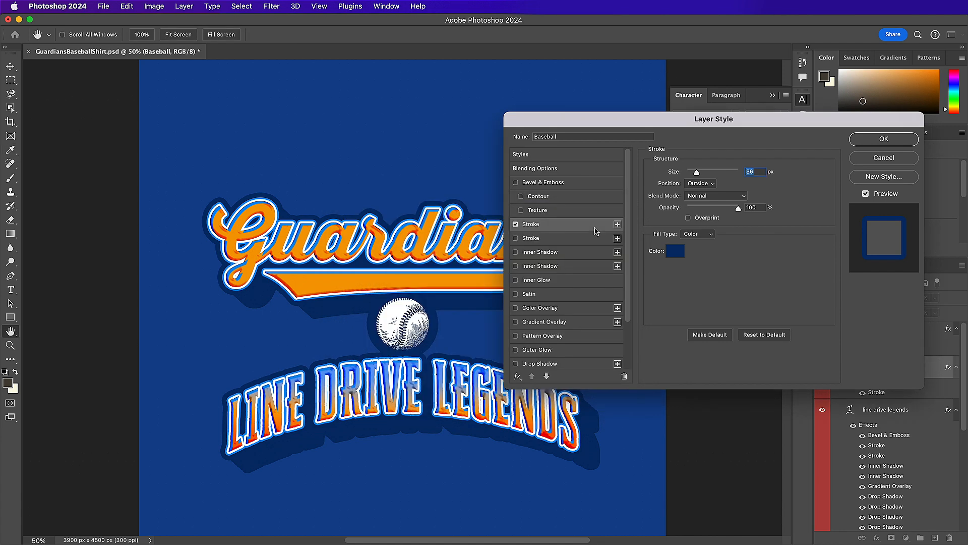
click(862, 142)
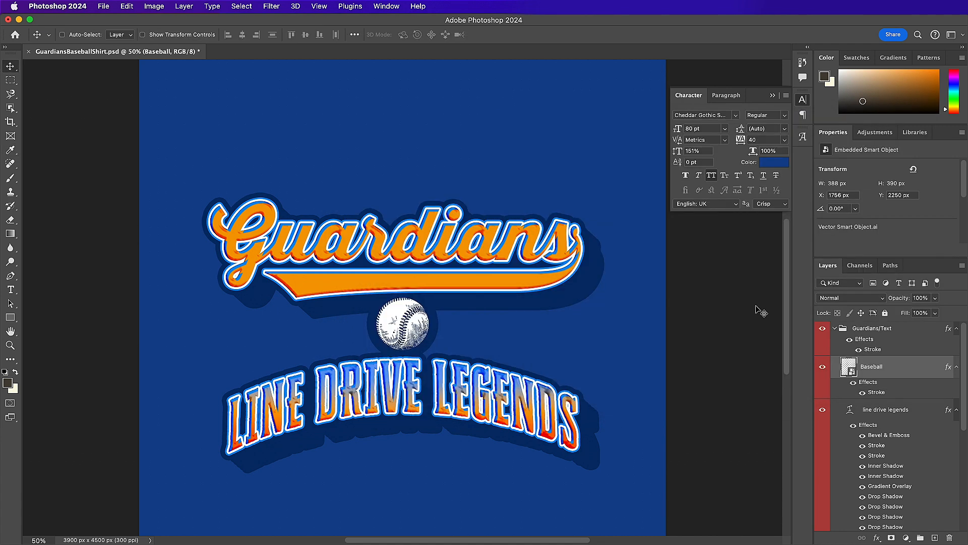
- Switch to Illustrator and open AdobeStock_383148630.ai from the Assets folder
click(409, 539)
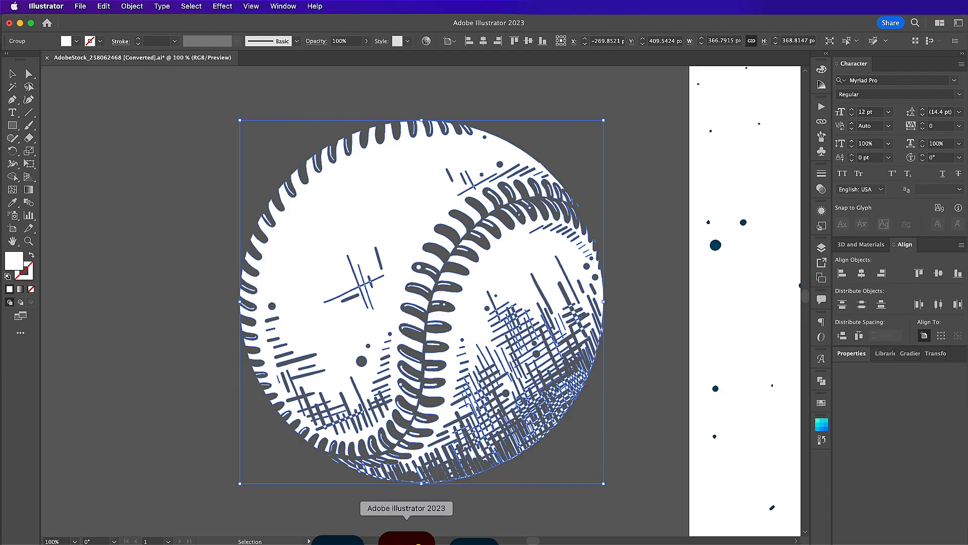
click(83, 9)
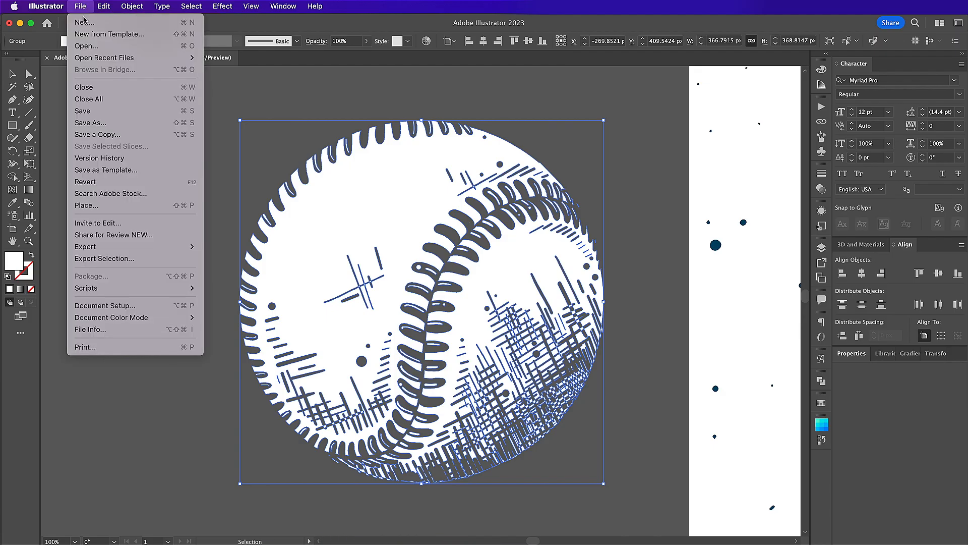
click(86, 42)
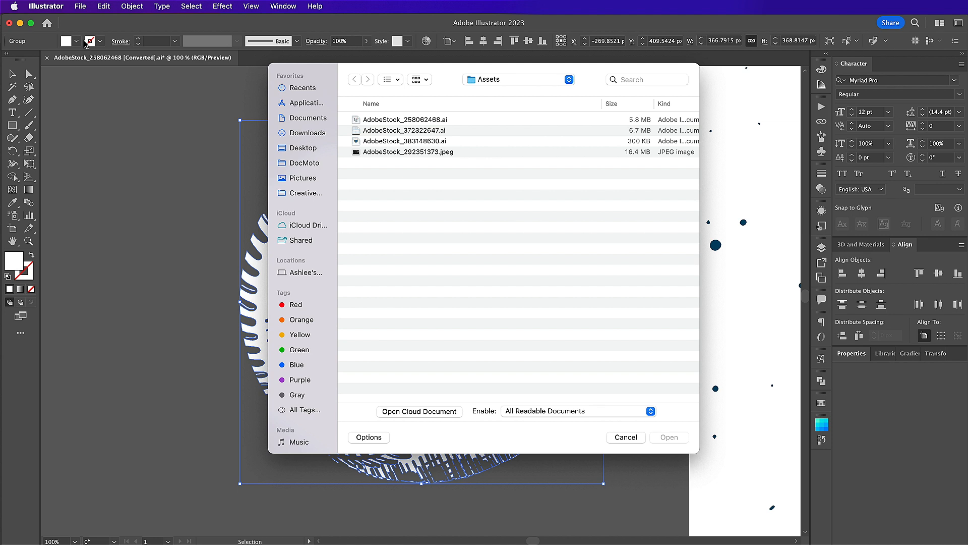
double_click(367, 142)
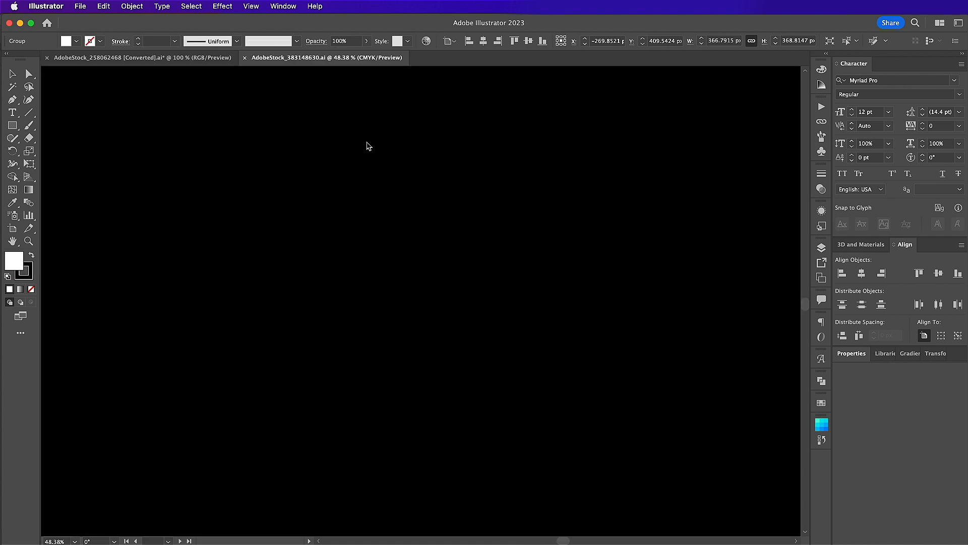
scroll(353, 272, left, 3)
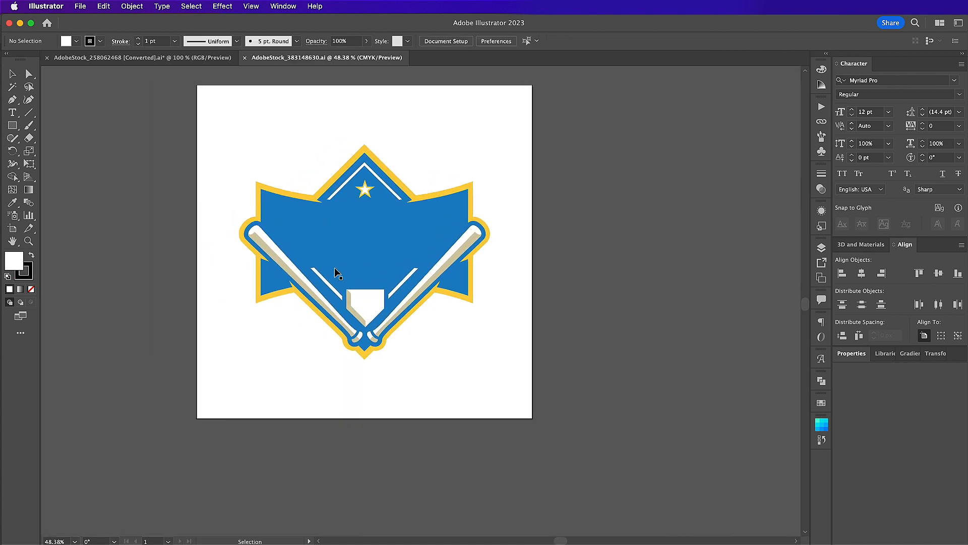
- Isolate the beige shading path of the badge's left bat and fill it with orange df8f26
click(276, 260)
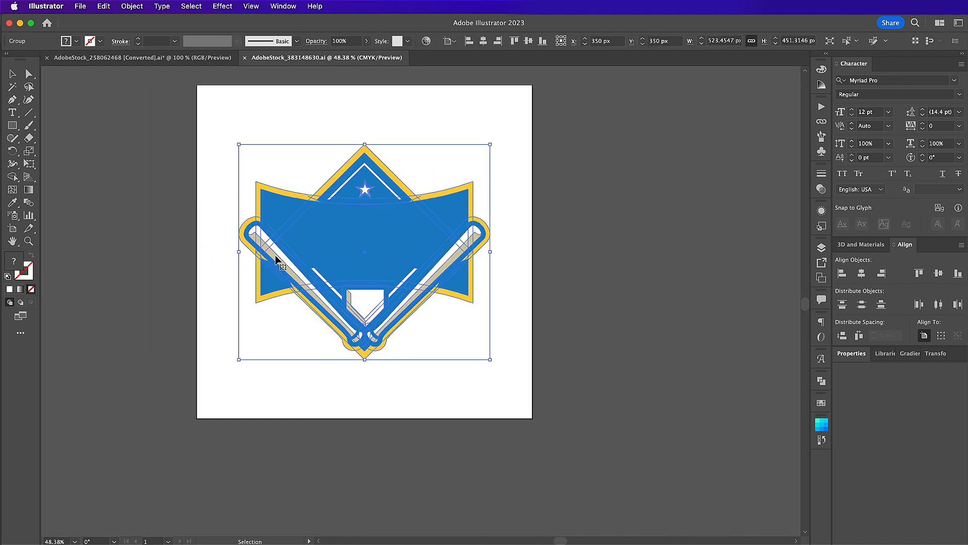
double_click(275, 260)
click(276, 260)
double_click(276, 260)
click(276, 260)
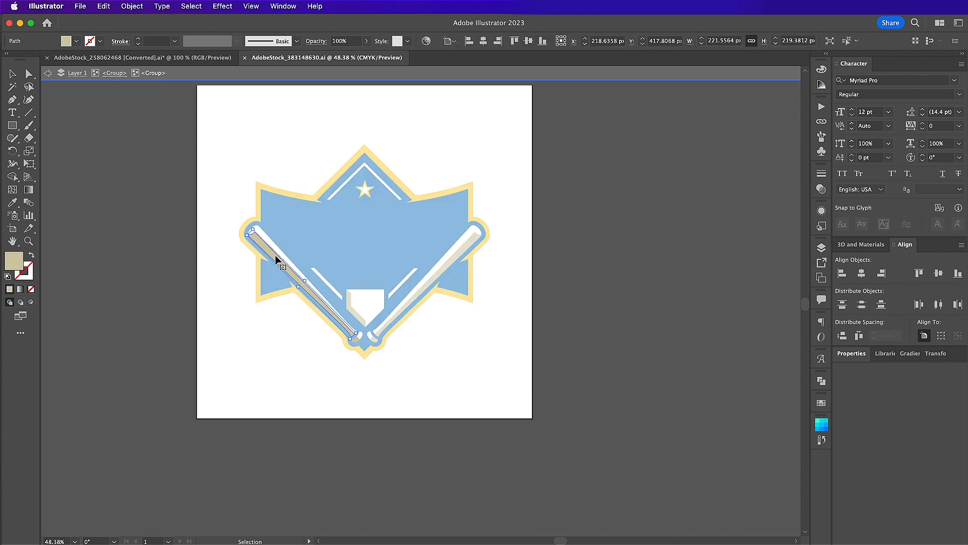
double_click(12, 260)
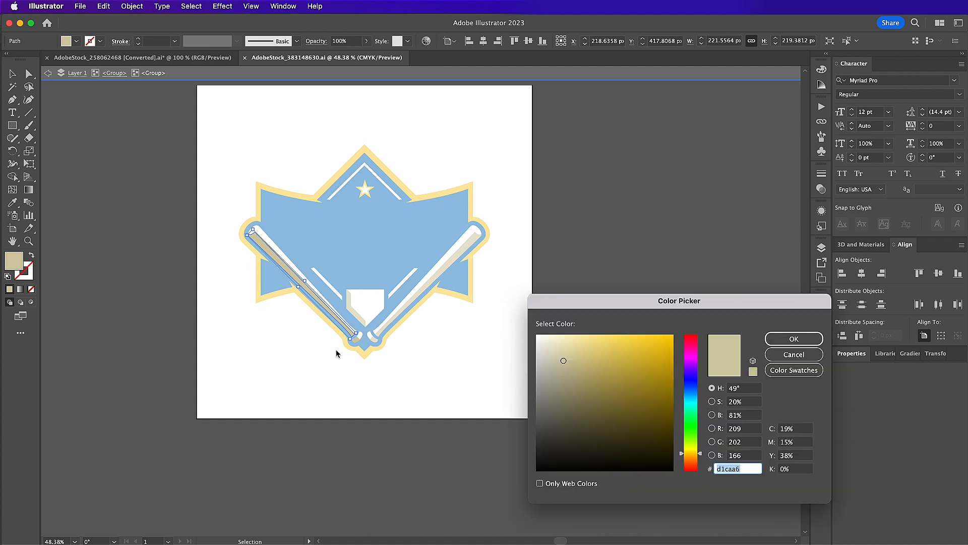
text(df8f26)
key(Return)
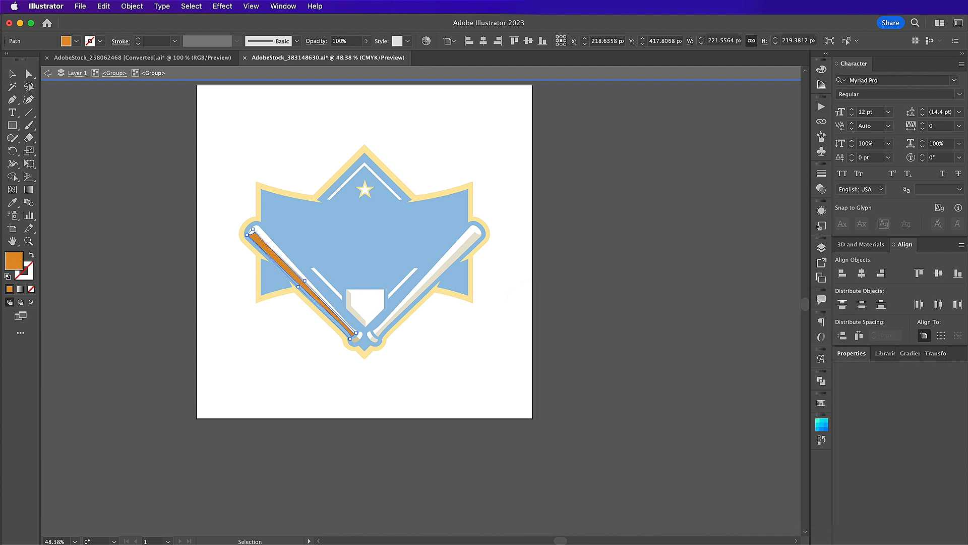
- Check the fill colour of the left bat's light body shape
click(285, 258)
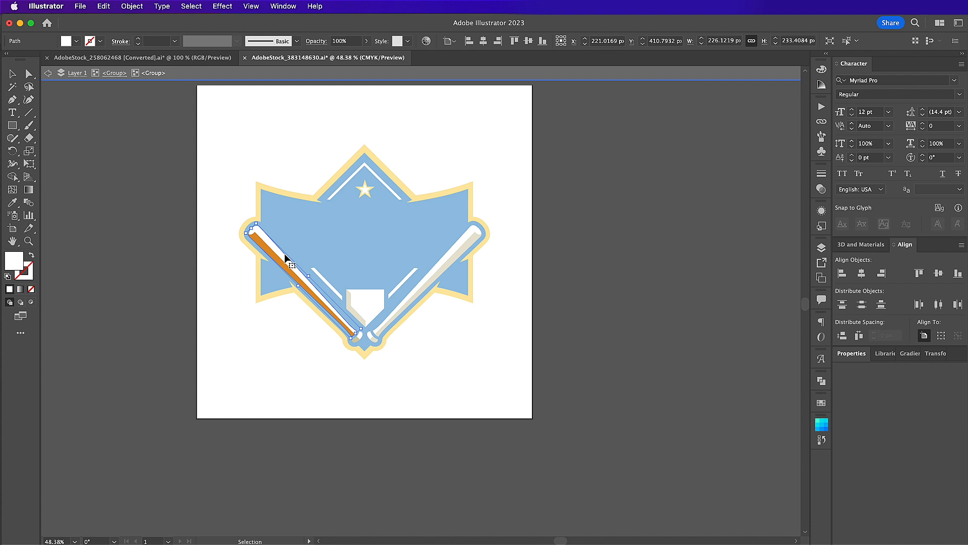
double_click(17, 263)
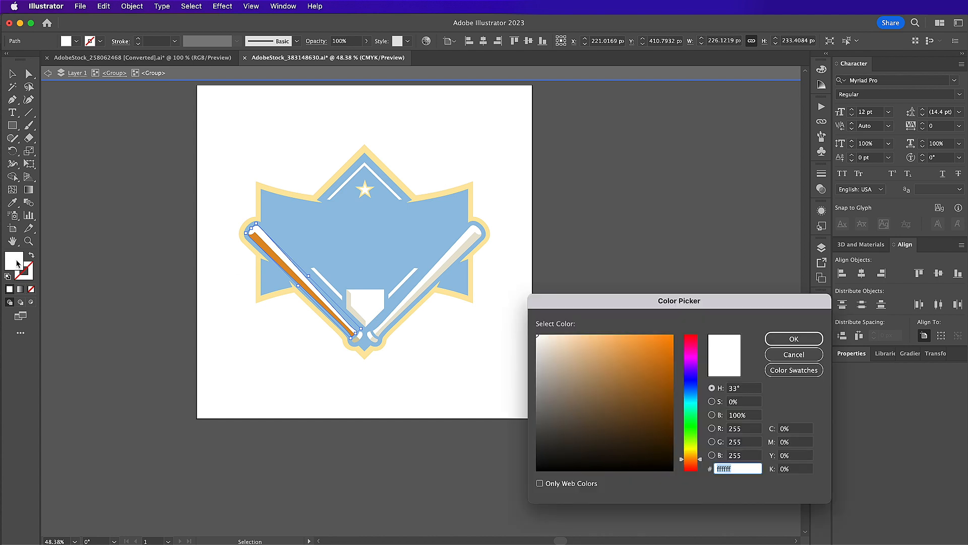
click(779, 339)
- Recolour the beige shading on the left bat's knob with the orange sampled from the bat's shading
key(super+equal)
key(super+equal)
key(super+equal)
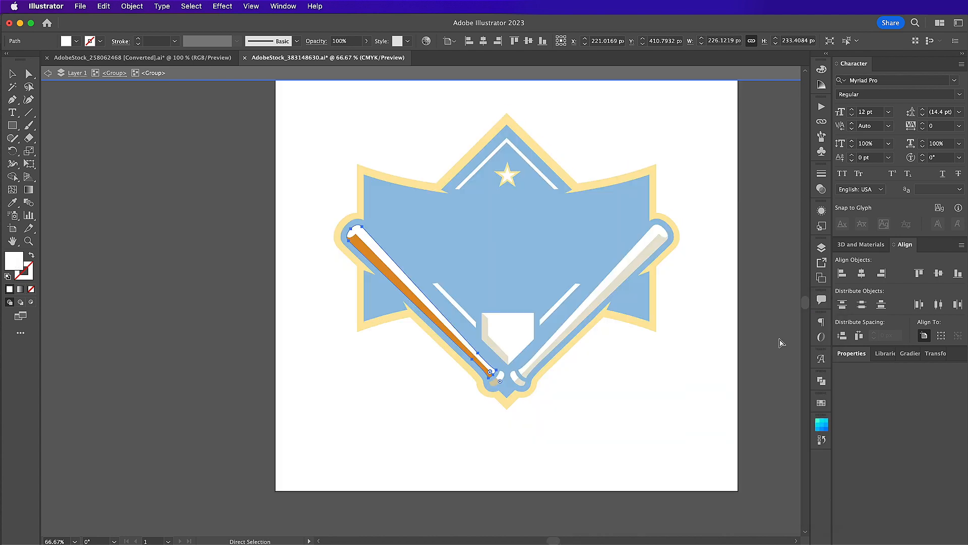
click(586, 486)
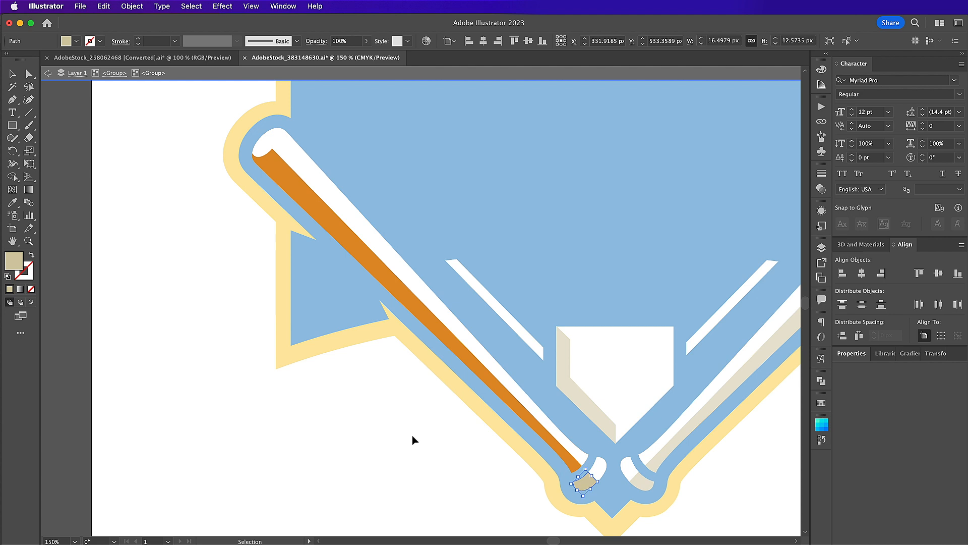
click(13, 202)
click(300, 182)
click(12, 74)
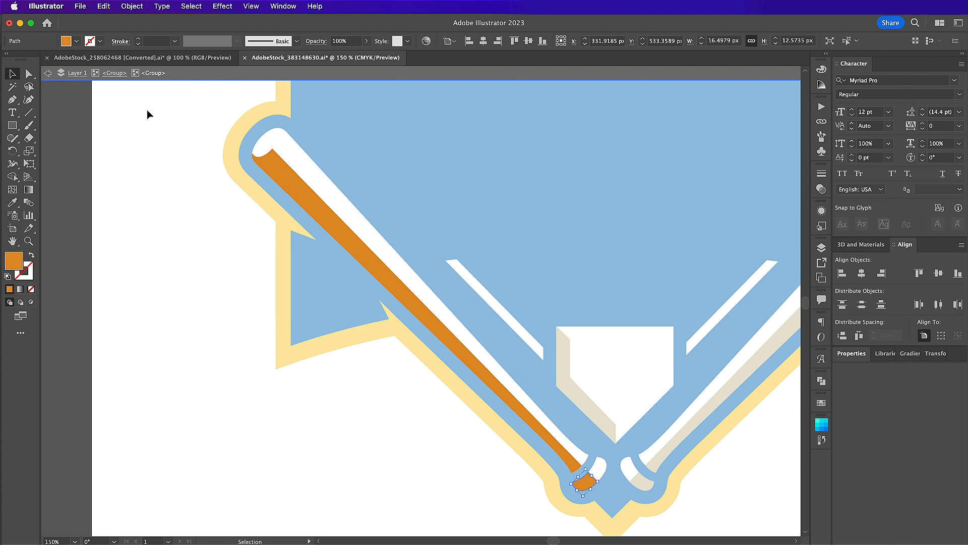
- Copy all parts of the left bat and paste them as a Smart Object into the Photoshop shirt design
drag(230, 127, 623, 504)
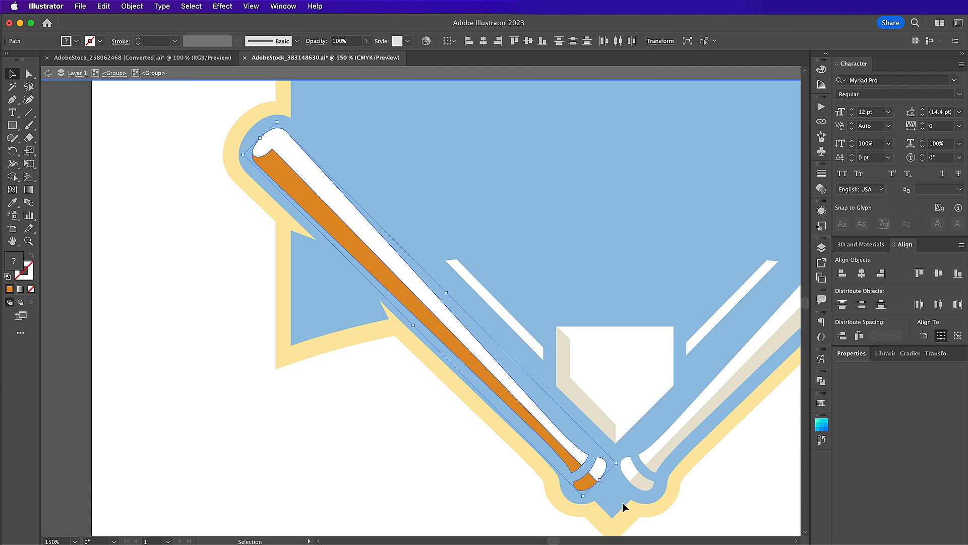
click(438, 532)
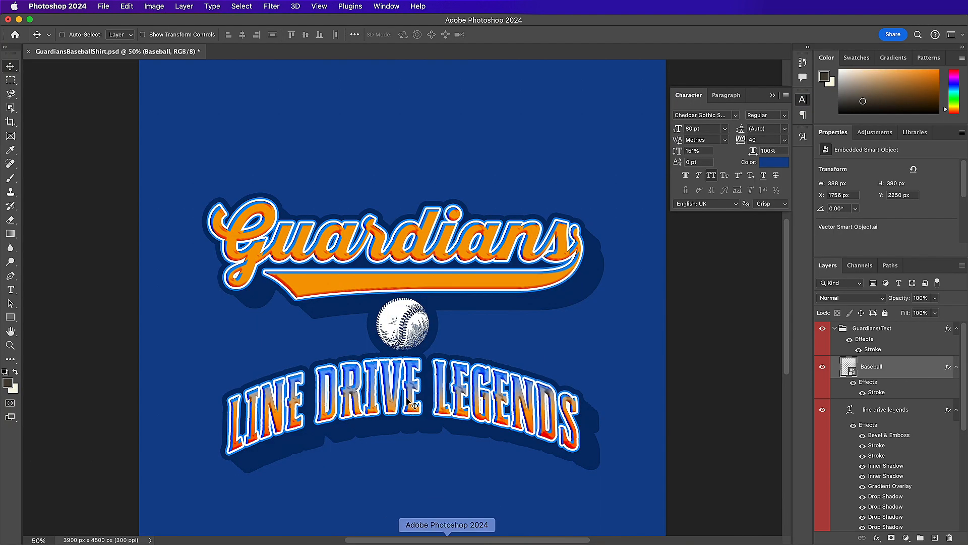
key(super+v)
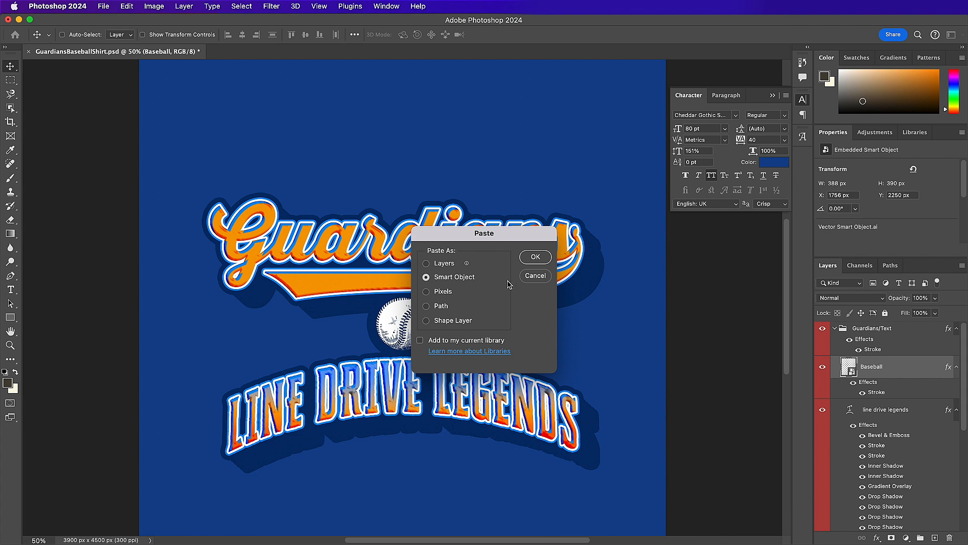
click(536, 257)
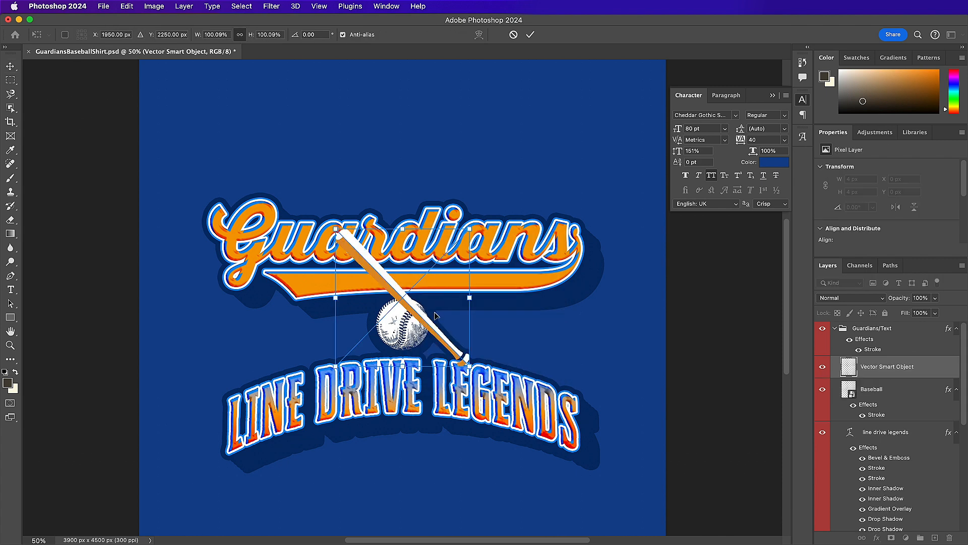
- Scale the pasted bat to 92.10%, rotate it to -25.86°, and position it diagonally across the baseball below the swoosh
drag(318, 317, 318, 335)
drag(402, 314, 360, 313)
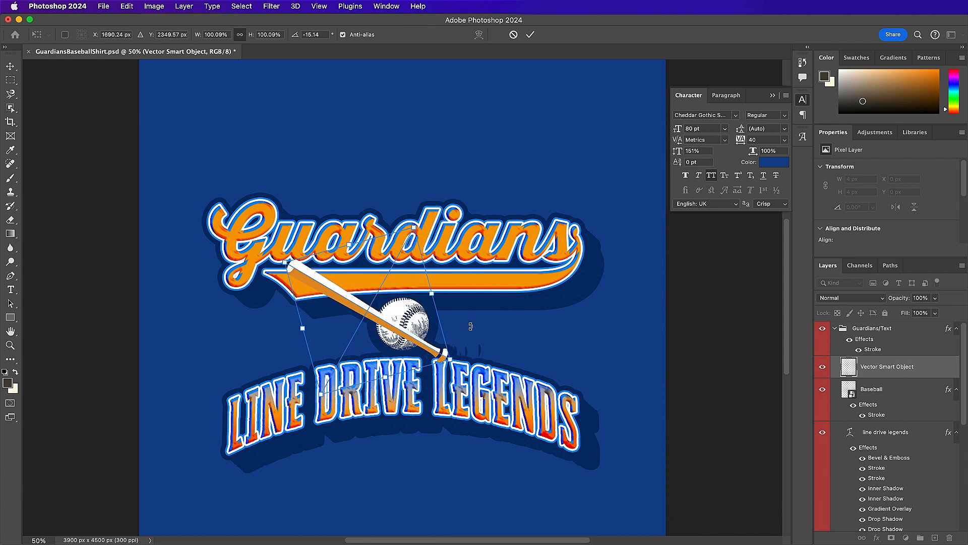
drag(471, 327, 469, 318)
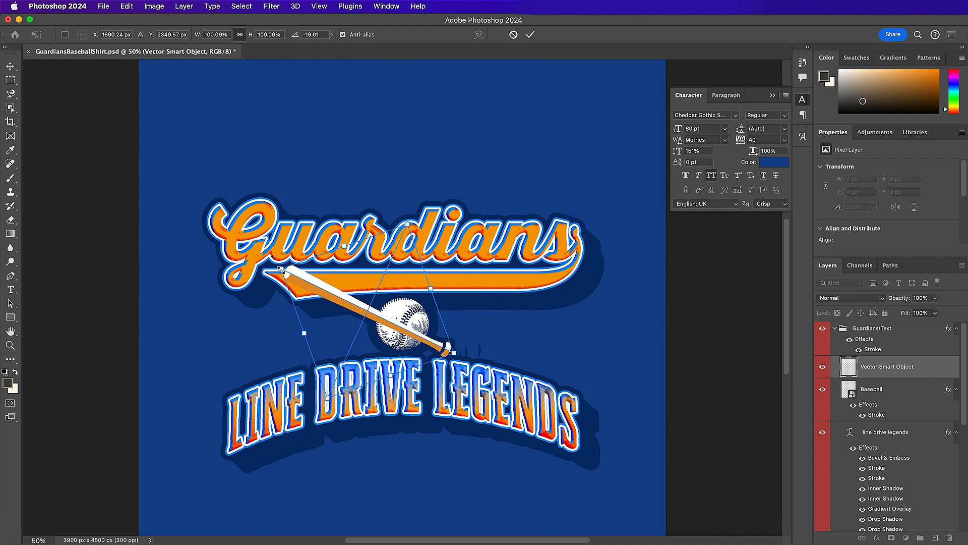
drag(281, 270, 295, 276)
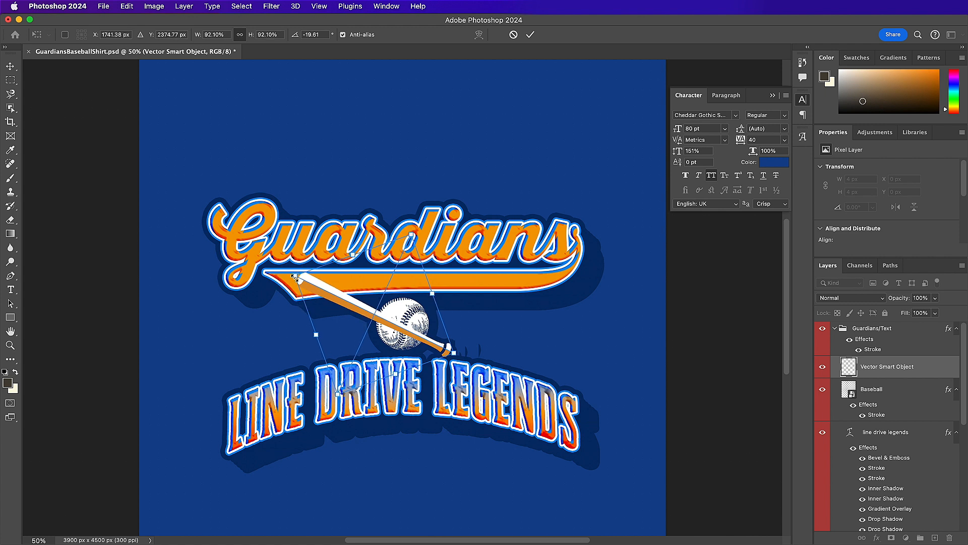
drag(331, 301, 313, 311)
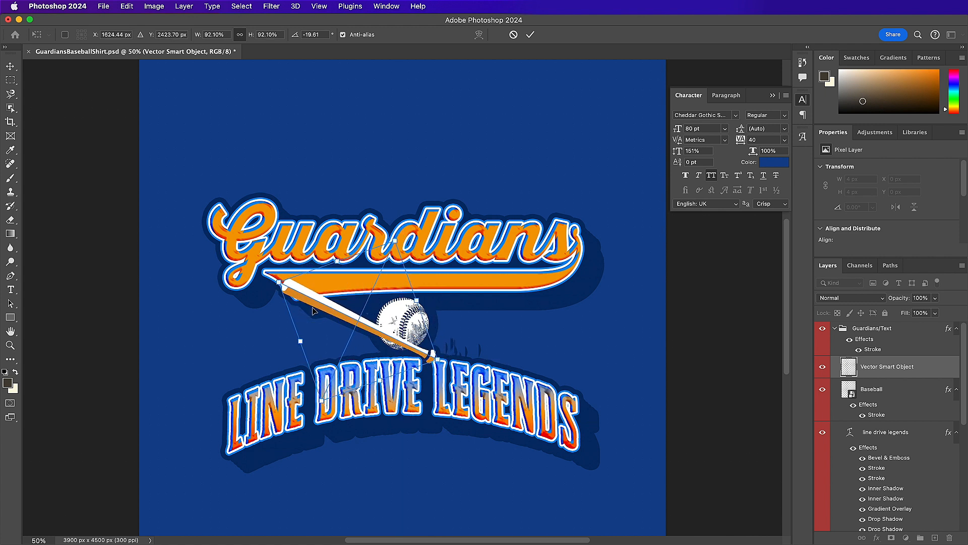
mouse_move(453, 344)
mouse_down()
mouse_move(452, 323)
mouse_move(454, 334)
mouse_up()
mouse_move(374, 334)
mouse_down()
mouse_move(378, 321)
mouse_move(385, 326)
mouse_up()
key(Return)
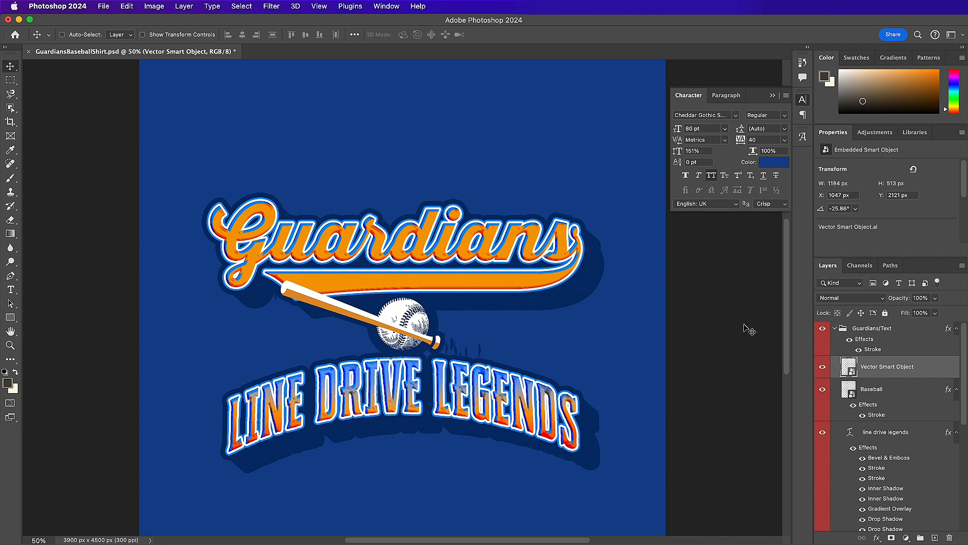
- Rename the pasted bat's smart object layer "Baseball Bat"
click(822, 368)
click(822, 367)
double_click(890, 369)
text(Baseball Bat)
key(Return)
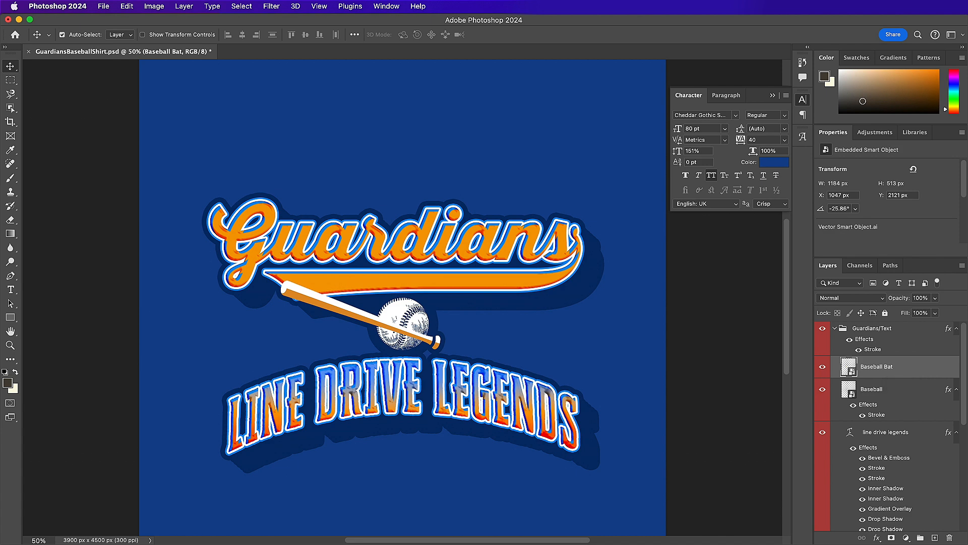
- Duplicate the Baseball Bat layer, flip the copy horizontally and move it so the two bats cross behind the ball's centre
key(super+j)
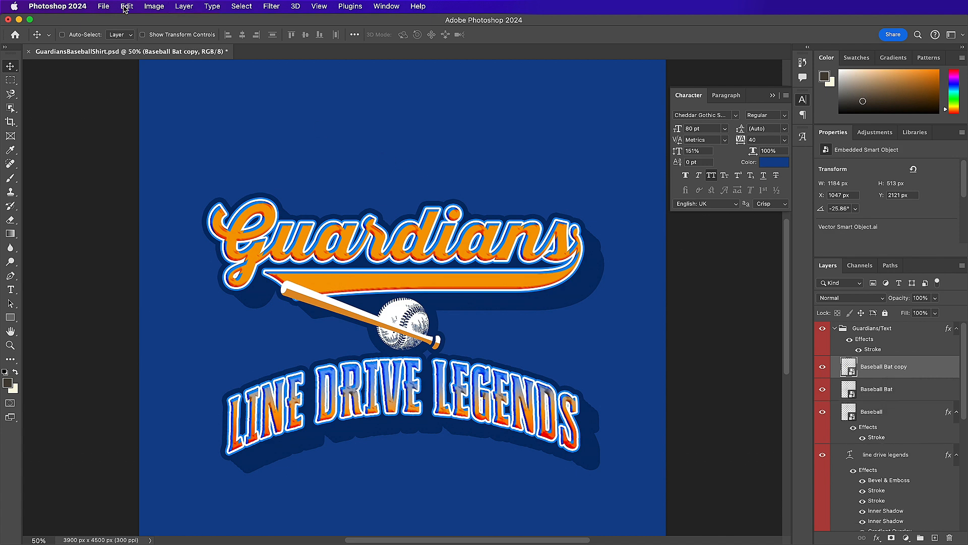
click(125, 7)
mouse_move(216, 253)
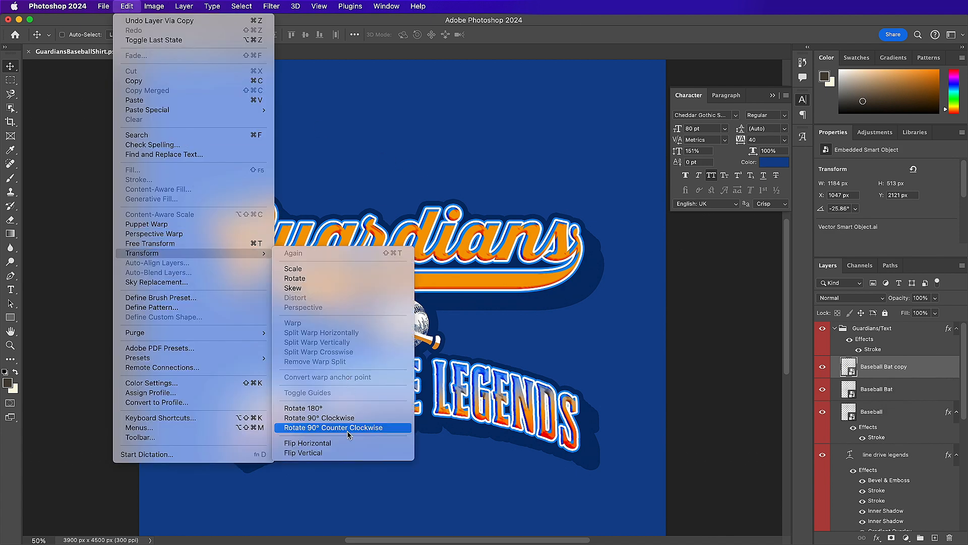
click(347, 444)
drag(299, 344, 380, 359)
- Move both bat layers beneath the Baseball layer and select the Baseball Bat layer
shift+click(901, 396)
drag(923, 394, 918, 438)
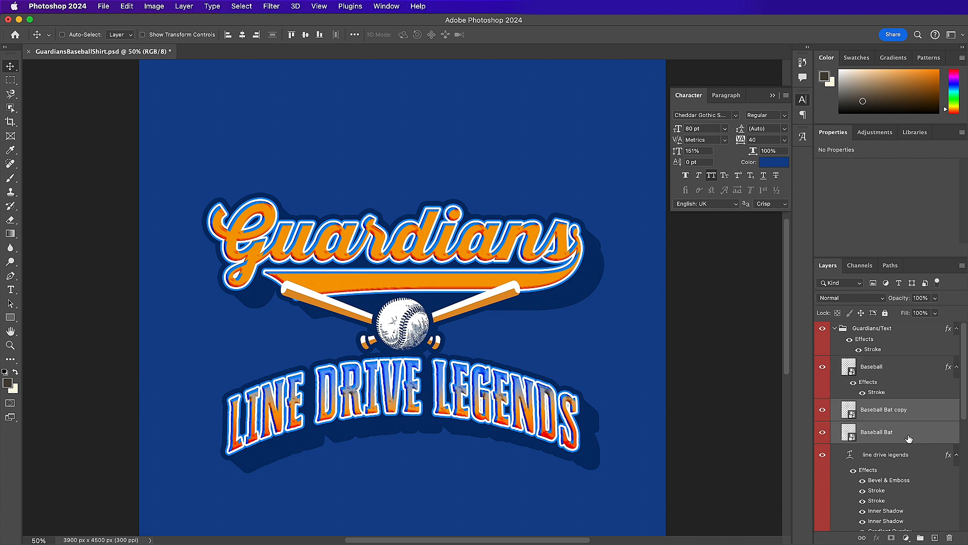
click(908, 437)
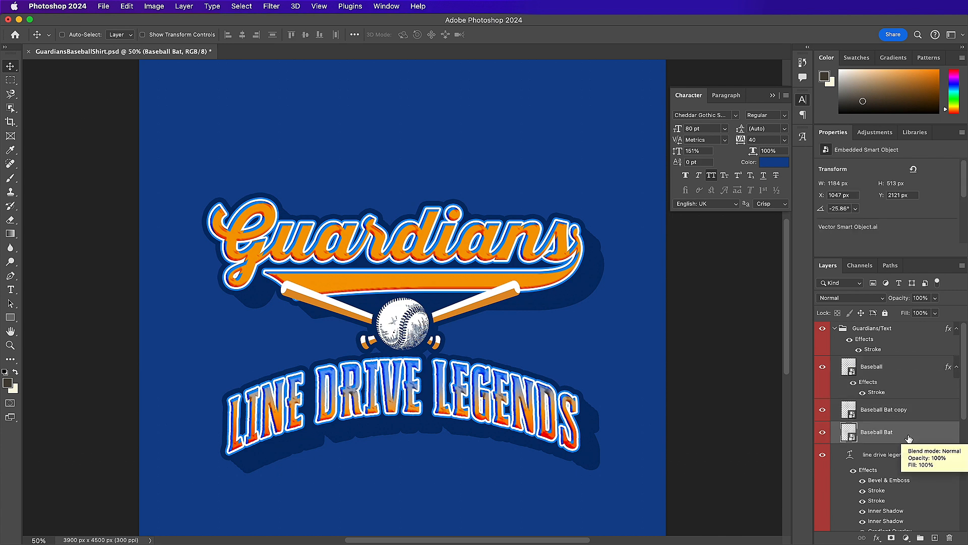
- Copy the Baseball layer's style and paste it onto the Baseball Bat copy and Baseball Bat layers
click(913, 371)
right_click(912, 371)
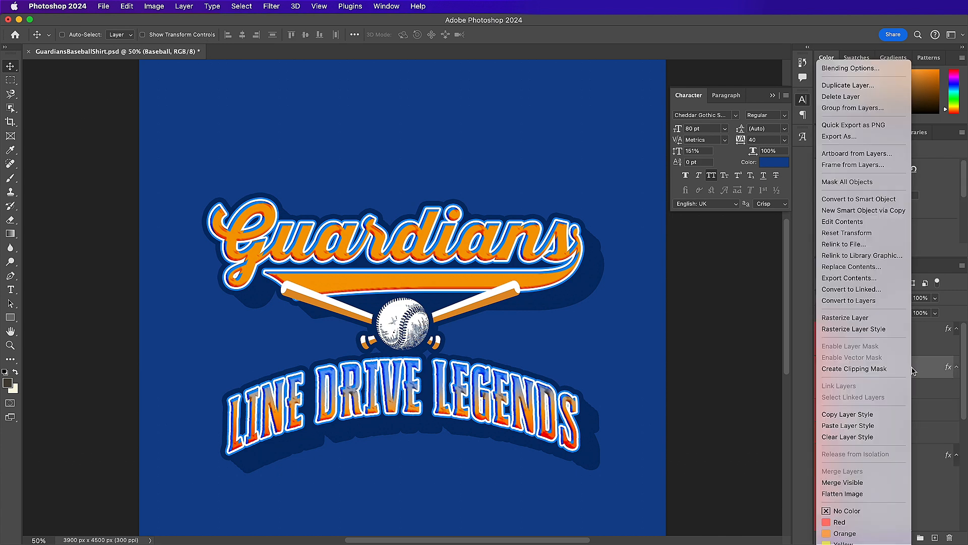
click(860, 413)
click(914, 414)
right_click(913, 414)
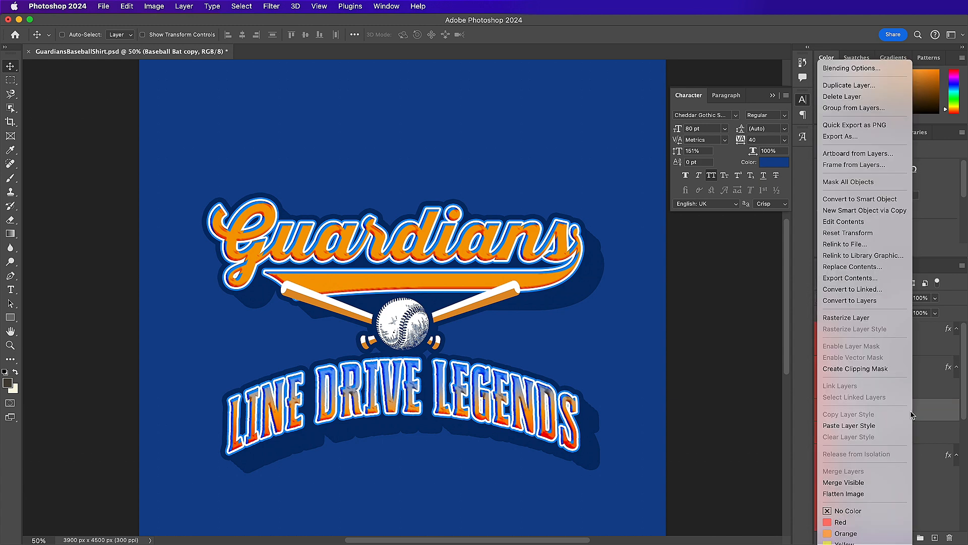
click(883, 426)
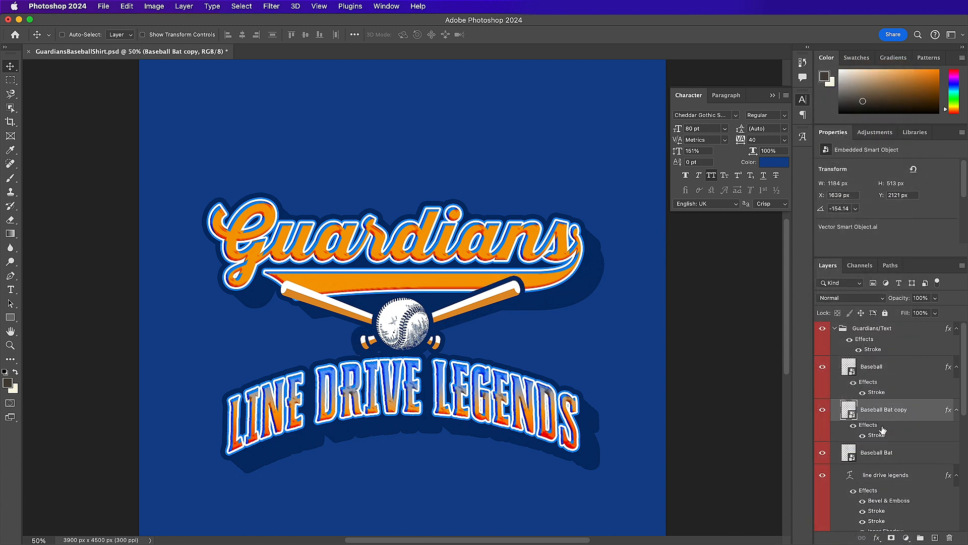
click(913, 452)
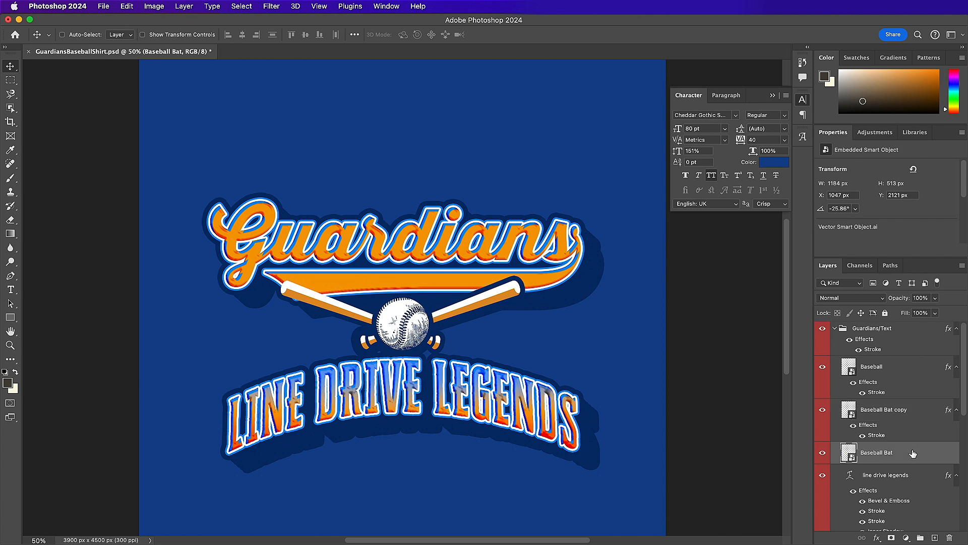
right_click(913, 453)
click(880, 426)
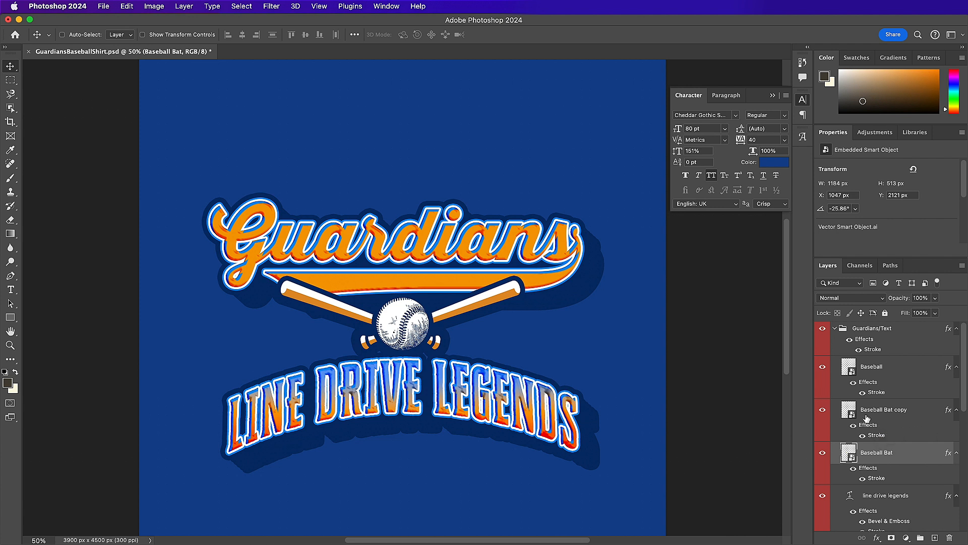
- Collapse the Guardians/Text group with Color Fill 1 selected, and copy the white star from the badge artwork in Illustrator
click(835, 331)
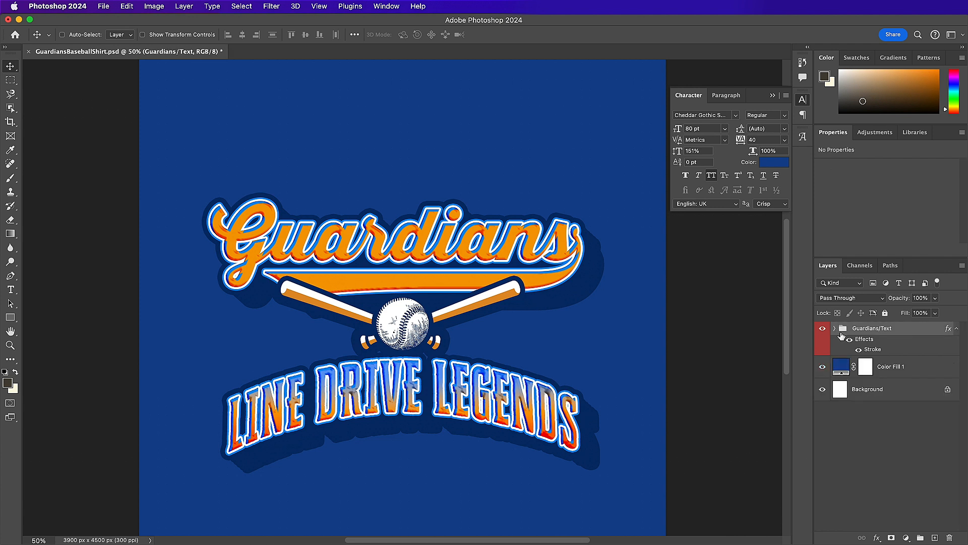
click(899, 369)
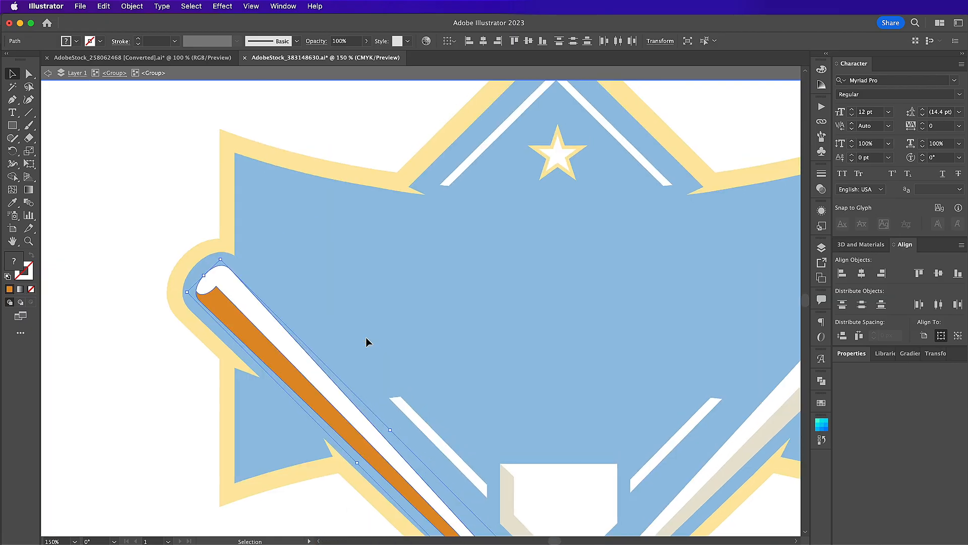
scroll(367, 342, up, 3)
scroll(385, 324, right, 2)
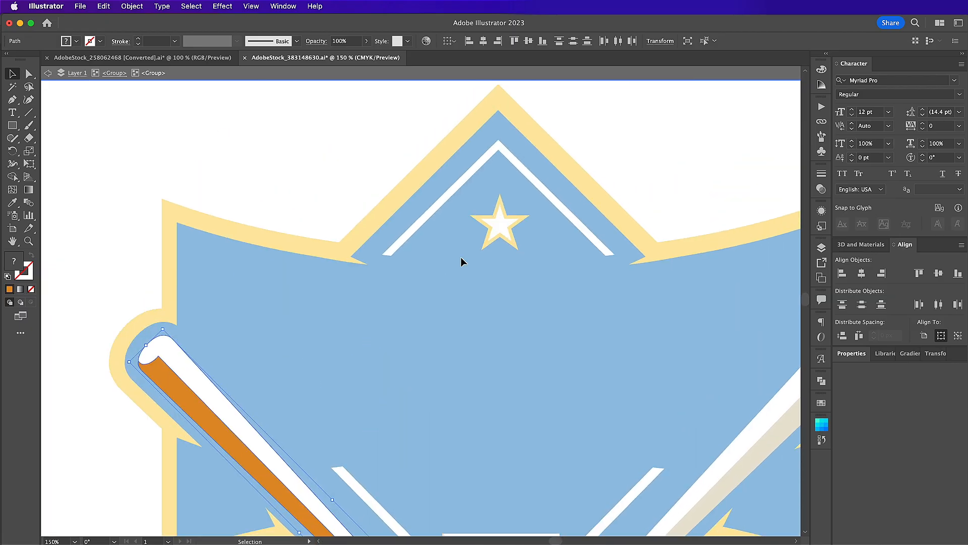
double_click(500, 225)
double_click(500, 225)
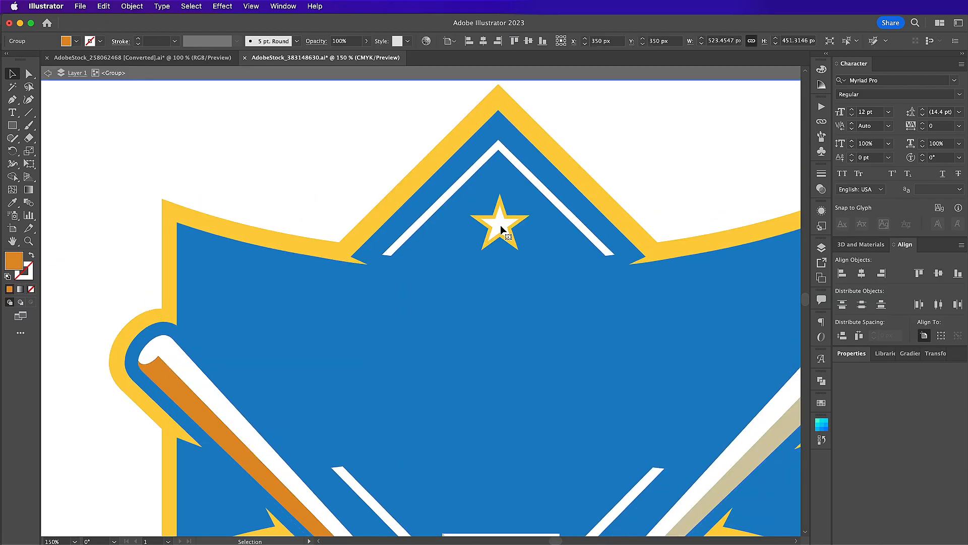
double_click(500, 225)
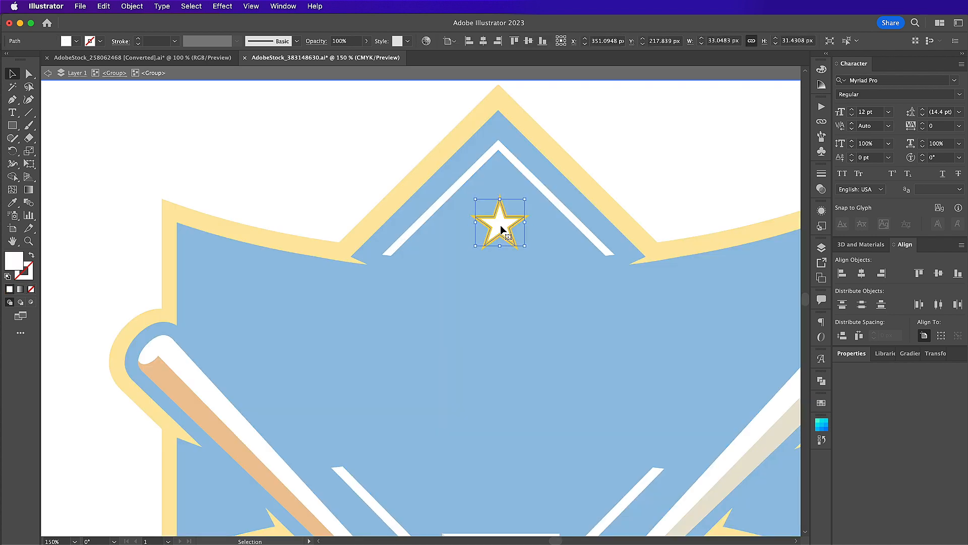
key(super+c)
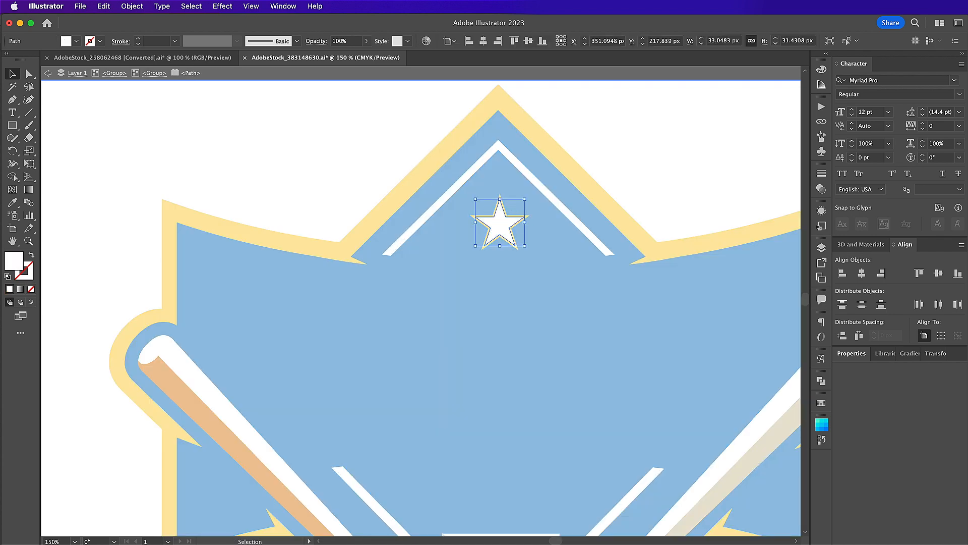
click(427, 538)
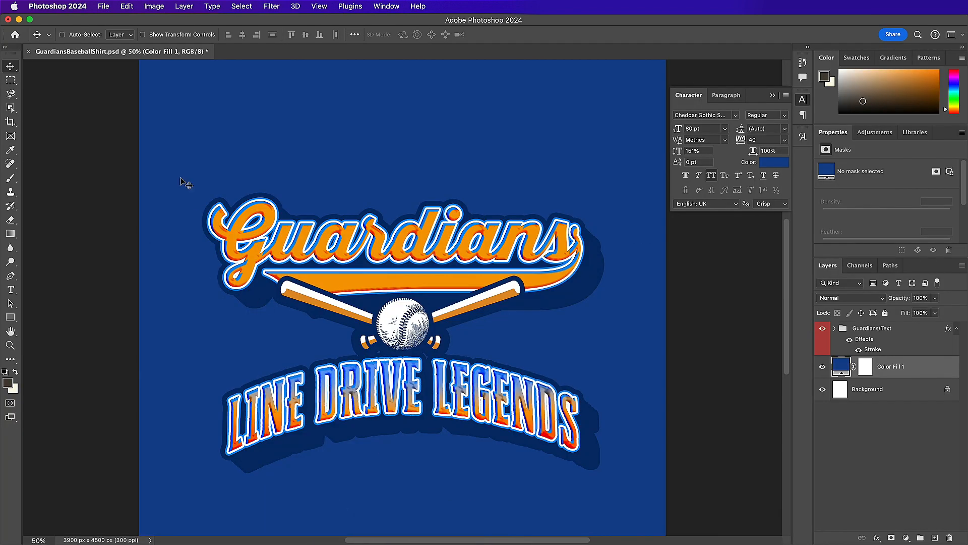
- Paste the star into the Photoshop document as a smart object and place it beside the left bat handle at X 1438 px, Y 2533 px
click(127, 6)
click(142, 97)
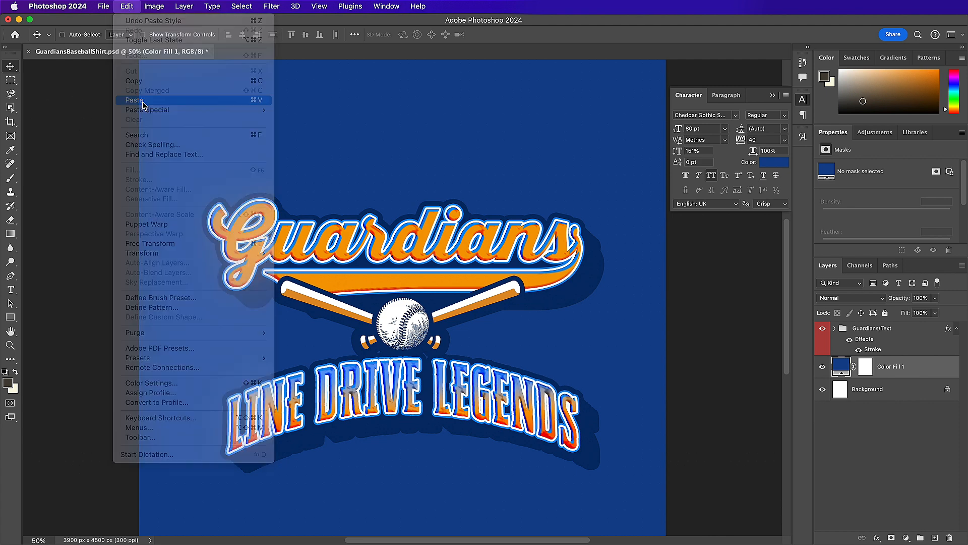
click(536, 257)
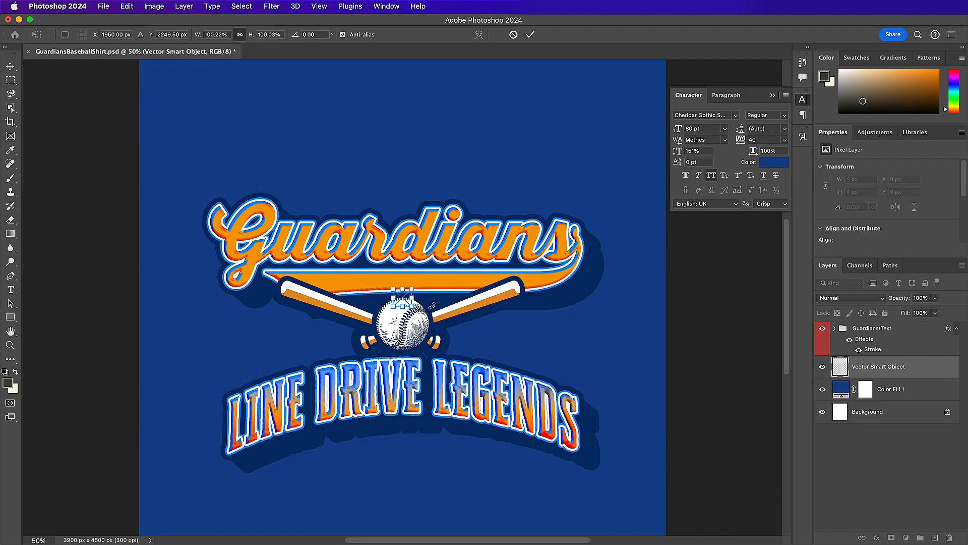
drag(403, 302, 333, 346)
key(Return)
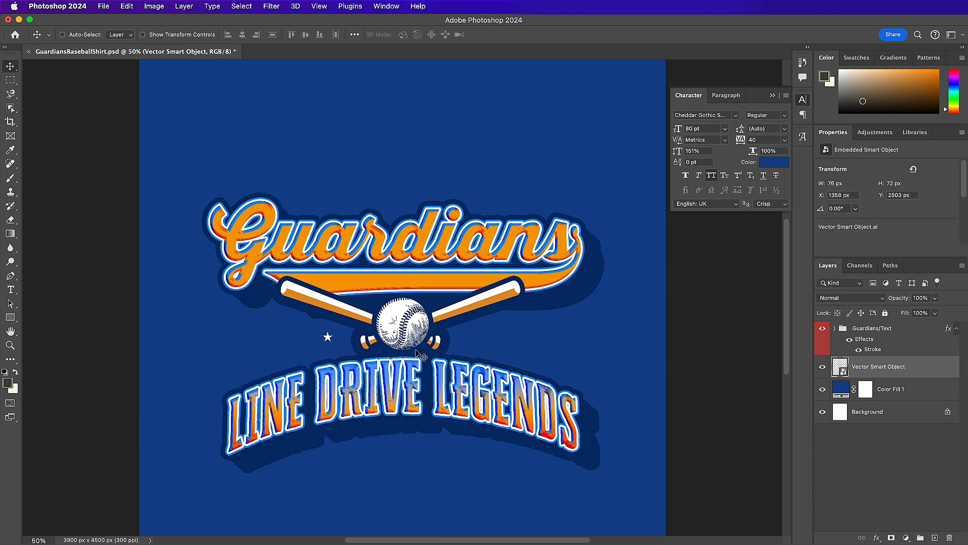
key(shift+Down)
key(shift+Down)
key(shift+Right)
key(shift+Right)
key(shift+Right)
key(shift+Right)
key(shift+Right)
key(shift+Right)
- Rename the pasted star's smart object layer "Star"
double_click(869, 366)
text(S)
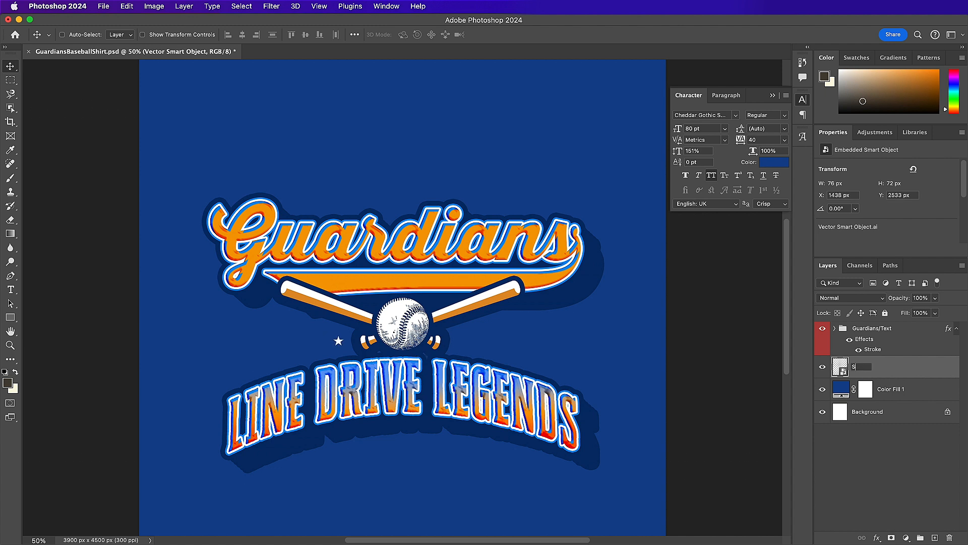
key(Return)
- Duplicate the Star layer and shift the copy 120 px left to X 1318 px
key(super+j)
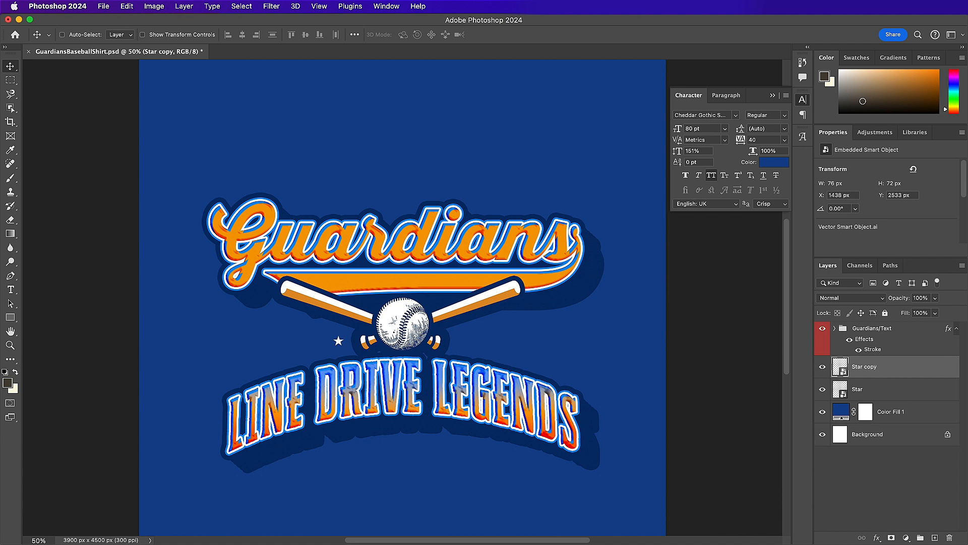
key(shift+Left)
key(shift+Left)
key(shift+Left)
key(shift+Left)
key(shift+Left)
key(shift+Left)
key(shift+Left)
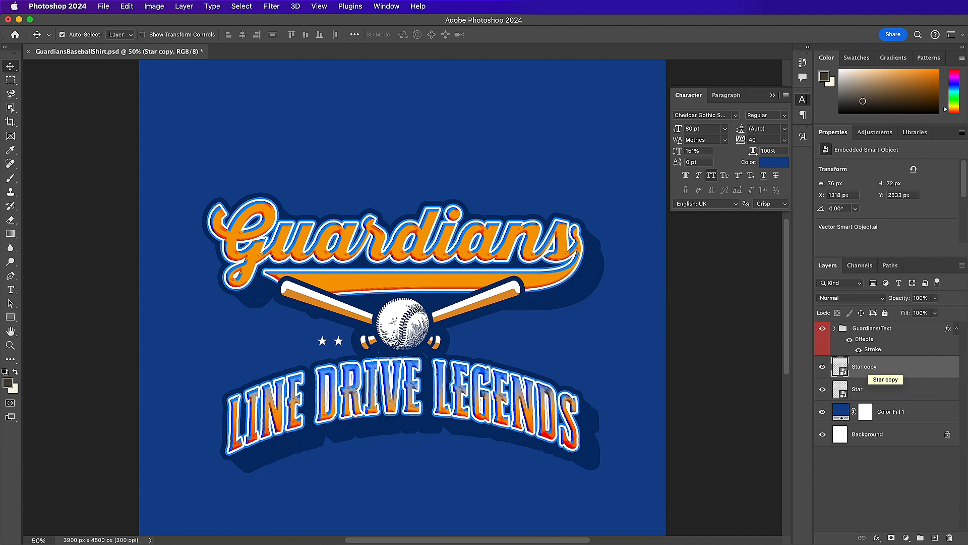
- Duplicate the second star and shift the new copy left to X 1198 px, completing an evenly spaced row of three
key(super+j)
key(shift+Left)
key(shift+Left)
key(shift+Left)
key(shift+Left)
key(shift+Left)
key(shift+Left)
key(shift+Left)
key(shift+Left)
key(shift+Left)
key(shift+Left)
key(shift+Left)
key(shift+Left)
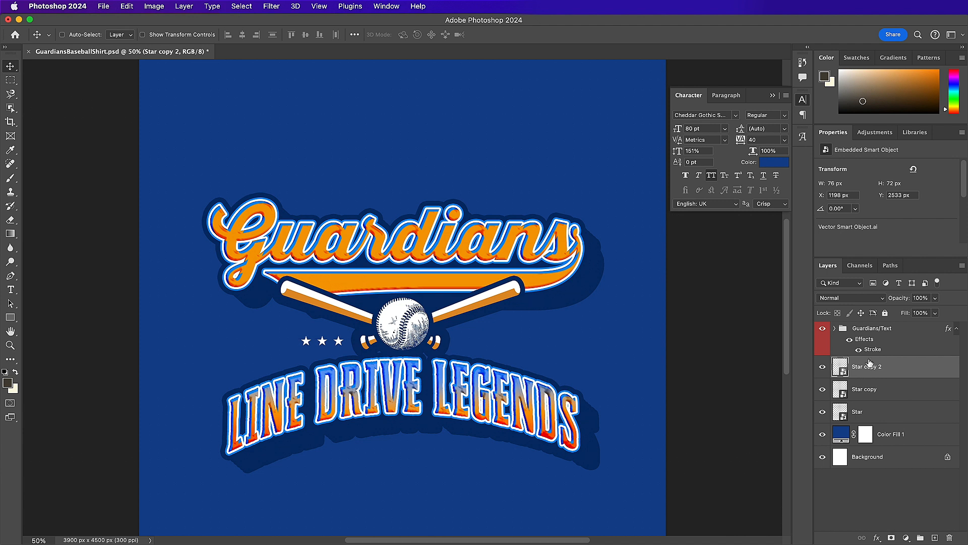
- Duplicate all three star layers and move the copies horizontally to the matching spot on the baseball's right side
shift+click(881, 420)
key(super+j)
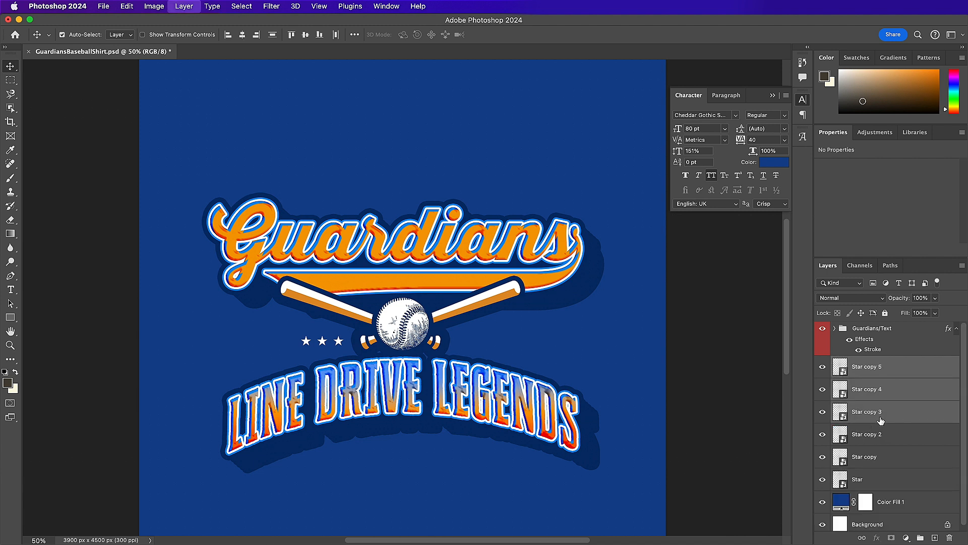
drag(323, 353, 474, 372)
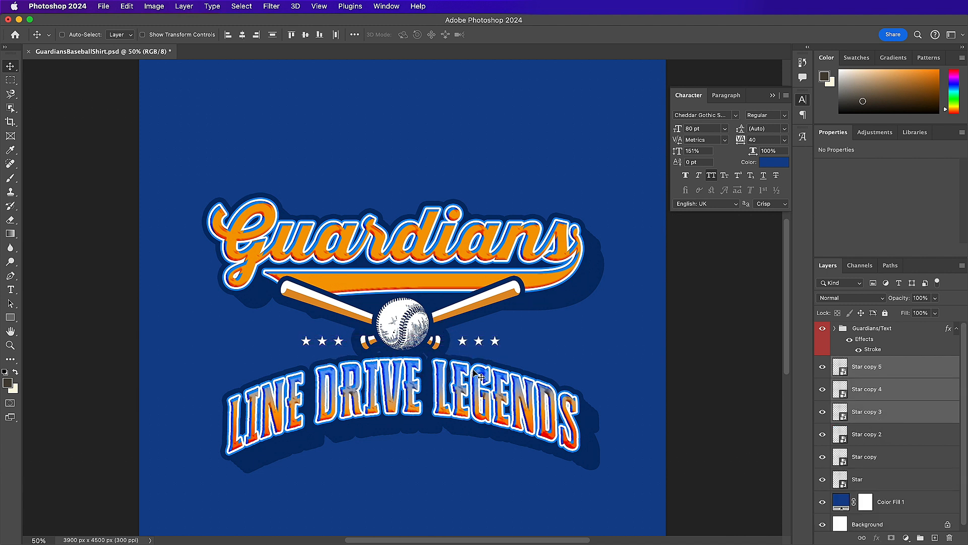
- Duplicate one star and centre the copy beneath the LINE DRIVE LEGENDS text at X 1912 px, Y 3287 px
click(901, 370)
key(super+j)
drag(521, 332, 464, 438)
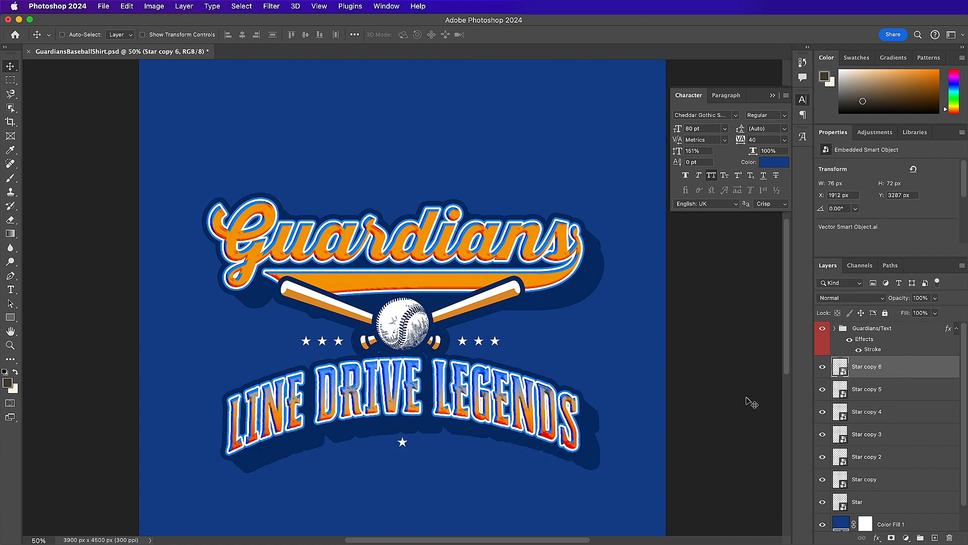
- Group all seven star layers and name the group "Stars"
shift+click(877, 504)
click(924, 534)
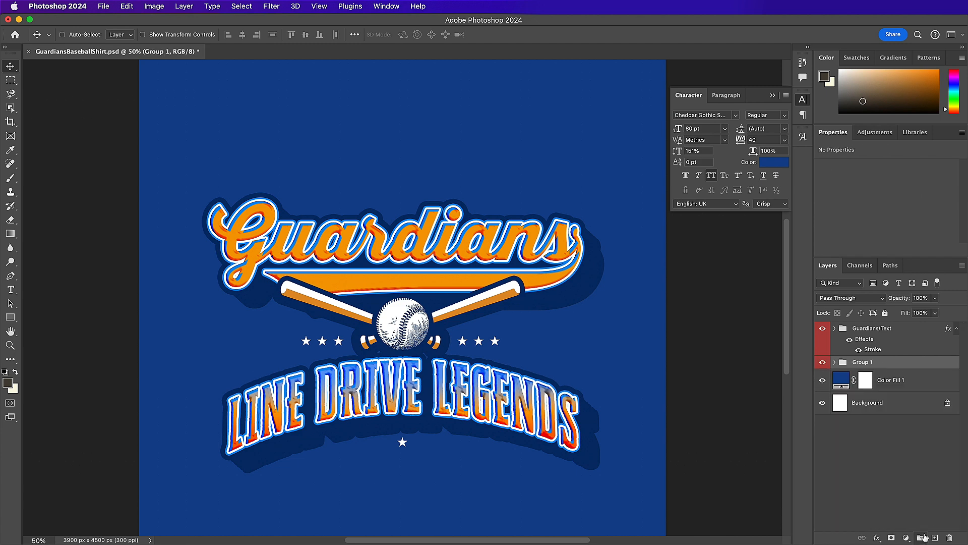
double_click(863, 362)
text(Stars)
key(Return)
- Add a Chisel Hard Bevel & Emboss to the Stars group with 188% depth, 13 px size and 0 px soften
right_click(873, 364)
double_click(891, 362)
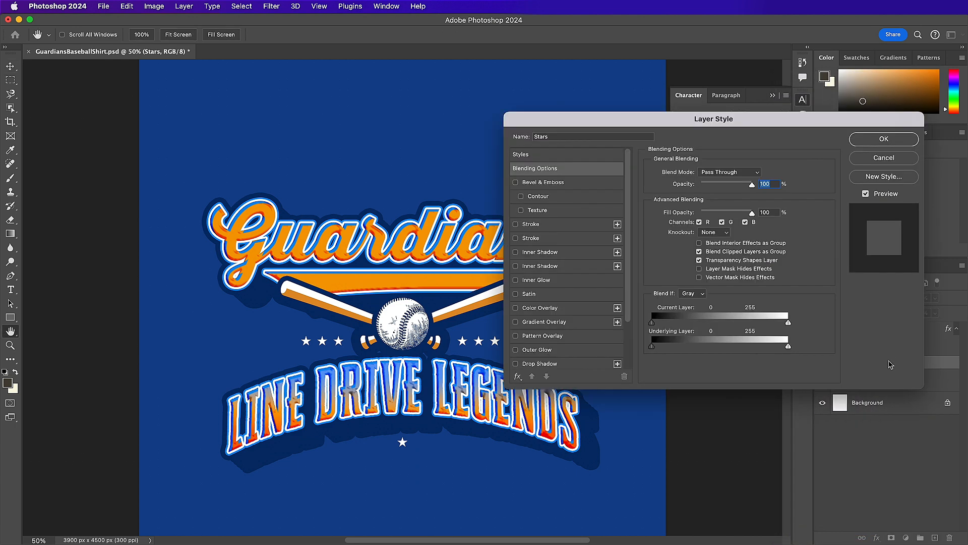
click(573, 185)
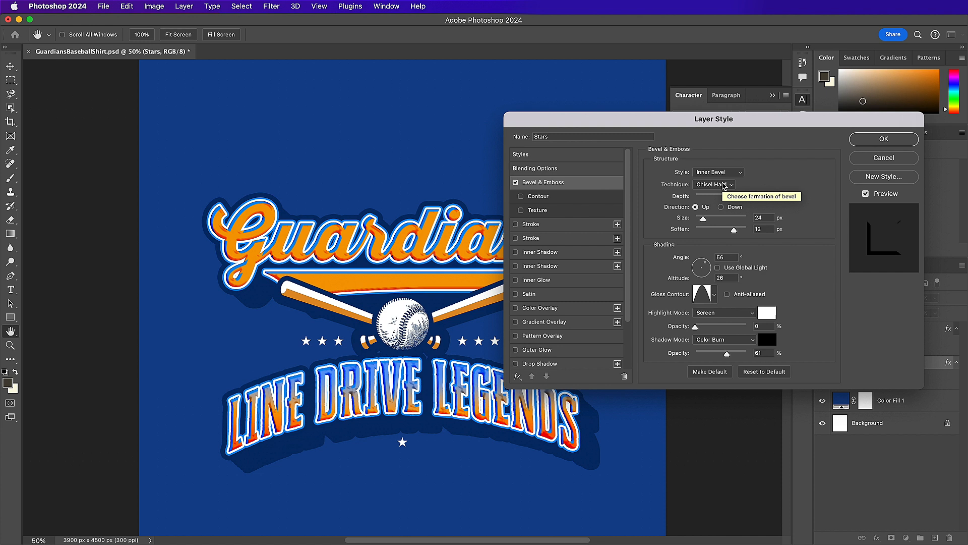
text(188)
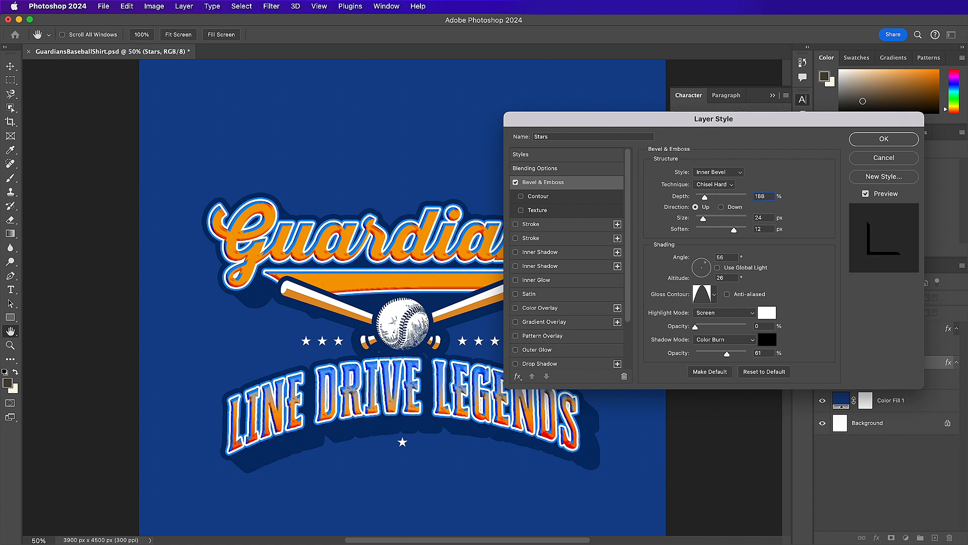
double_click(765, 220)
text(13)
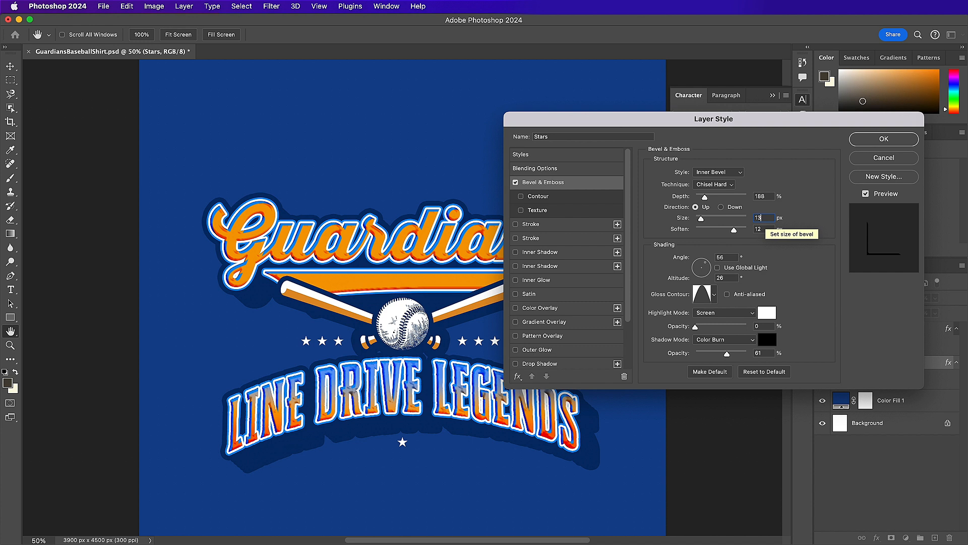
key(Tab)
text(0)
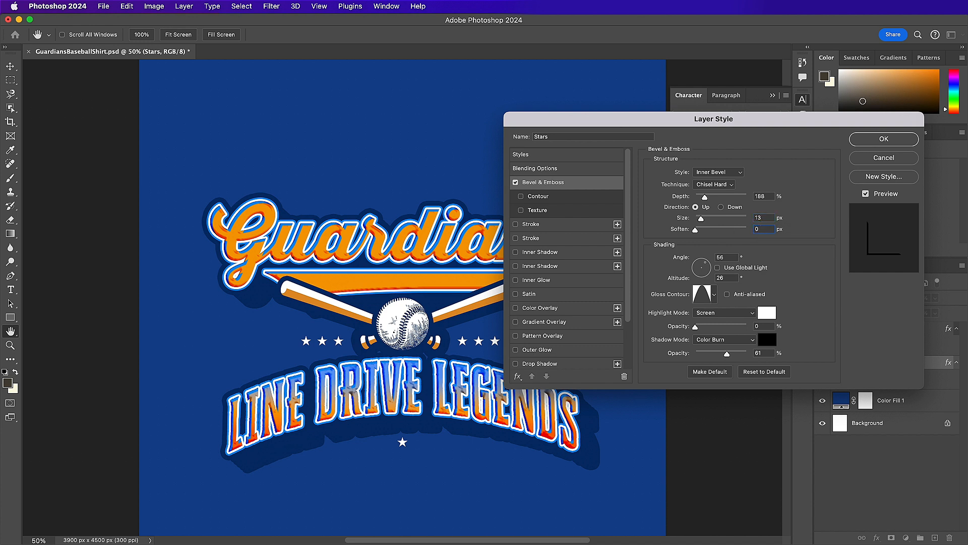
- Set the bevel's shading angle to 138° with global light and choose the linear gloss contour
double_click(721, 257)
text(138)
click(733, 268)
click(714, 294)
click(651, 318)
click(794, 280)
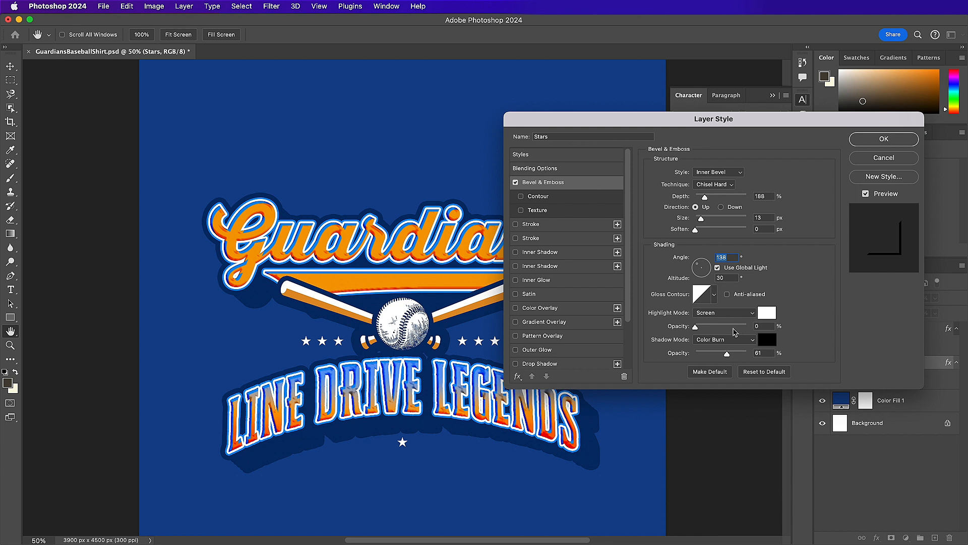
- Set the bevel's highlight opacity to 50% and its shadow to Multiply at 97% opacity
click(763, 325)
text(50)
click(731, 340)
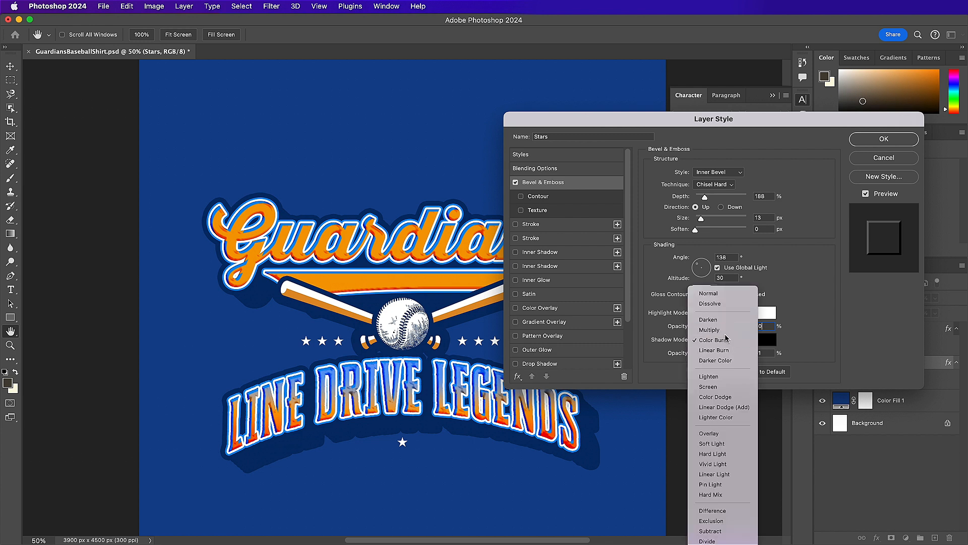
click(725, 333)
click(763, 352)
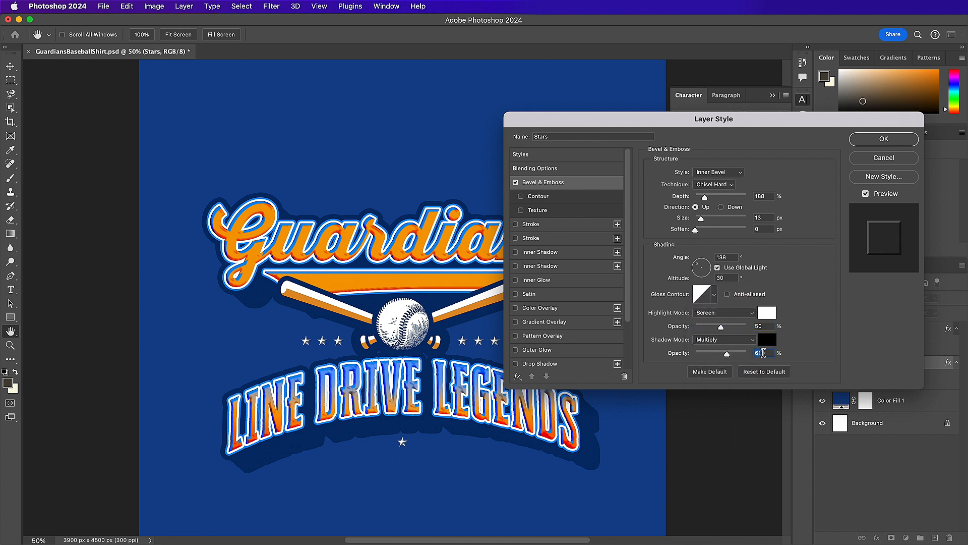
text(97)
- Change the bevel's shadow colour to blue #0068ed
click(766, 342)
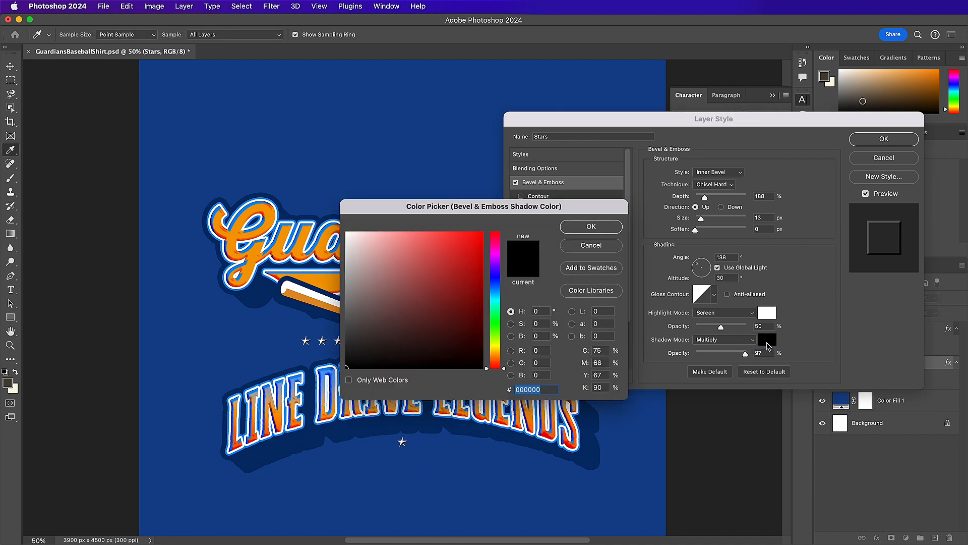
text(006)
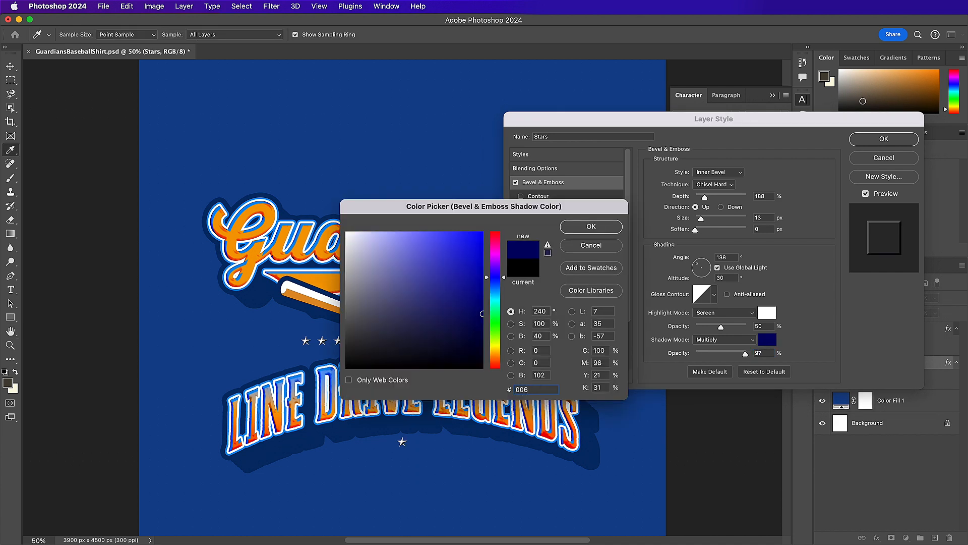
text(8ed)
key(Return)
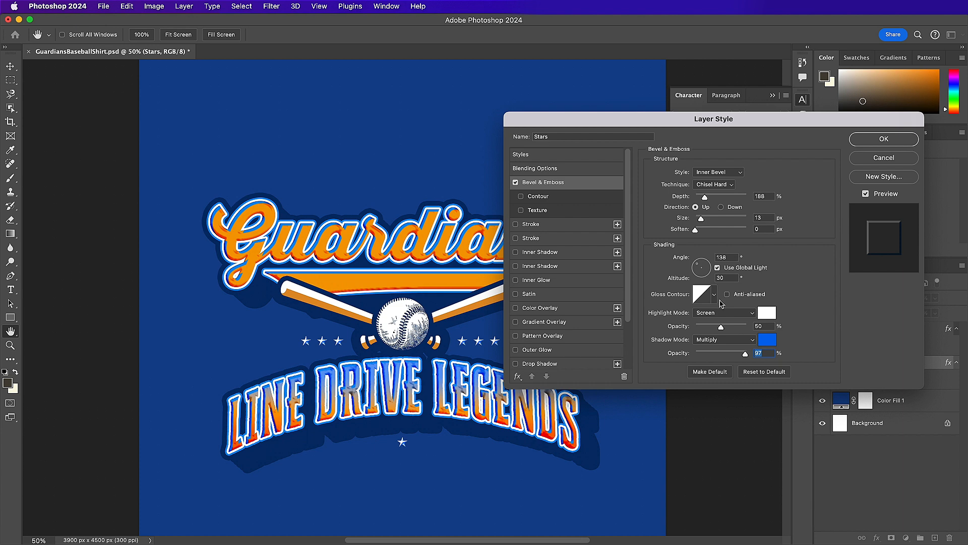
- Add a Drop Shadow to the Stars group and set its distance to 15 px
click(567, 365)
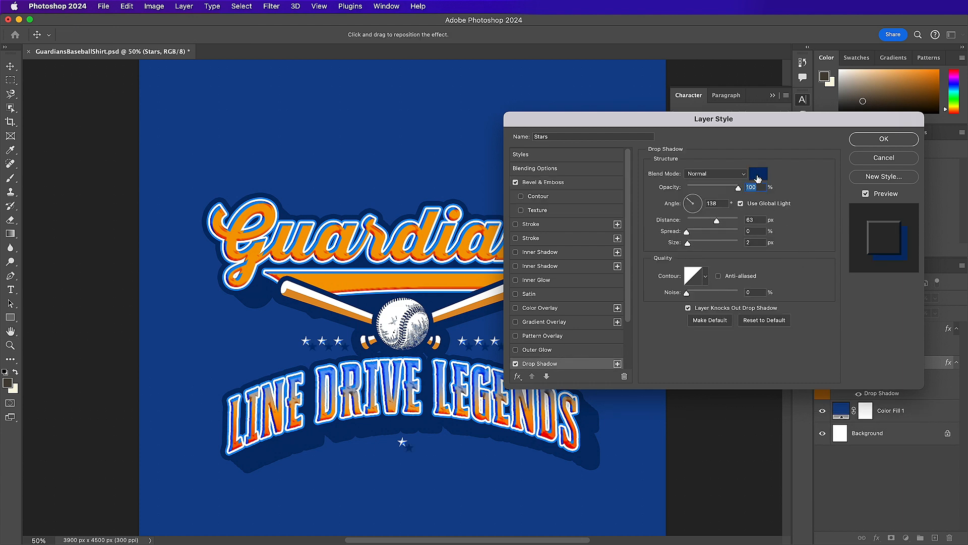
click(758, 176)
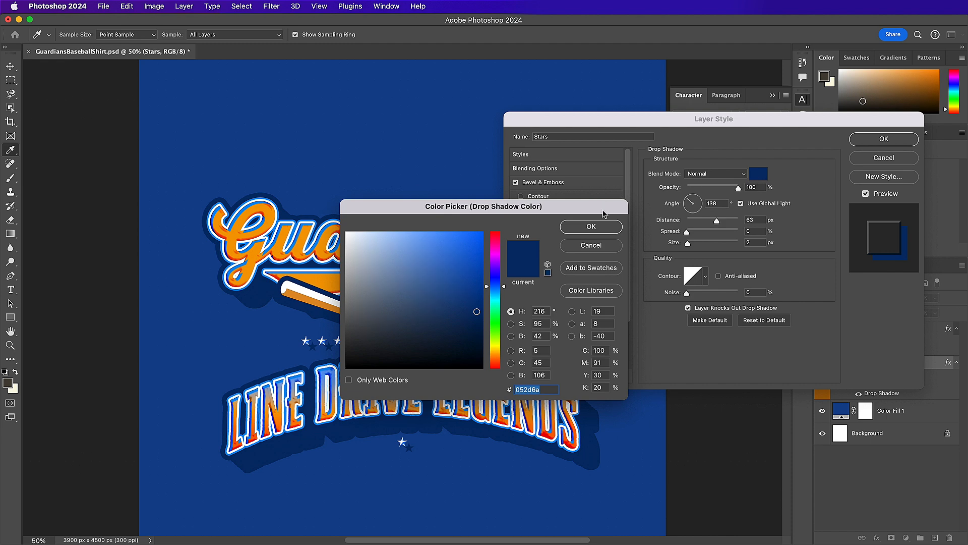
click(605, 228)
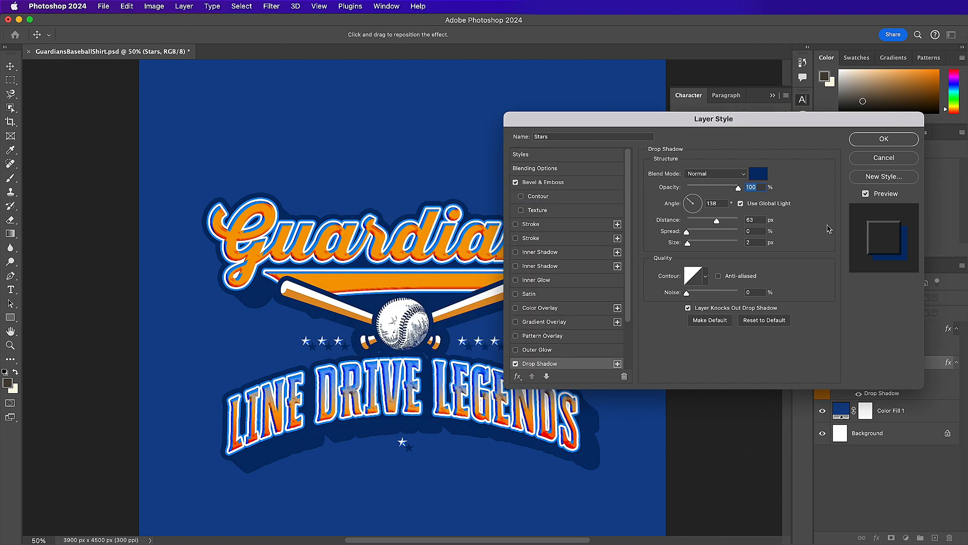
double_click(757, 219)
text(15)
- Try the Gaussian contour on the Stars group's drop shadow
click(705, 277)
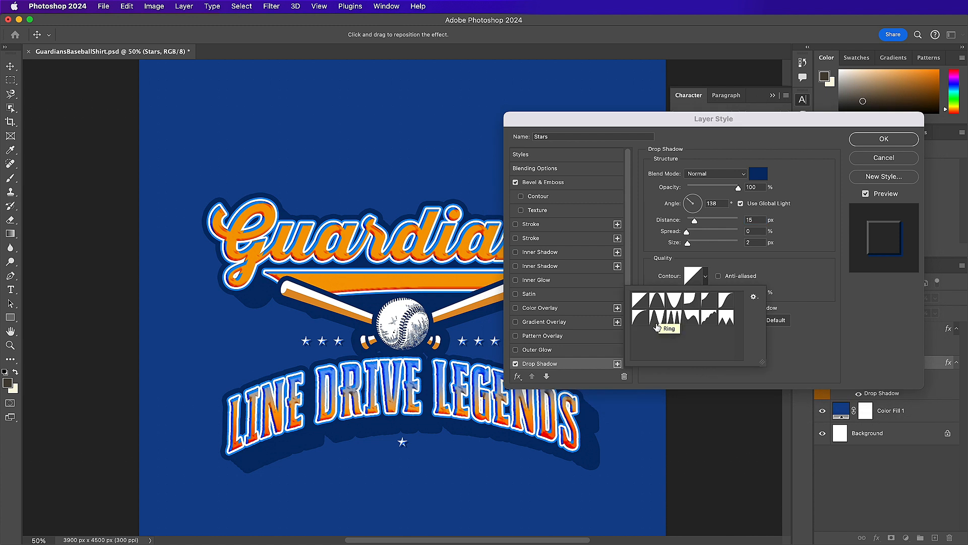
click(725, 301)
click(808, 294)
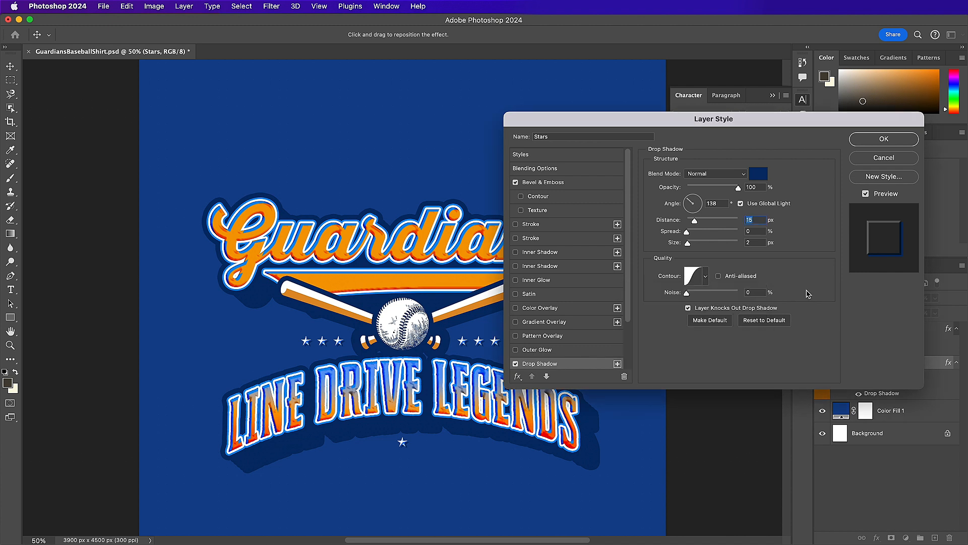
- Give the Stars drop shadow the Rolling Slope - Descending contour and apply the layer style
click(706, 278)
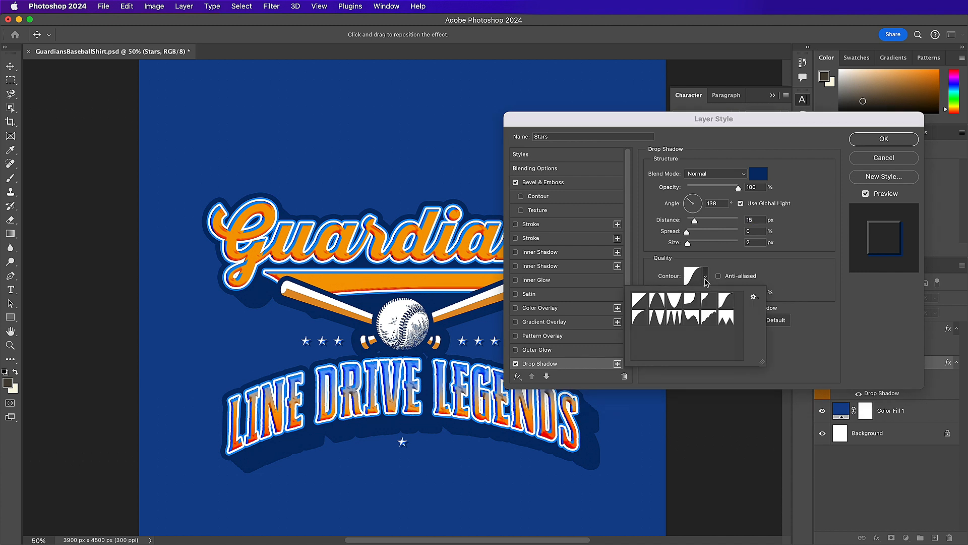
click(690, 315)
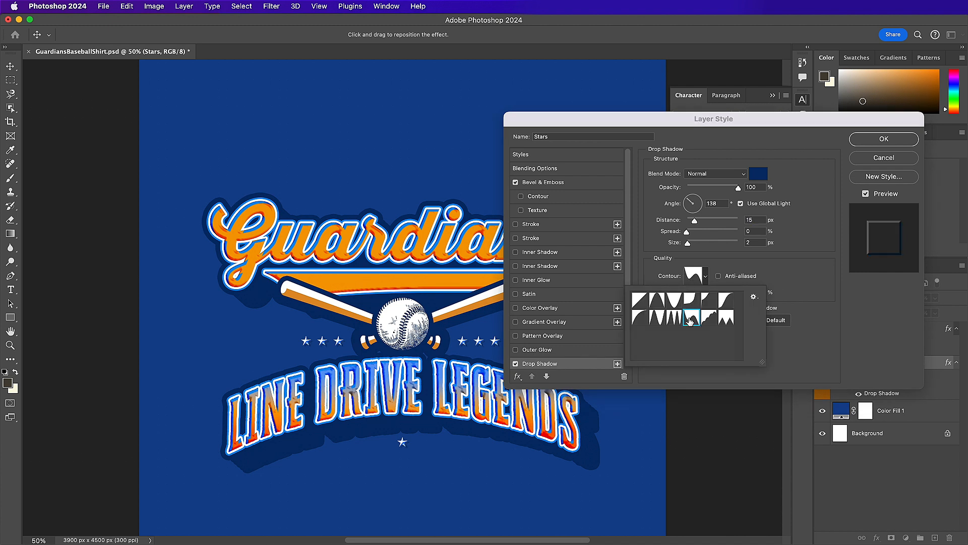
click(823, 291)
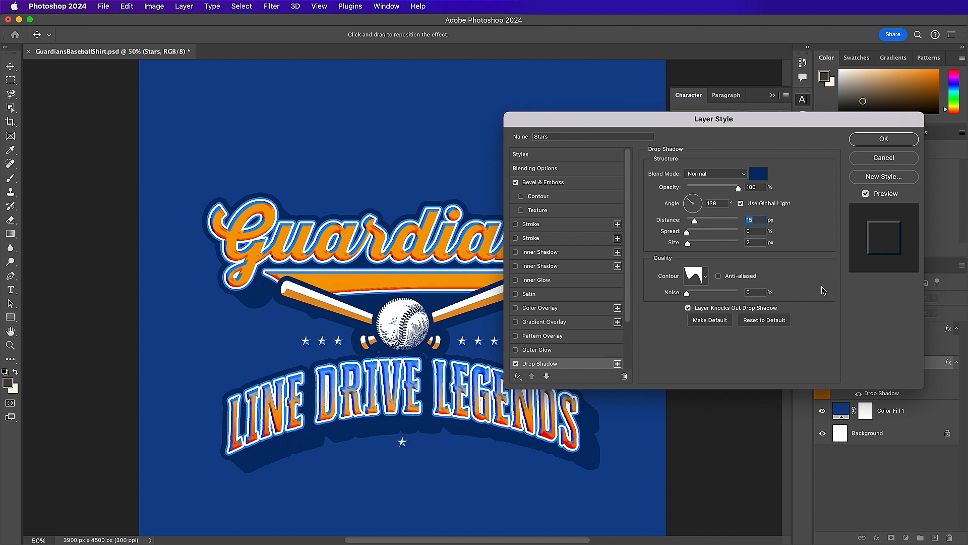
click(861, 140)
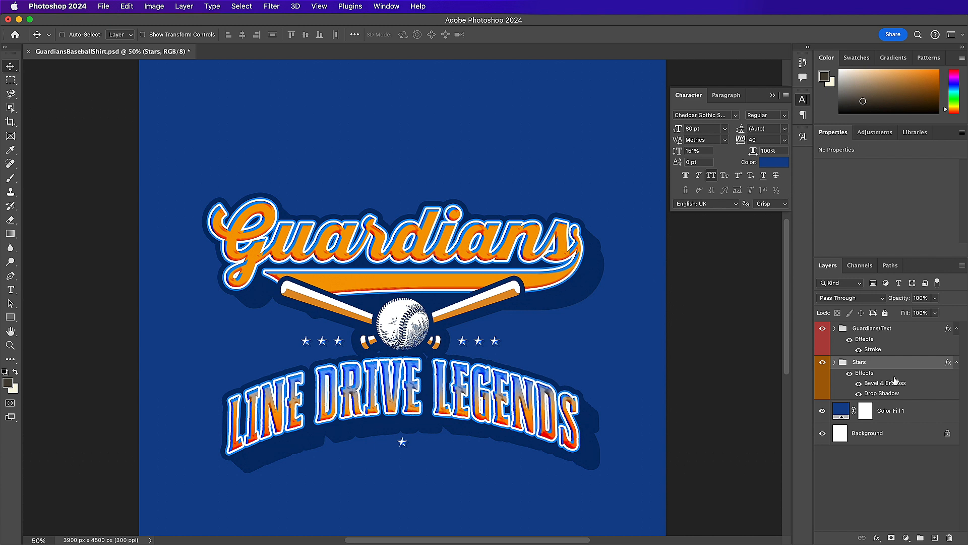
- Add the text 19 beside the row of stars under "Guardians", on a new type layer directly above Color Fill 1
click(917, 419)
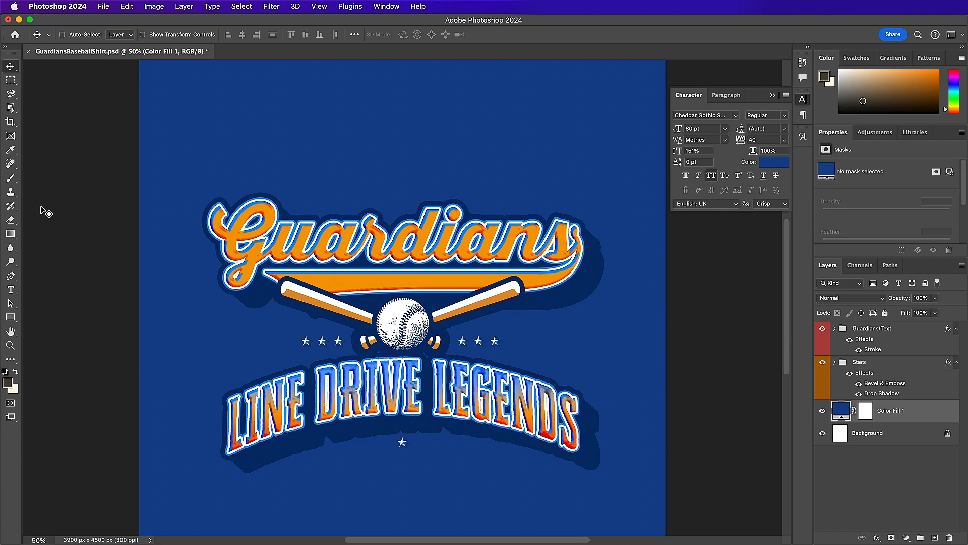
click(11, 290)
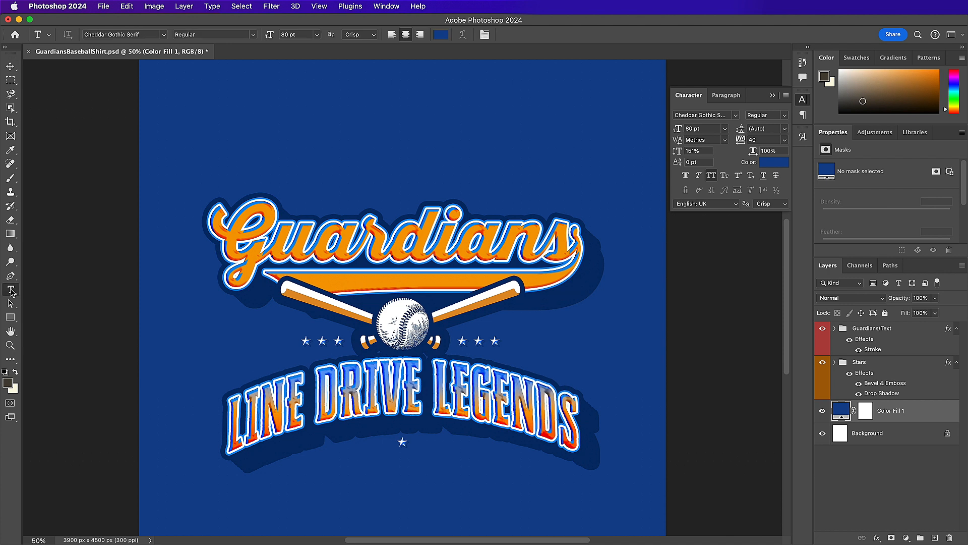
click(232, 343)
key(BackSpace)
text(19)
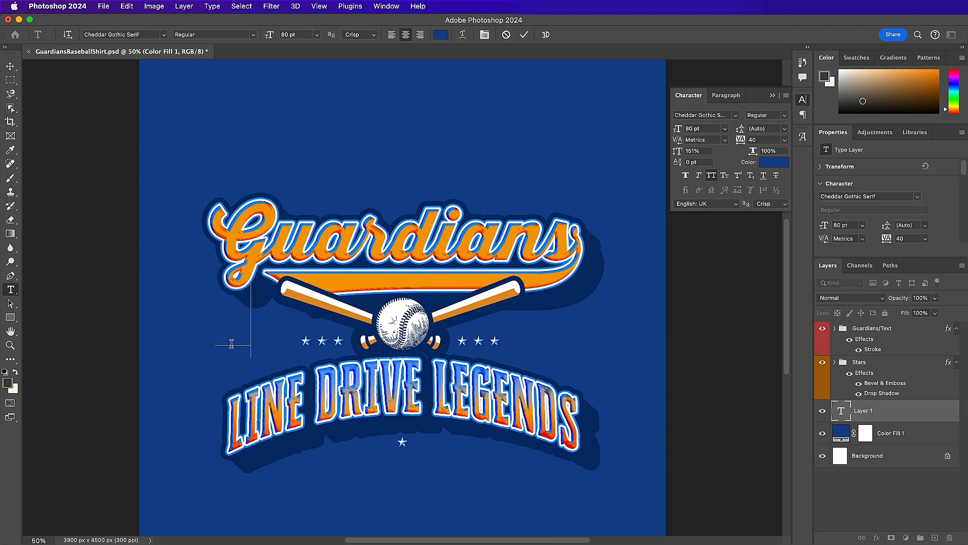
- Set the colour of the 19 text to blue #196ce8
double_click(231, 344)
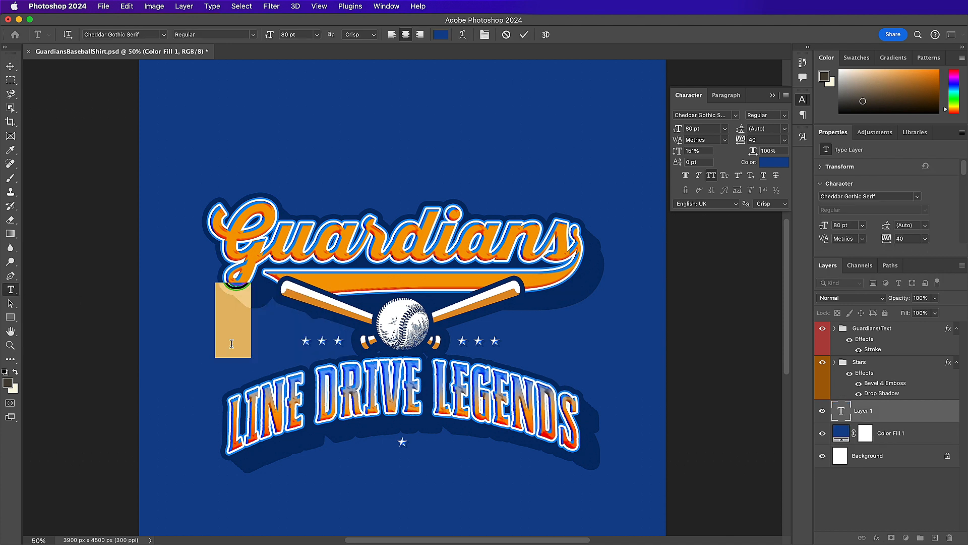
click(441, 34)
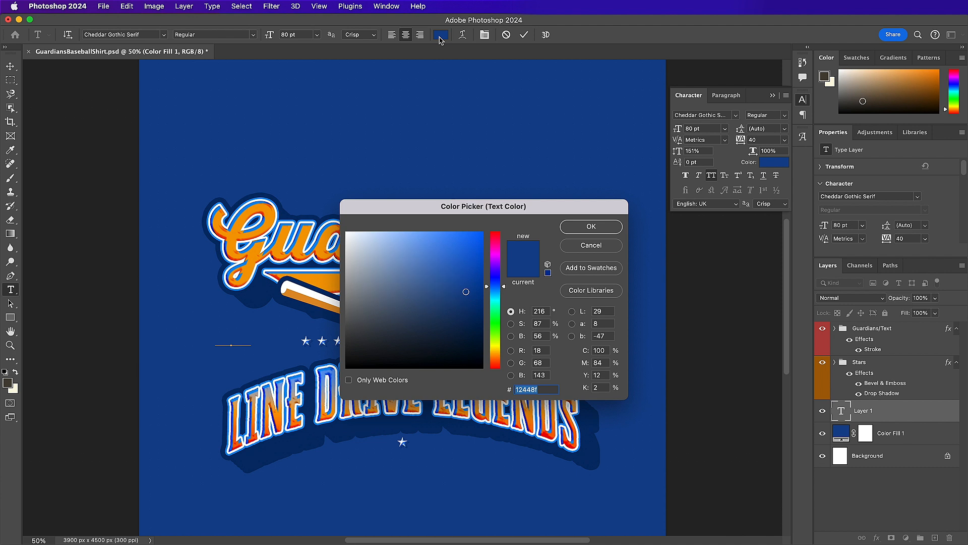
text(196)
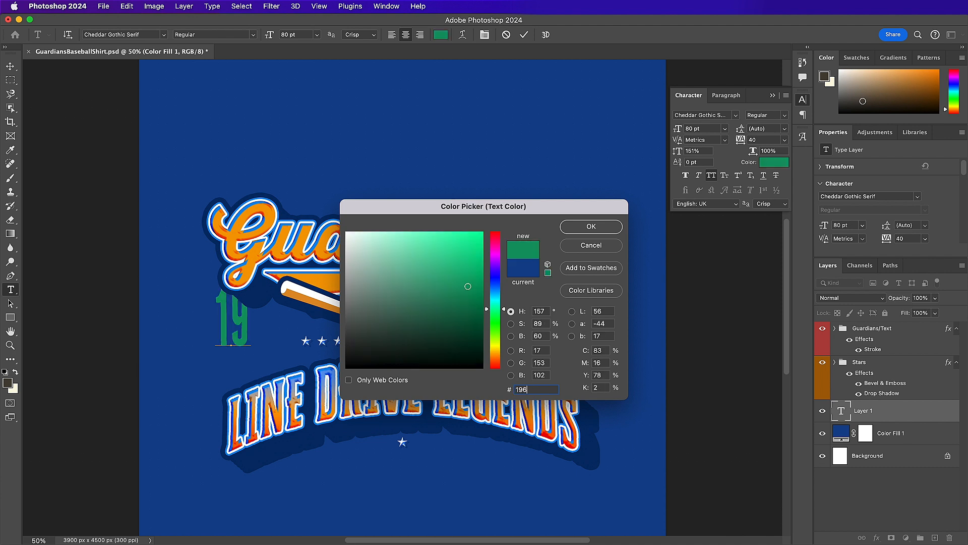
text(ce8)
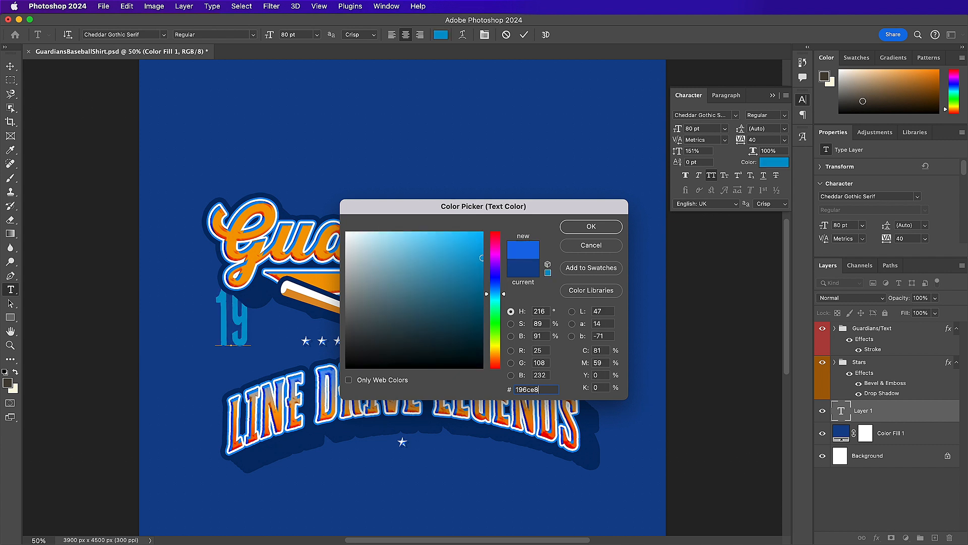
key(Return)
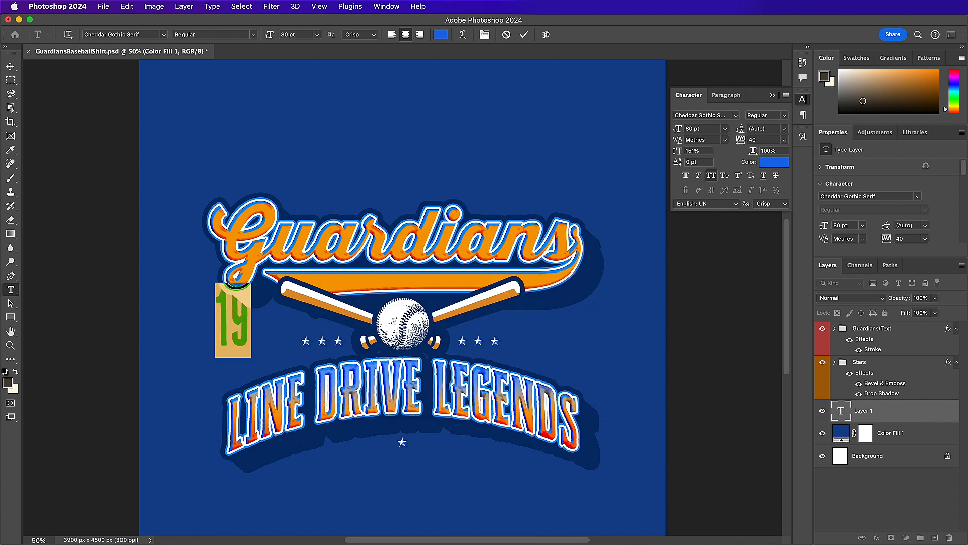
- Change the font of the 19 text to Job Clarendon Regular
click(695, 115)
text(job cla)
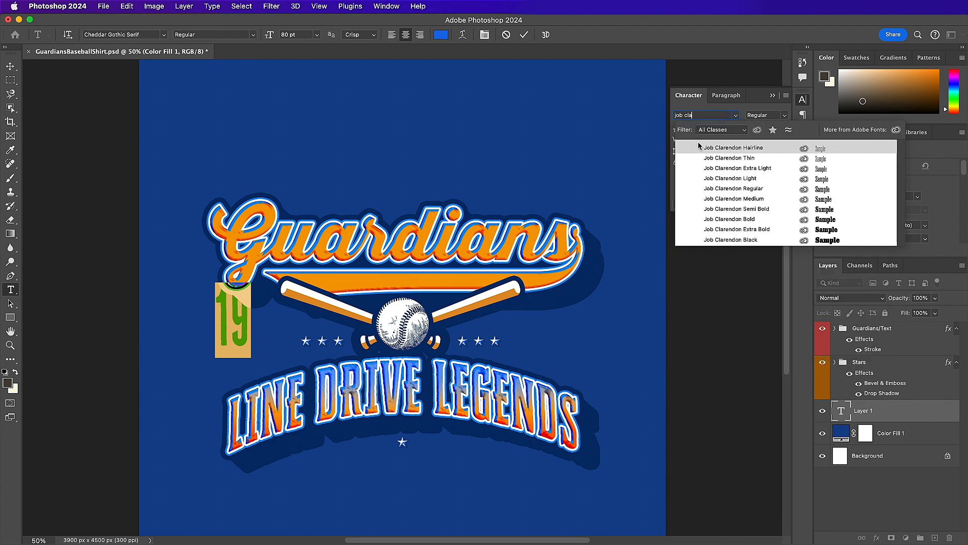
click(721, 189)
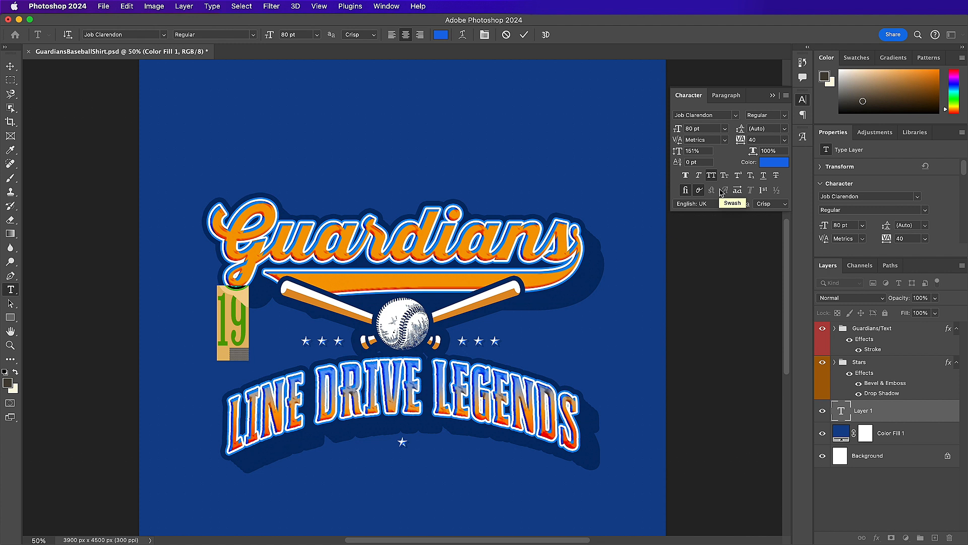
- Set the 19 text to 49 pt with 100% vertical scale and 220 tracking, and commit the text
click(677, 129)
text(49)
click(694, 150)
text(100)
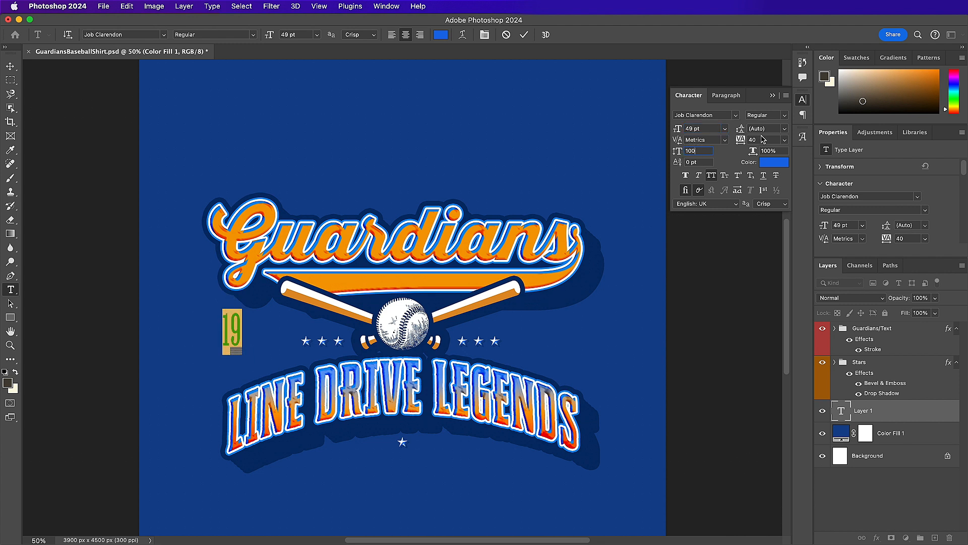
double_click(754, 140)
text(220)
key(Return)
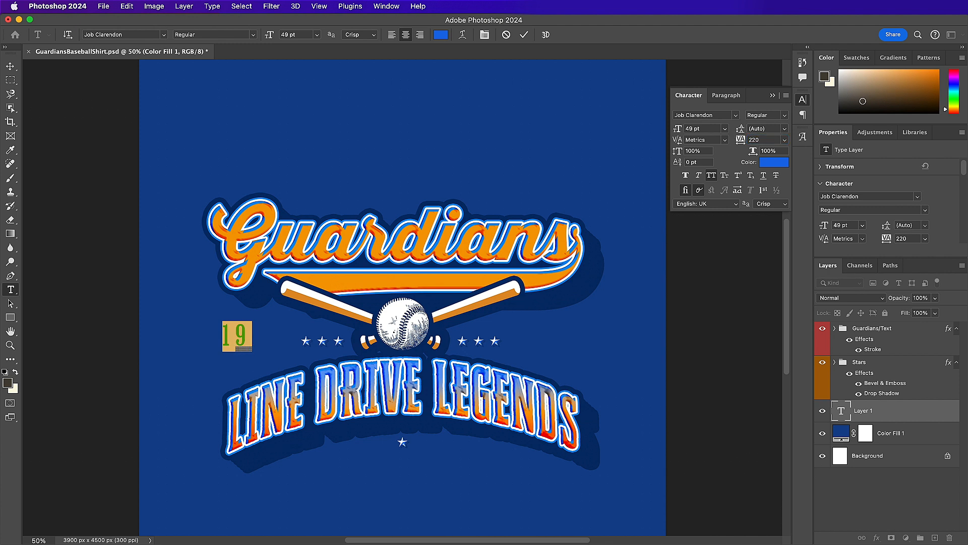
click(524, 35)
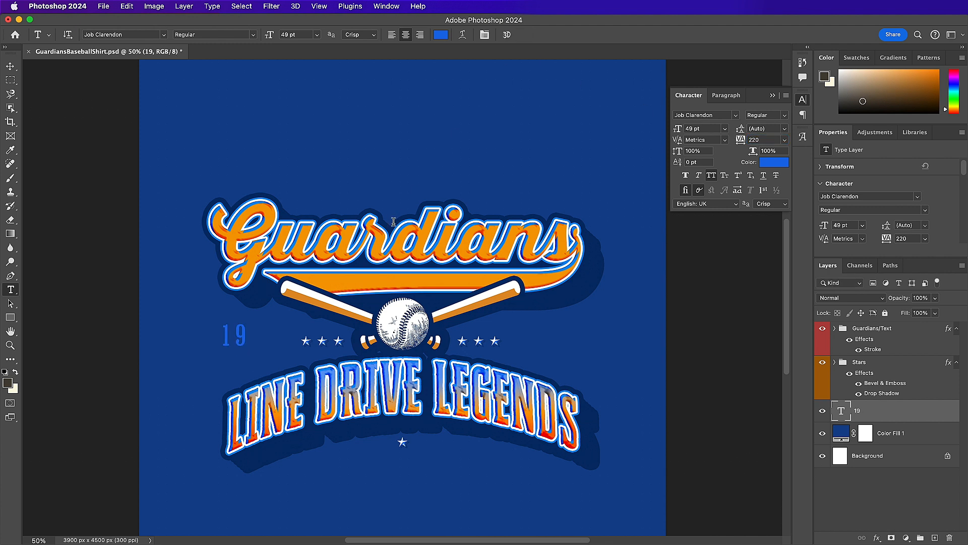
- Move the 19 close to the outer end of the left-hand stars, level with their row
key(v)
drag(296, 321, 339, 326)
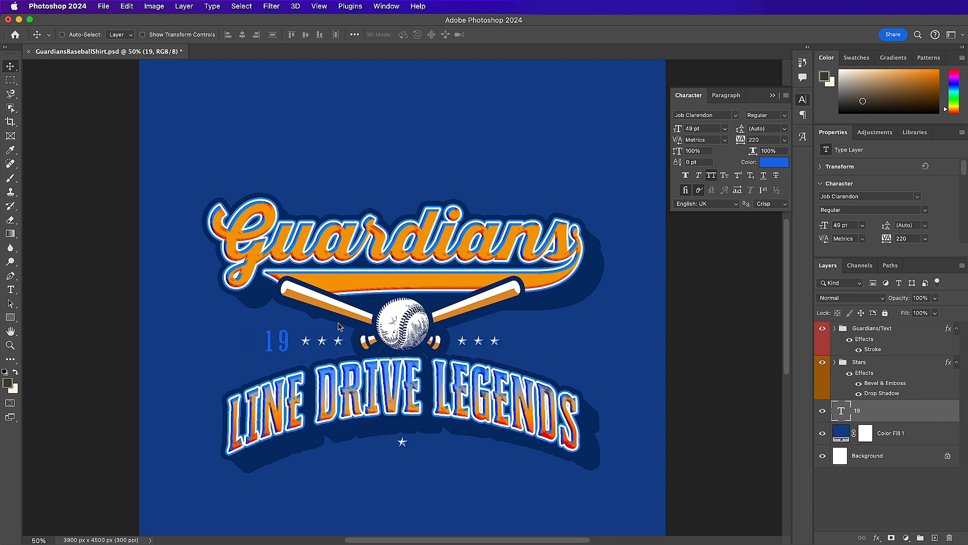
key(Right)
key(Right)
key(Right)
key(Right)
key(Right)
key(Right)
key(Right)
key(Right)
- Duplicate the 19 text layer and place the copy just beyond the right-hand stars
key(super+j)
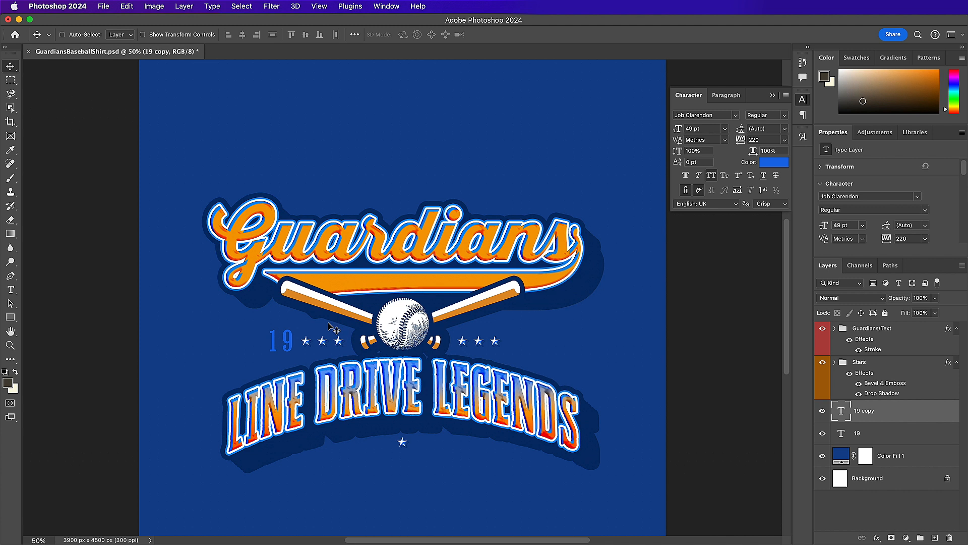
drag(278, 345, 517, 408)
key(Right)
key(Right)
- Change the duplicated number to 95 and nudge it slightly right to balance the 19
key(t)
double_click(520, 340)
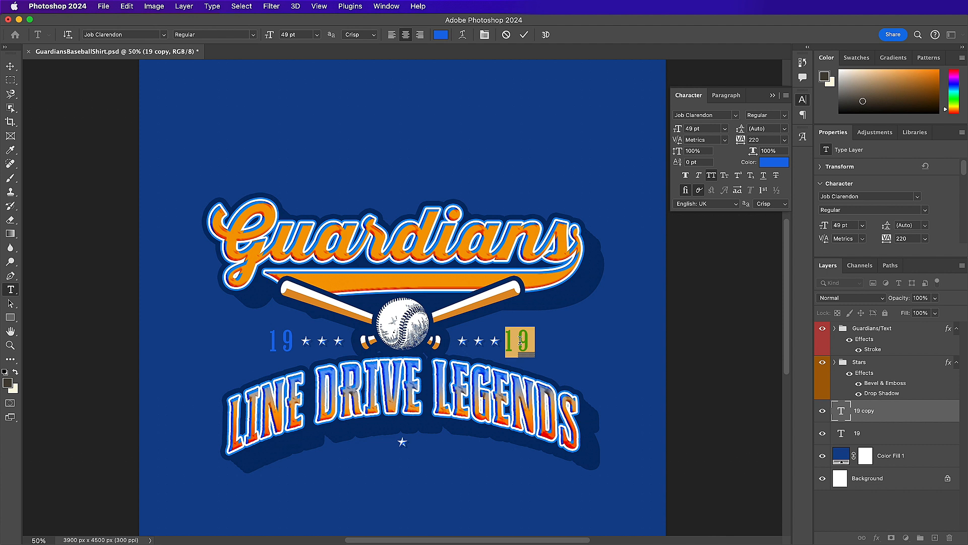
text(95)
click(524, 36)
key(v)
key(Right)
key(Right)
key(Right)
key(Right)
key(Right)
key(Right)
key(Right)
key(Right)
key(Right)
key(Right)
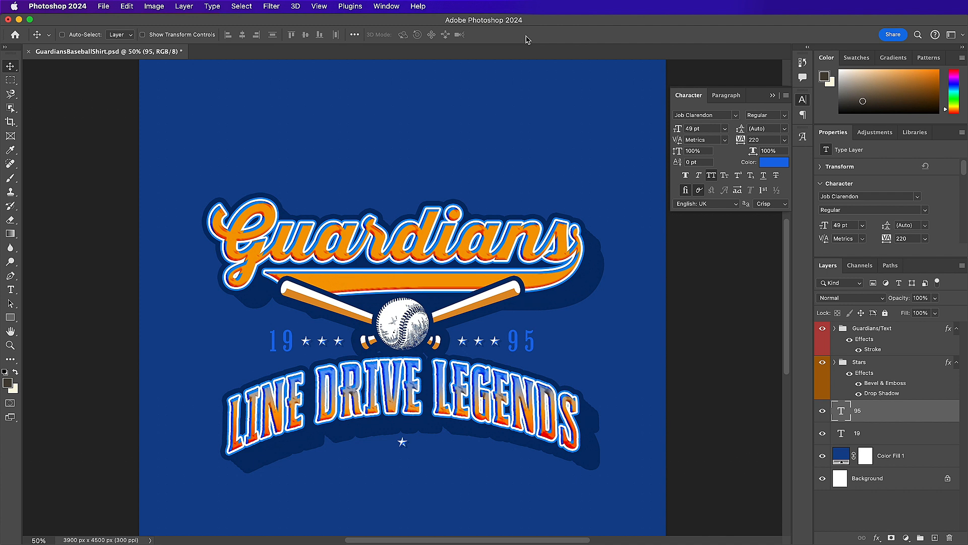
- Add the text "ATHLETIC DEPT." below "LINE DRIVE LEGENDS" on a new type layer
key(t)
click(347, 479)
text(A)
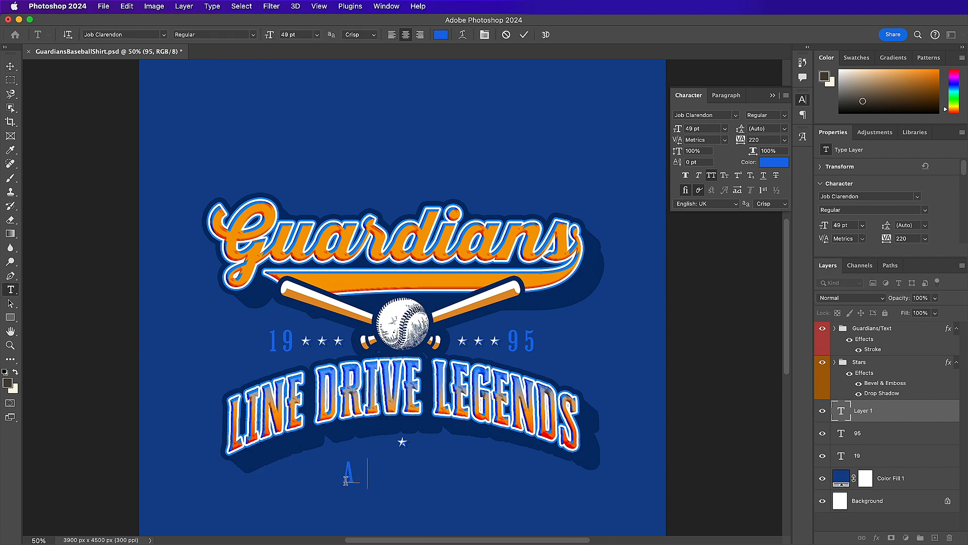
text(THLETIC DEPT.)
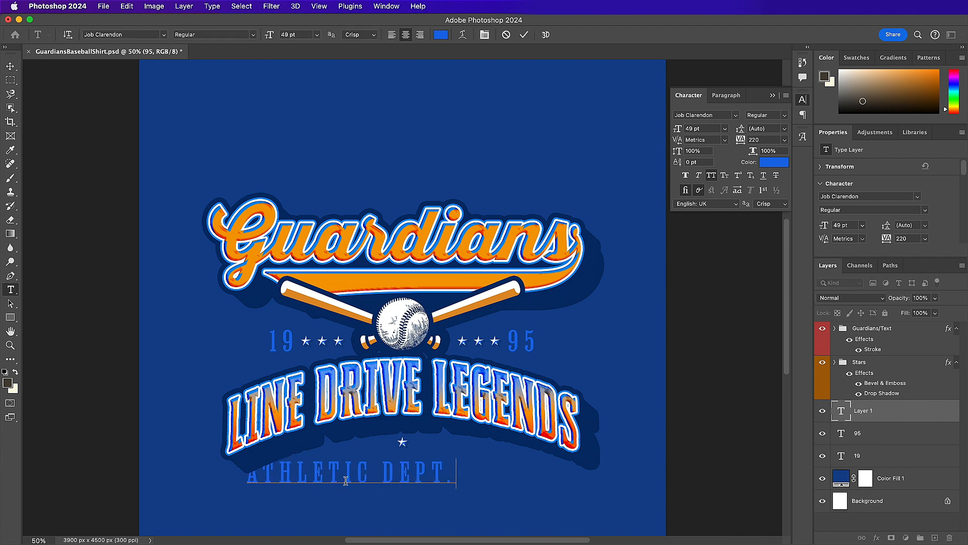
click(524, 34)
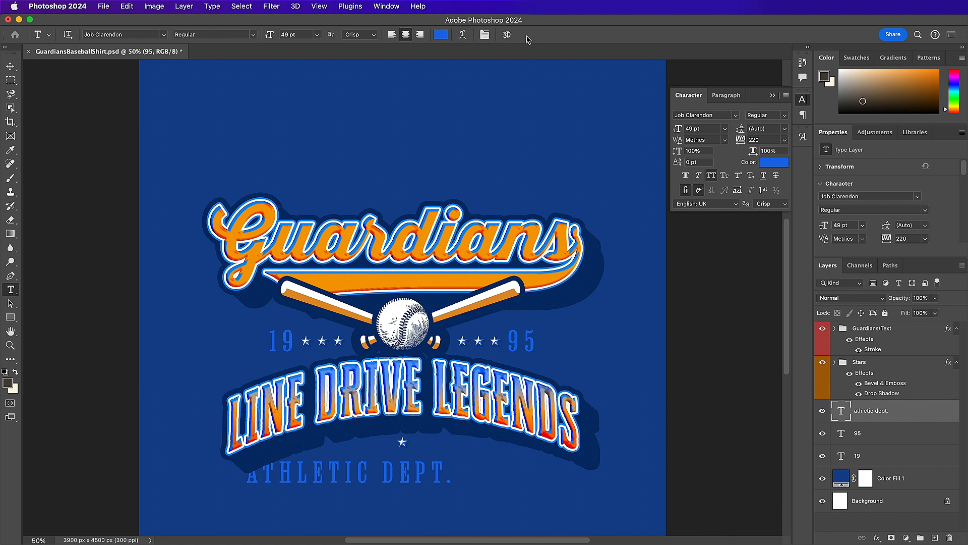
- Centre "ATHLETIC DEPT." beneath the single star and raise it closer to the star
key(v)
drag(358, 426, 420, 431)
key(shift+Up)
key(shift+Up)
key(shift+Up)
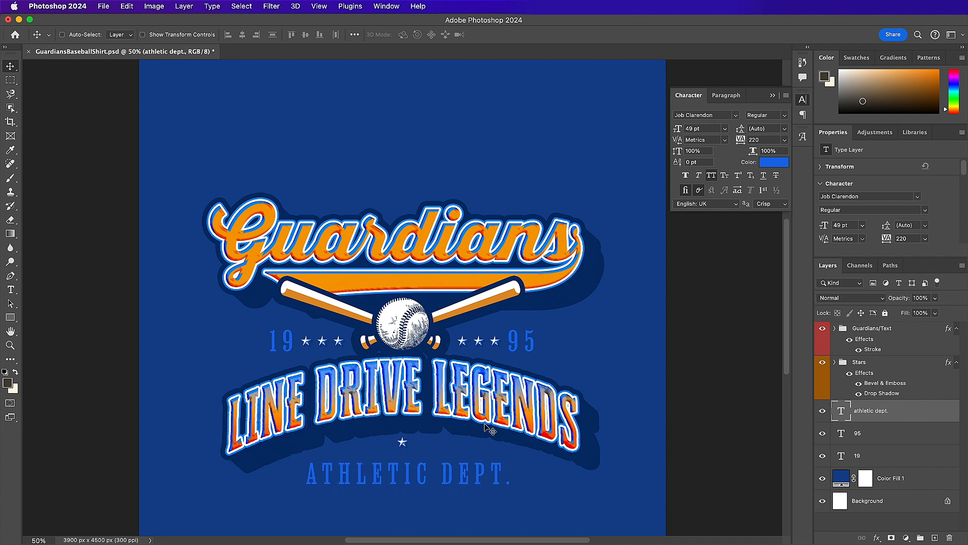
key(shift+Up)
key(shift+Up)
key(shift+Up)
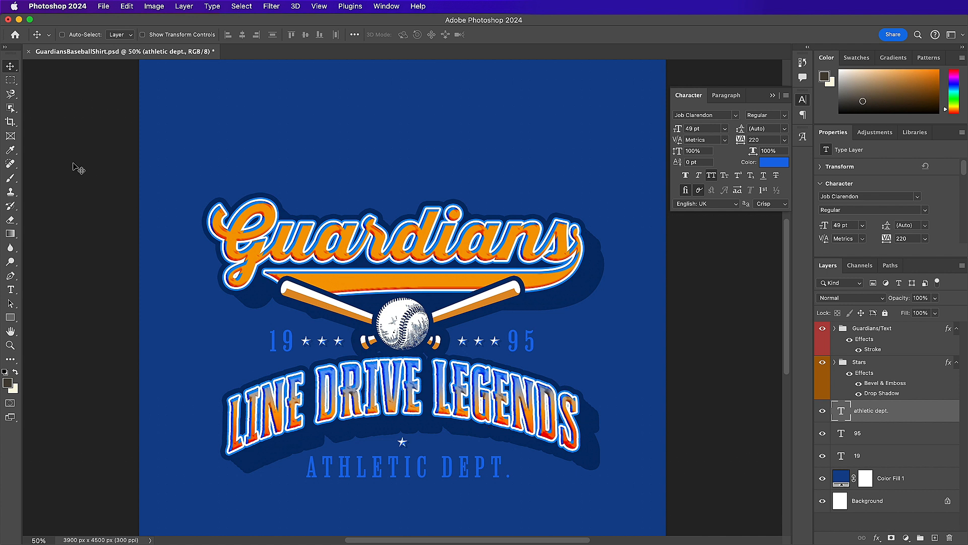
- Draw an ellipse shape as a circle about 939 px wide, overlapping the top of the "Guardians" lettering
click(10, 317)
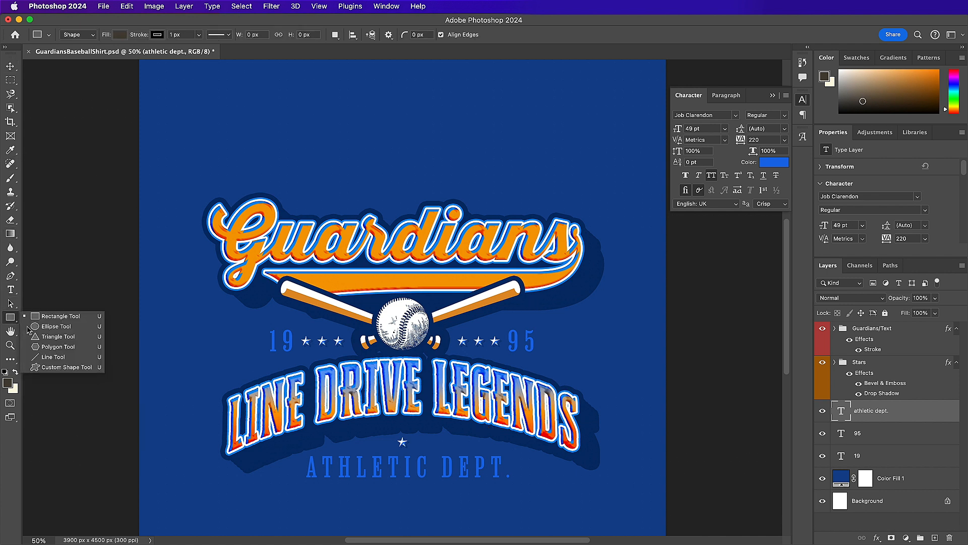
click(55, 326)
drag(333, 119, 459, 244)
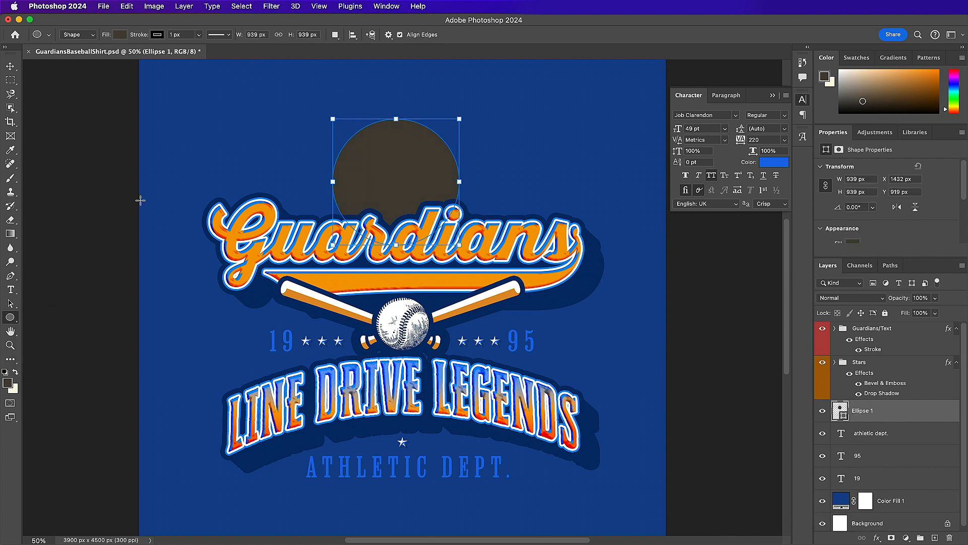
- Add the text "ST. LOUIS" along the outside of the circle's path
click(10, 290)
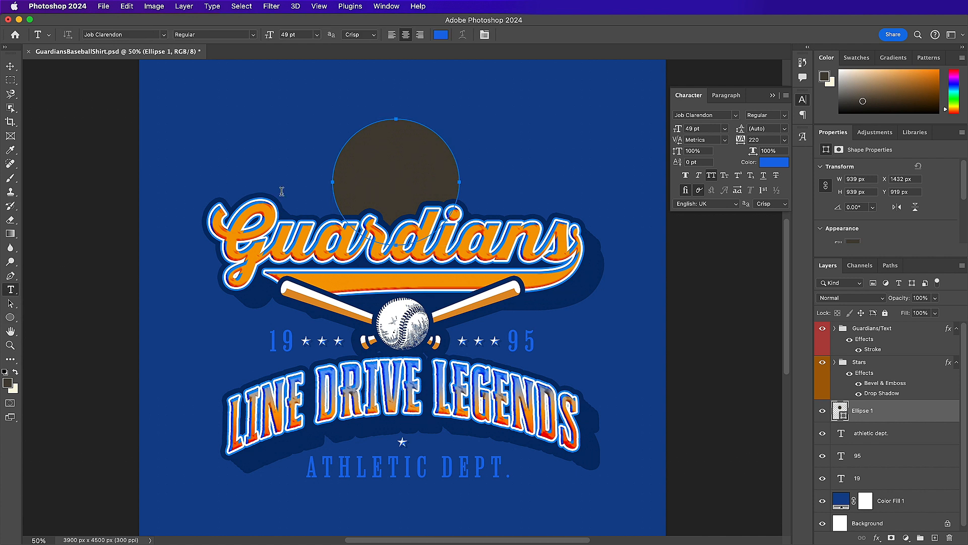
click(338, 158)
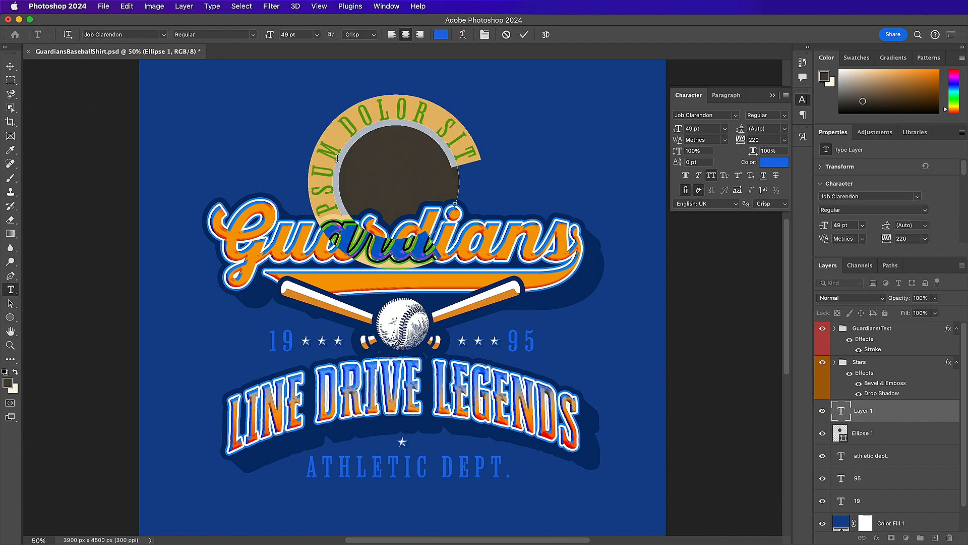
text(ST. LOUIS)
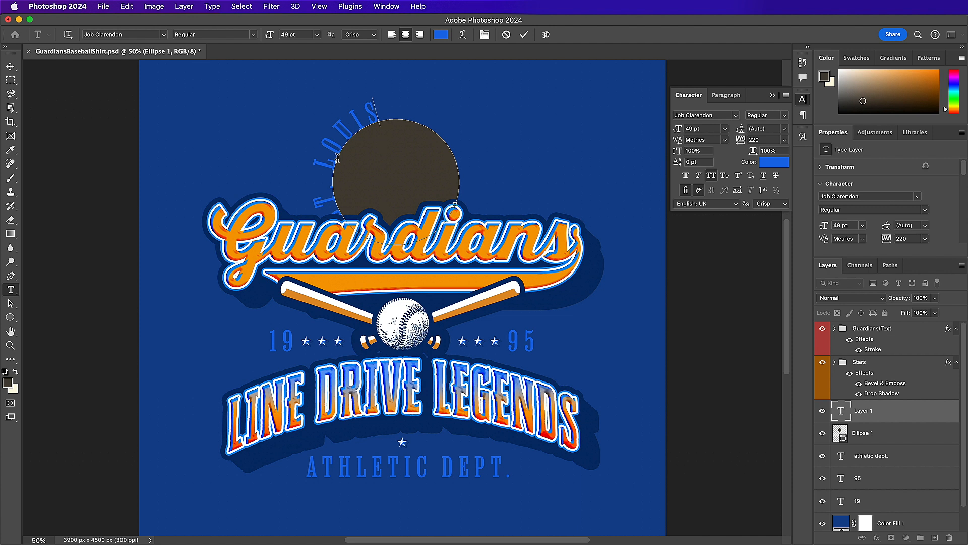
- Set the curved "ST. LOUIS" text in Cheddar Gothic Serif at 59 pt
key(super+a)
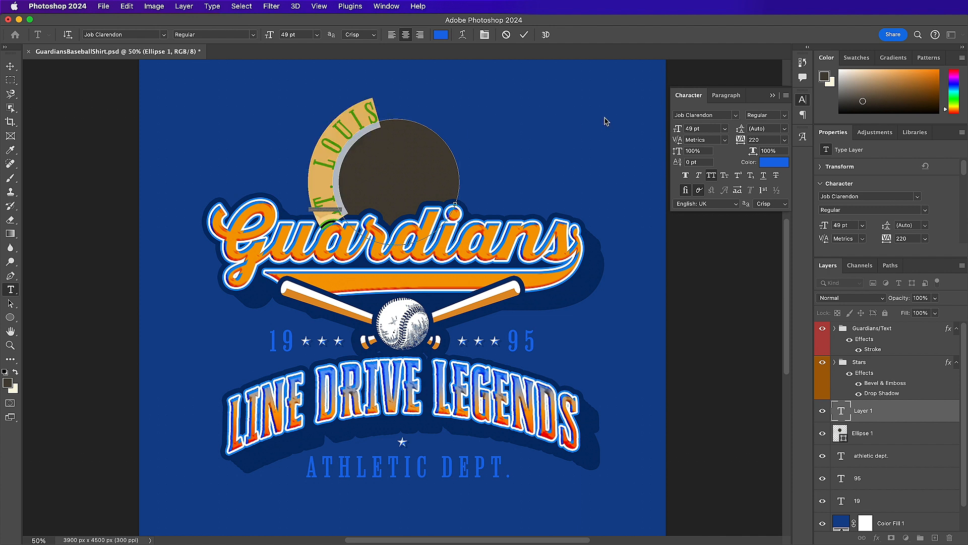
click(691, 115)
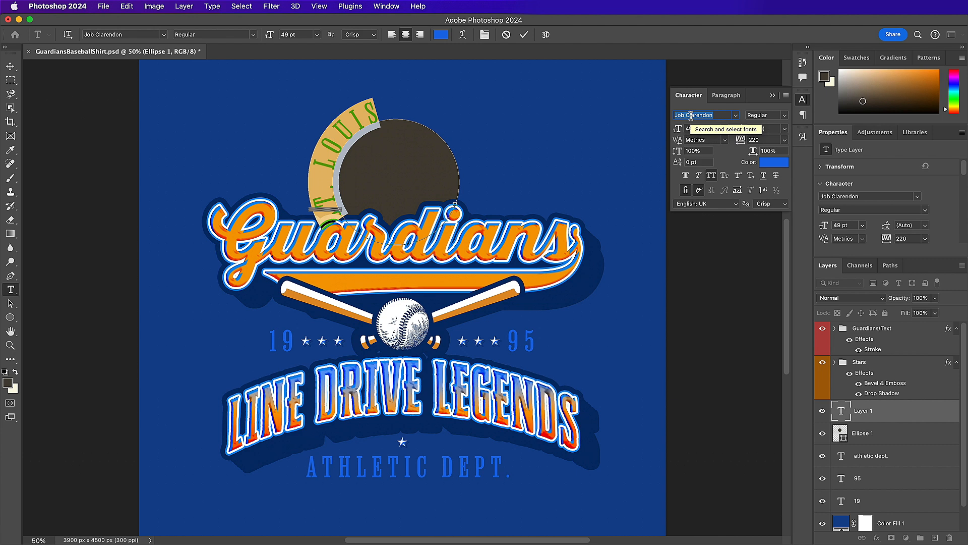
text(cheddar)
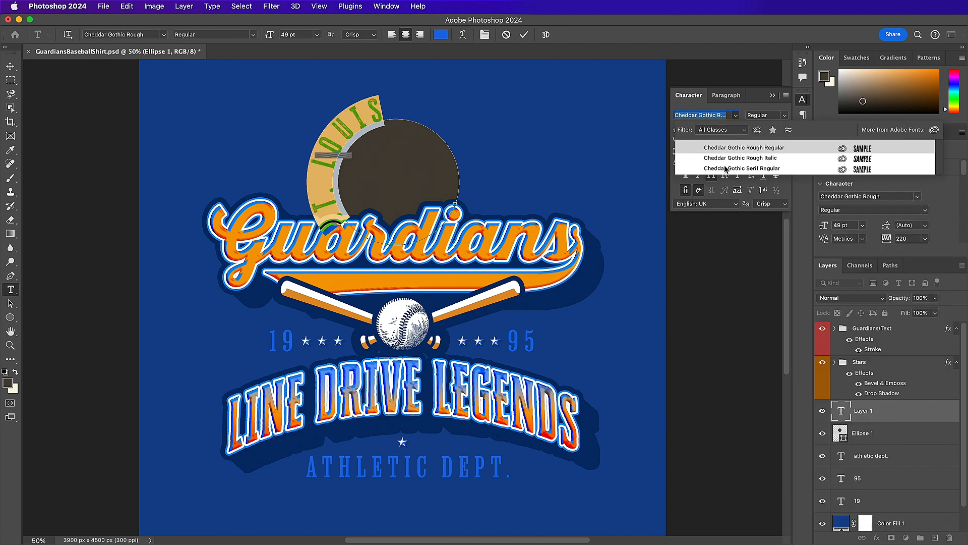
click(726, 168)
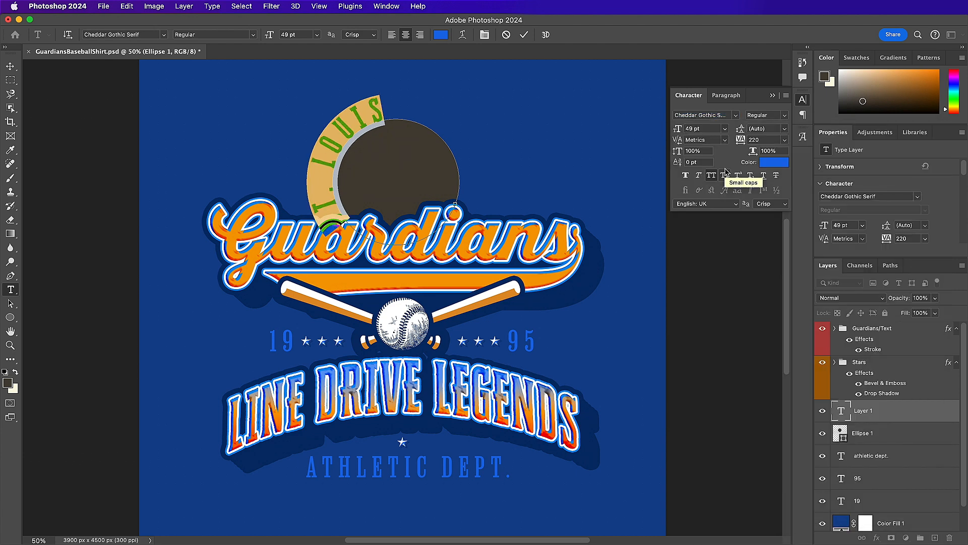
click(693, 128)
key(shift+Up)
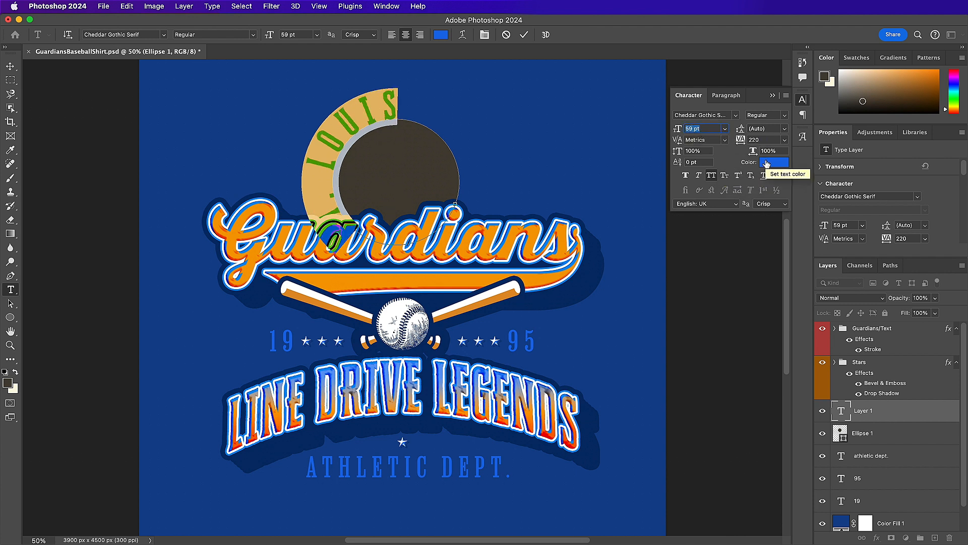
click(524, 37)
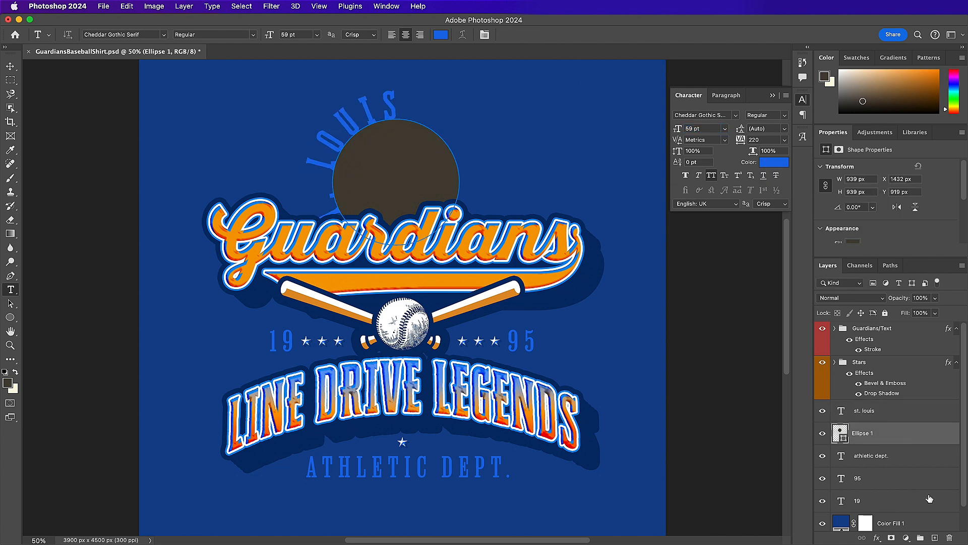
- Delete the Ellipse 1 layer and rotate the "ST. LOUIS" text clockwise so it arches over the top of its circular path
click(950, 537)
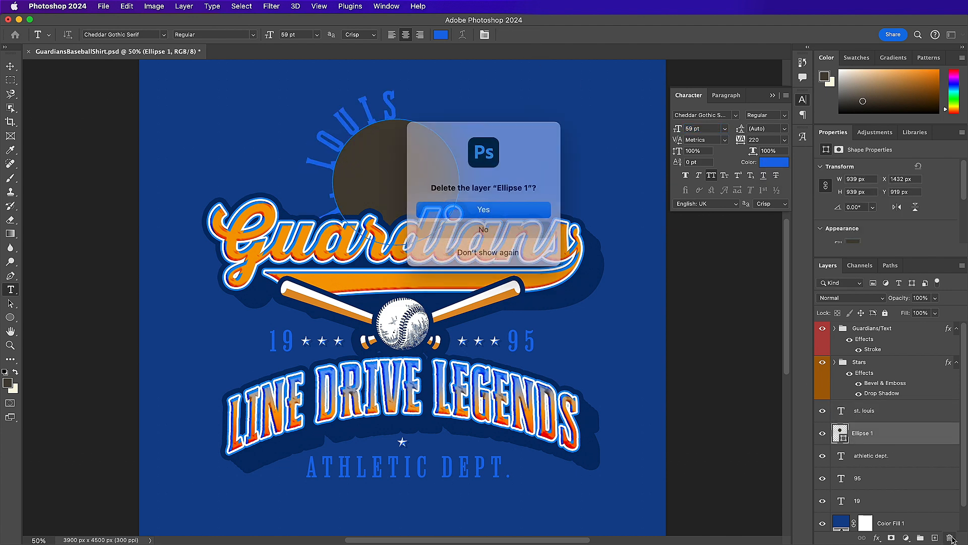
click(516, 209)
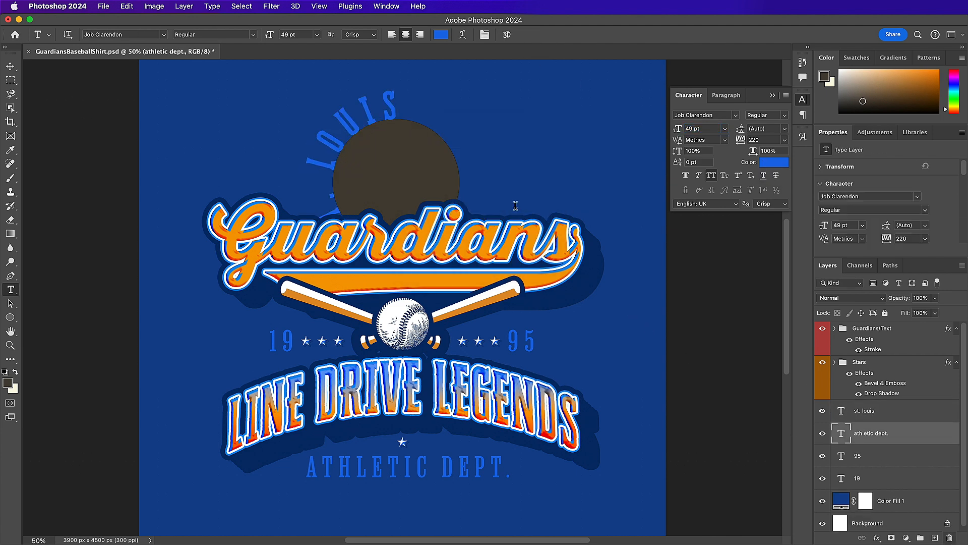
click(885, 411)
key(ctrl+t)
drag(468, 110, 504, 202)
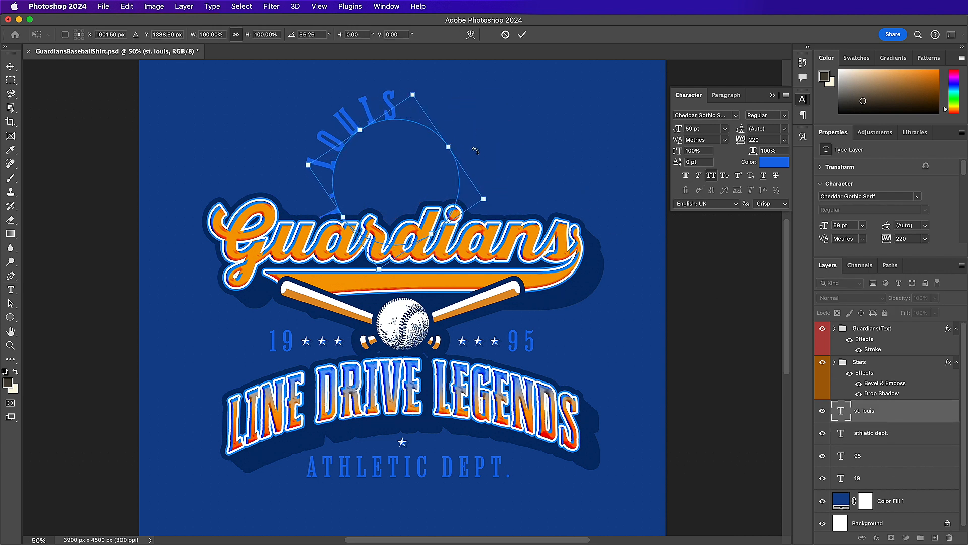
click(522, 34)
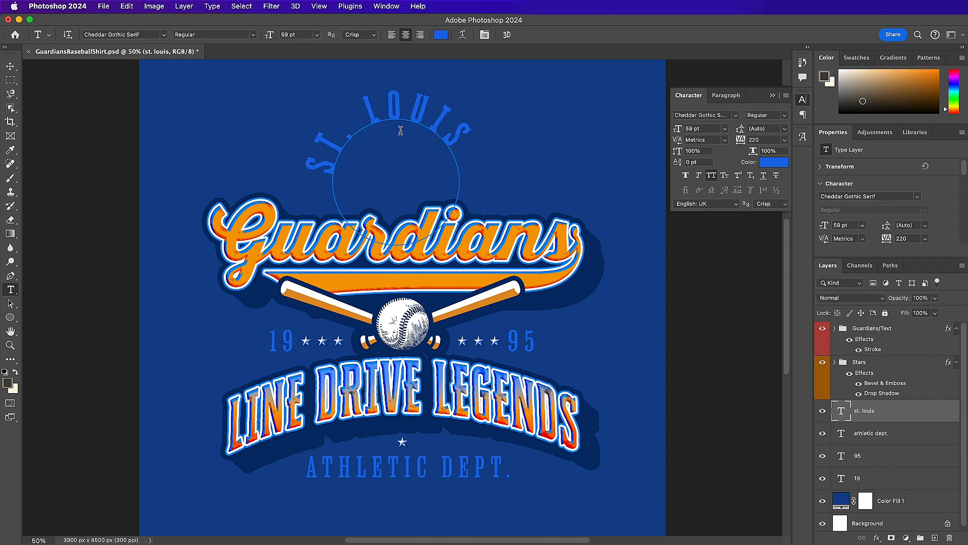
- Lower the "ST. LOUIS" arch closer to the "Guardians" lettering, shift it slightly right and fine-tune its rotation
click(349, 136)
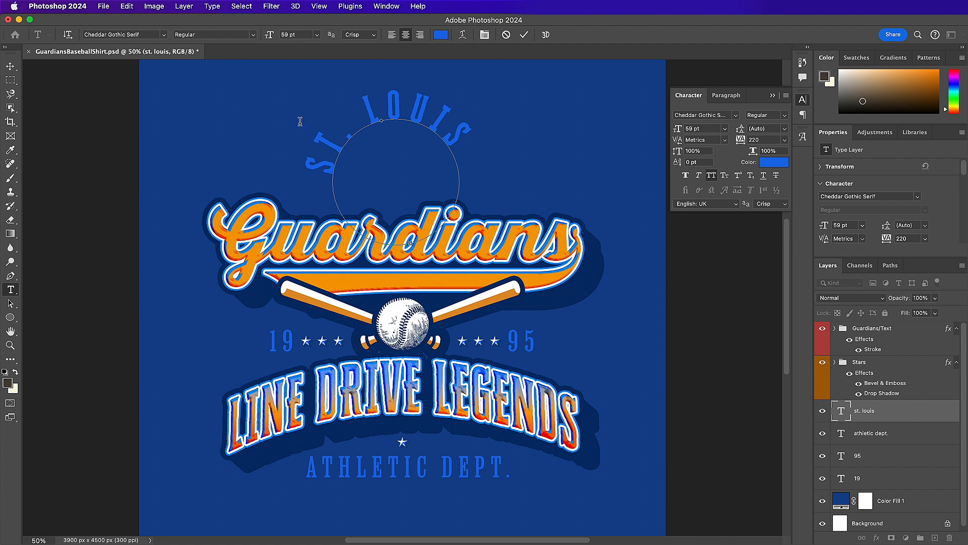
click(524, 34)
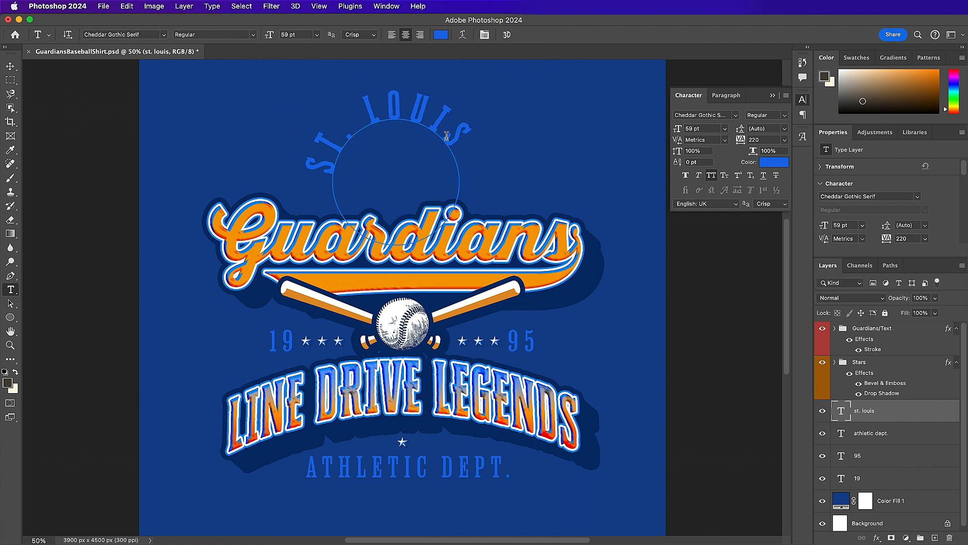
key(v)
key(super+t)
drag(498, 115, 475, 173)
key(Return)
key(super+t)
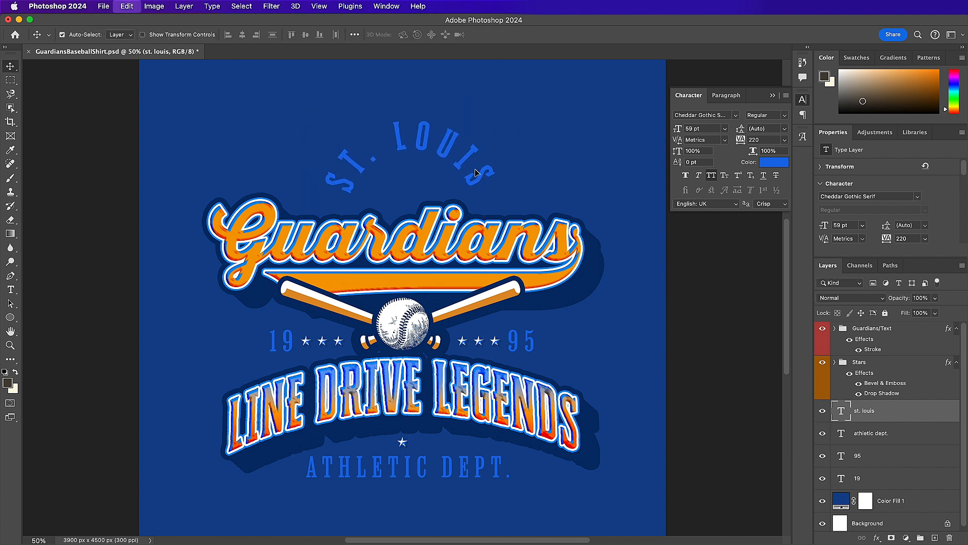
drag(513, 99, 517, 102)
key(Return)
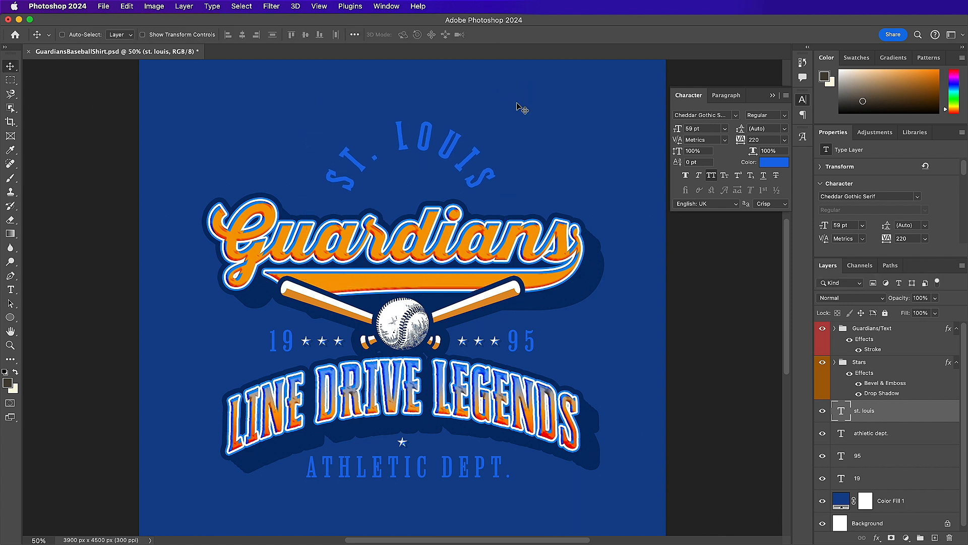
- Change the "ST. LOUIS" text colour to white
click(764, 163)
drag(403, 253, 312, 196)
key(Return)
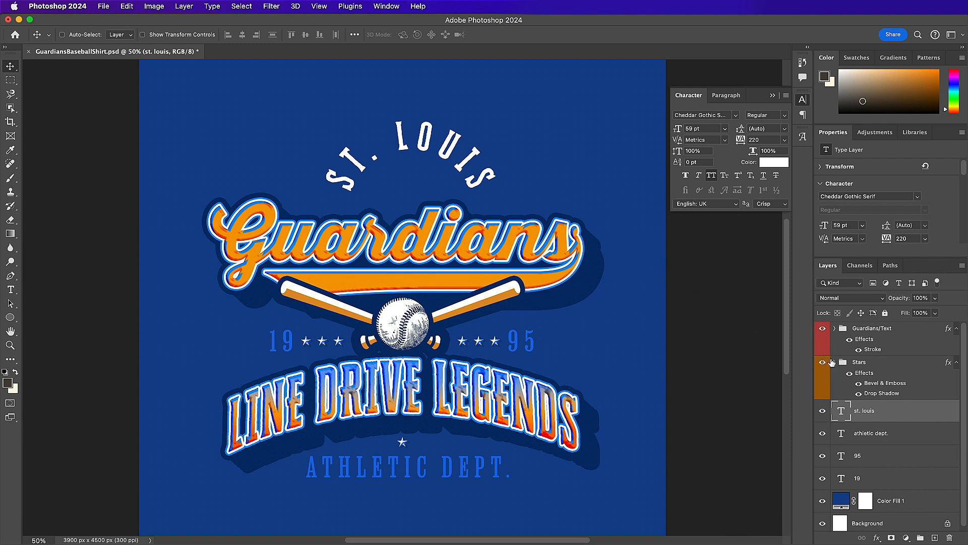
- Copy the layer style of the Stars group and paste it onto the "ST. LOUIS" text layer
click(889, 368)
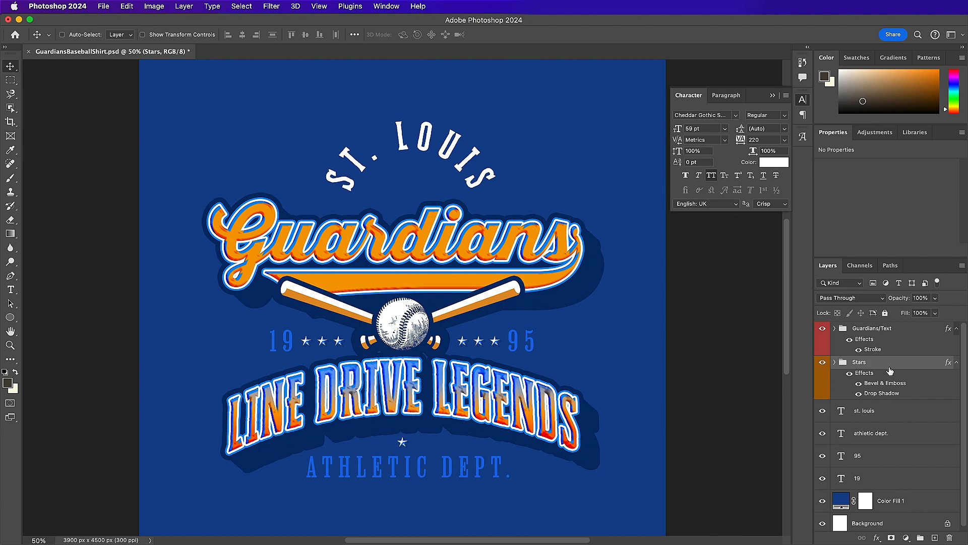
right_click(890, 371)
click(838, 435)
click(896, 416)
right_click(896, 416)
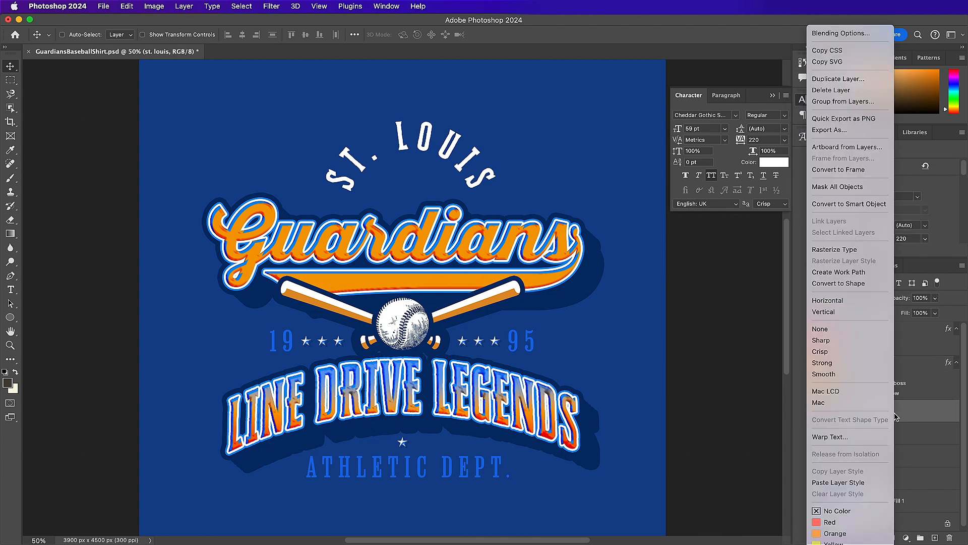
click(859, 482)
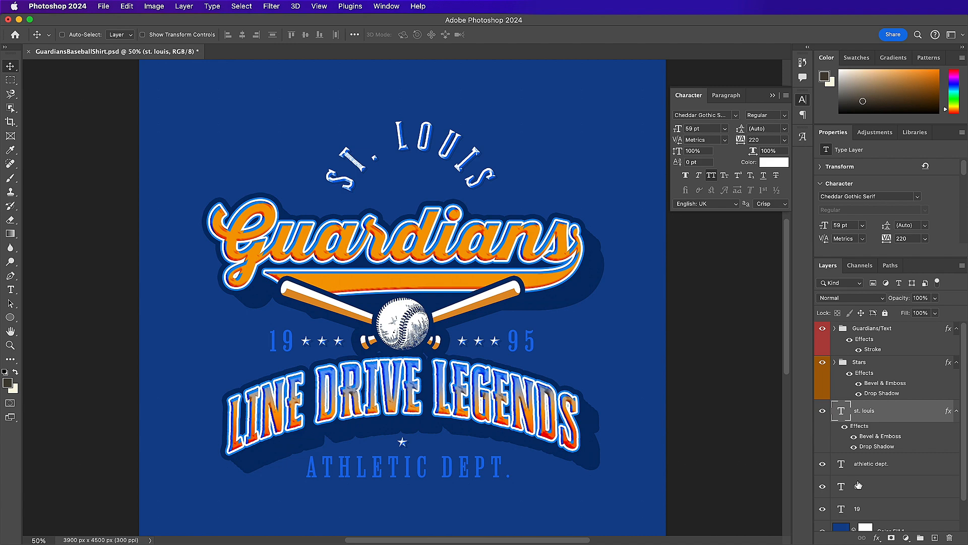
- Add a white letter "S" at 56 pt on its own type layer in the empty area below "ATHLETIC DEPT."
scroll(430, 467, down, 3)
key(super+plus)
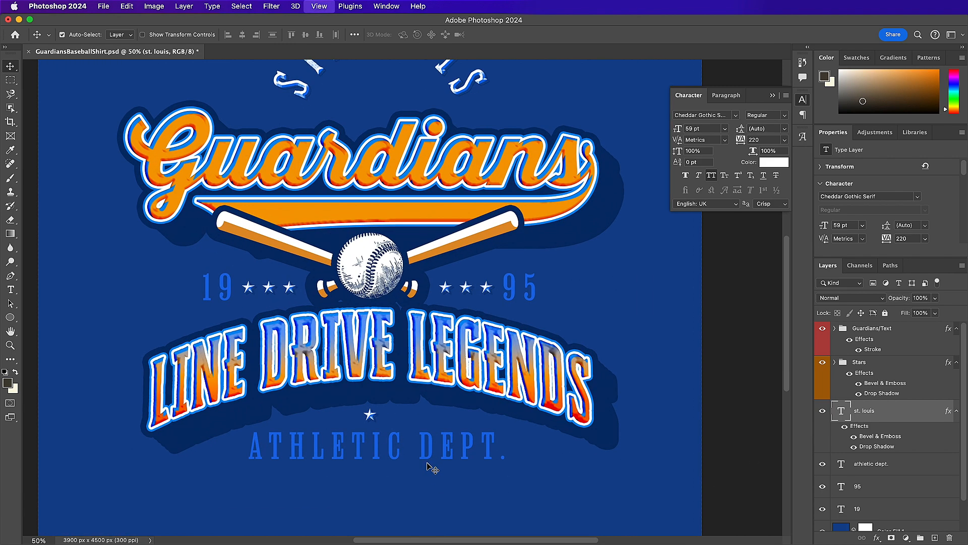
key(super+plus)
scroll(430, 465, down, 5)
key(t)
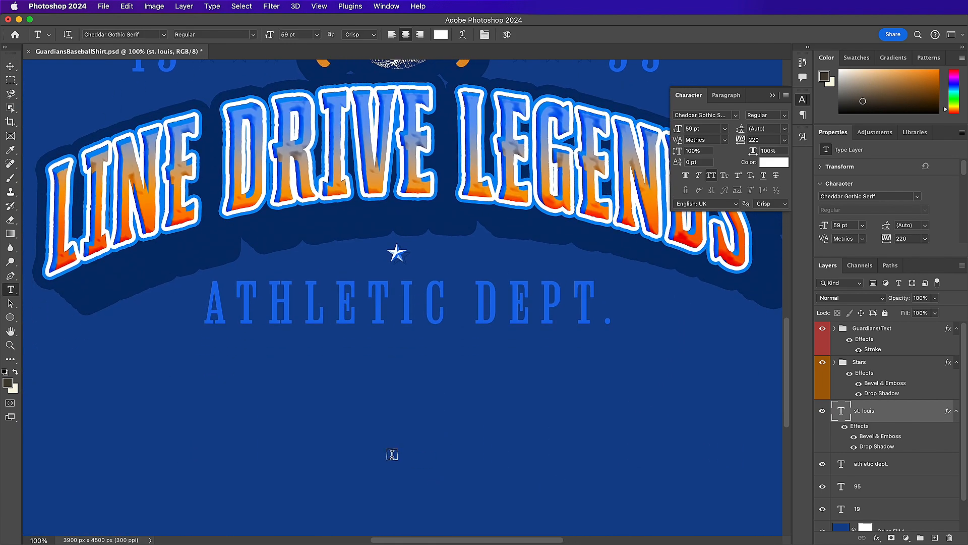
click(318, 448)
text(S)
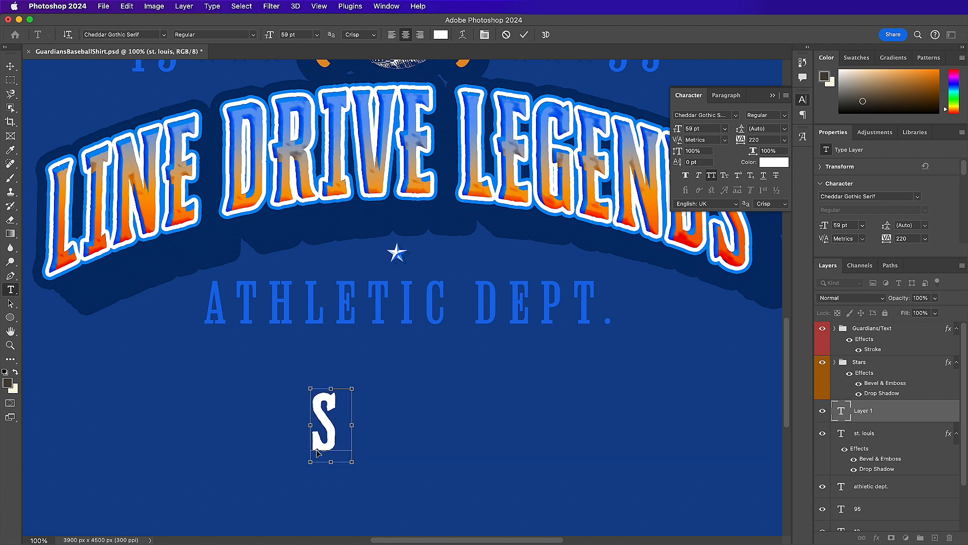
key(super+a)
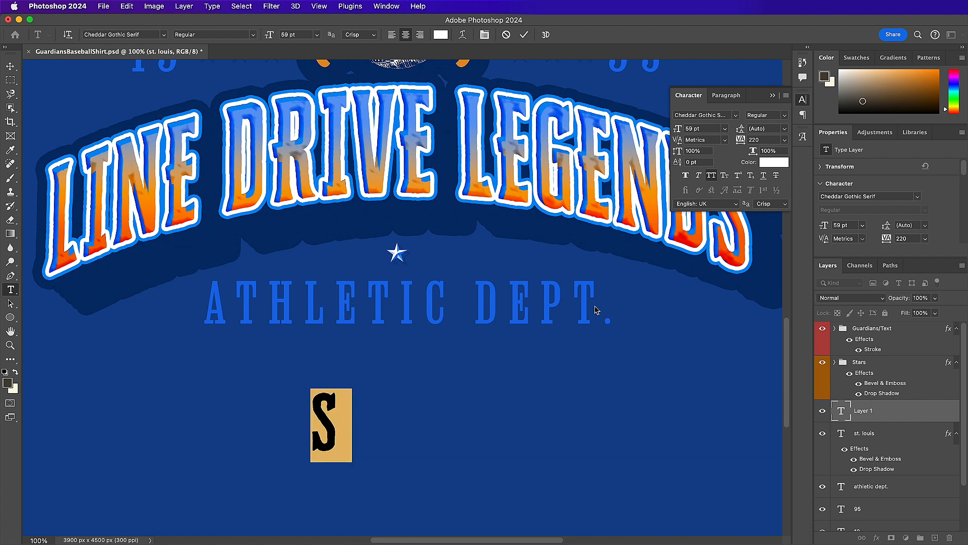
click(707, 129)
key(Down)
key(Down)
key(Down)
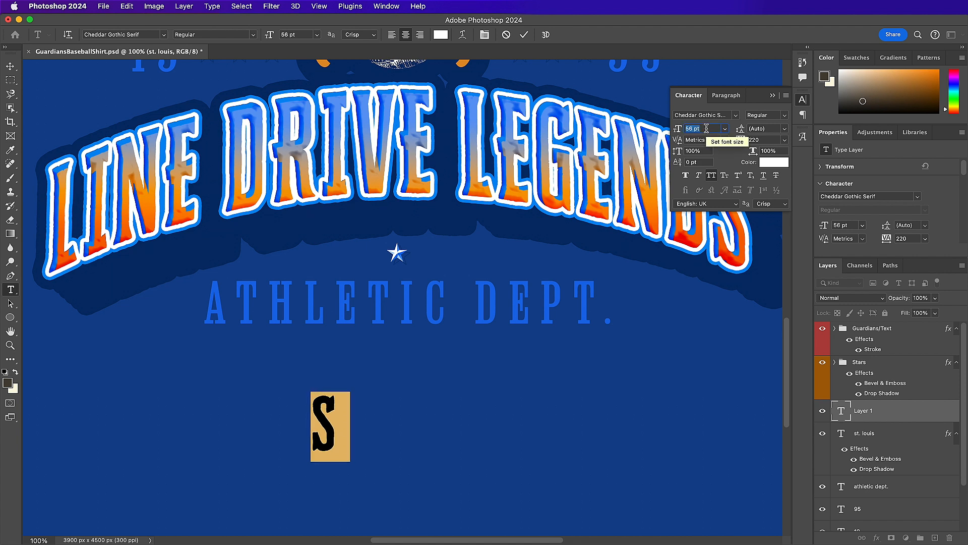
click(523, 34)
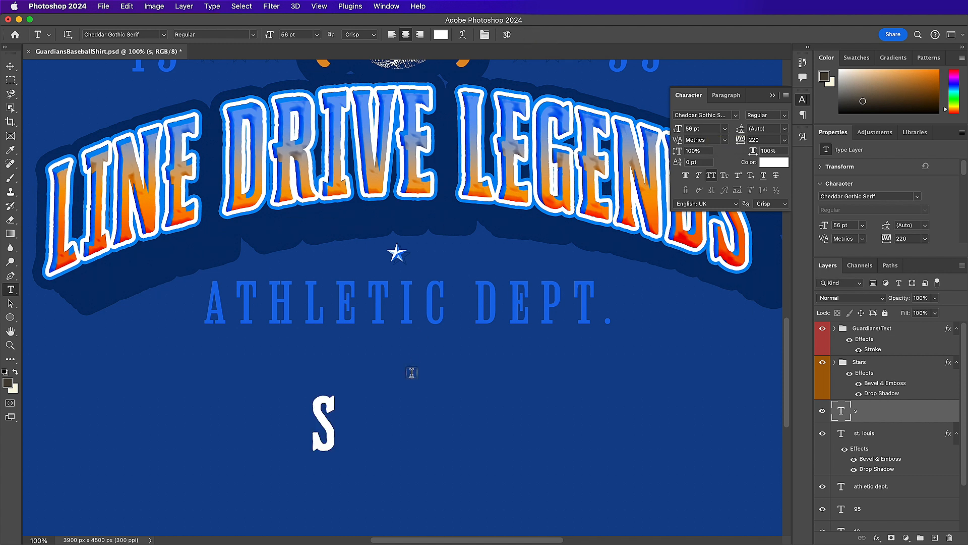
- Add a separate letter "T" and place it so its crossbar meets the lower right of the S
click(393, 415)
text(T)
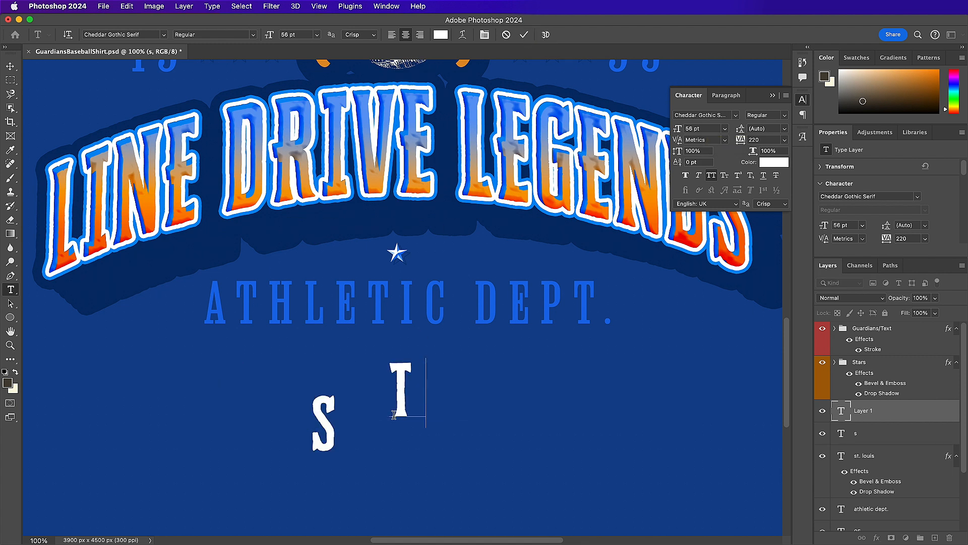
click(523, 35)
key(v)
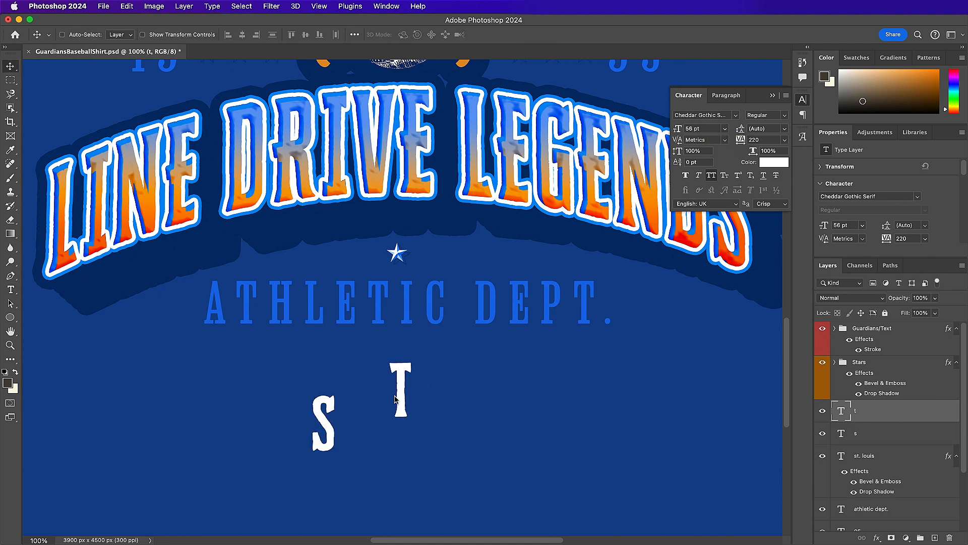
drag(439, 392, 382, 459)
key(Right)
key(Right)
key(Right)
key(Right)
key(Right)
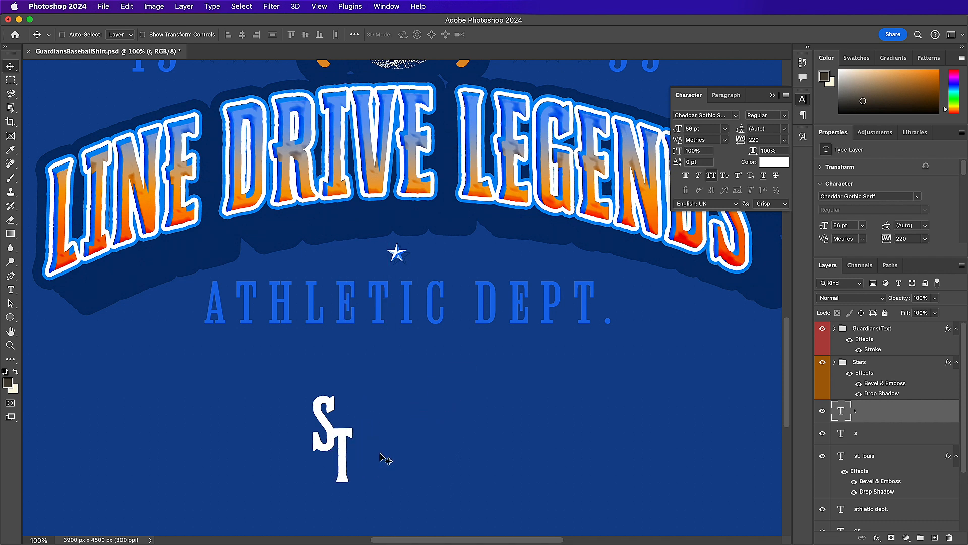
key(Up)
key(Up)
key(Up)
key(Up)
key(Up)
- Add a separate "L" beside the S above the T's crossbar, and centre all three letters below "ATHLETIC DEPT."
key(t)
click(407, 416)
text(L)
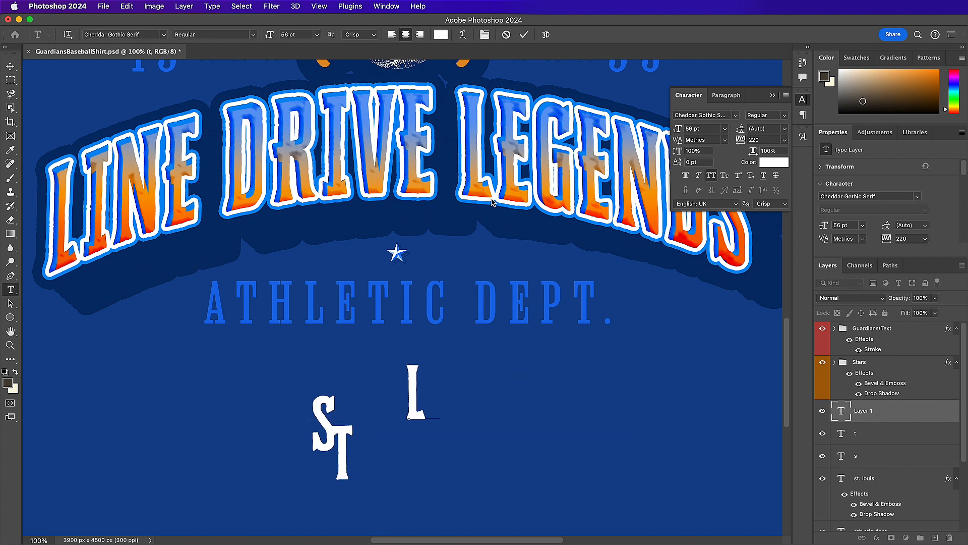
click(524, 34)
key(v)
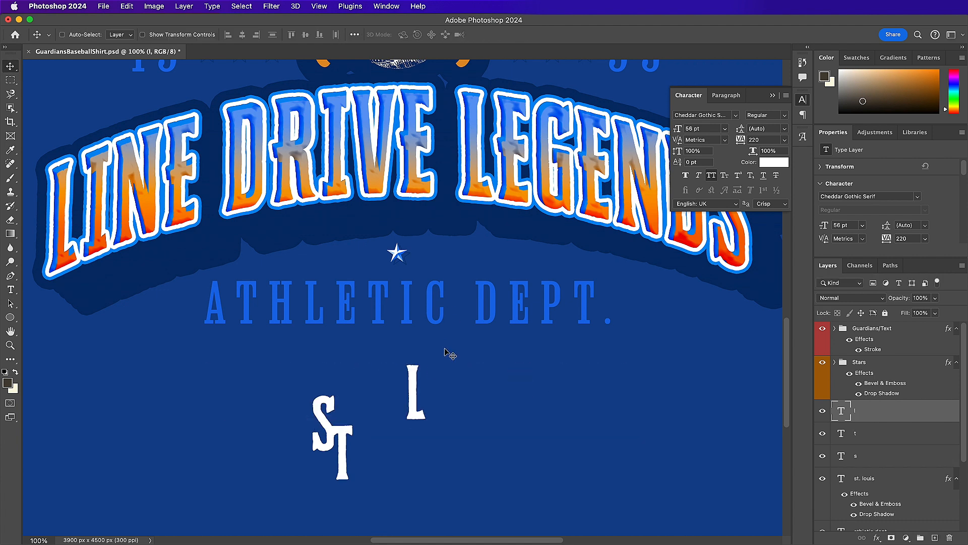
drag(452, 423, 393, 452)
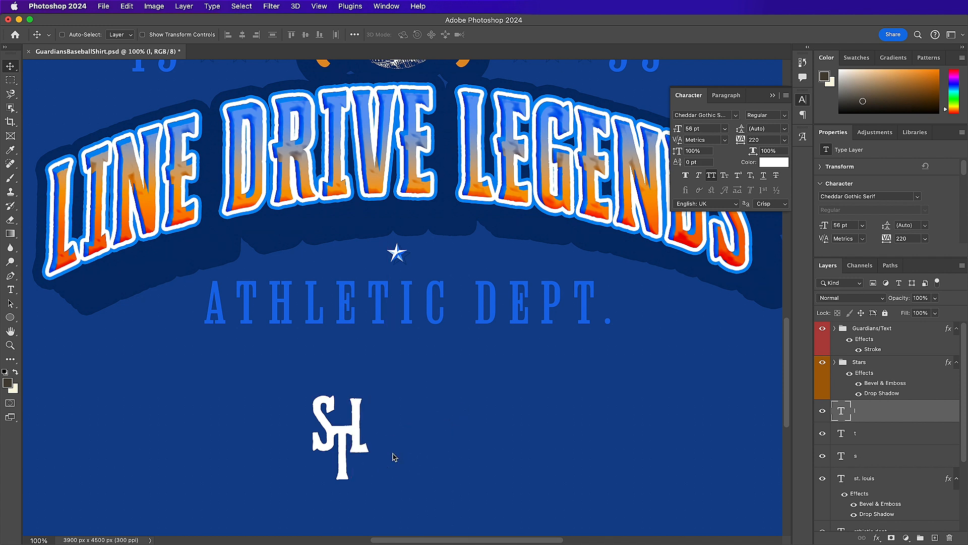
shift+click(871, 462)
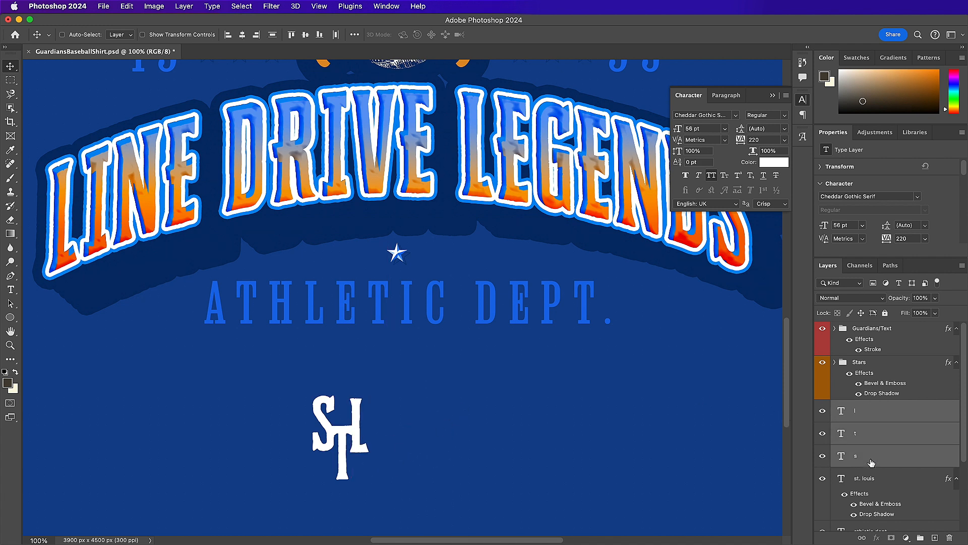
drag(423, 445, 479, 397)
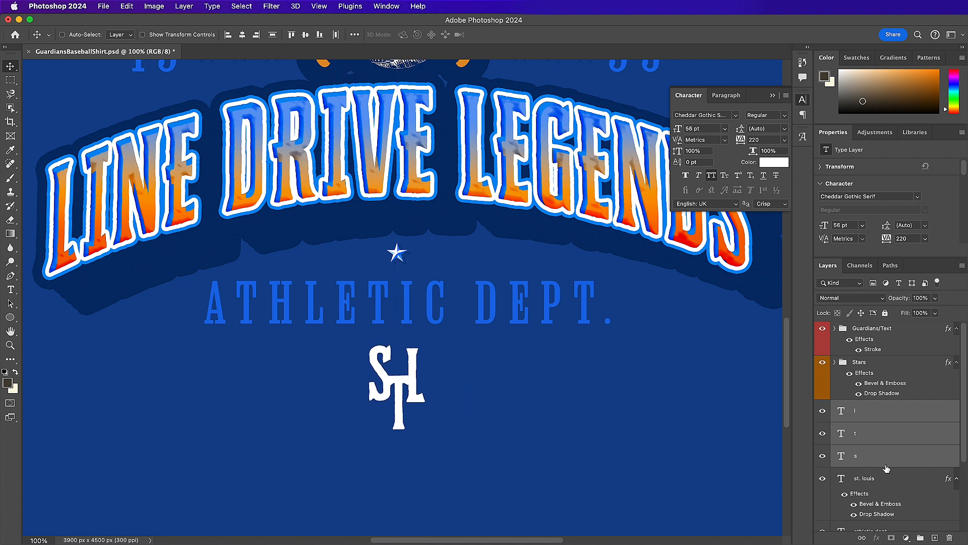
- Group the three monogram letter layers, name the group "STL", and give it a yellow colour label
click(920, 538)
double_click(861, 406)
text(STL)
key(Return)
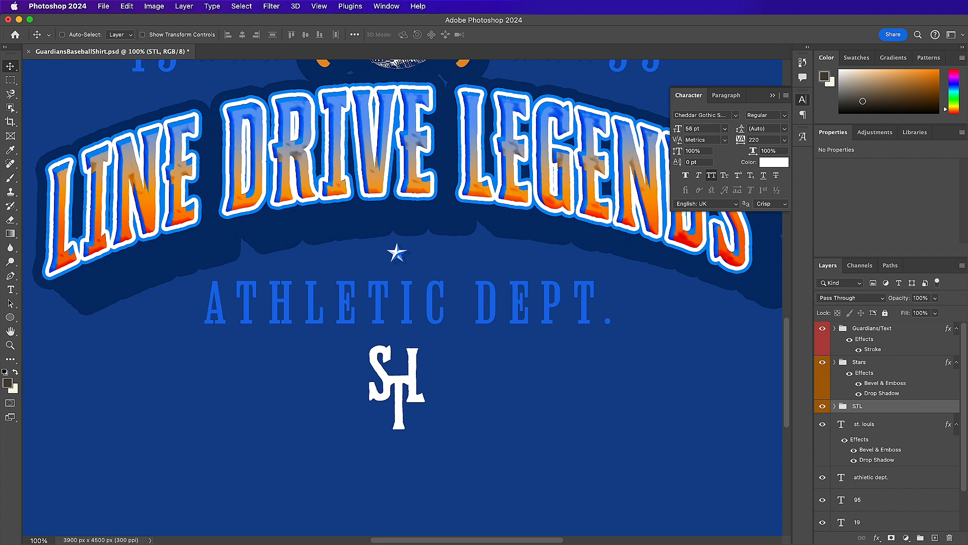
right_click(876, 409)
click(812, 537)
- Select all artwork layers above the blue colour fill and move the whole design slightly upward on the canvas
key(super+minus)
key(super+minus)
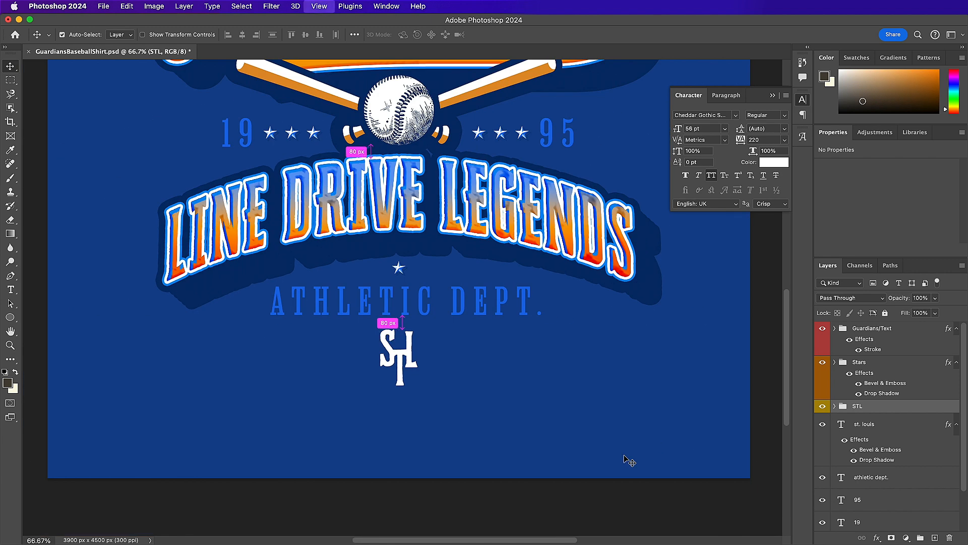
key(super+minus)
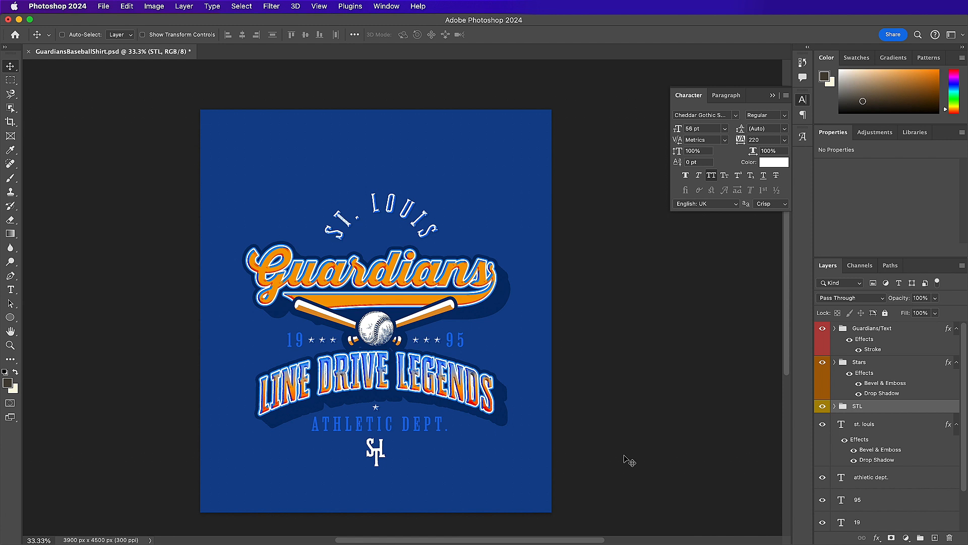
click(882, 332)
scroll(881, 433, down, 2)
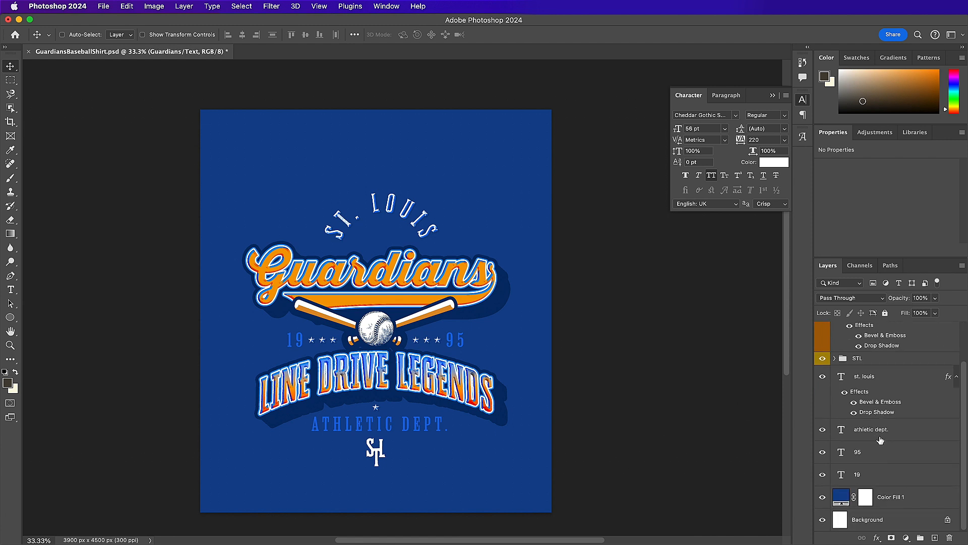
shift+click(878, 478)
mouse_move(458, 461)
mouse_down()
mouse_move(457, 440)
mouse_move(458, 448)
mouse_up()
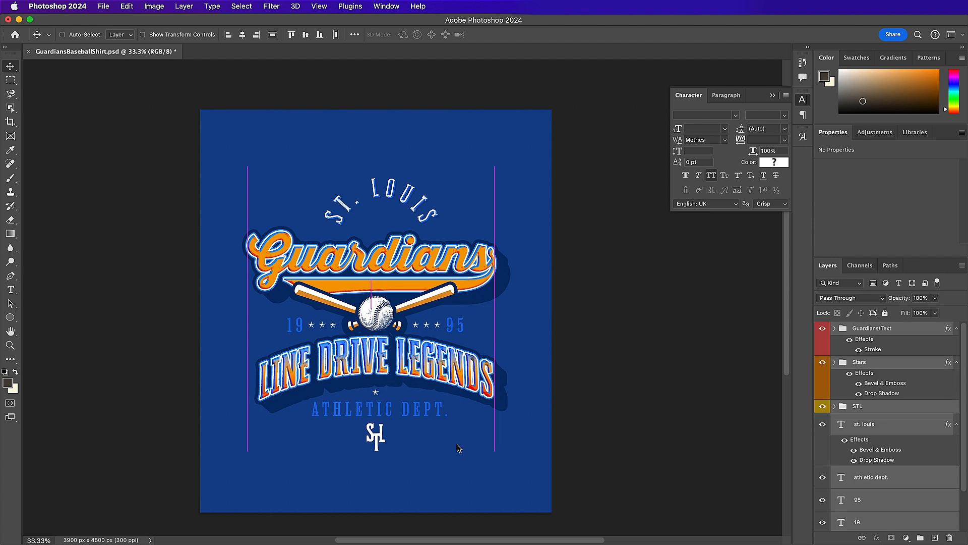
click(902, 484)
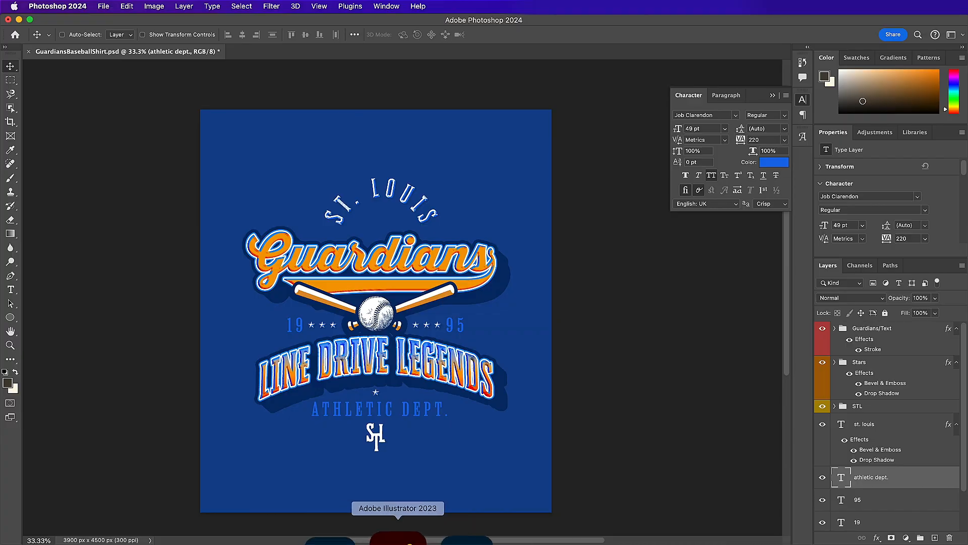
- Switch to Illustrator and open AdobeStock_372322647.ai from the Assets folder, retaining the 9-slice scaling option for symbols
click(397, 536)
click(84, 7)
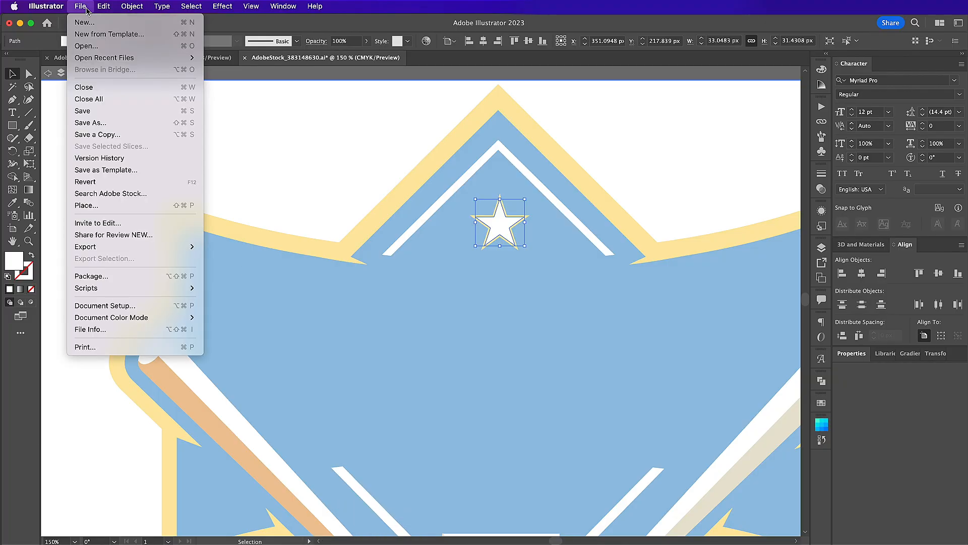
click(95, 46)
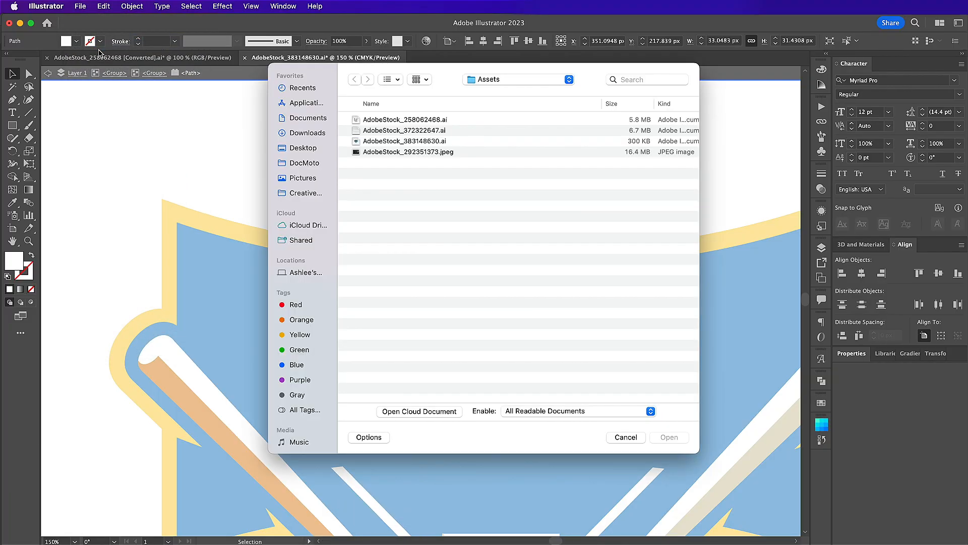
double_click(384, 130)
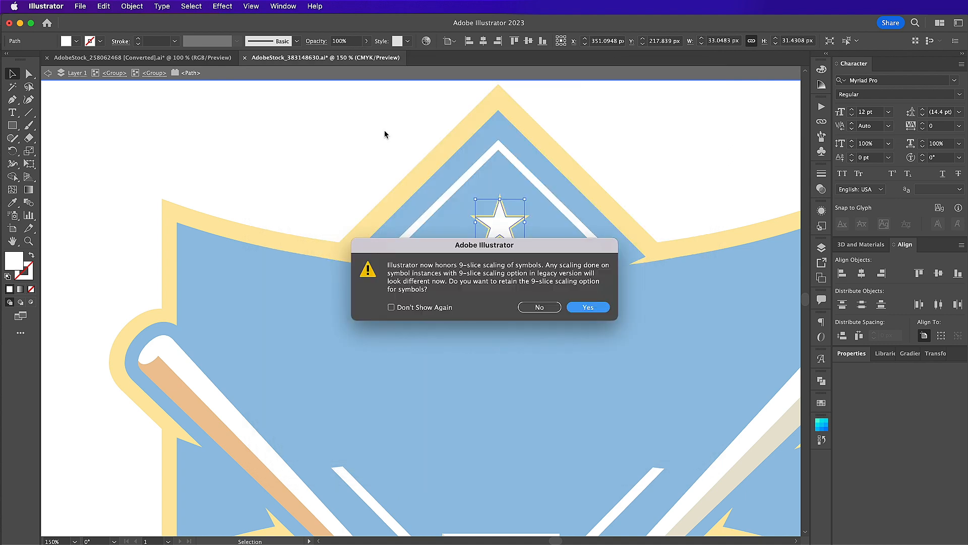
key(Return)
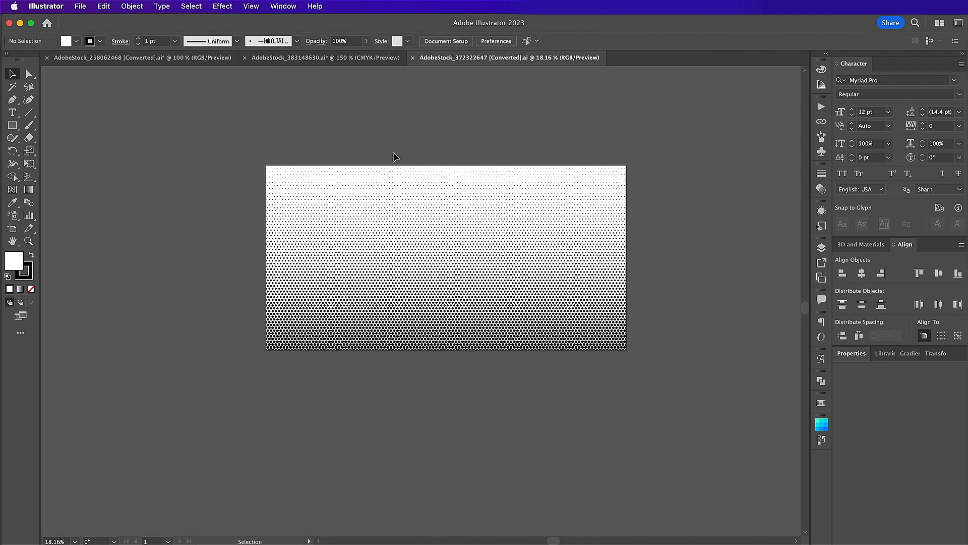
- Change the halftone pattern's fill to white (ffffff) and copy the pattern
click(428, 260)
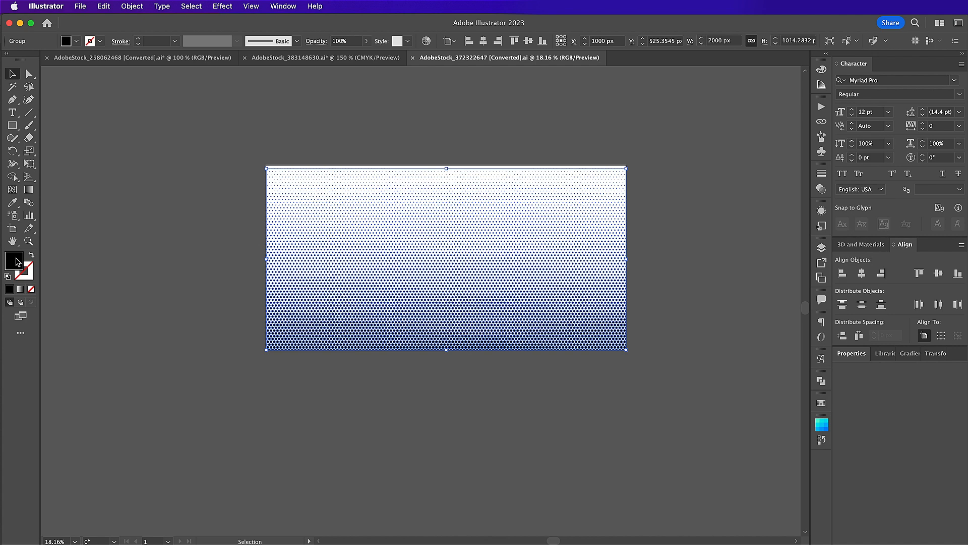
double_click(14, 260)
drag(547, 347, 534, 321)
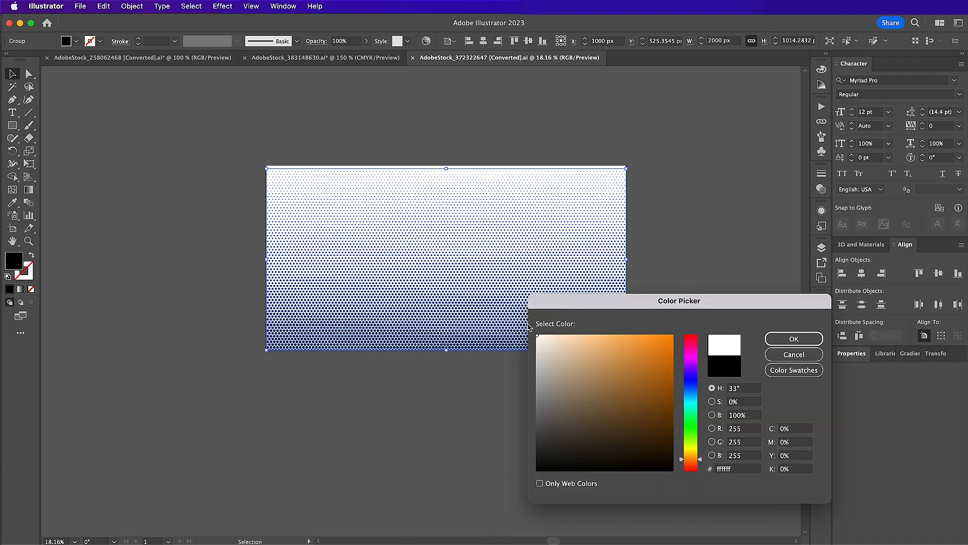
key(Return)
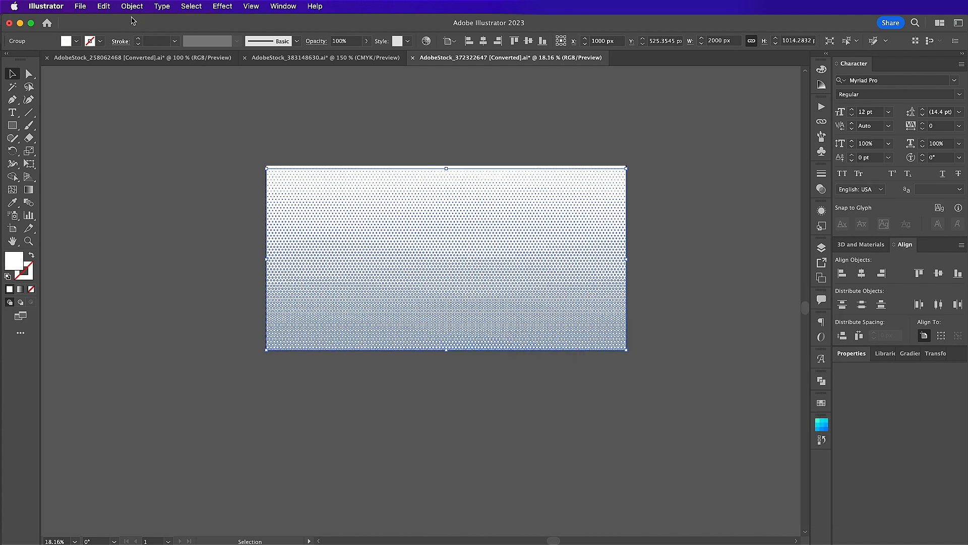
click(104, 6)
click(116, 63)
- In Photoshop, paste the halftone as a Smart Object above the Guardians/Text group and scale it to about 57% to cover the group
click(439, 529)
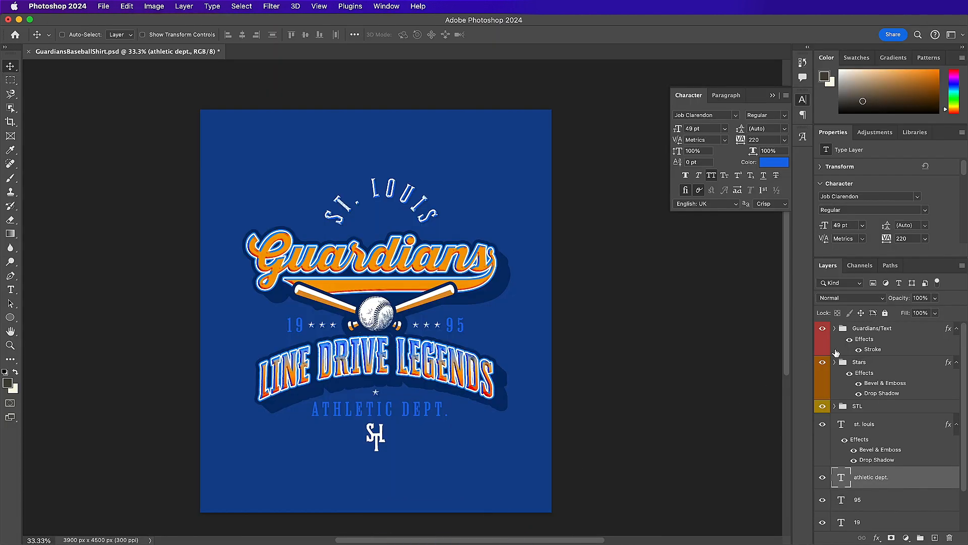
click(862, 330)
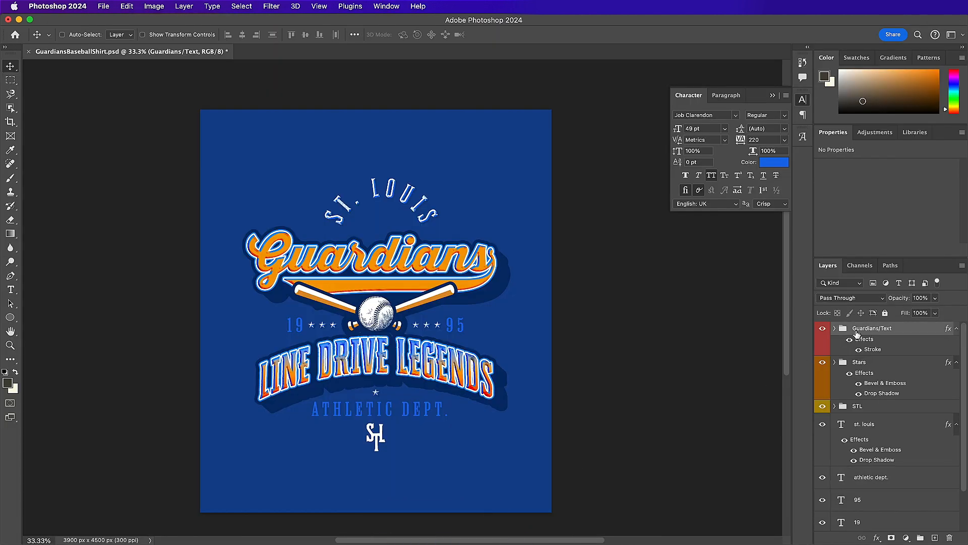
click(127, 6)
click(154, 103)
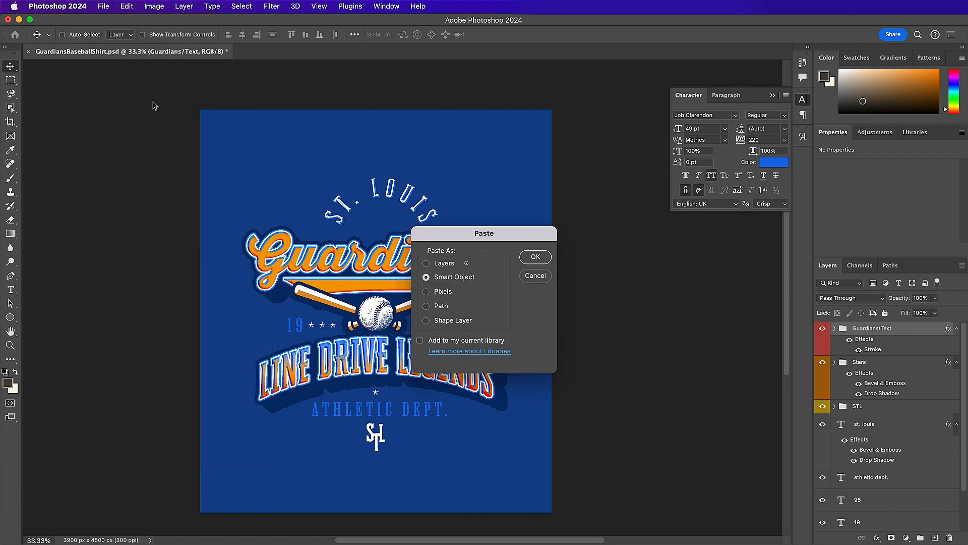
click(532, 261)
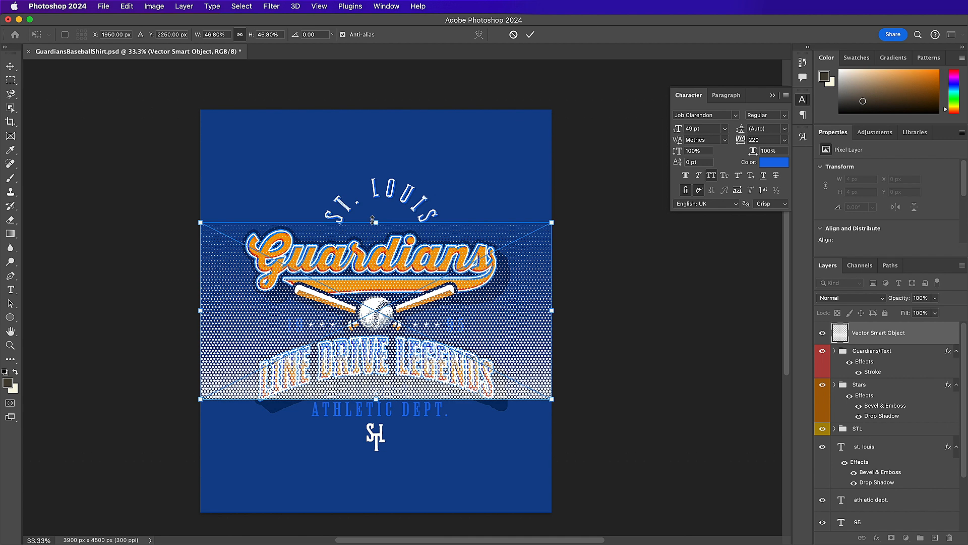
drag(377, 399, 375, 416)
drag(379, 224, 378, 201)
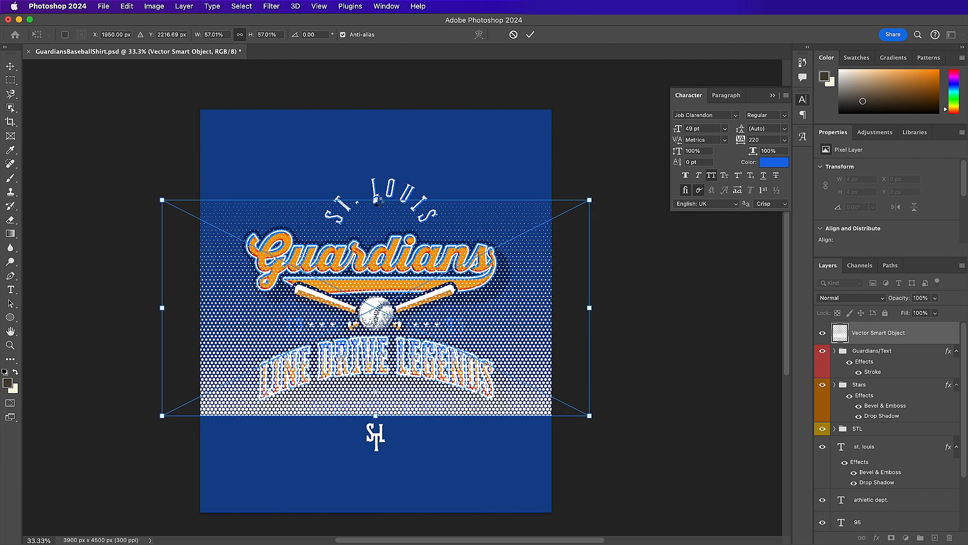
key(Return)
- Rename the pasted smart object layer "Halftone" and clip it to the Guardians/Text group
double_click(900, 333)
text(Halftone)
key(Return)
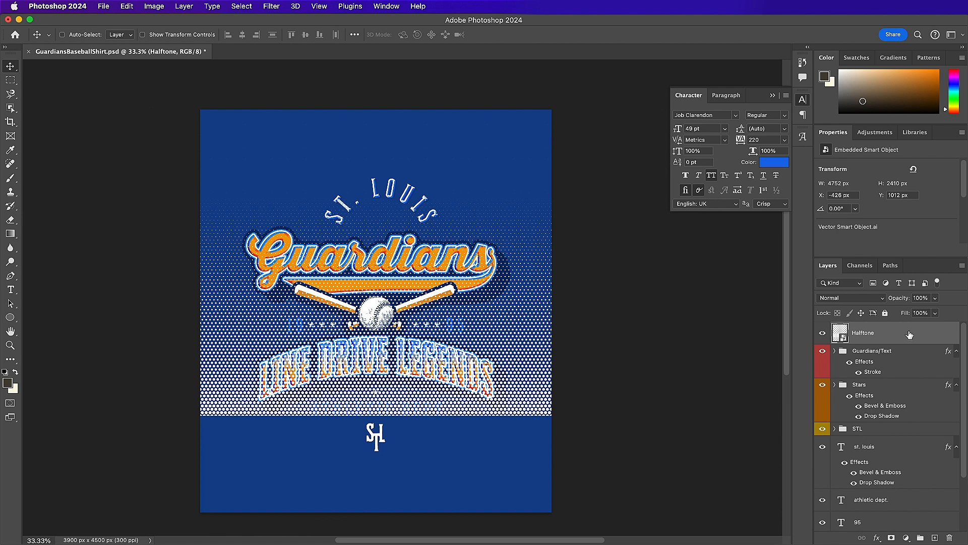
right_click(886, 334)
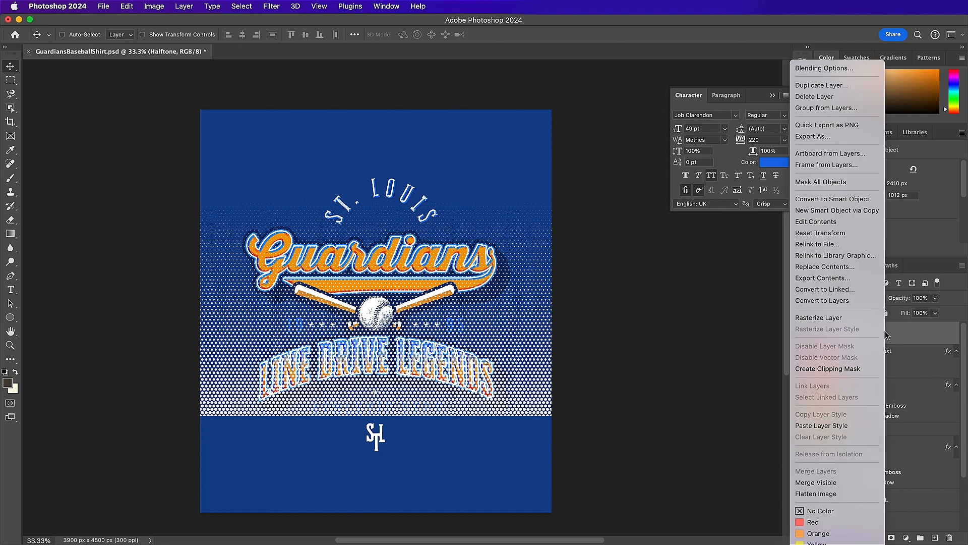
click(837, 372)
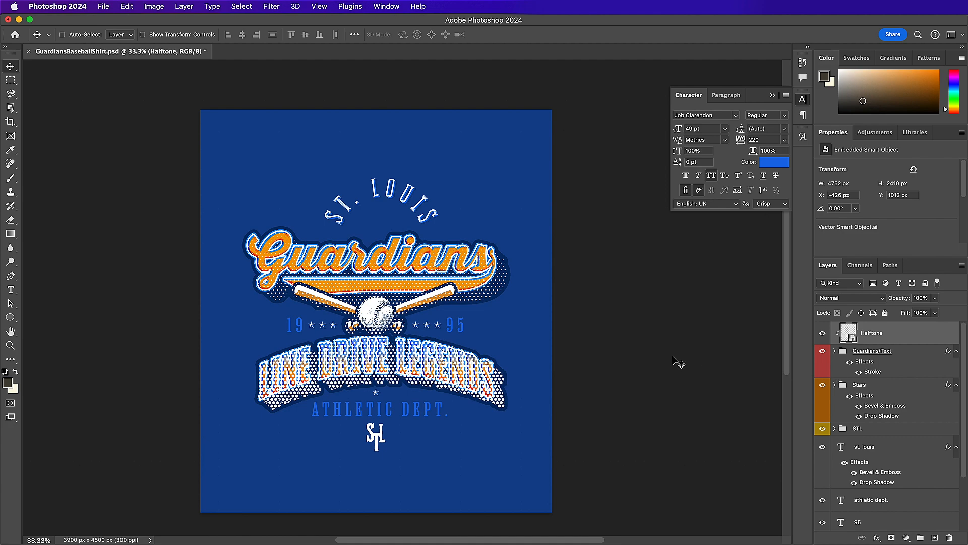
- Set the Halftone layer's blend mode to Soft Light and its opacity to 50%
key(super+equal)
key(super+equal)
scroll(679, 363, down, 1)
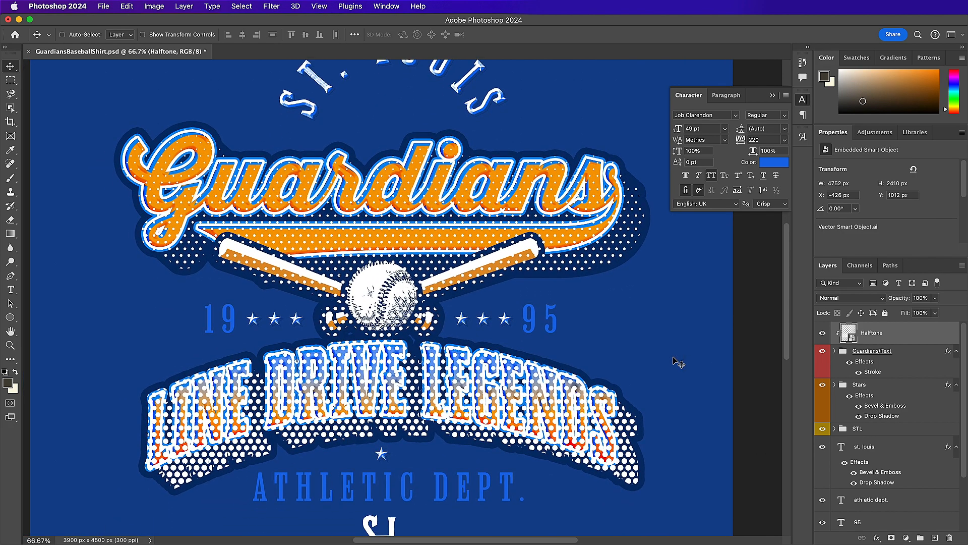
click(836, 297)
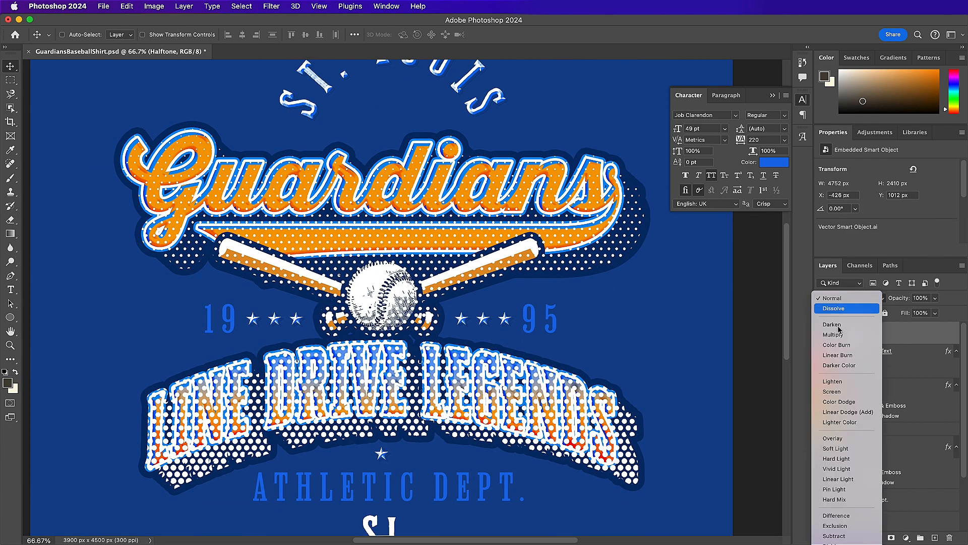
click(836, 448)
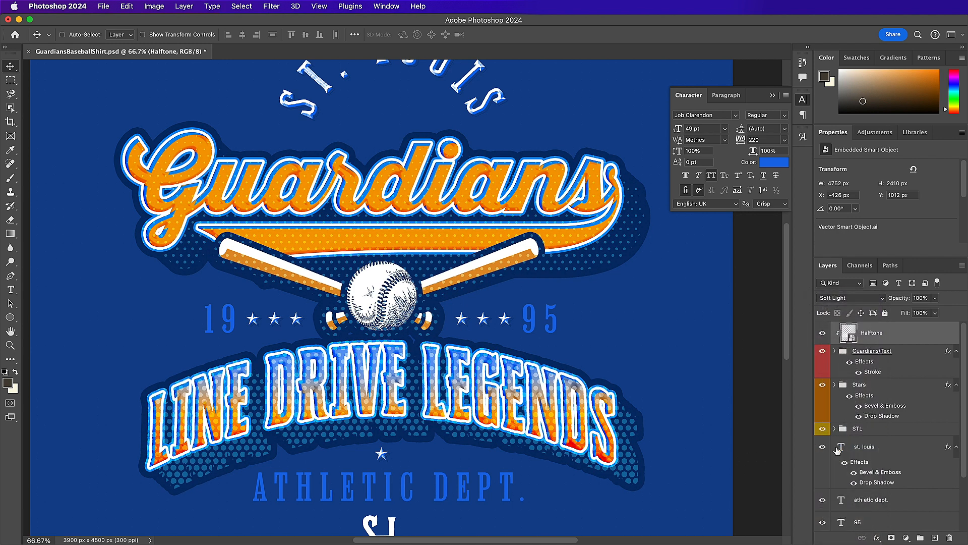
click(892, 297)
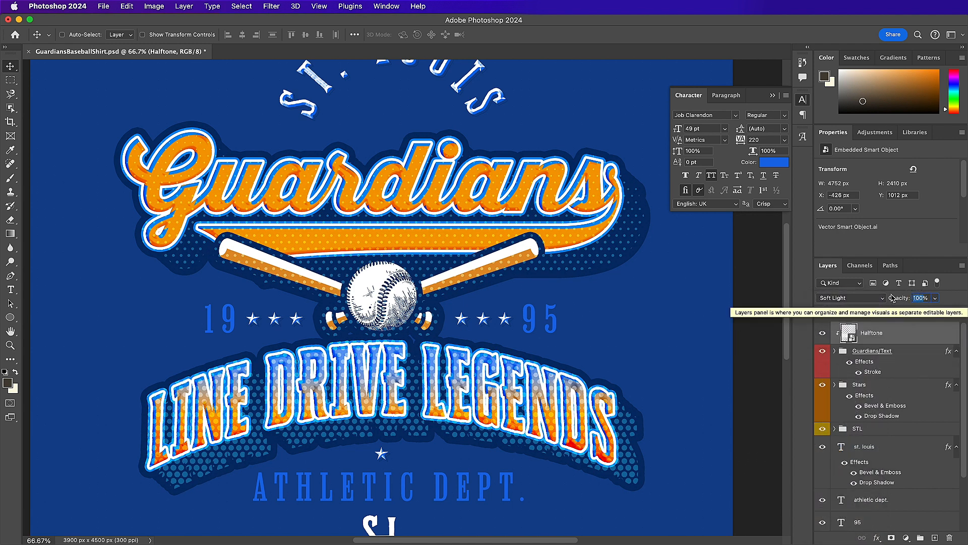
text(50)
key(Return)
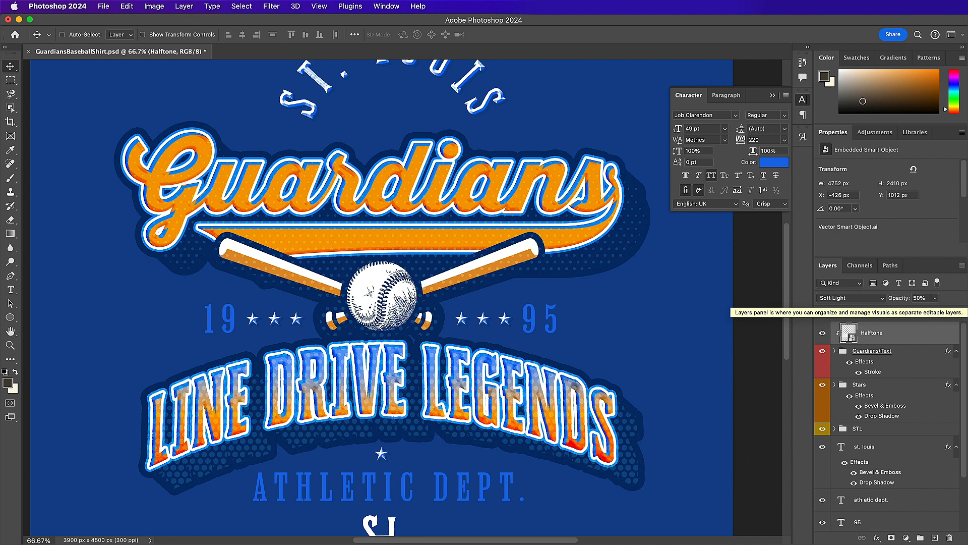
- Switch to AdobeStock_383148630.ai in Illustrator and isolate the home plate group between the two bats
click(404, 530)
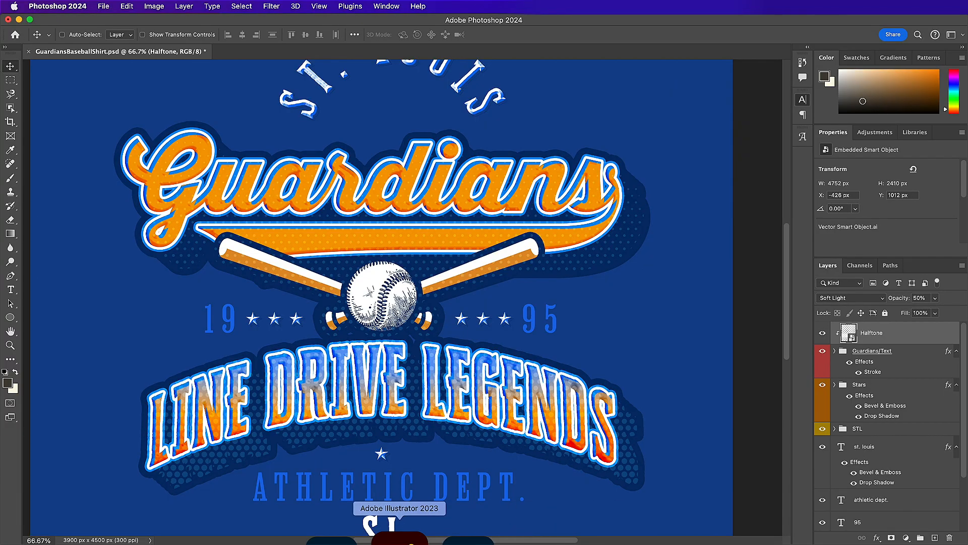
click(302, 57)
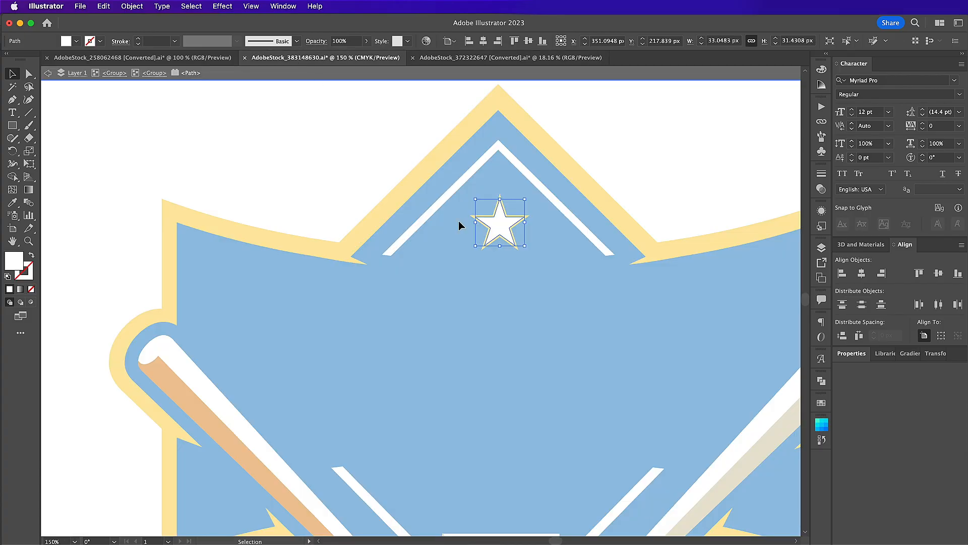
scroll(503, 231, down, 10)
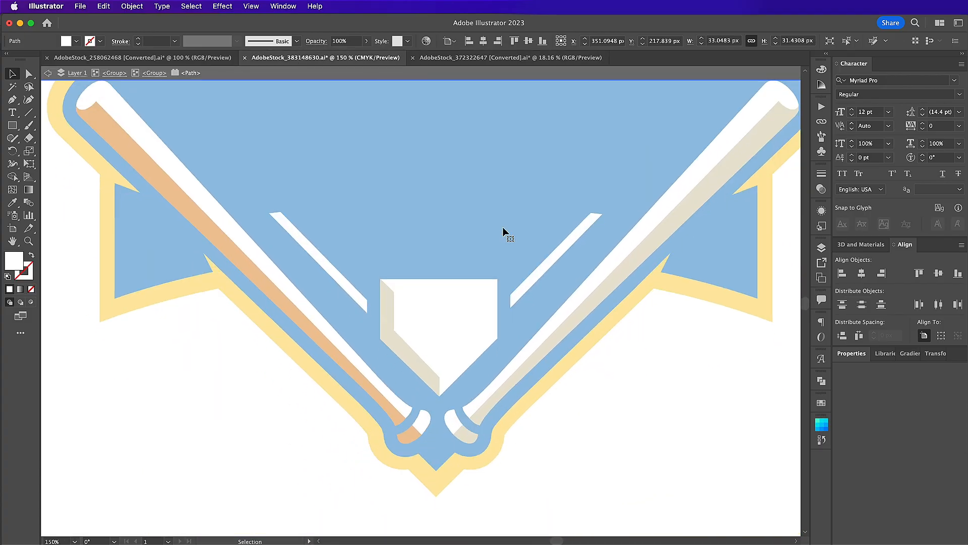
key(Escape)
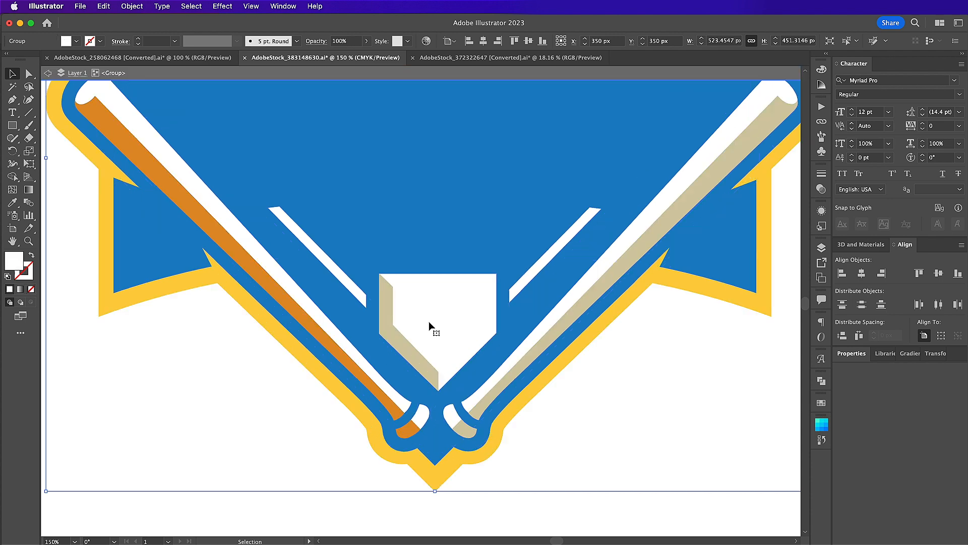
click(423, 324)
double_click(393, 332)
- Set the fill of the home plate's beige shaded edge to f49d1e
click(393, 333)
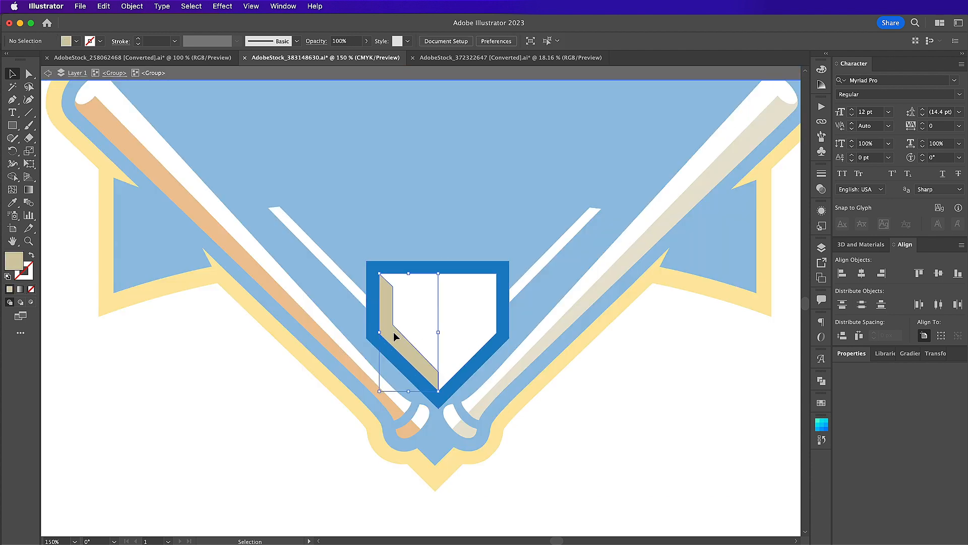
double_click(14, 261)
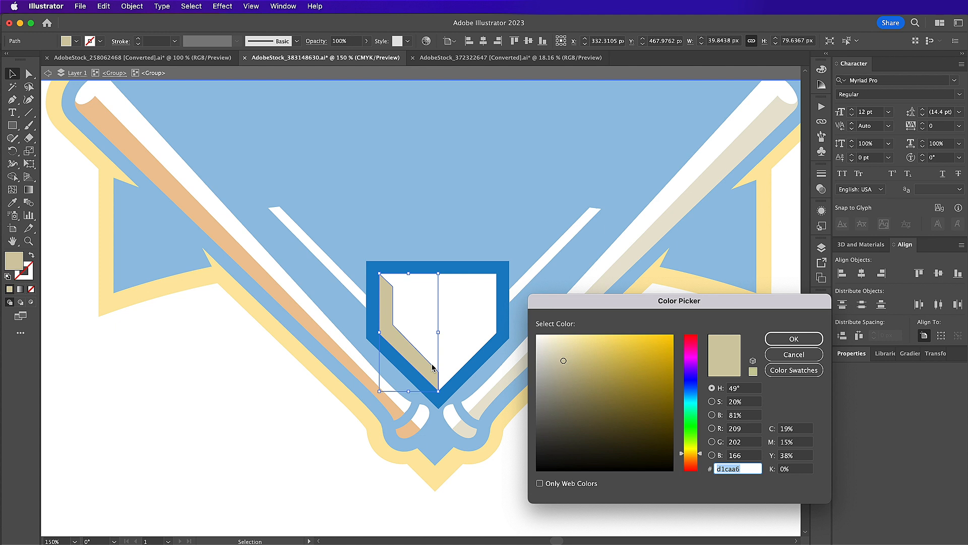
text(f49d1e)
key(Return)
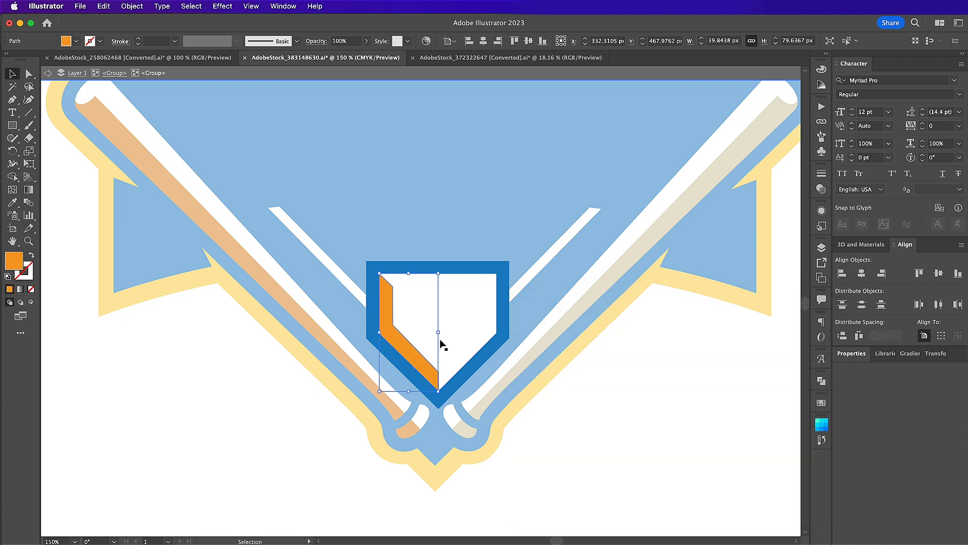
- Change the fill of the home plate's blue outline to white
click(472, 272)
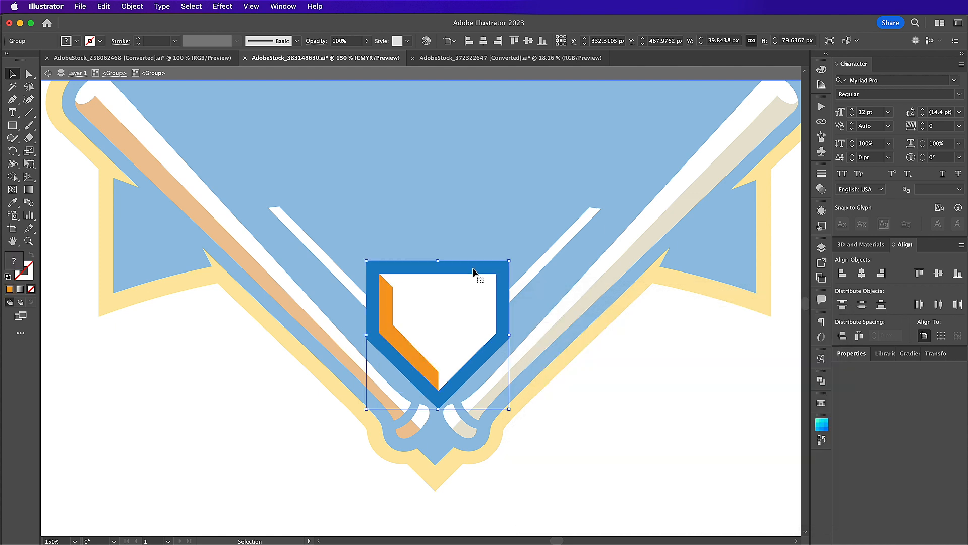
double_click(15, 262)
key(Return)
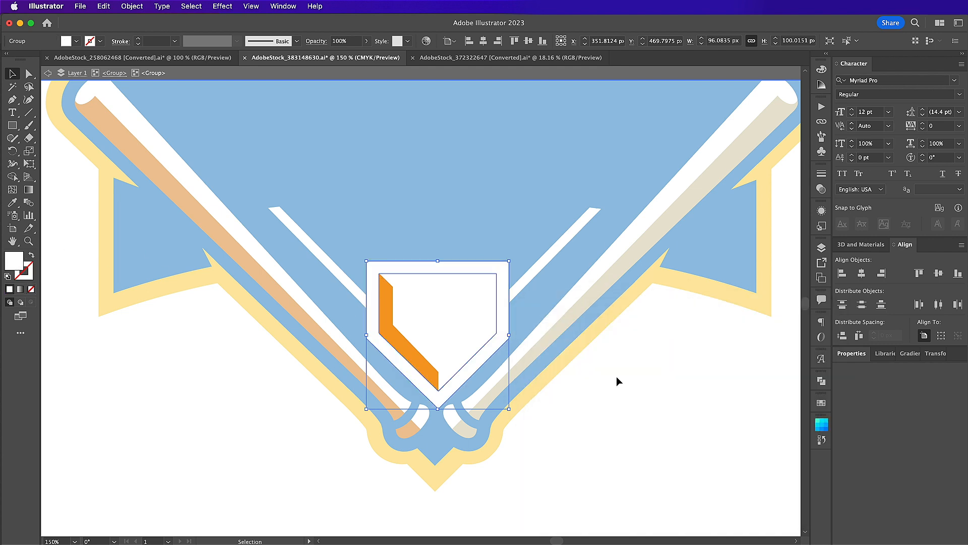
- Copy the complete home plate artwork from Illustrator and paste it as a smart object into GuardiansBaseballShirt.psd in Photoshop
drag(379, 246, 428, 307)
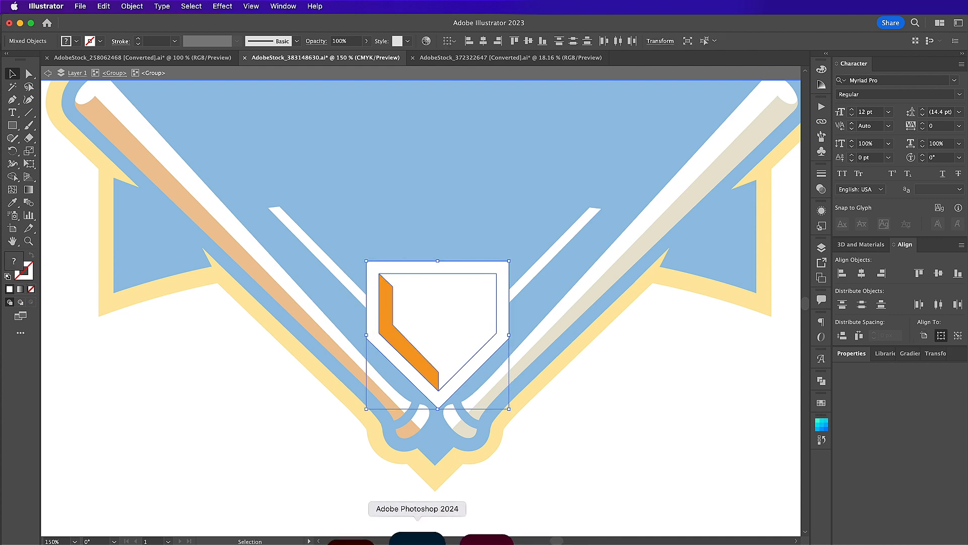
click(426, 542)
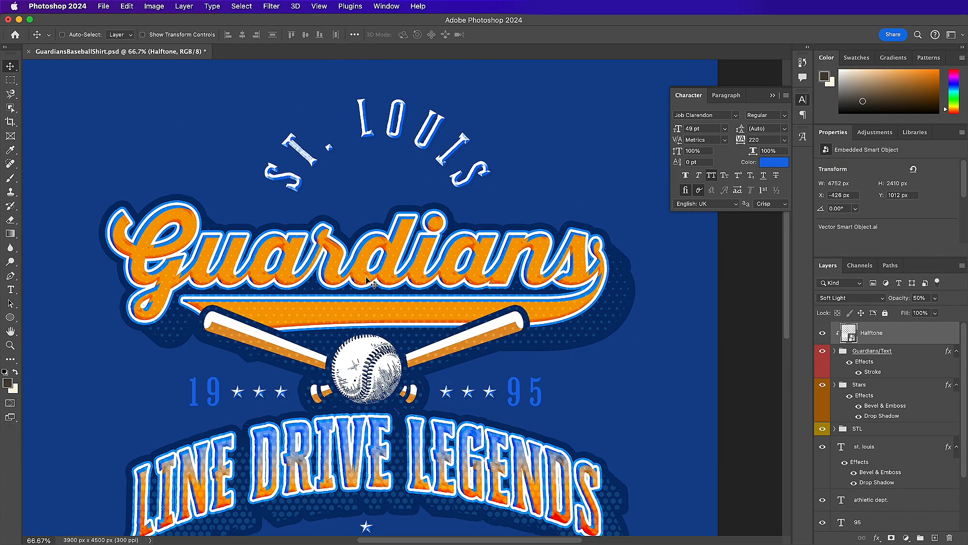
key(super+v)
click(535, 257)
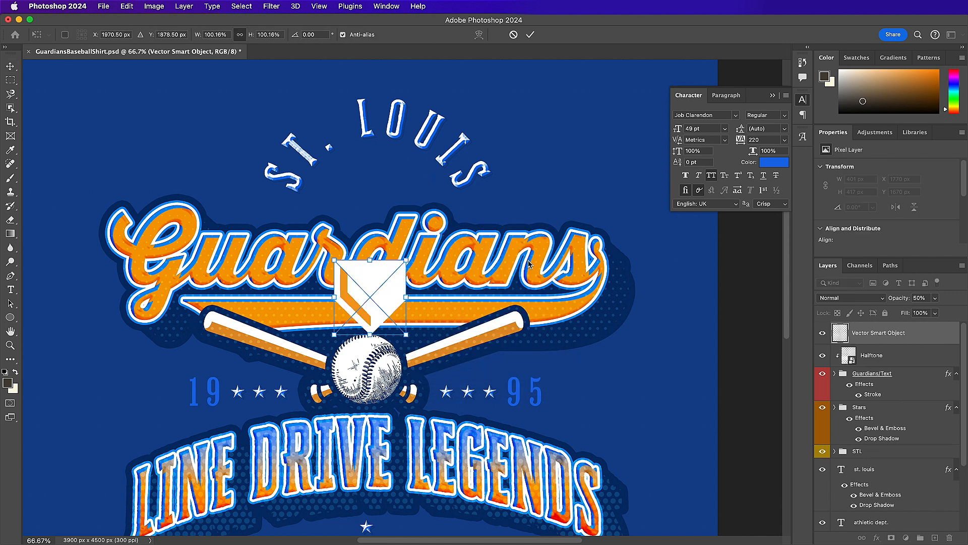
- Scale the pasted home plate to about 231 × 239 px and position it between the ST. LOUIS arch and the Guardians lettering
drag(370, 320, 379, 200)
key(Return)
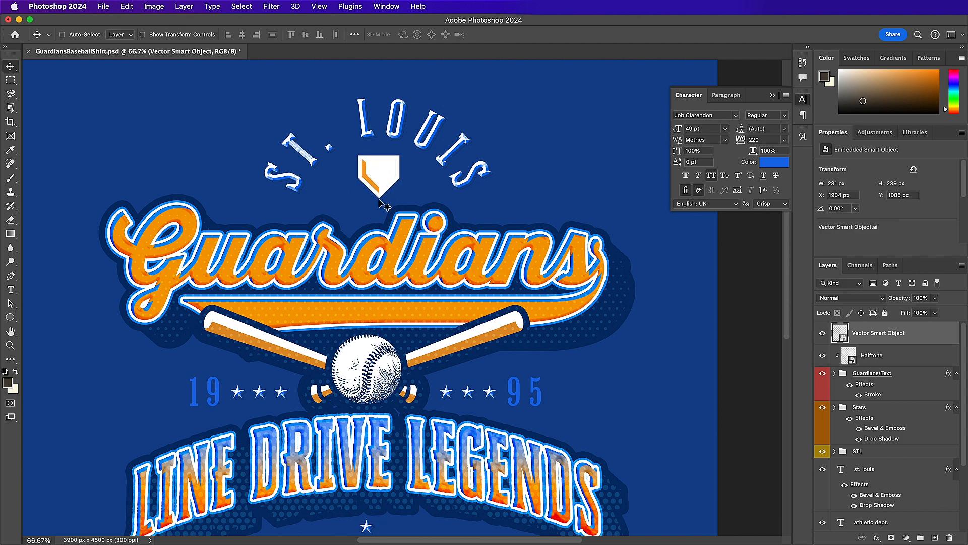
key(shift+Down)
key(shift+Down)
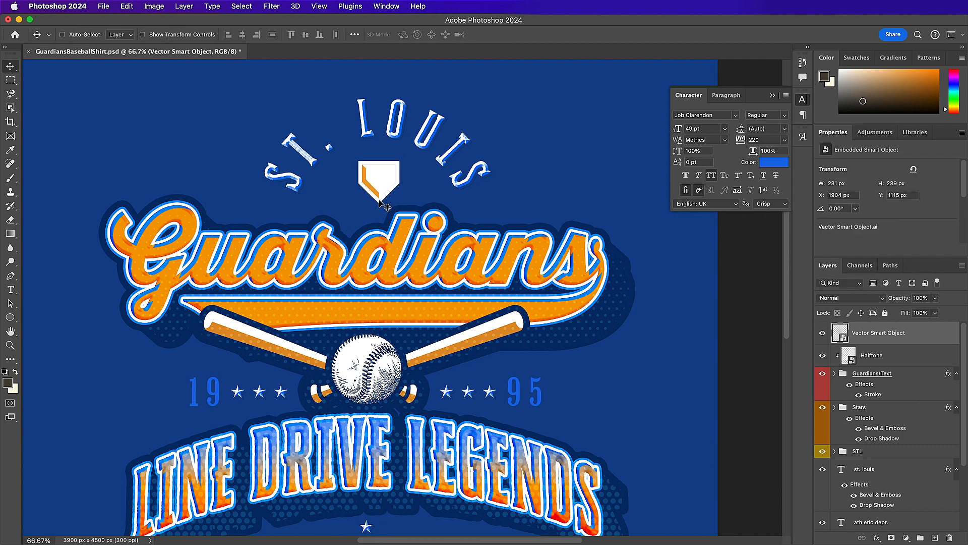
- Rename the pasted home plate's smart object layer to Home Plate
double_click(862, 333)
text(Home Plate)
key(Return)
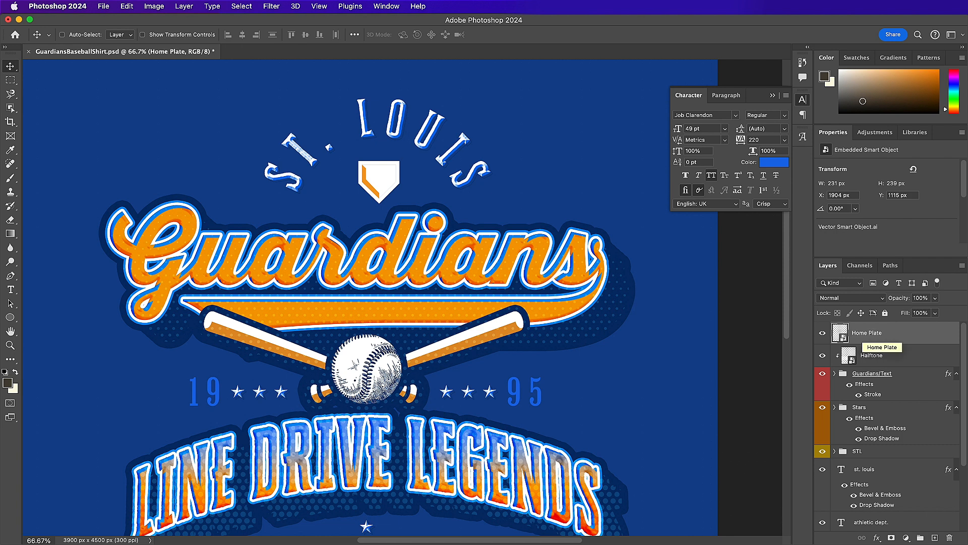
- Copy the Stars group's Bevel & Emboss and Drop Shadow layer style onto the Home Plate layer
click(881, 419)
right_click(882, 420)
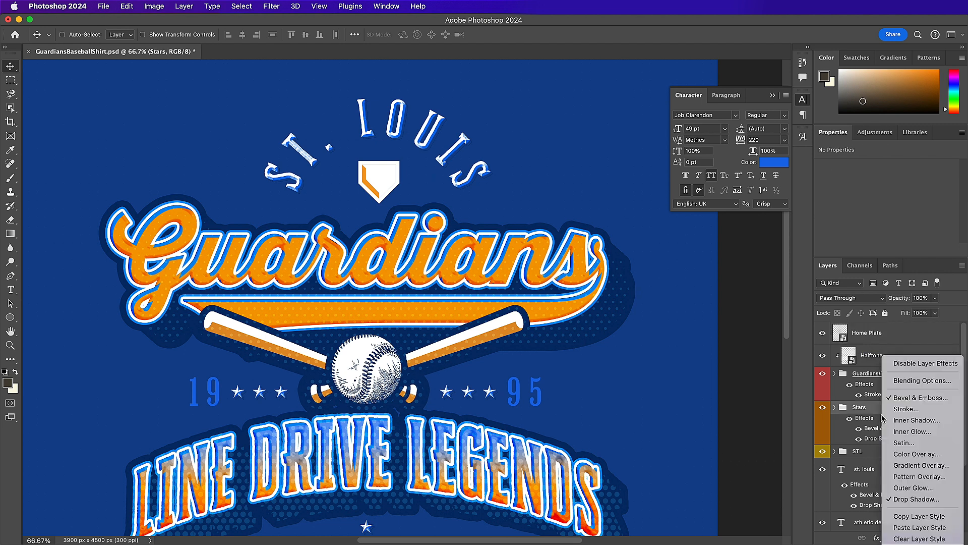
click(894, 516)
click(870, 340)
right_click(870, 340)
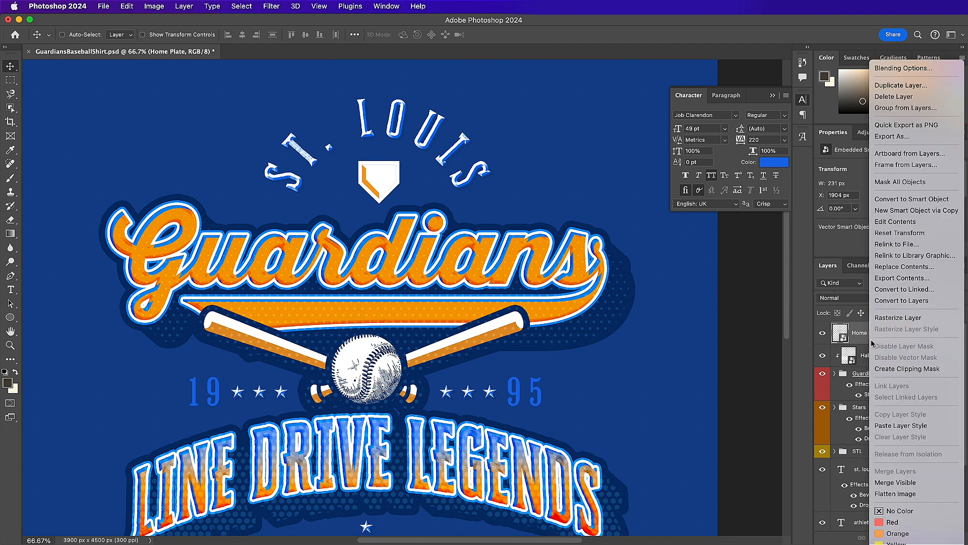
click(887, 426)
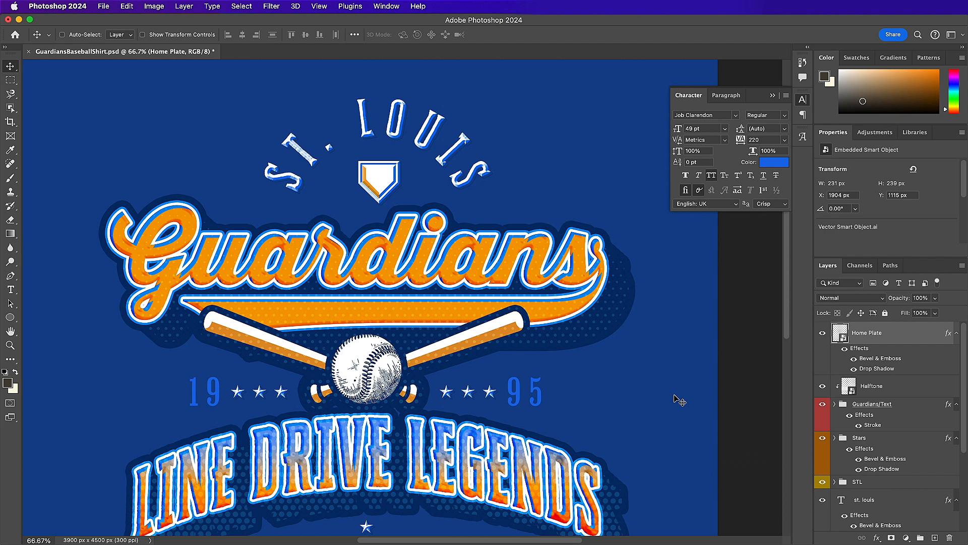
- Group all artwork layers from Home Plate down to the 19 text layer and name the group Baseball Design
key(super+minus)
key(super+minus)
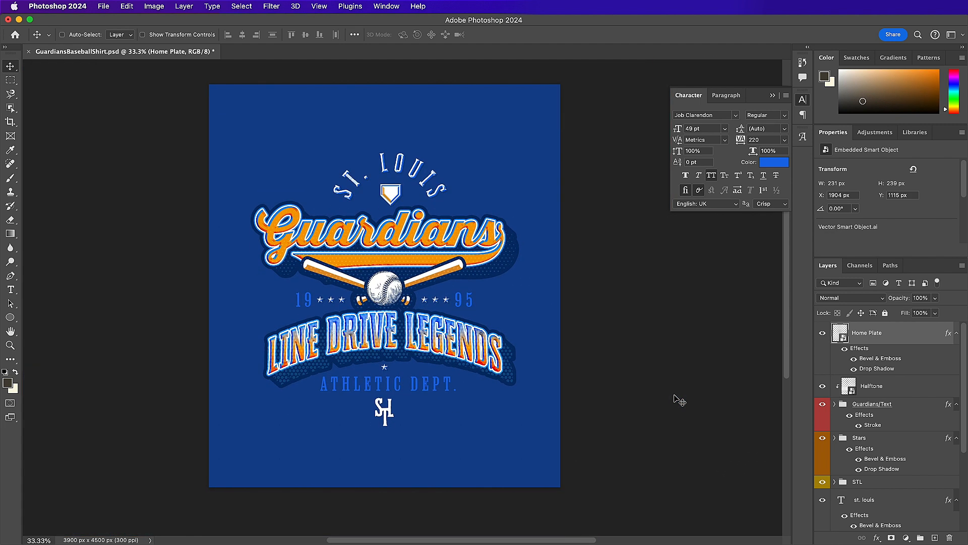
scroll(863, 404, down, 5)
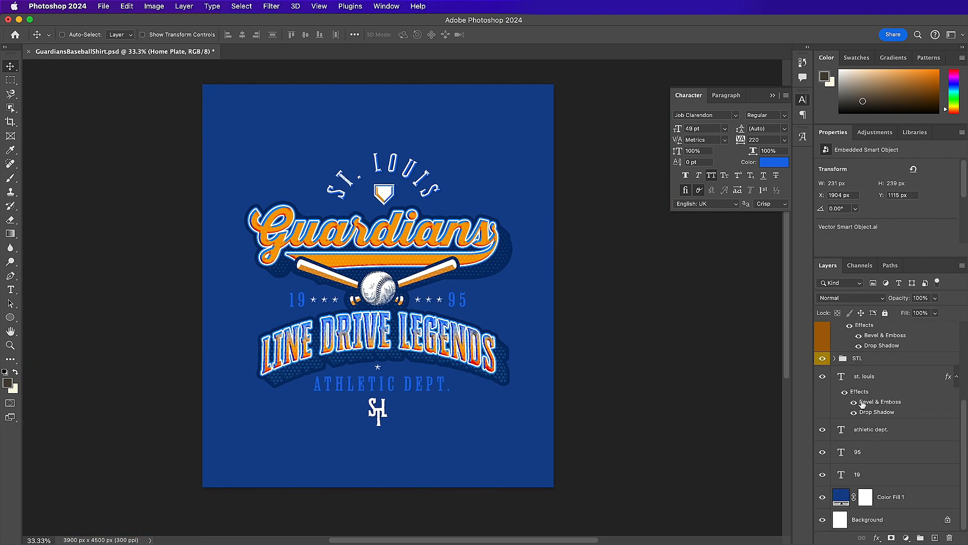
shift+click(873, 479)
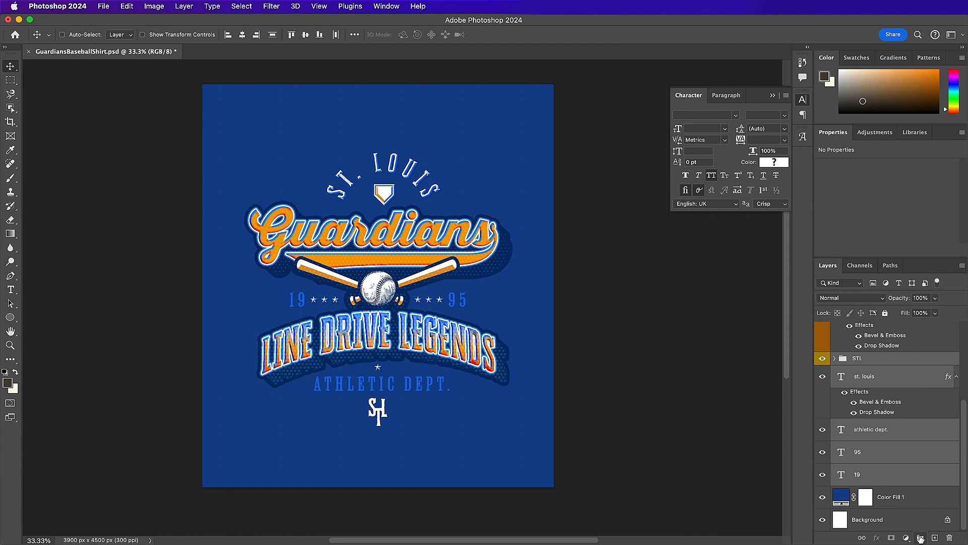
click(920, 538)
double_click(859, 329)
text(B)
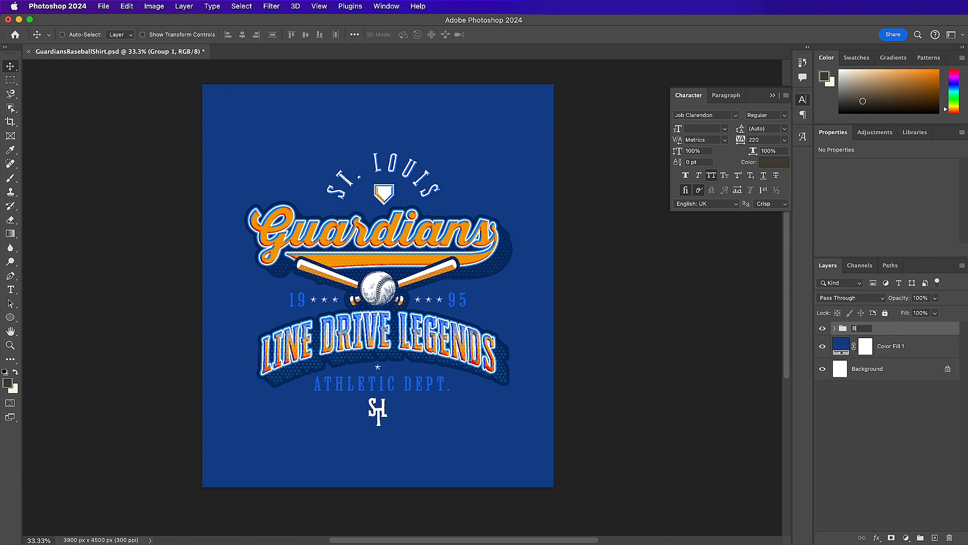
text(aseball Design)
key(Return)
- Open AdobeStock_292351373.jpeg and copy its grunge texture into GuardiansBaseballShirt.psd above the Baseball Design group
key(super)
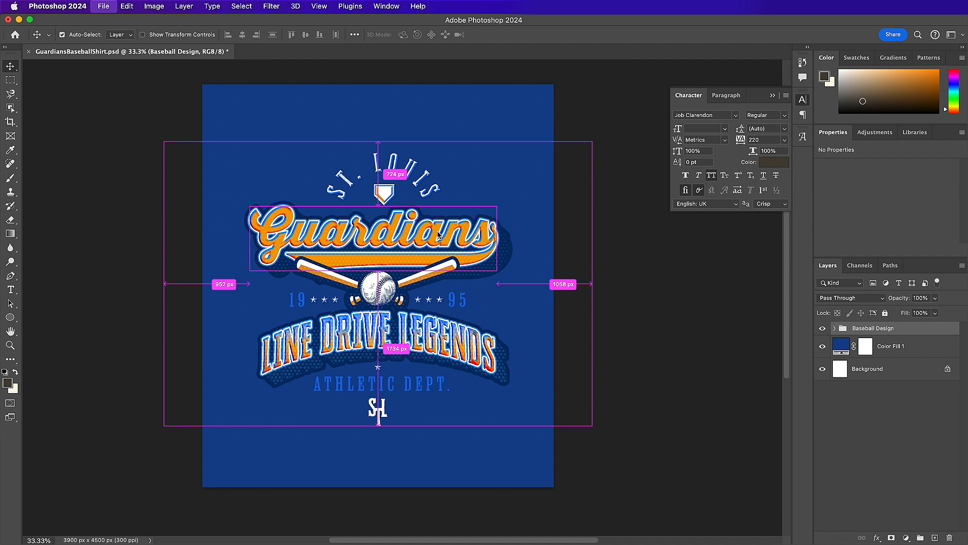
key(super+o)
double_click(419, 145)
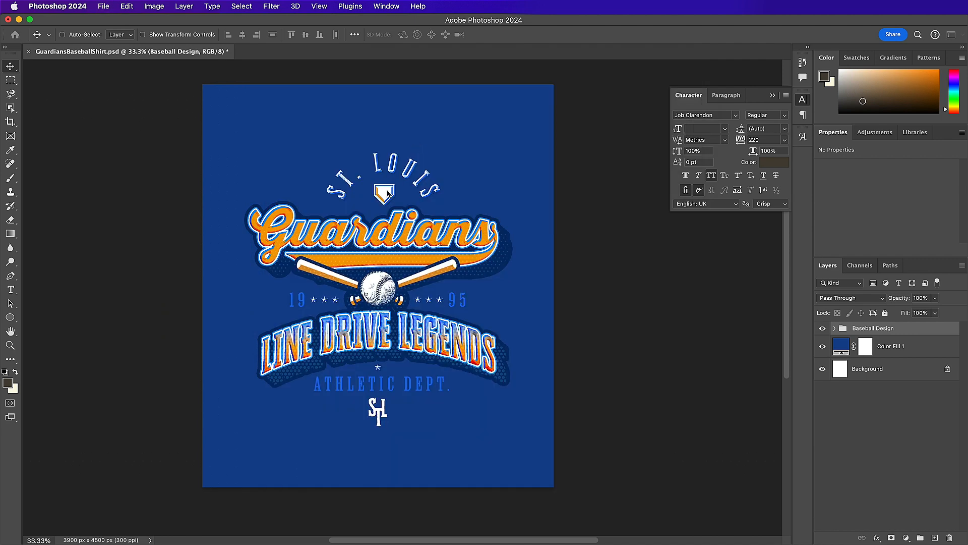
click(499, 237)
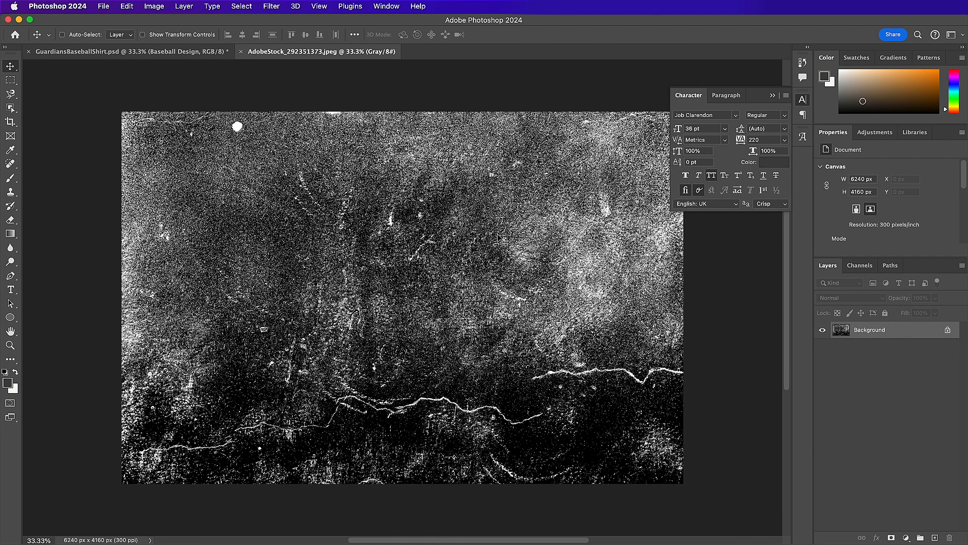
click(212, 51)
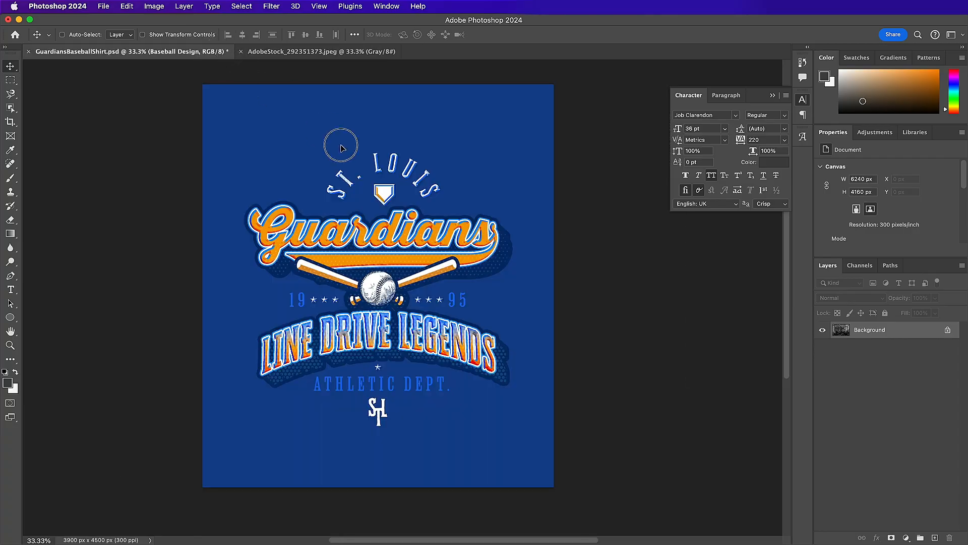
key(super+v)
- Rotate the pasted grunge texture about 90°, scale it to about 116%, and position it to cover the whole canvas
key(super+t)
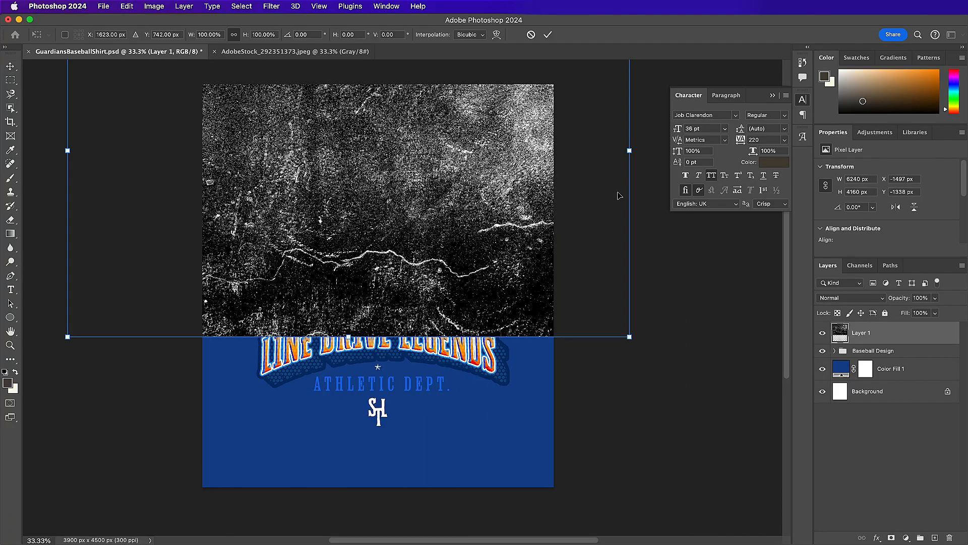
drag(642, 193, 316, 437)
drag(534, 152, 597, 162)
drag(499, 196, 460, 242)
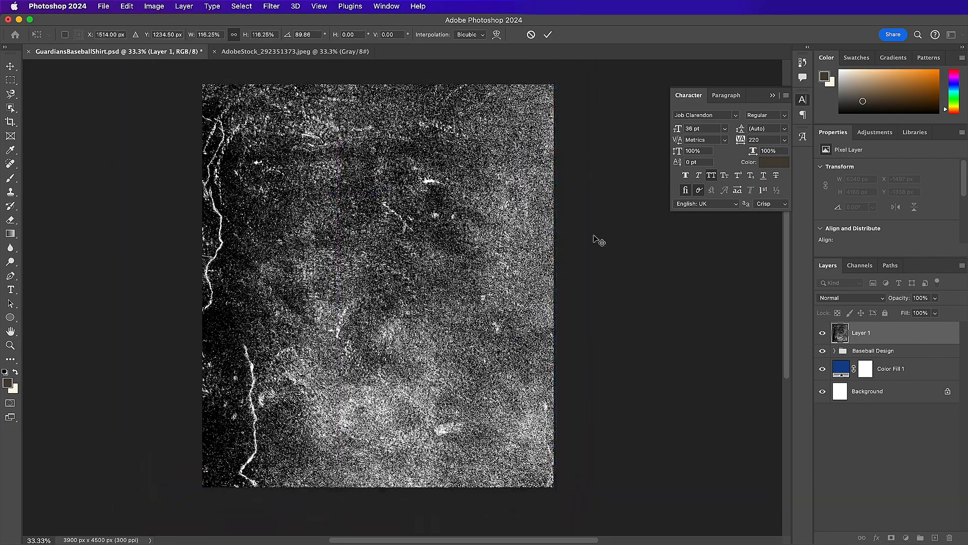
key(Return)
- Rename the grunge layer to Texture and clip it to the Baseball Design group
double_click(861, 334)
text(Texture)
key(Return)
right_click(886, 336)
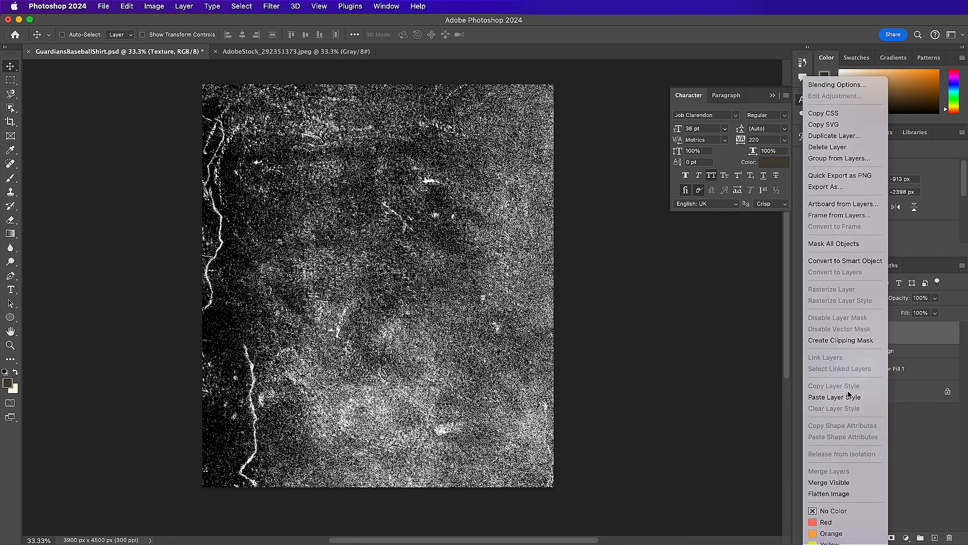
click(834, 341)
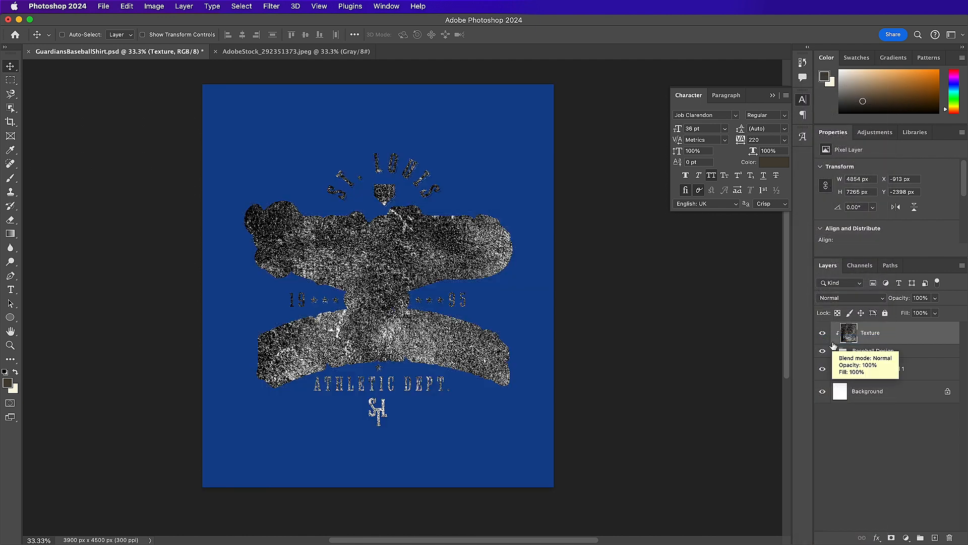
- Set the Texture layer's blend mode to Luminosity and its opacity to 16%
click(829, 298)
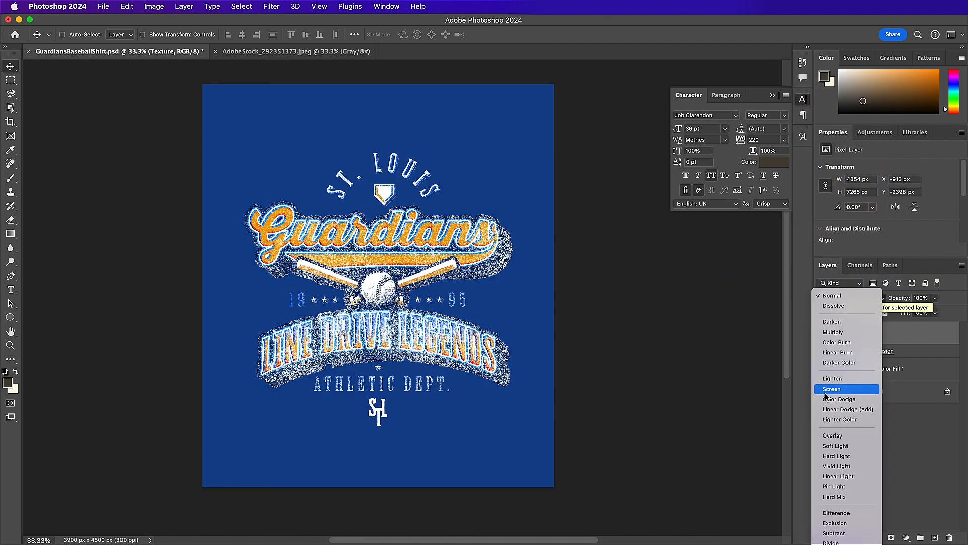
click(837, 544)
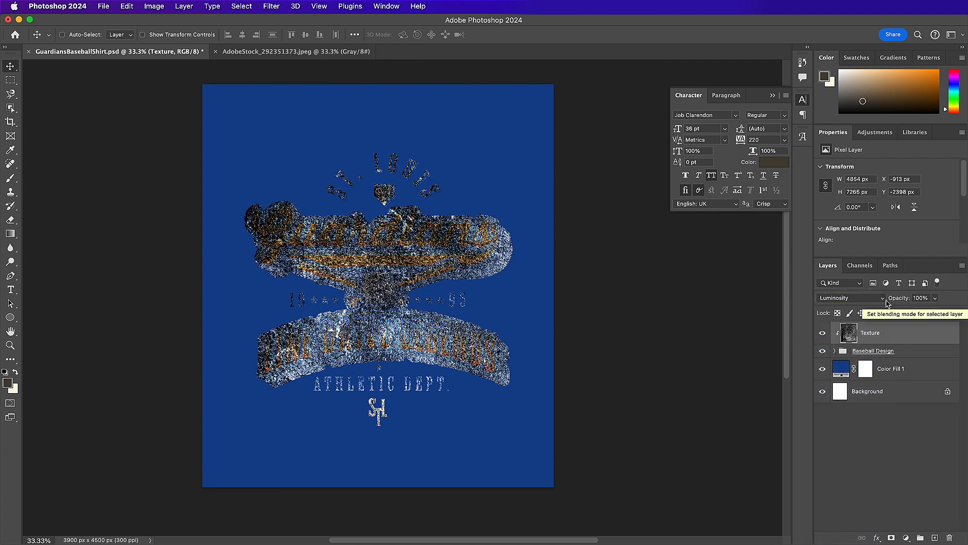
double_click(920, 298)
text(1)
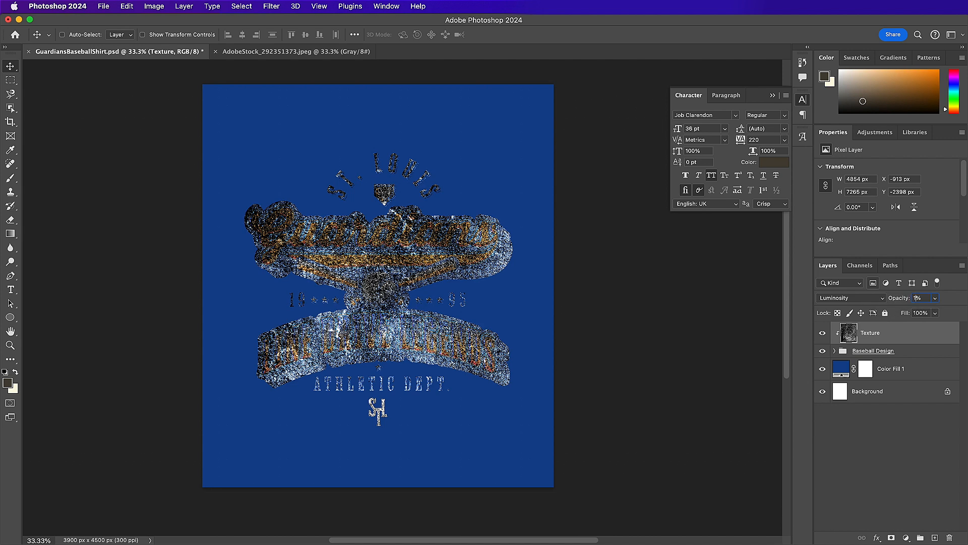
text(6)
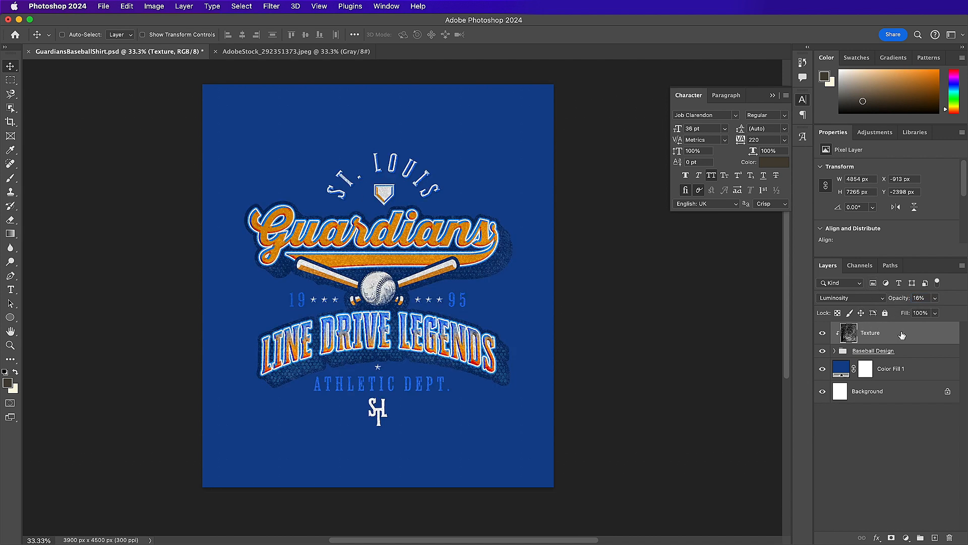
- Add a duplicate of the Texture layer clipped to the Baseball Design group and set its blend mode to Dissolve
key(super+j)
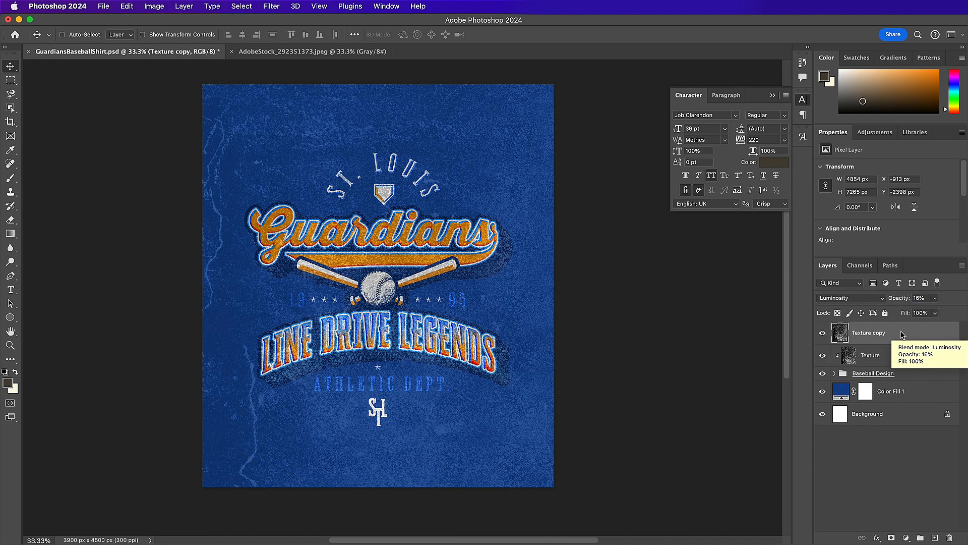
right_click(902, 335)
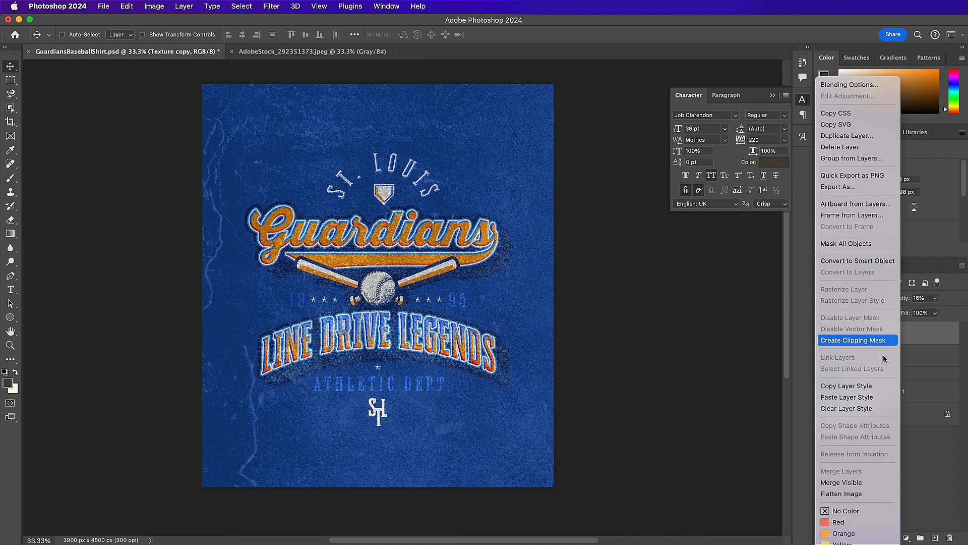
click(851, 345)
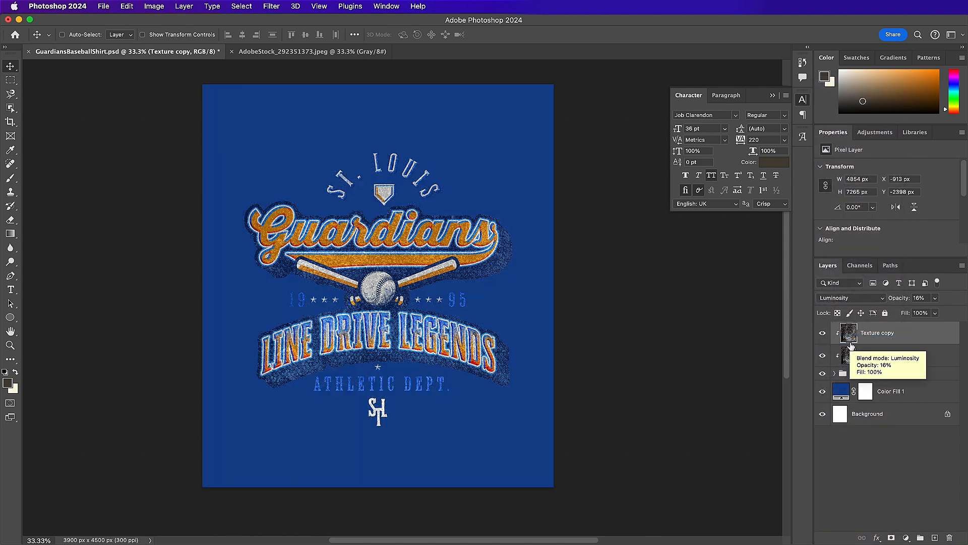
click(852, 297)
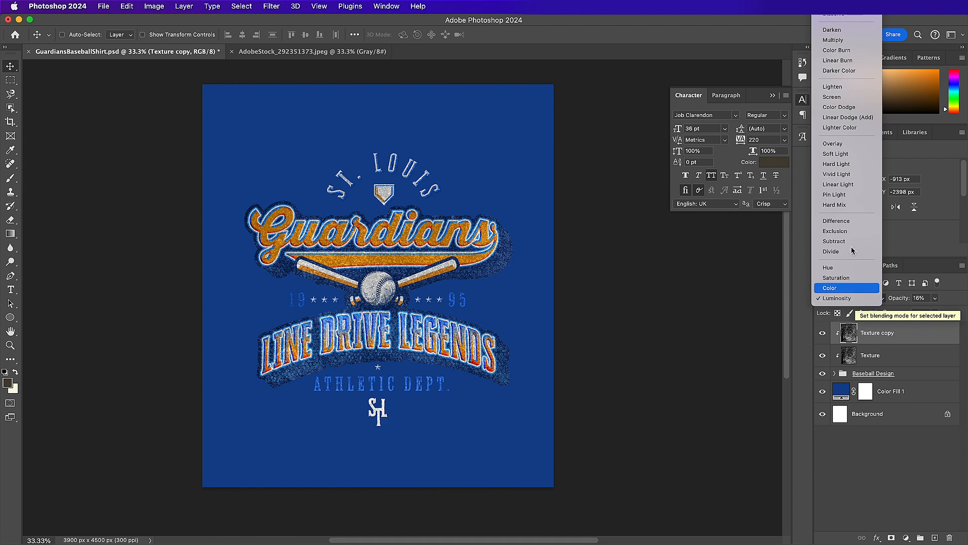
click(845, 22)
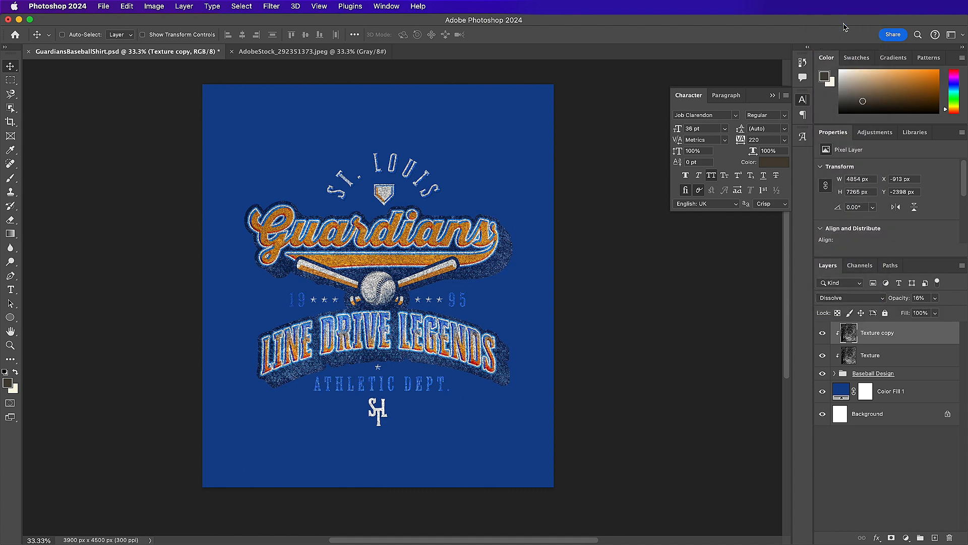